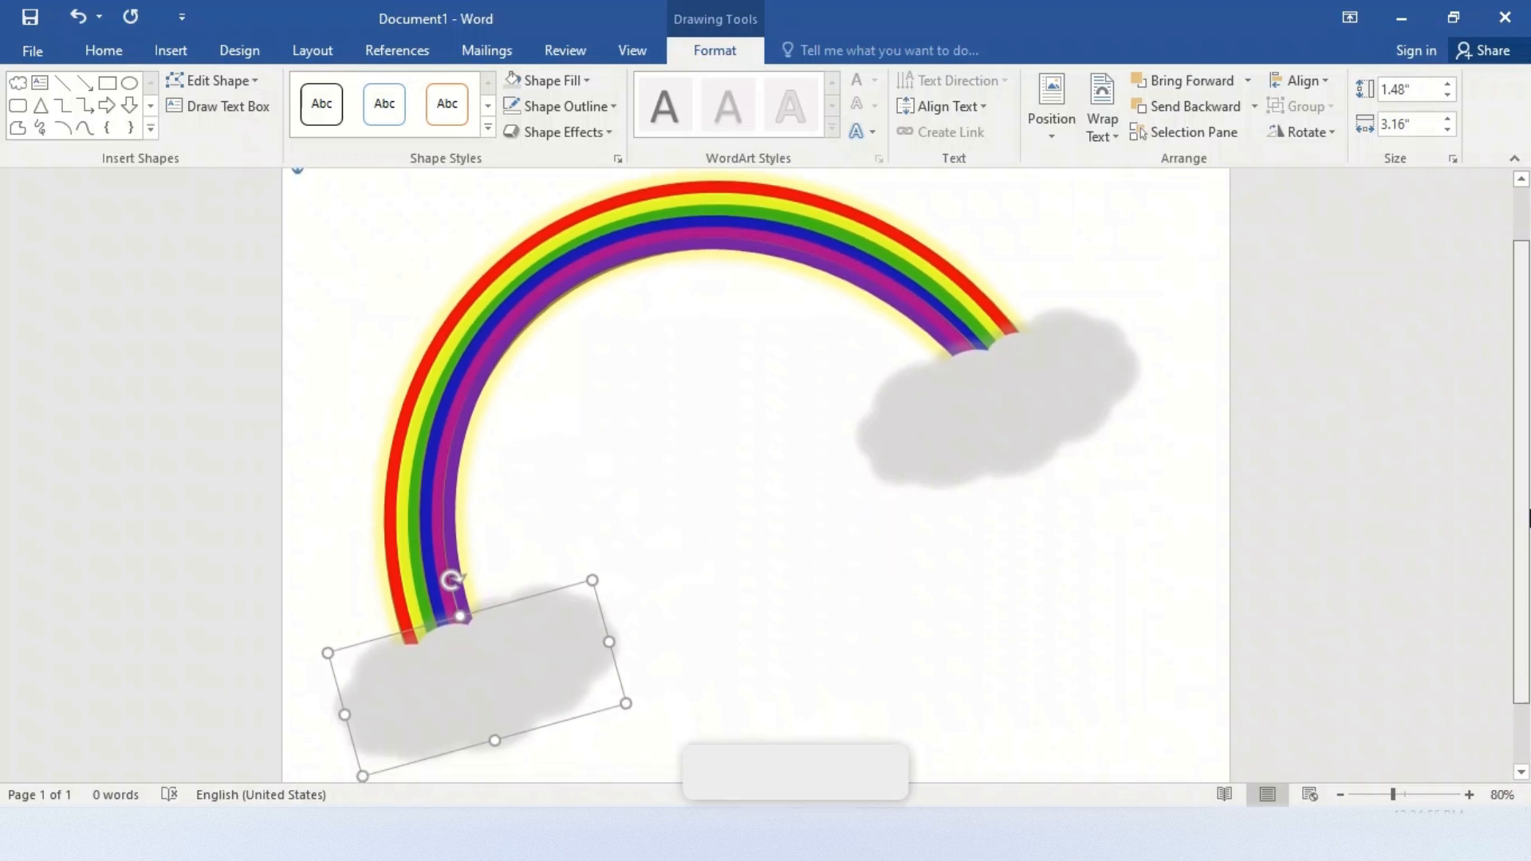
# Deselect the cloud and zoom out to 60% to view the whole finished rainbow page
pyautogui.press('Escape')
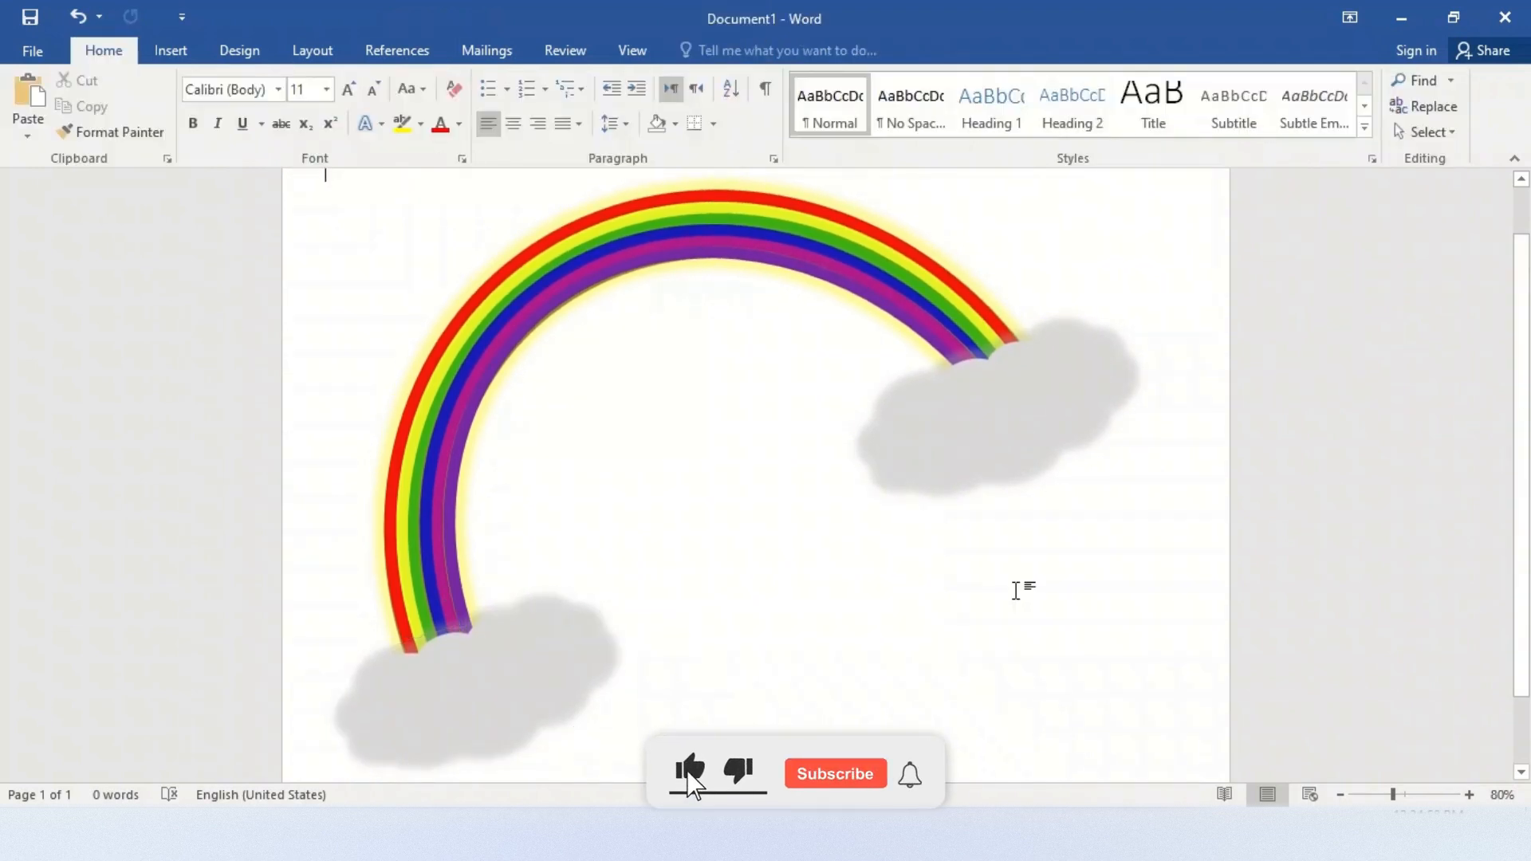
pyautogui.click(1341, 795)
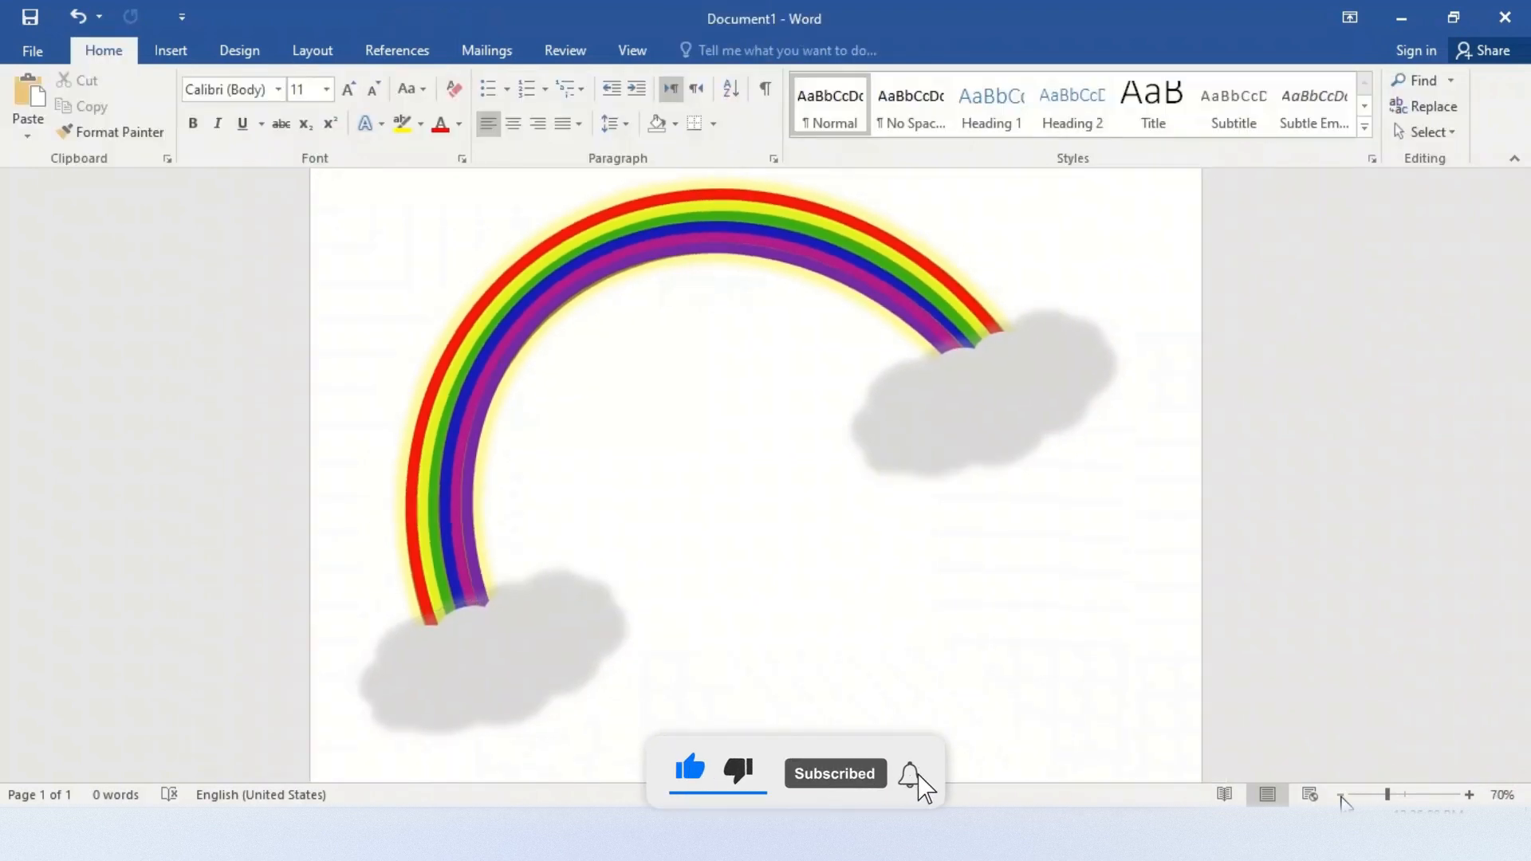
pyautogui.click(1341, 795)
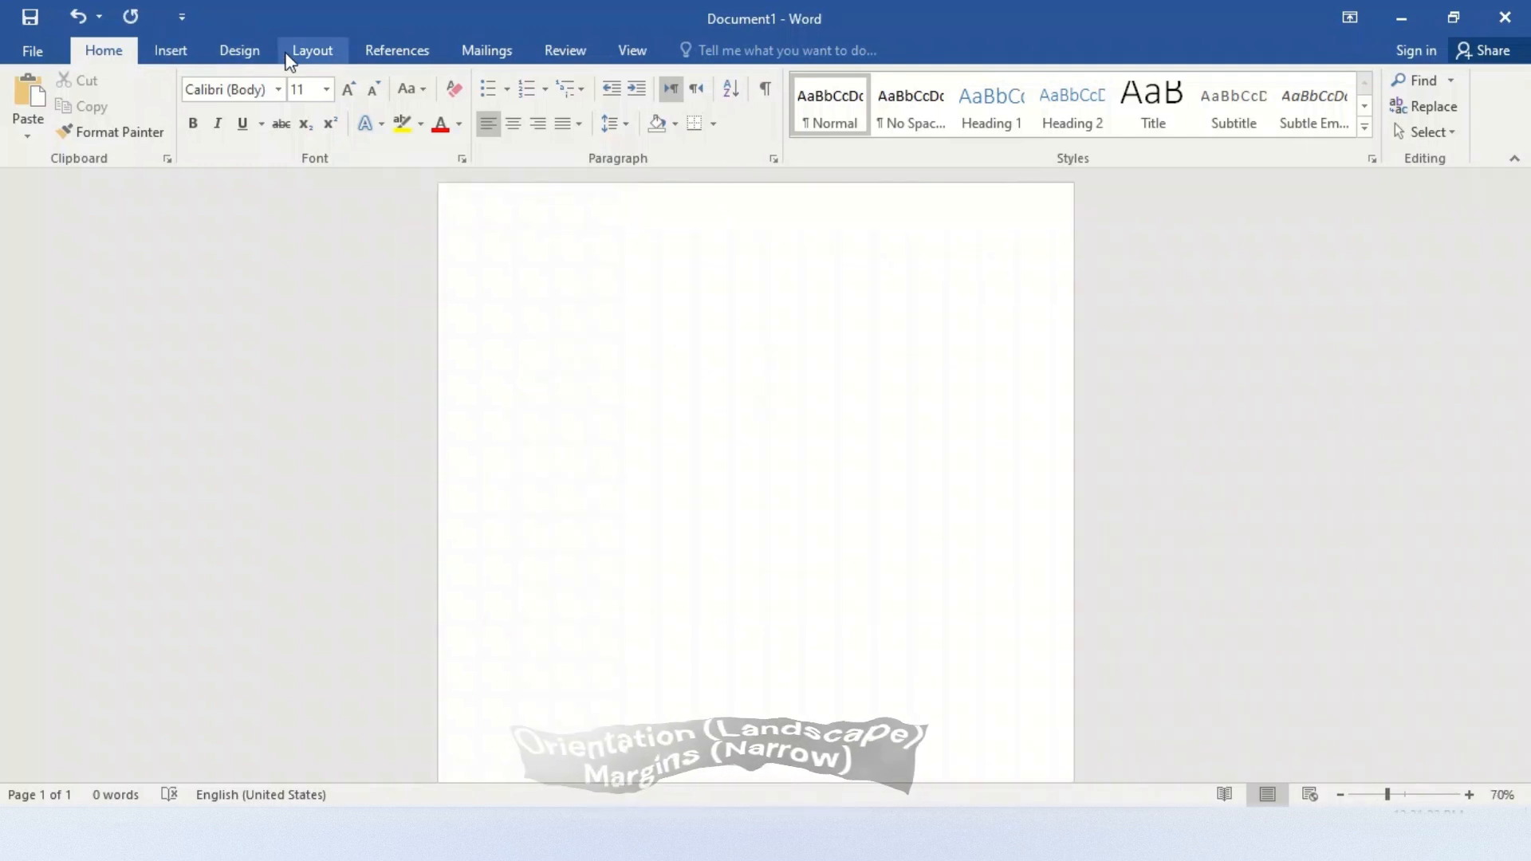
# Set the blank page to landscape orientation with Narrow margins
pyautogui.click(292, 59)
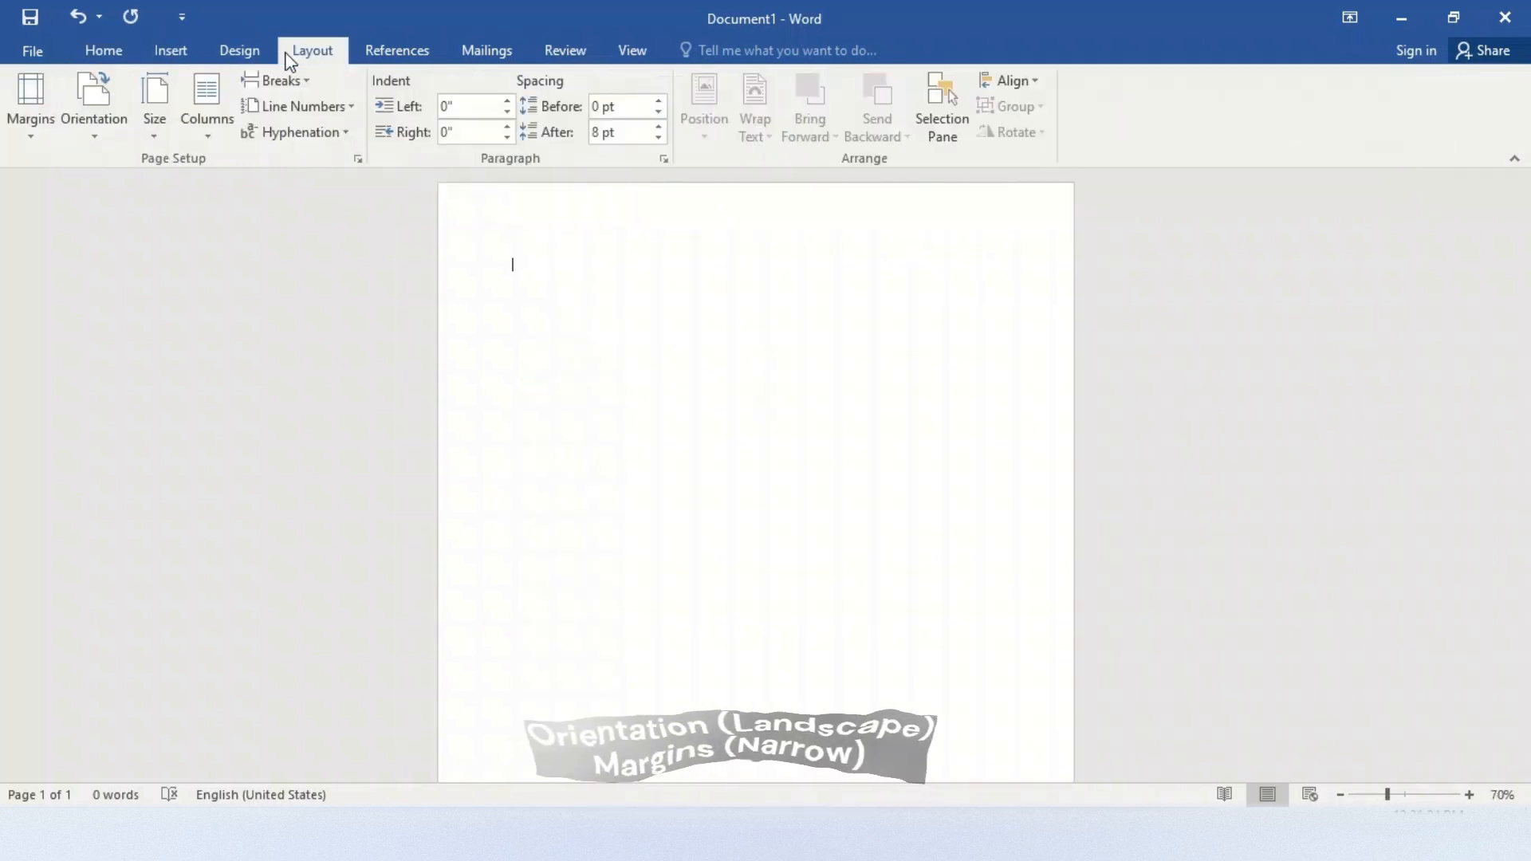
pyautogui.click(104, 140)
pyautogui.click(115, 215)
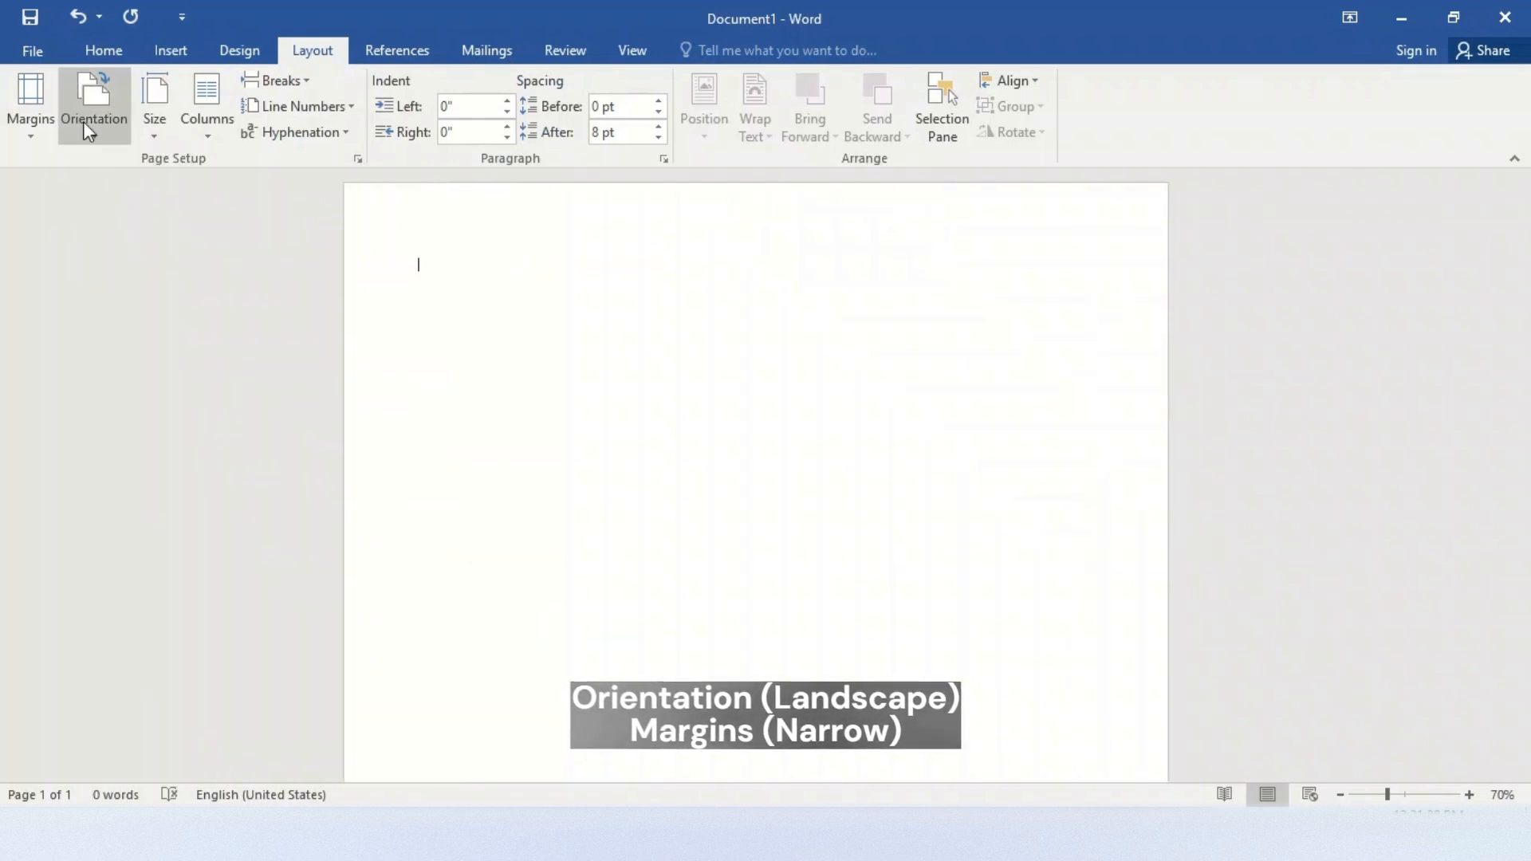
pyautogui.click(24, 134)
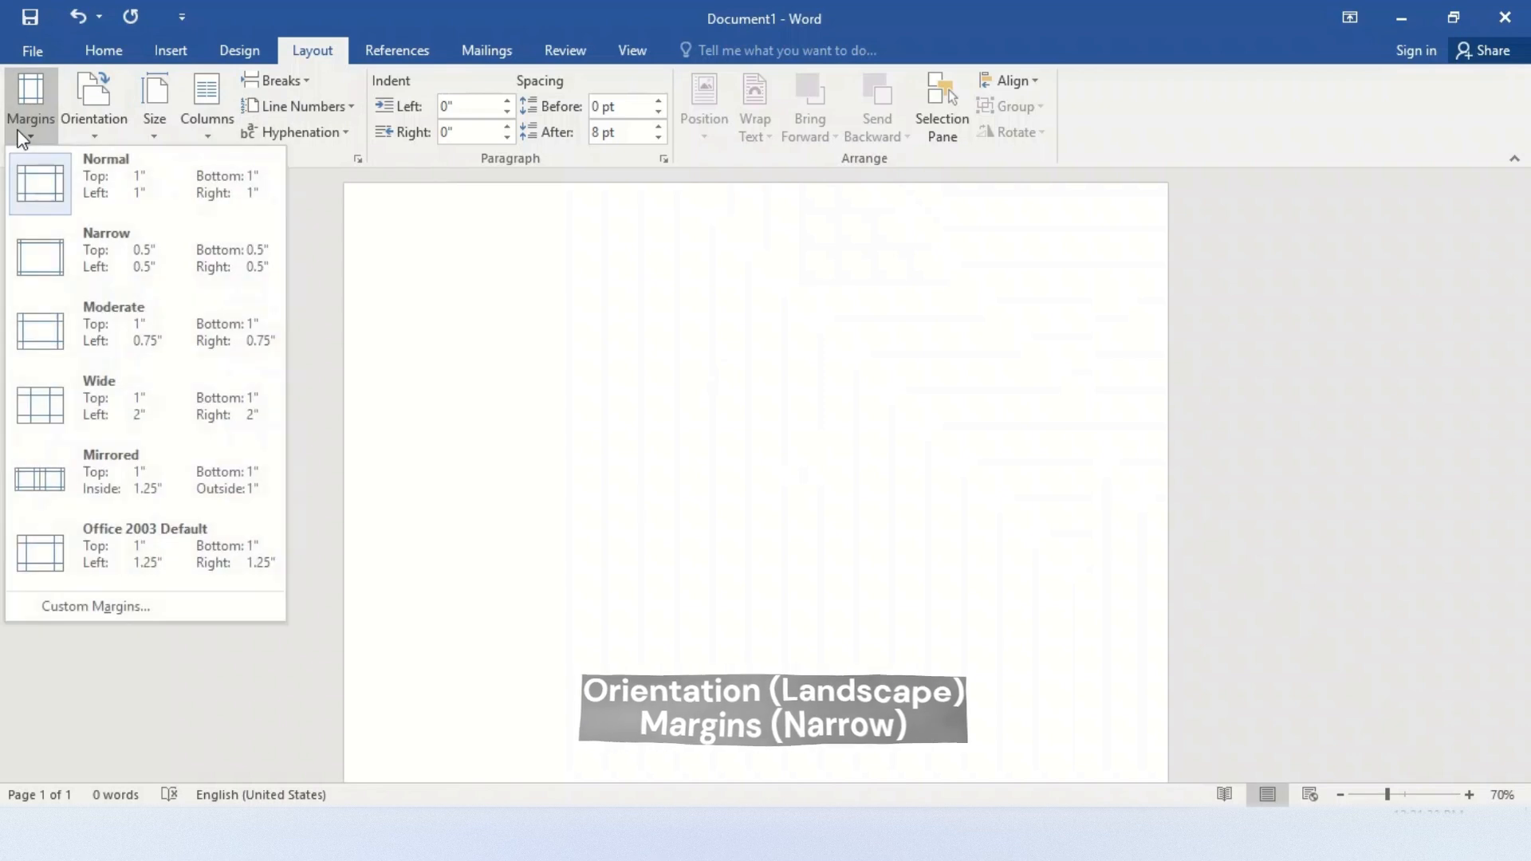
pyautogui.click(65, 266)
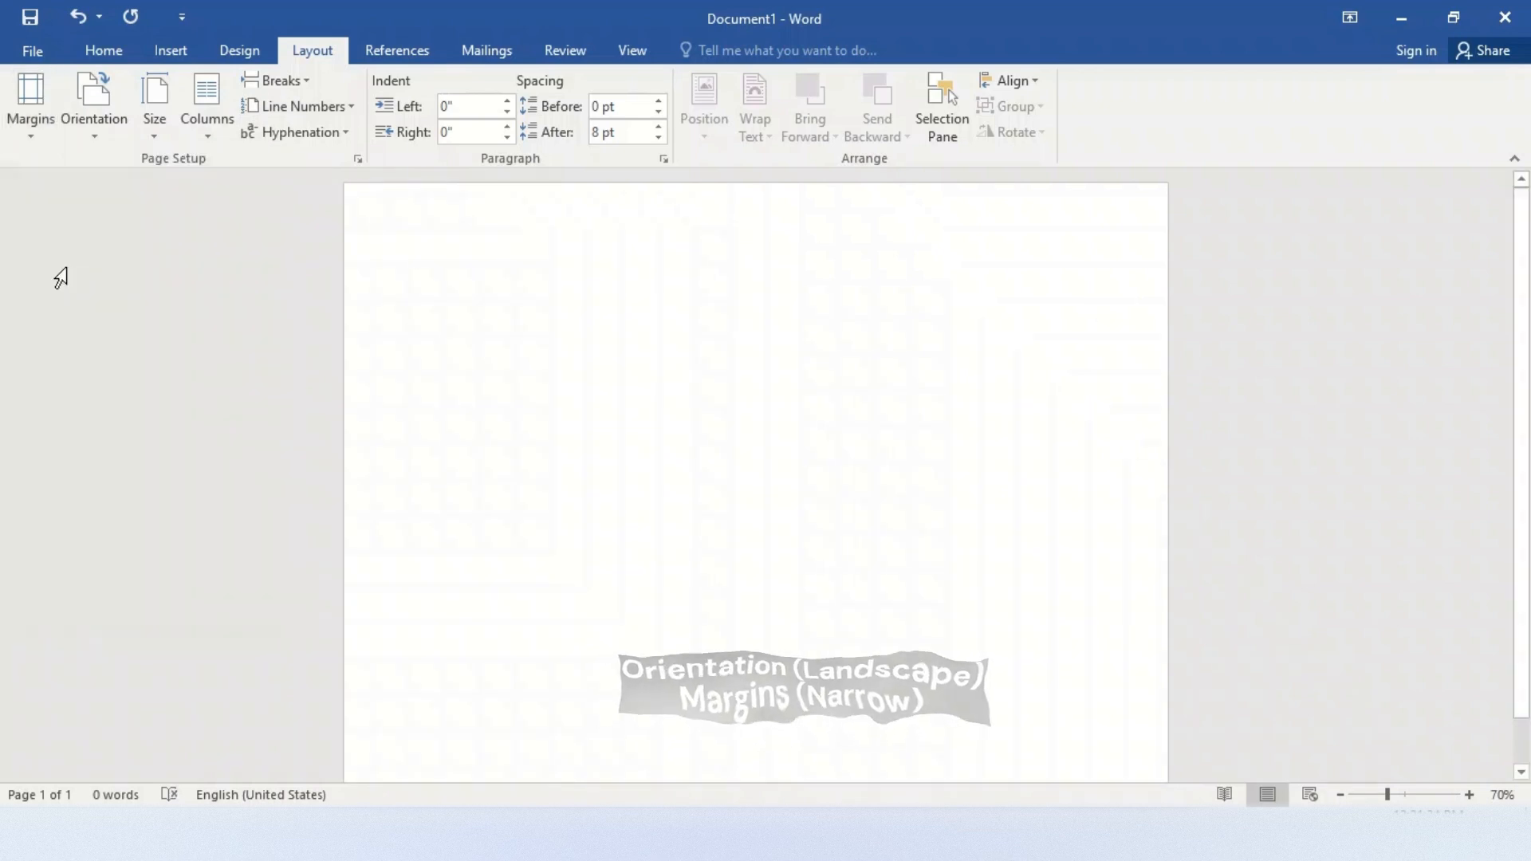
# Insert a Cloud shape about 1.48" high and 3.16" wide and place it in the lower-left part of the page
pyautogui.click(105, 51)
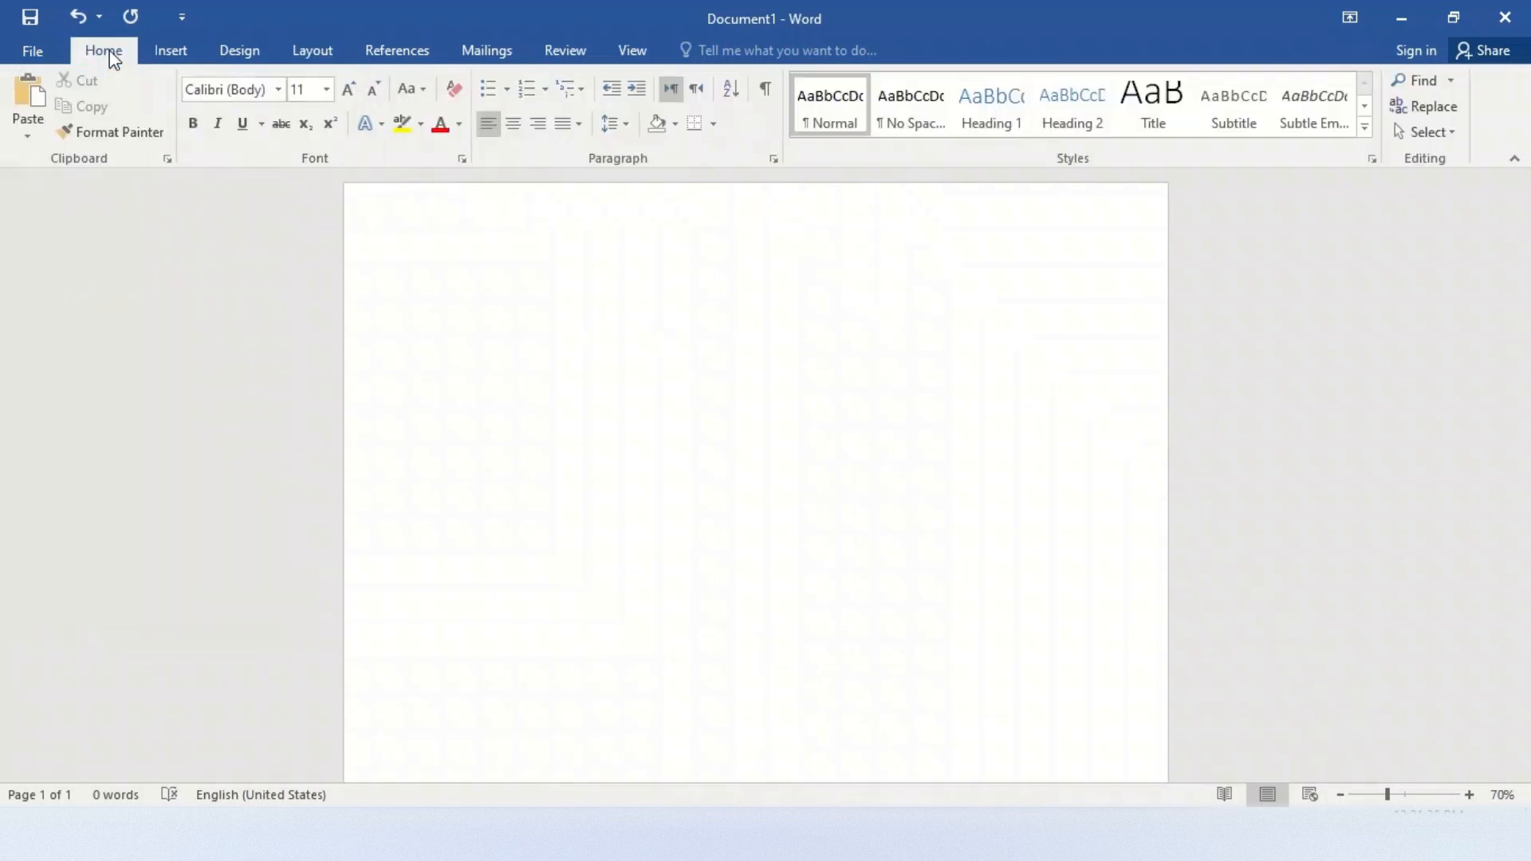
pyautogui.click(170, 51)
pyautogui.click(299, 134)
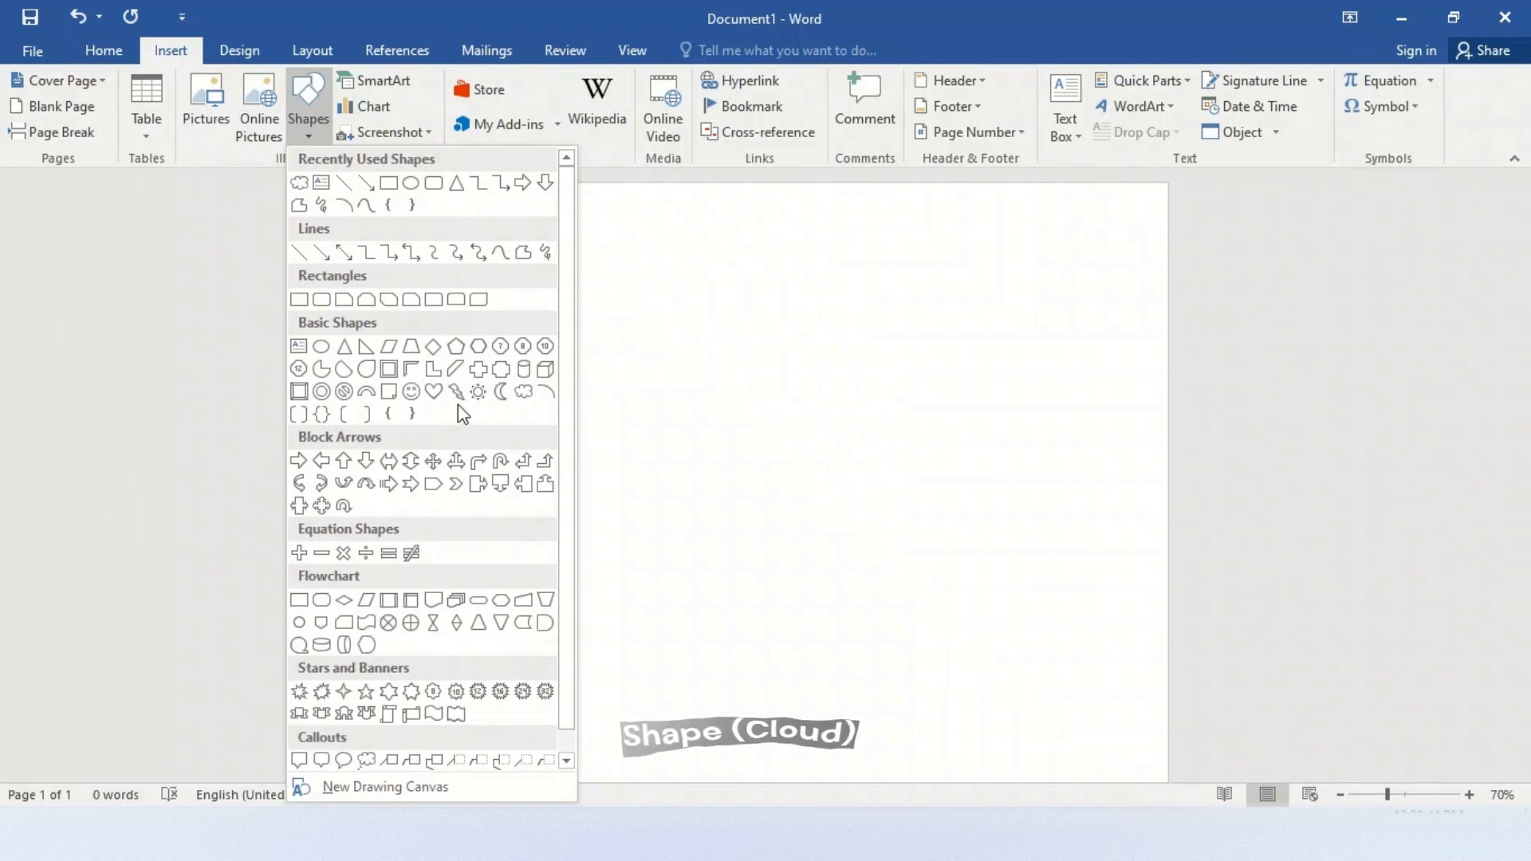
pyautogui.click(523, 392)
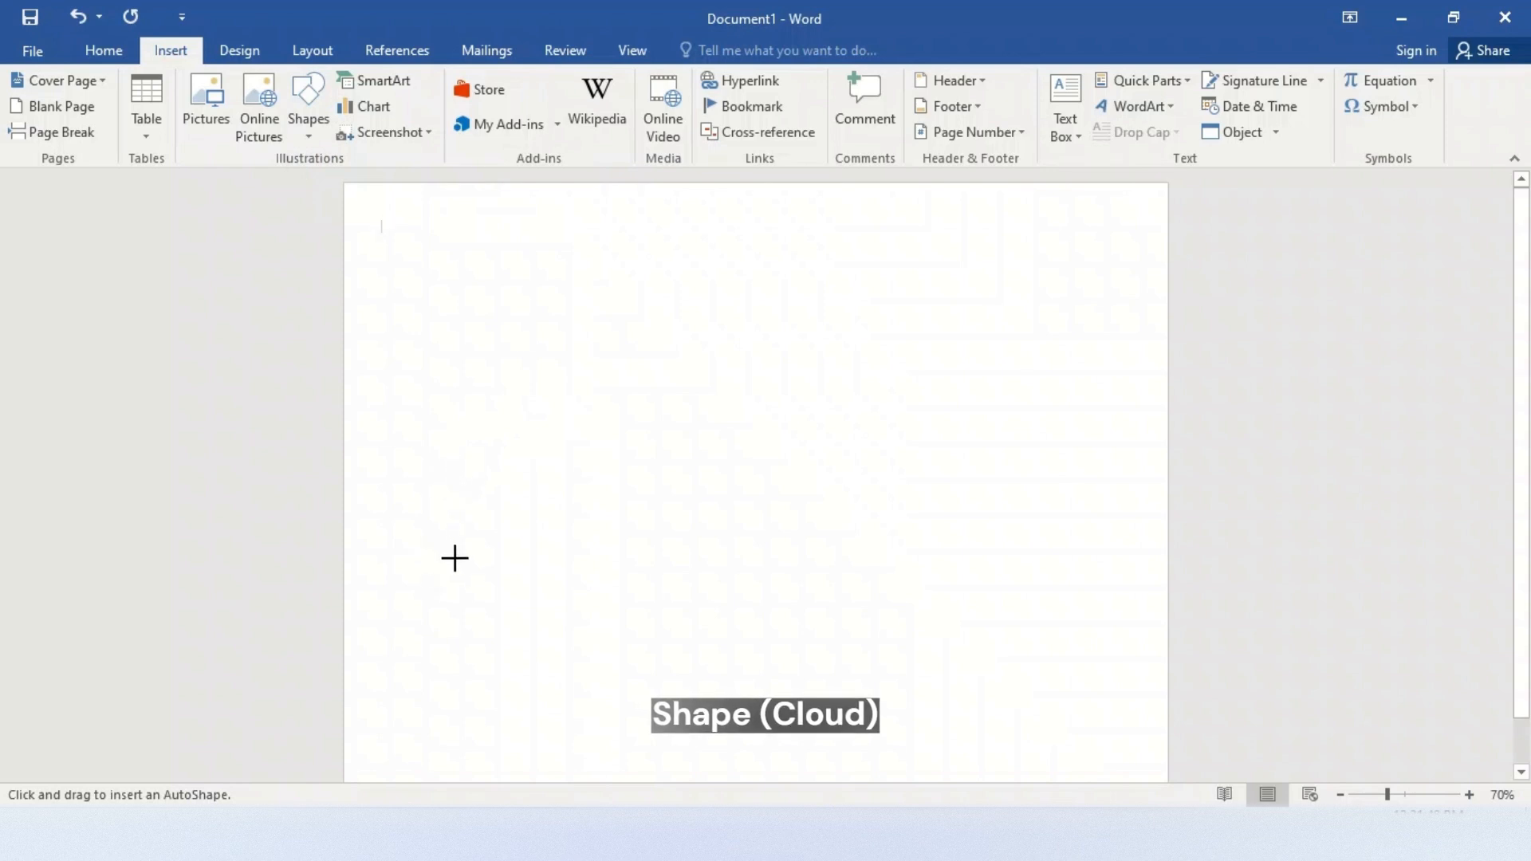
pyautogui.moveTo(455, 558)
pyautogui.mouseDown()
pyautogui.moveTo(539, 571)
pyautogui.moveTo(693, 670)
pyautogui.mouseUp()
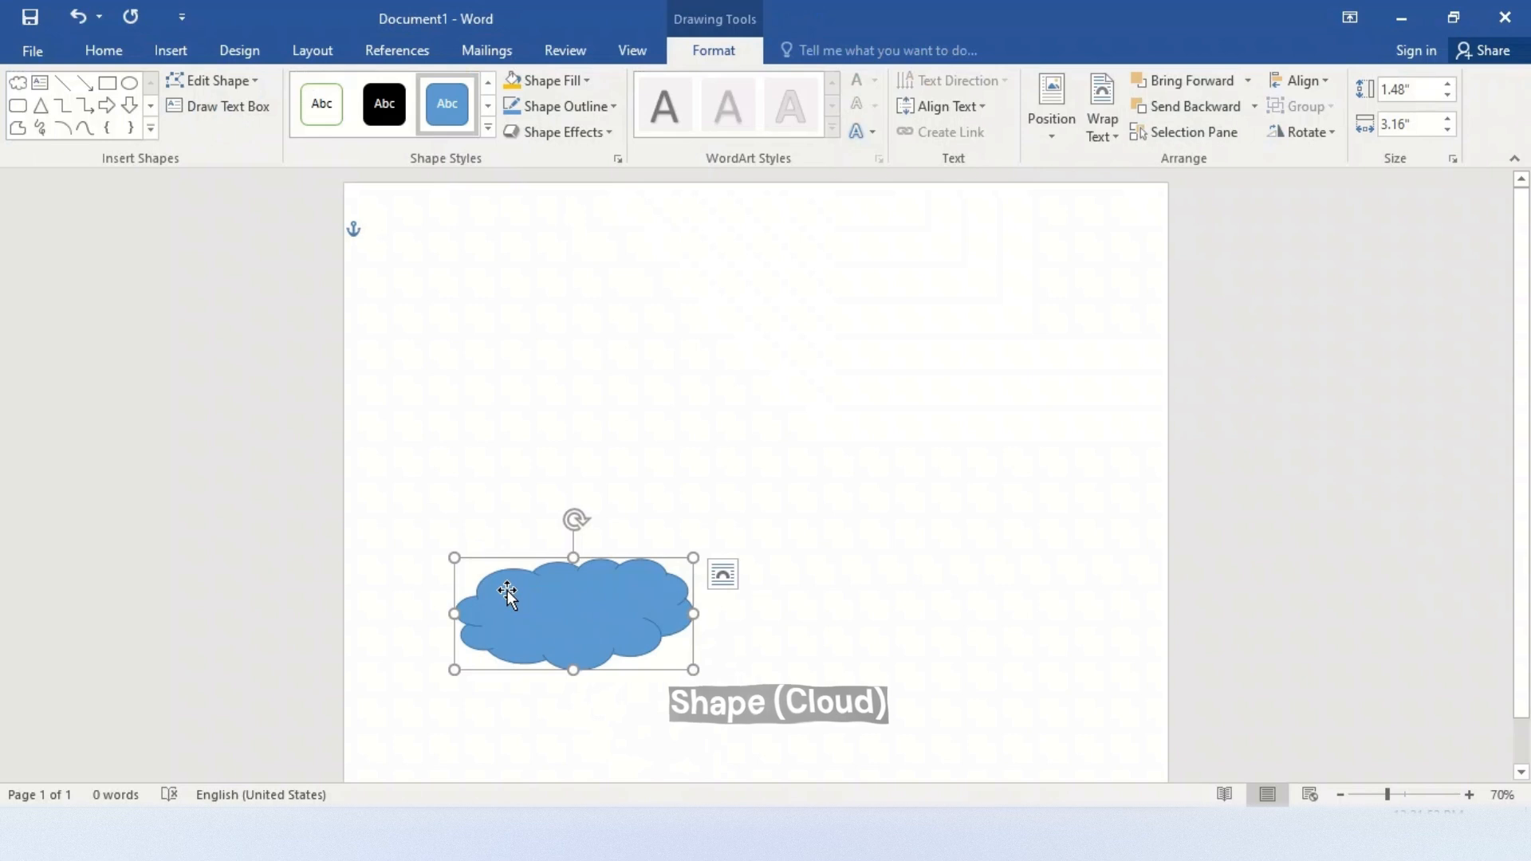
pyautogui.moveTo(524, 620); pyautogui.dragTo(472, 607)
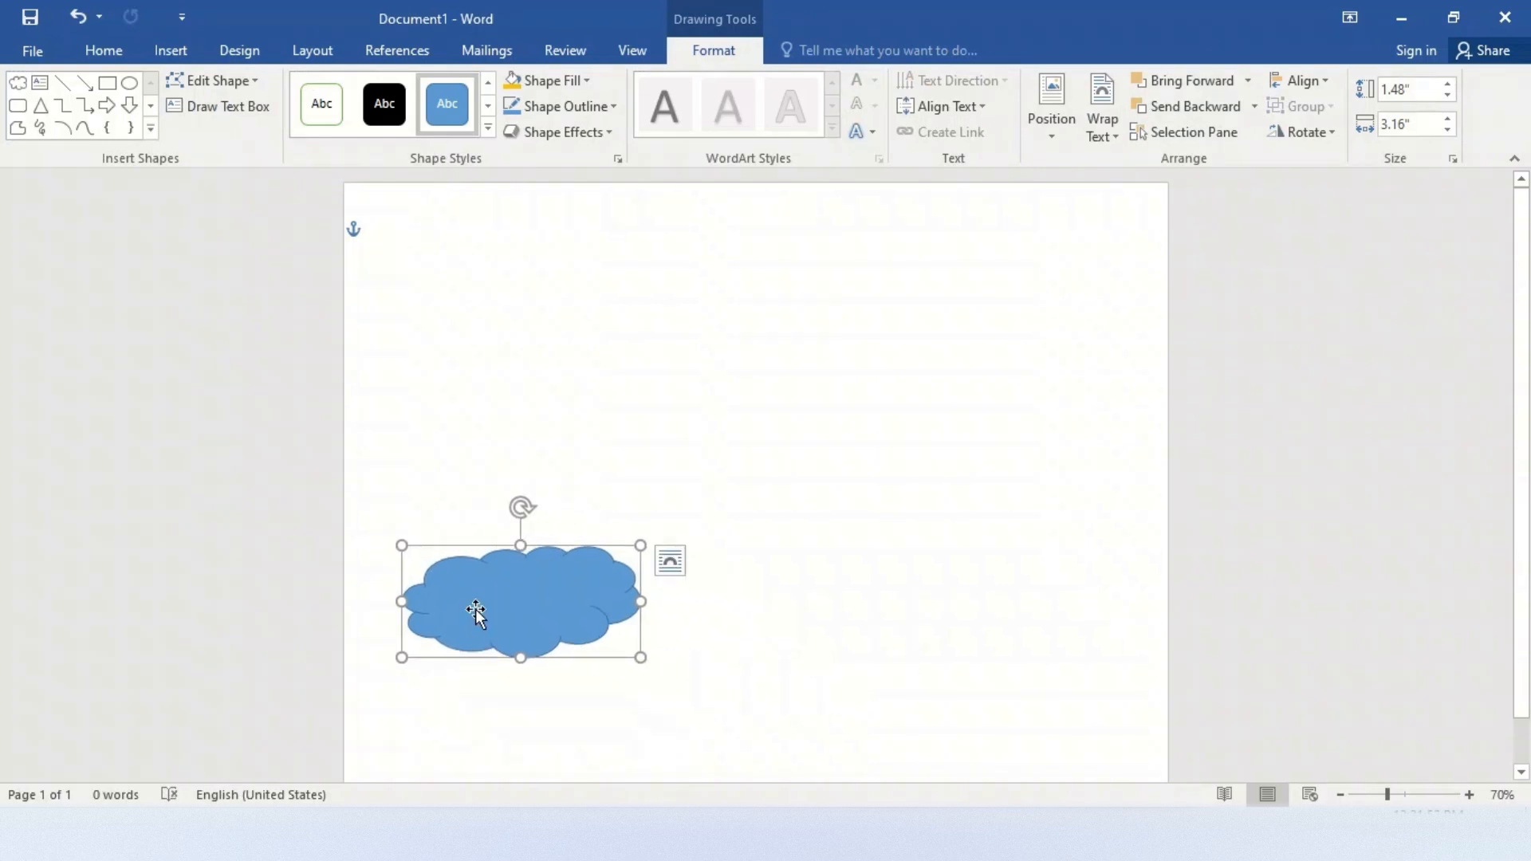
# Fill the cloud with light gray and remove its outline
pyautogui.click(570, 83)
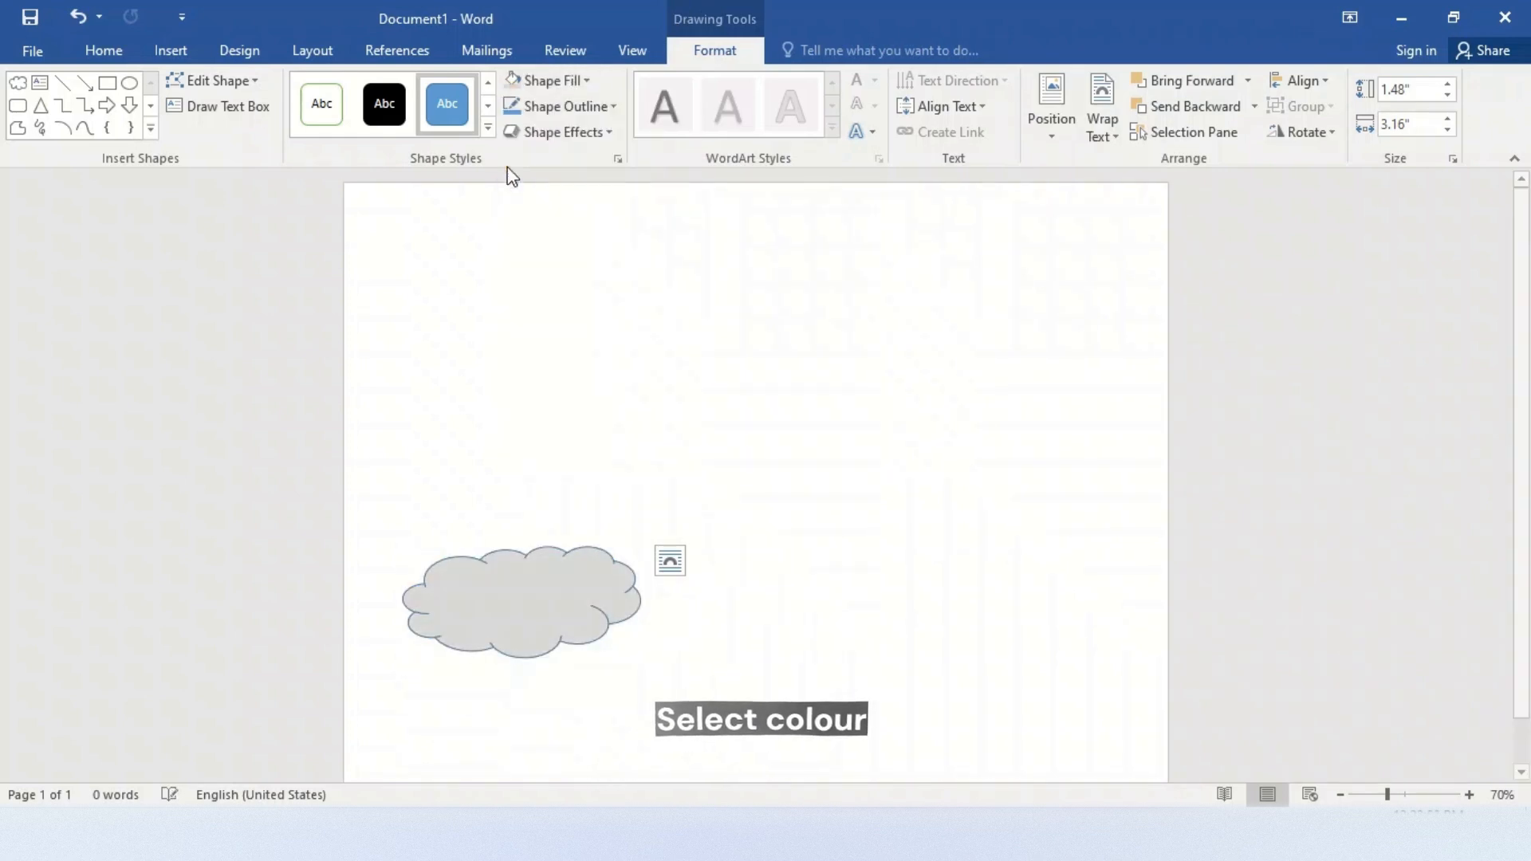
pyautogui.click(508, 168)
pyautogui.click(569, 108)
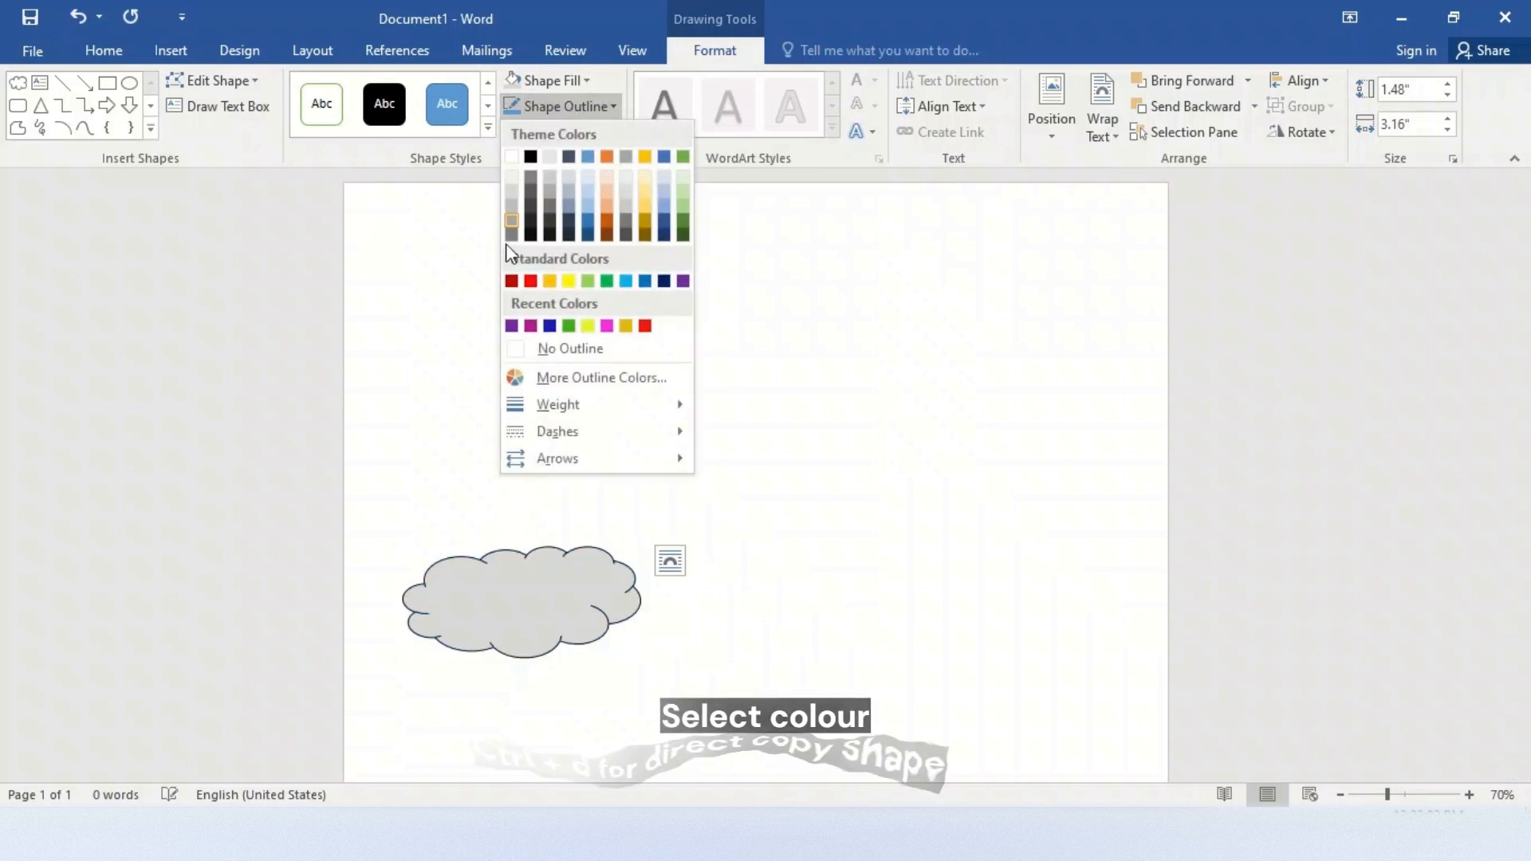
pyautogui.click(512, 355)
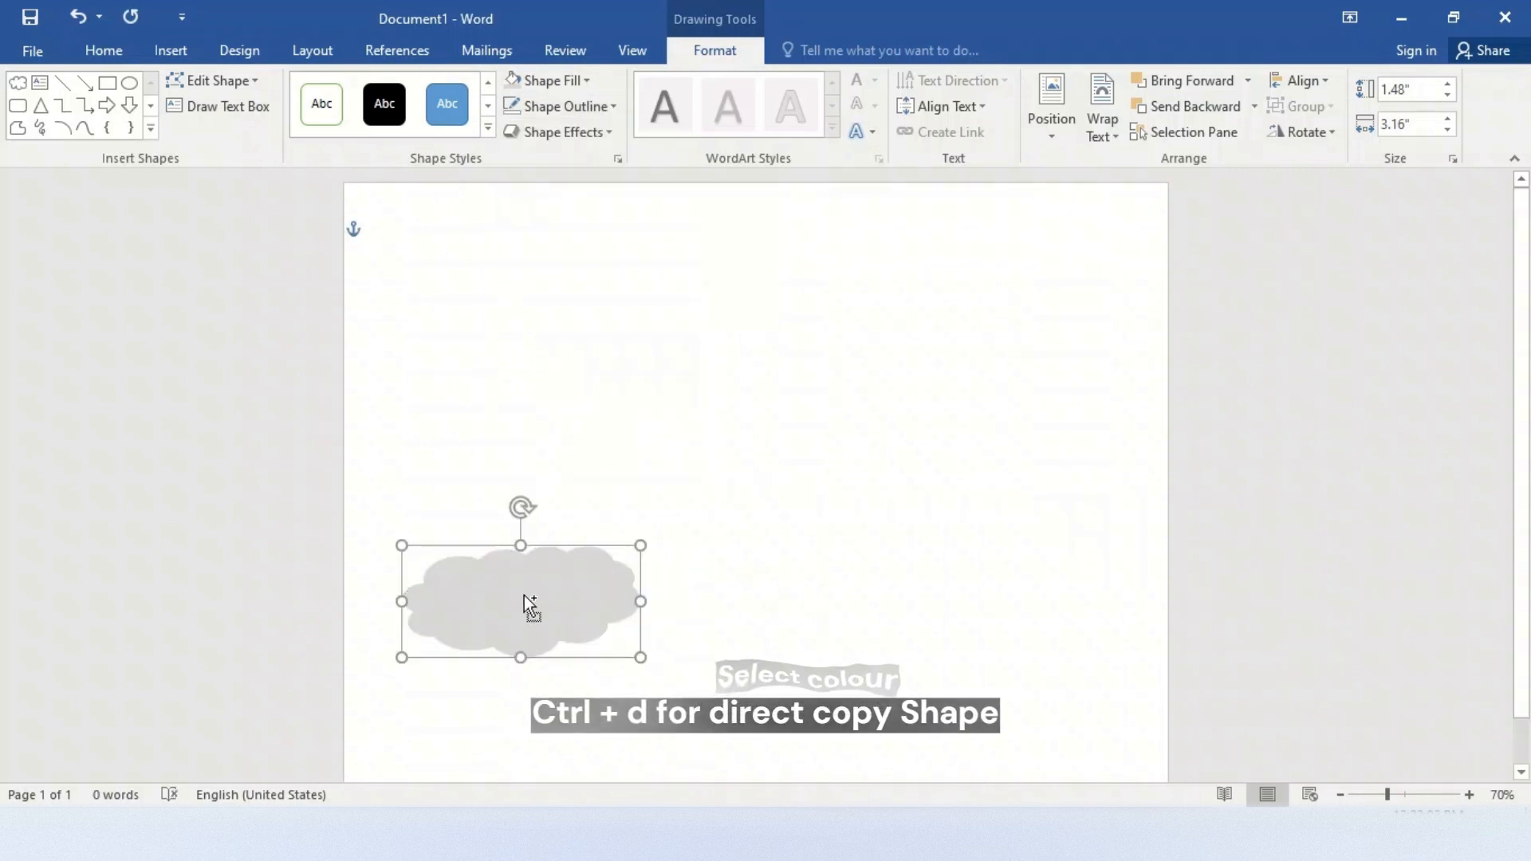
# Duplicate the cloud, tilt the copy slightly counterclockwise, and position the two clouds at the page's lower left and middle right
pyautogui.hotkey('ctrl', 'd')
pyautogui.moveTo(547, 605); pyautogui.dragTo(903, 455)
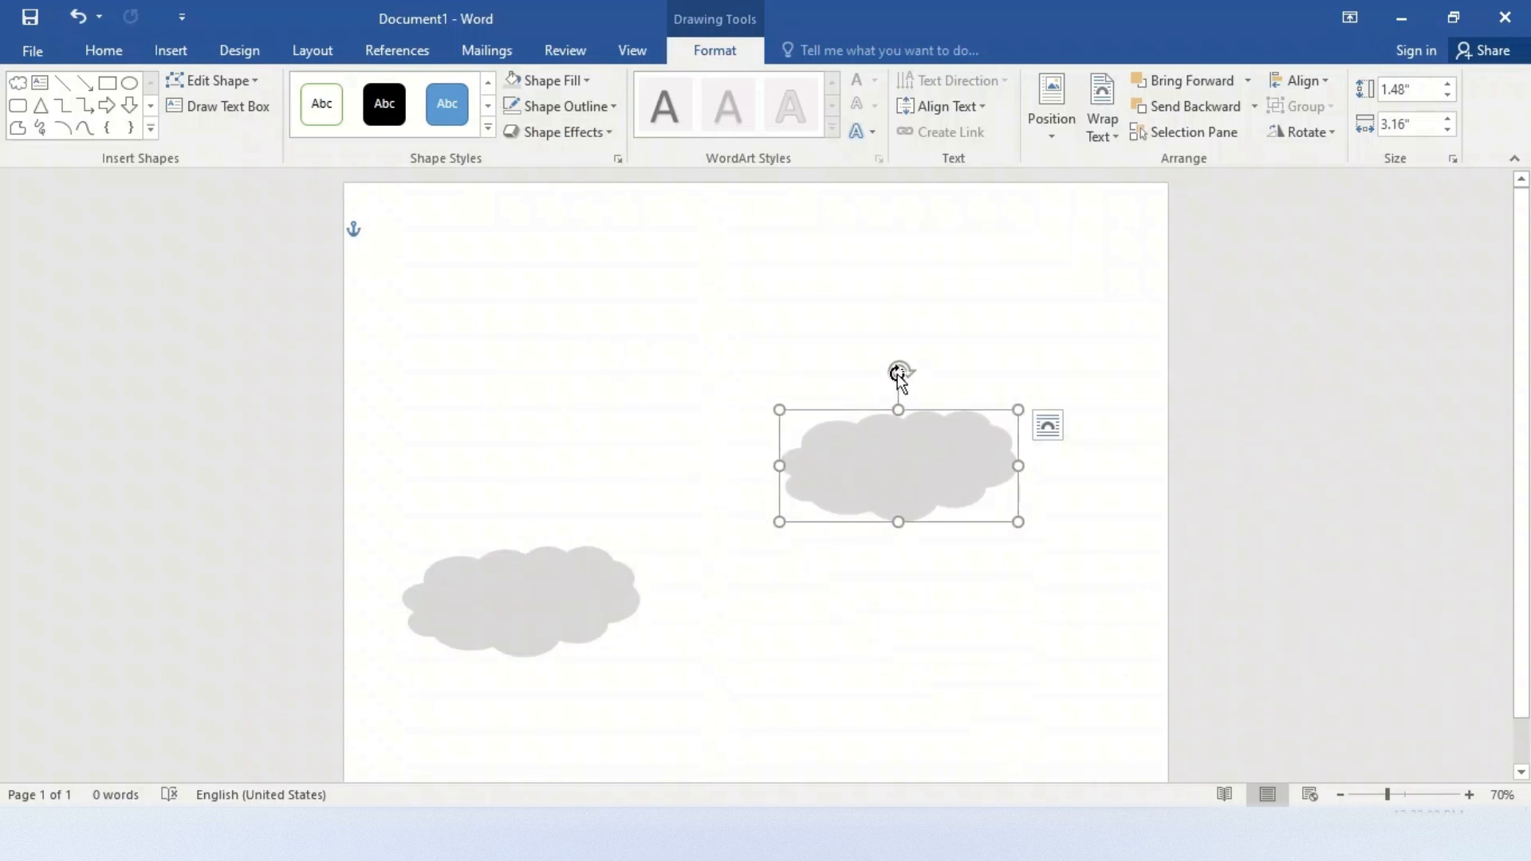
pyautogui.moveTo(899, 373)
pyautogui.mouseDown()
pyautogui.moveTo(845, 386)
pyautogui.moveTo(887, 378)
pyautogui.mouseUp()
pyautogui.moveTo(911, 455); pyautogui.dragTo(931, 419)
pyautogui.moveTo(571, 608); pyautogui.dragTo(583, 672)
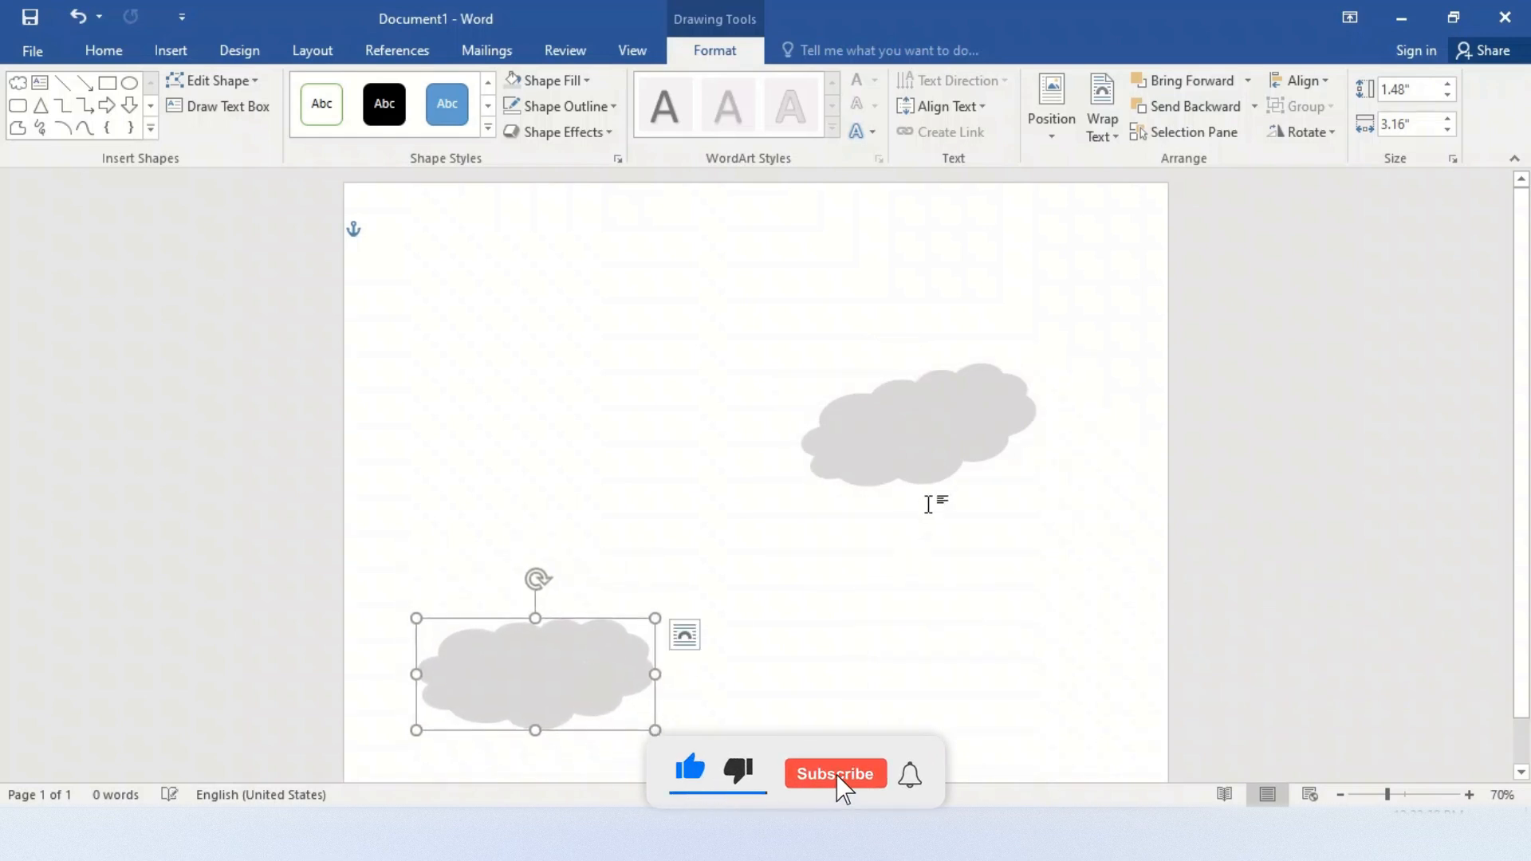
pyautogui.moveTo(909, 467); pyautogui.dragTo(922, 536)
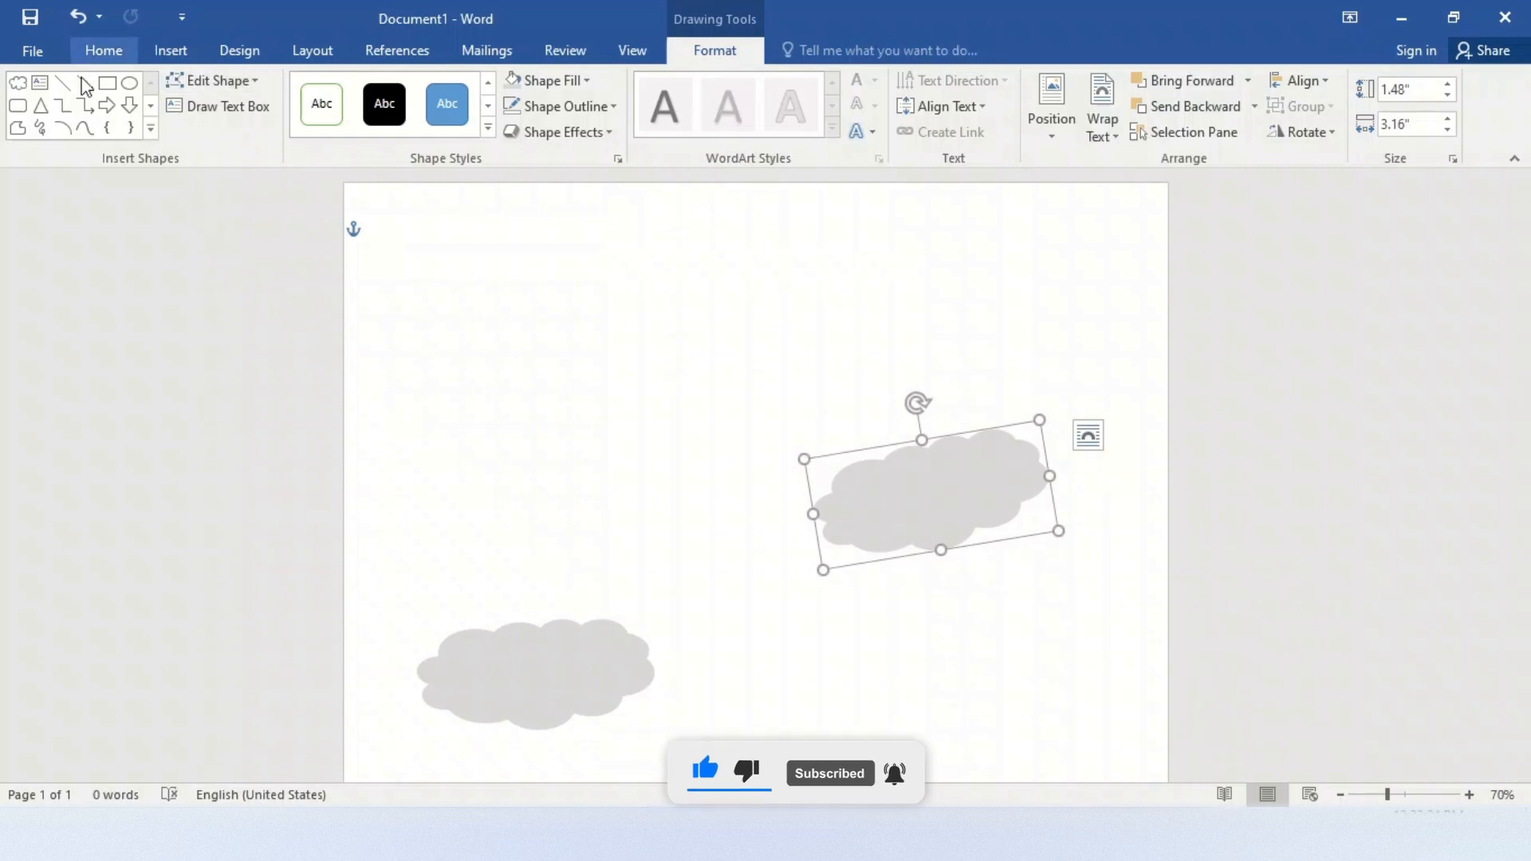
# Draw an Arc shape about 5" high and 4.94" wide between the clouds and rotate it counterclockwise so it bulges toward the upper left
pyautogui.click(151, 128)
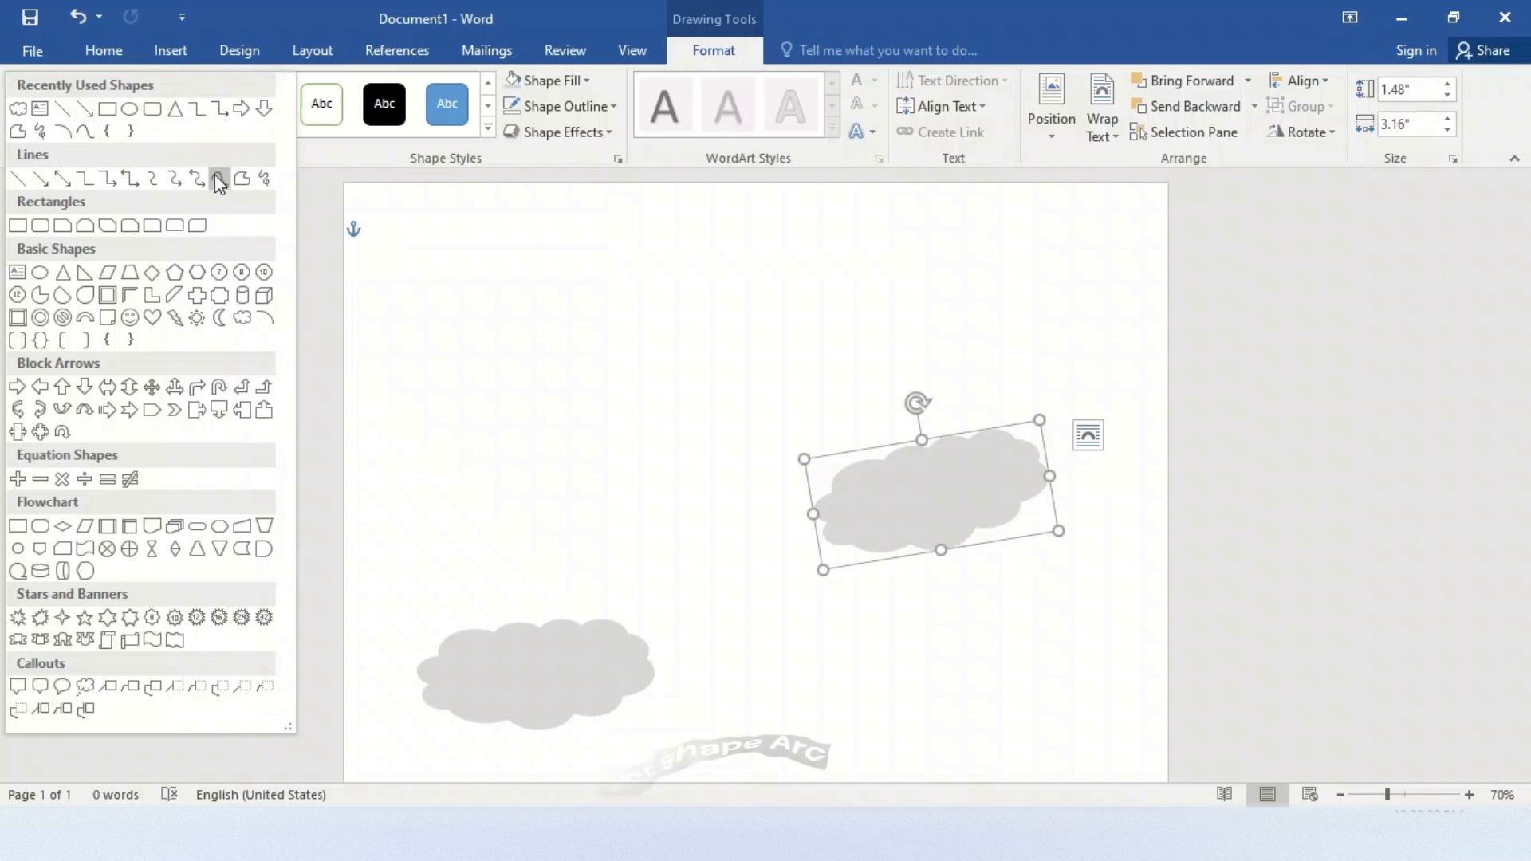
pyautogui.click(264, 319)
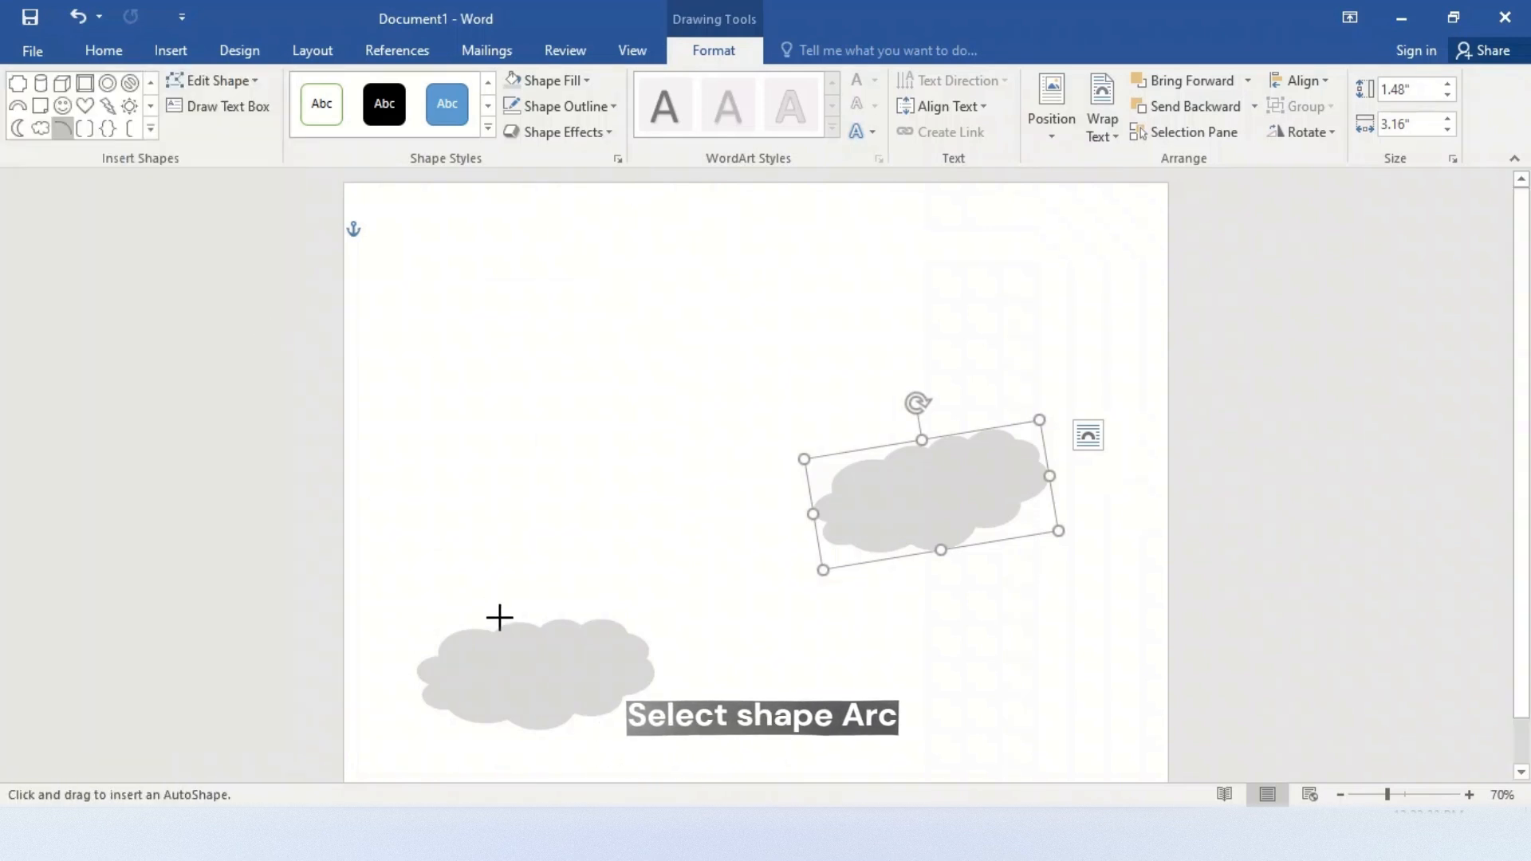
pyautogui.moveTo(493, 625); pyautogui.dragTo(864, 255)
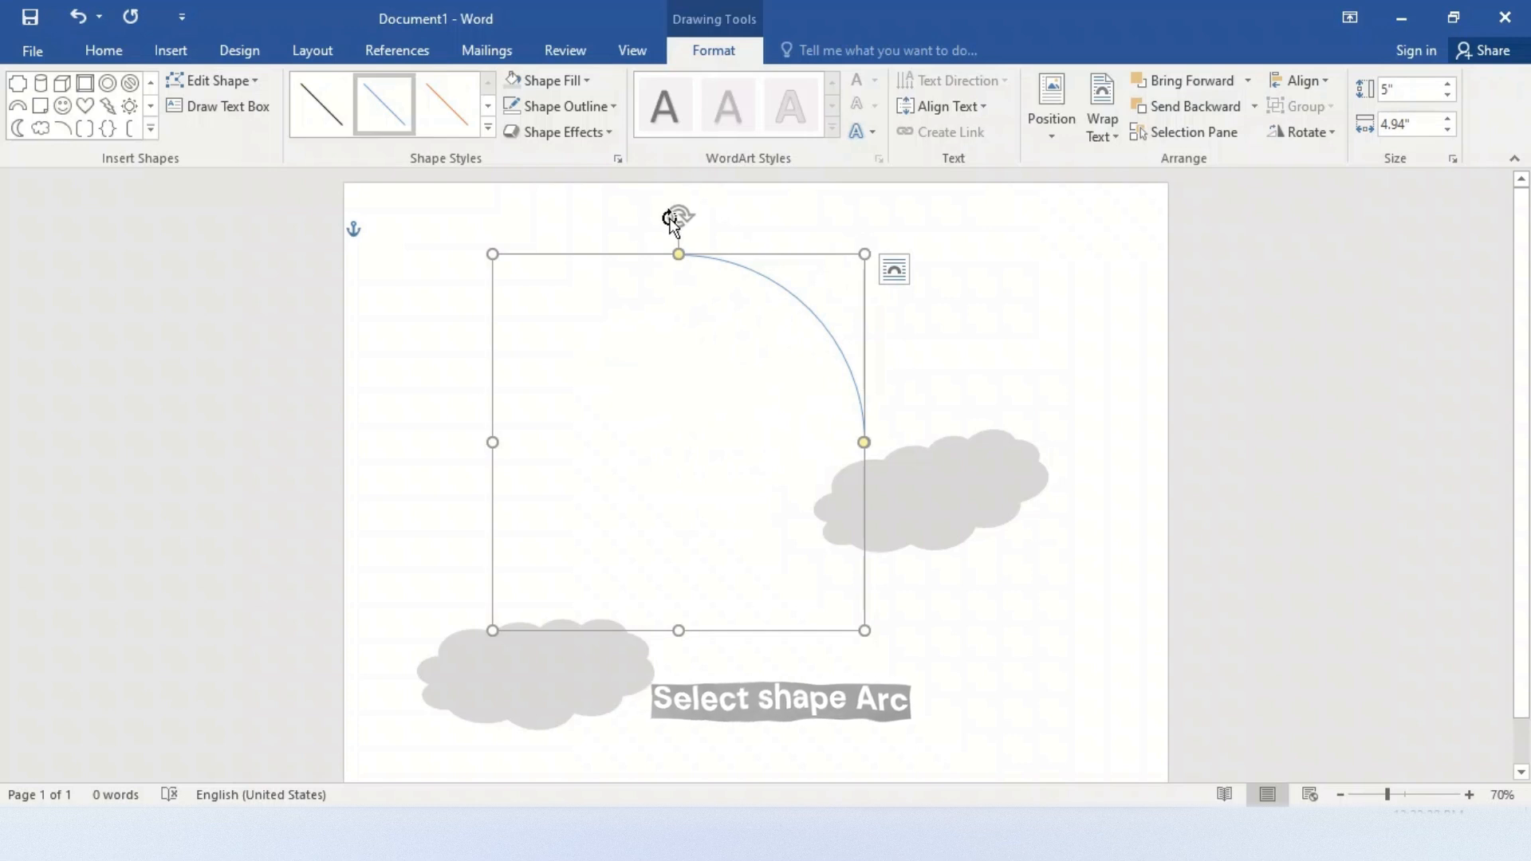
pyautogui.moveTo(679, 215); pyautogui.dragTo(578, 413)
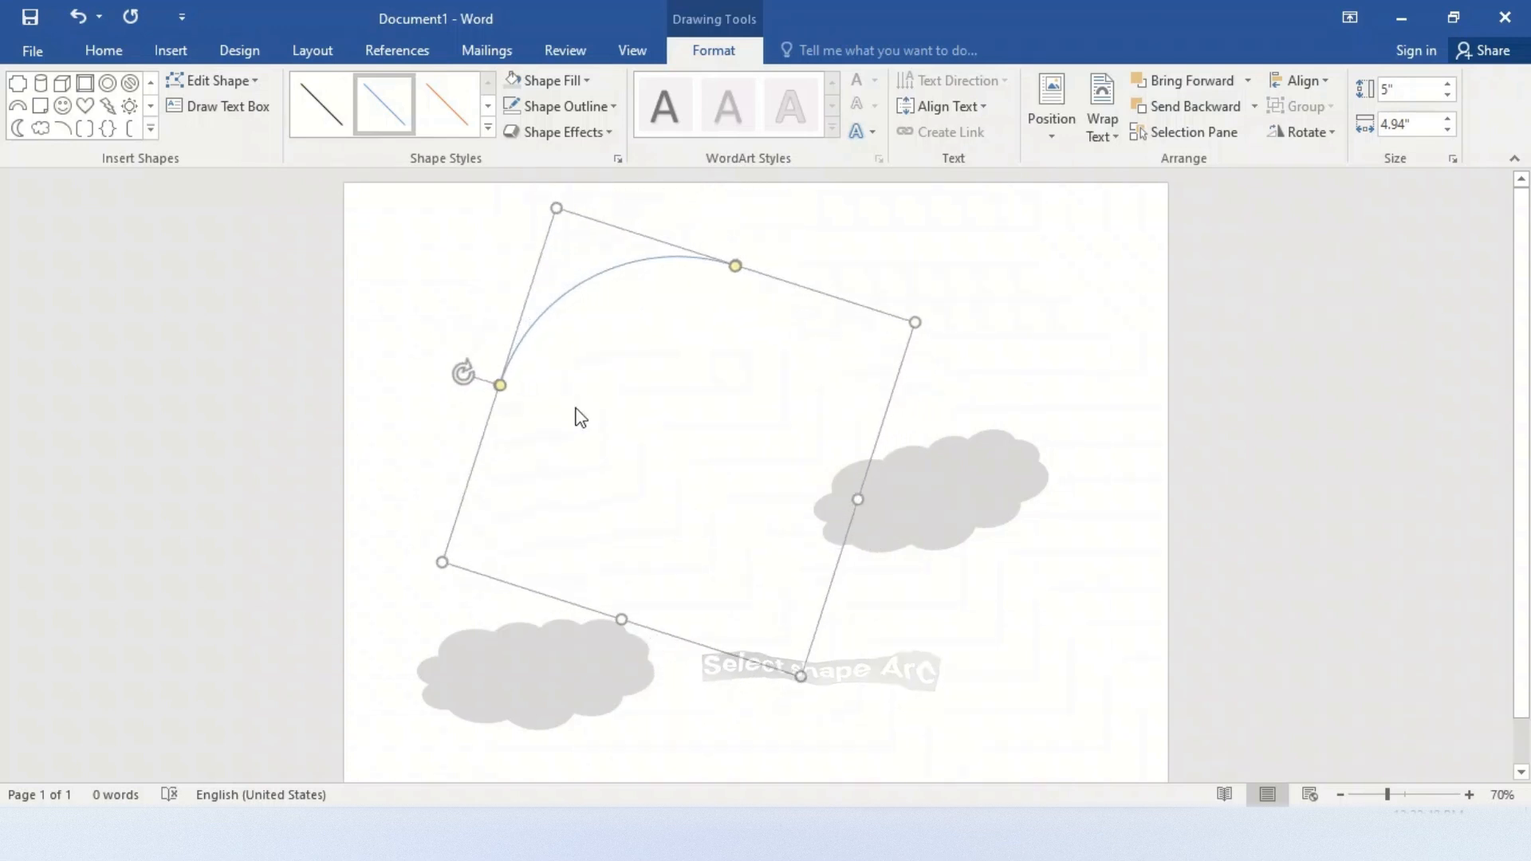
# Stretch the arc to about 7.4" by 6.77" and extend its left end down to the lower-left cloud
pyautogui.moveTo(623, 621); pyautogui.dragTo(649, 728)
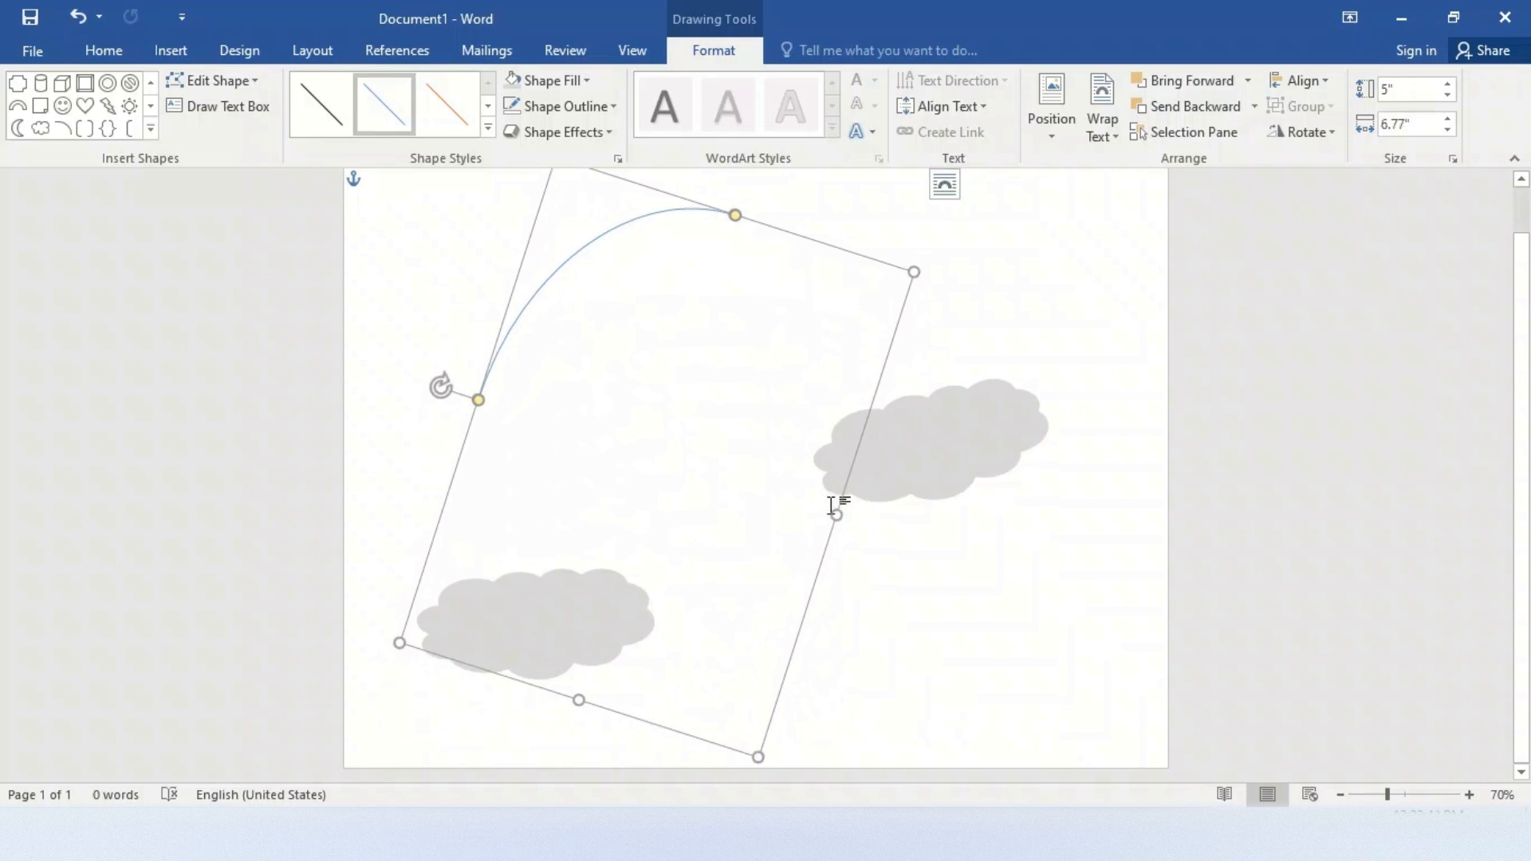
pyautogui.moveTo(837, 517); pyautogui.dragTo(1008, 571)
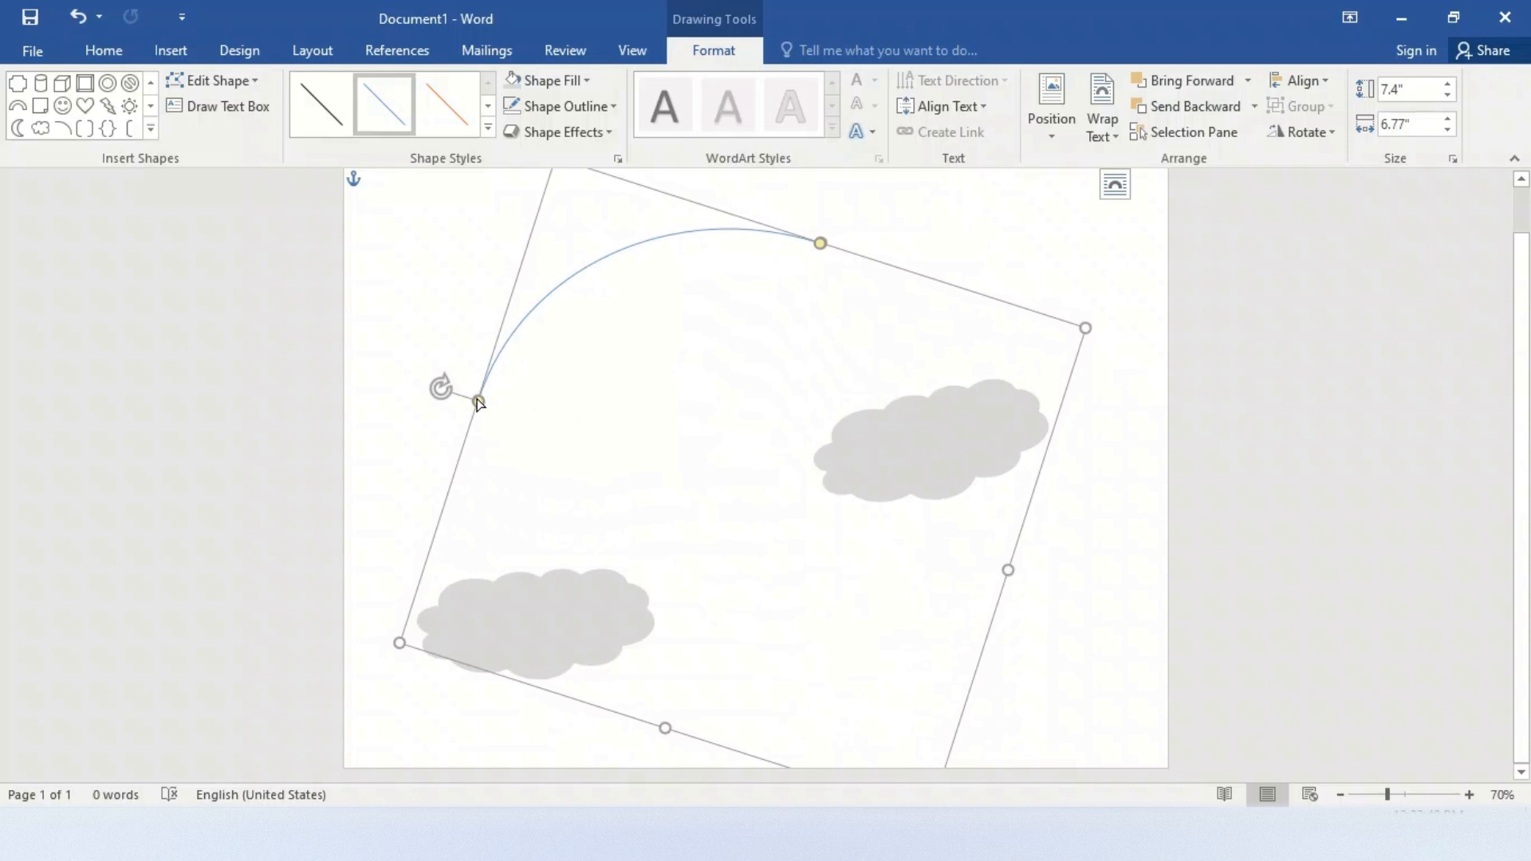
pyautogui.moveTo(478, 401); pyautogui.dragTo(470, 461)
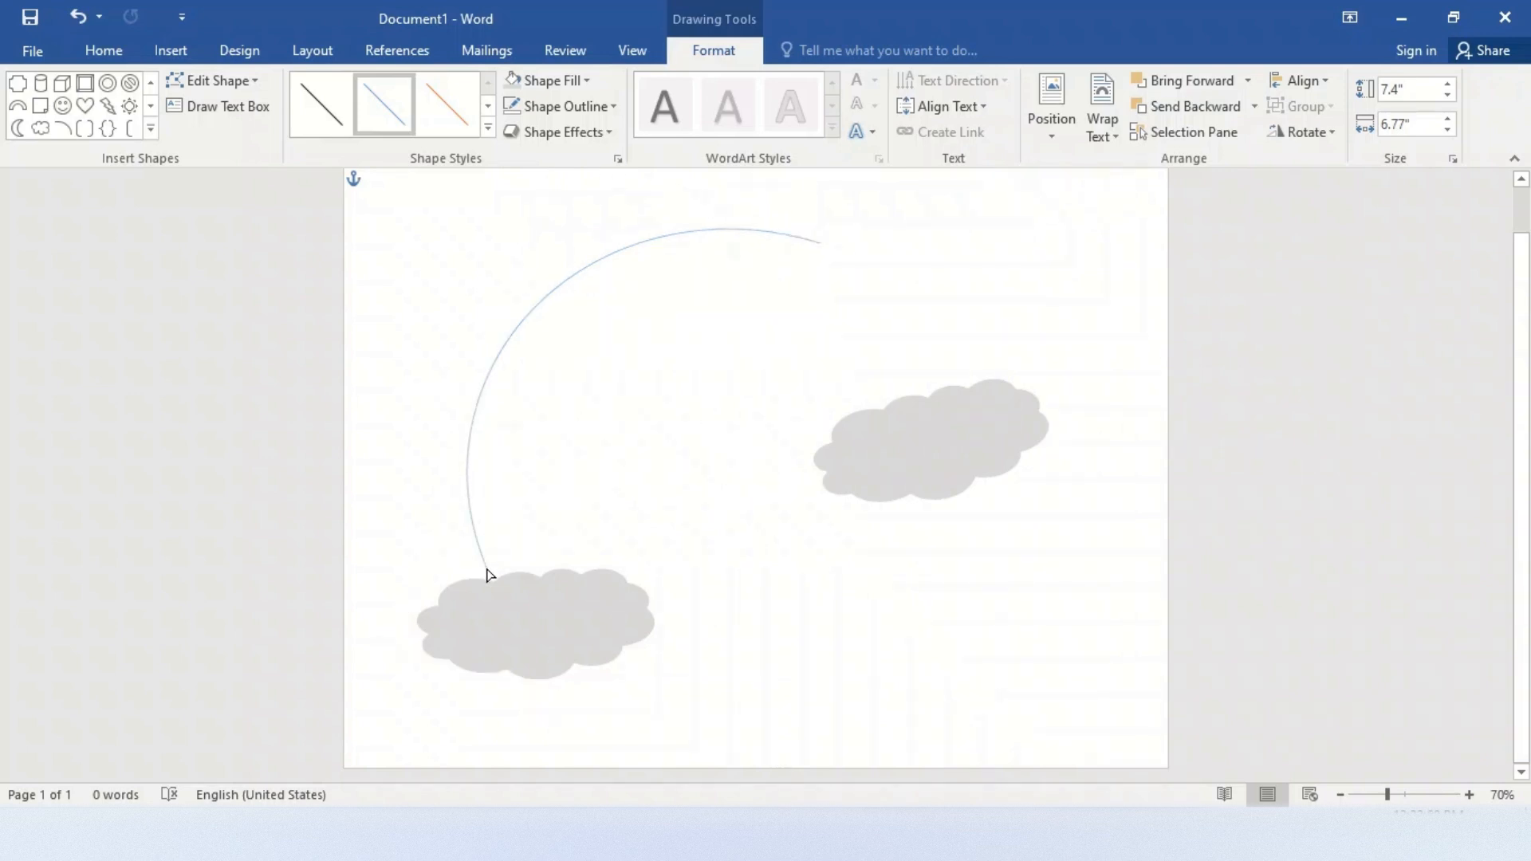
pyautogui.moveTo(494, 584); pyautogui.dragTo(493, 583)
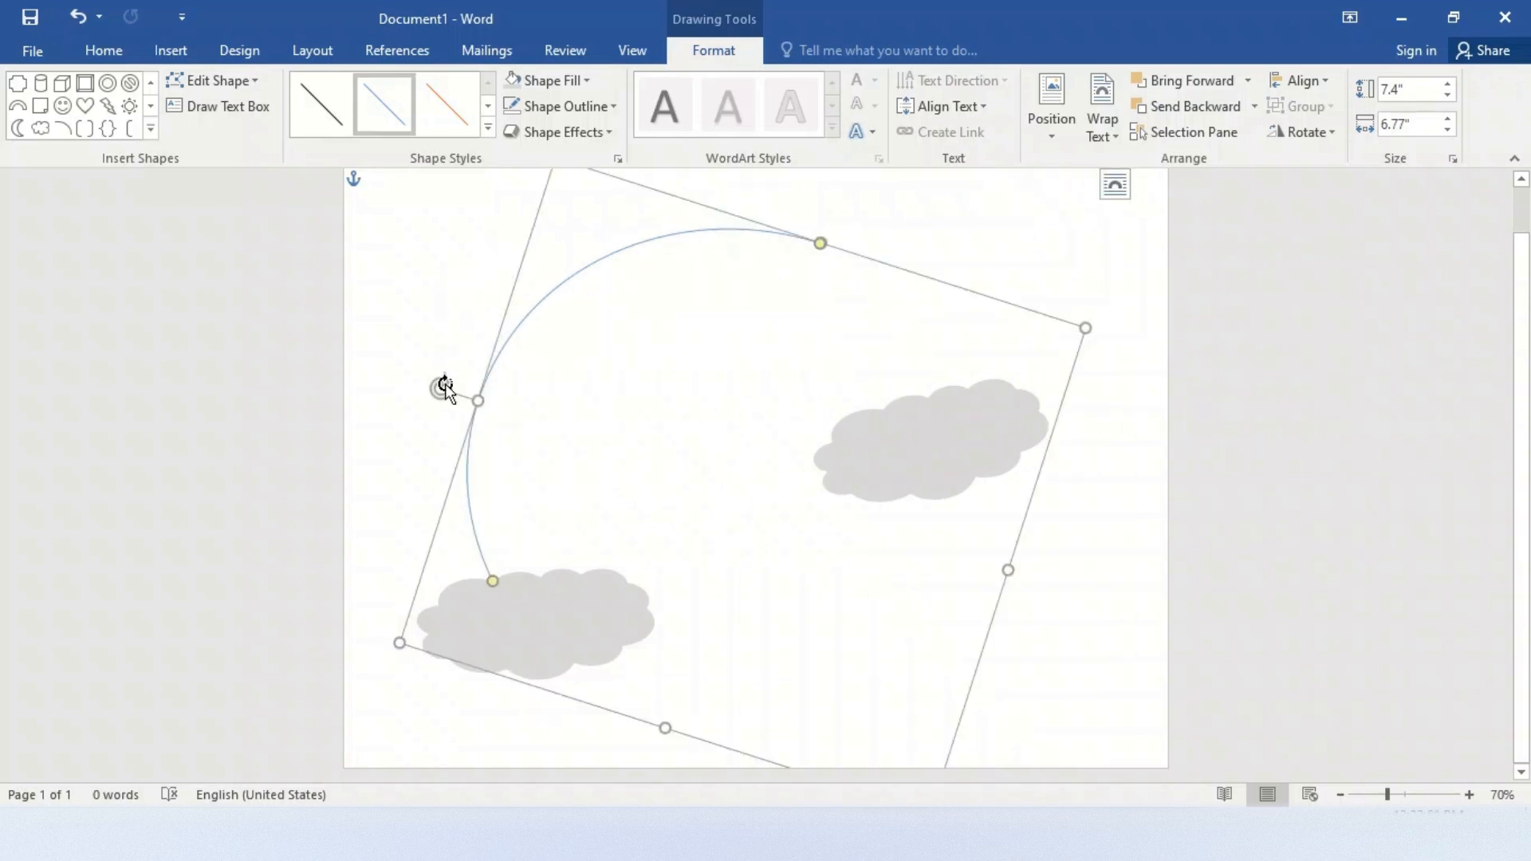
# Rotate the arc clockwise toward the right cloud and lengthen it to about 7.24" wide so its left end rests on the left cloud
pyautogui.moveTo(443, 389); pyautogui.dragTo(603, 384)
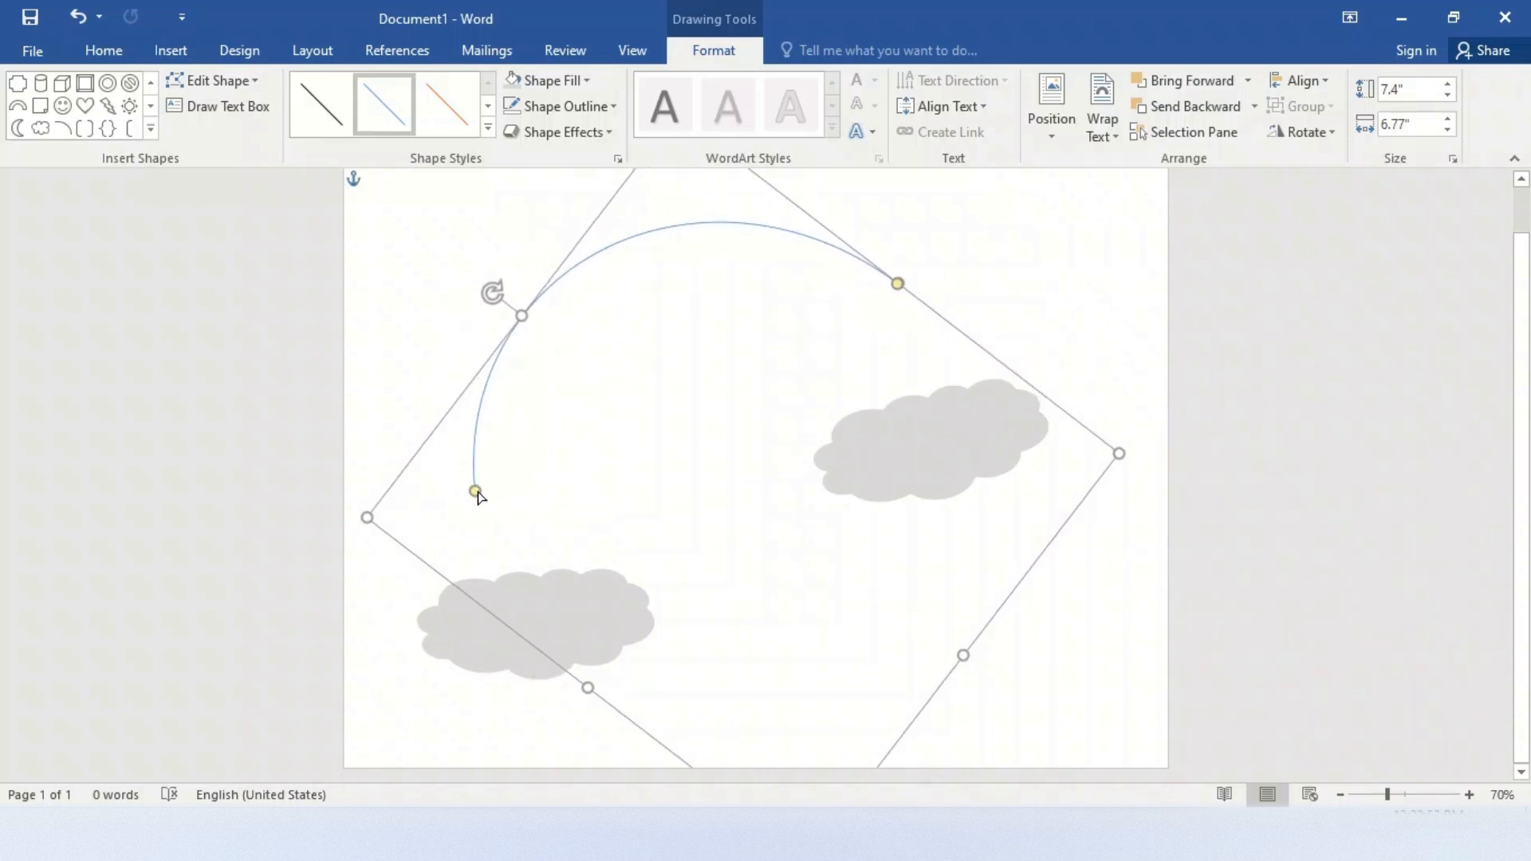
pyautogui.moveTo(477, 493); pyautogui.dragTo(483, 509)
pyautogui.moveTo(514, 559); pyautogui.dragTo(515, 557)
pyautogui.moveTo(492, 295); pyautogui.dragTo(568, 272)
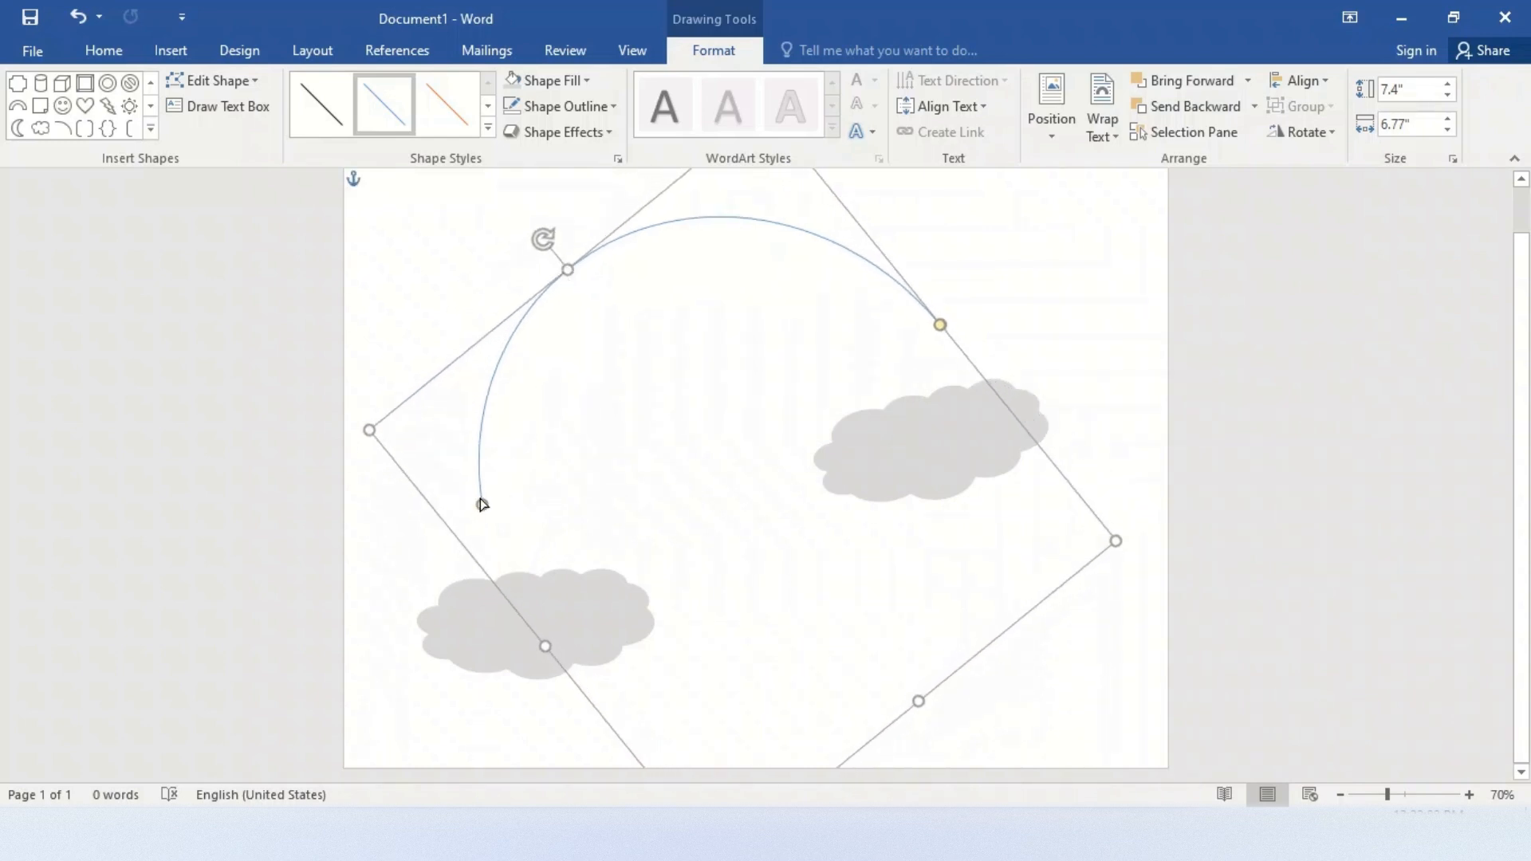
pyautogui.moveTo(481, 504); pyautogui.dragTo(475, 557)
pyautogui.moveTo(546, 644); pyautogui.dragTo(518, 670)
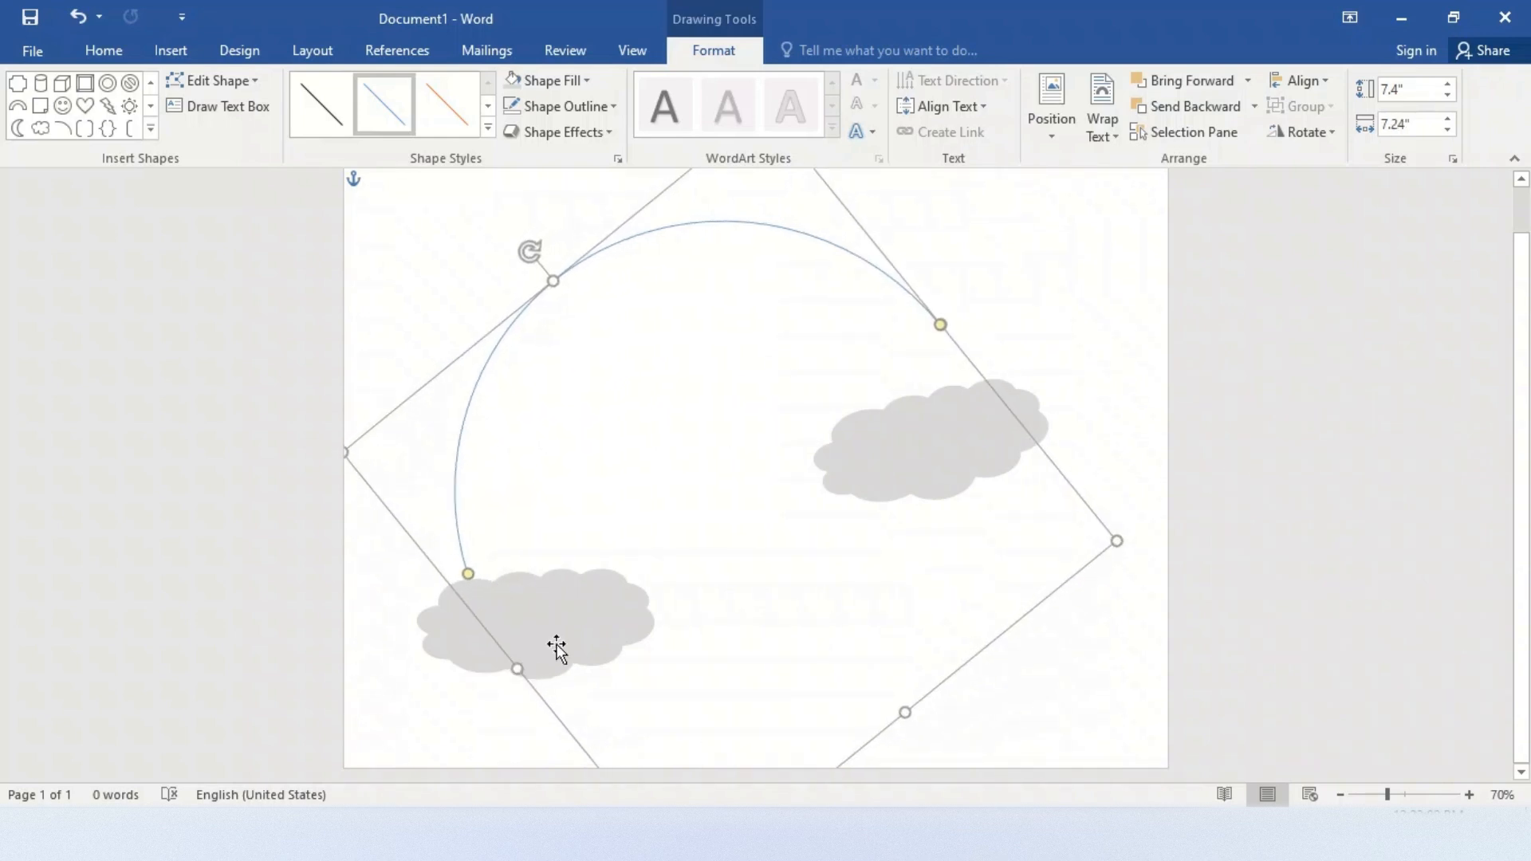
# Raise the right cloud beneath the arc's right end and enlarge the arc to about 7.98" by 7.35", extending that end onto the cloud
pyautogui.moveTo(901, 451); pyautogui.dragTo(919, 414)
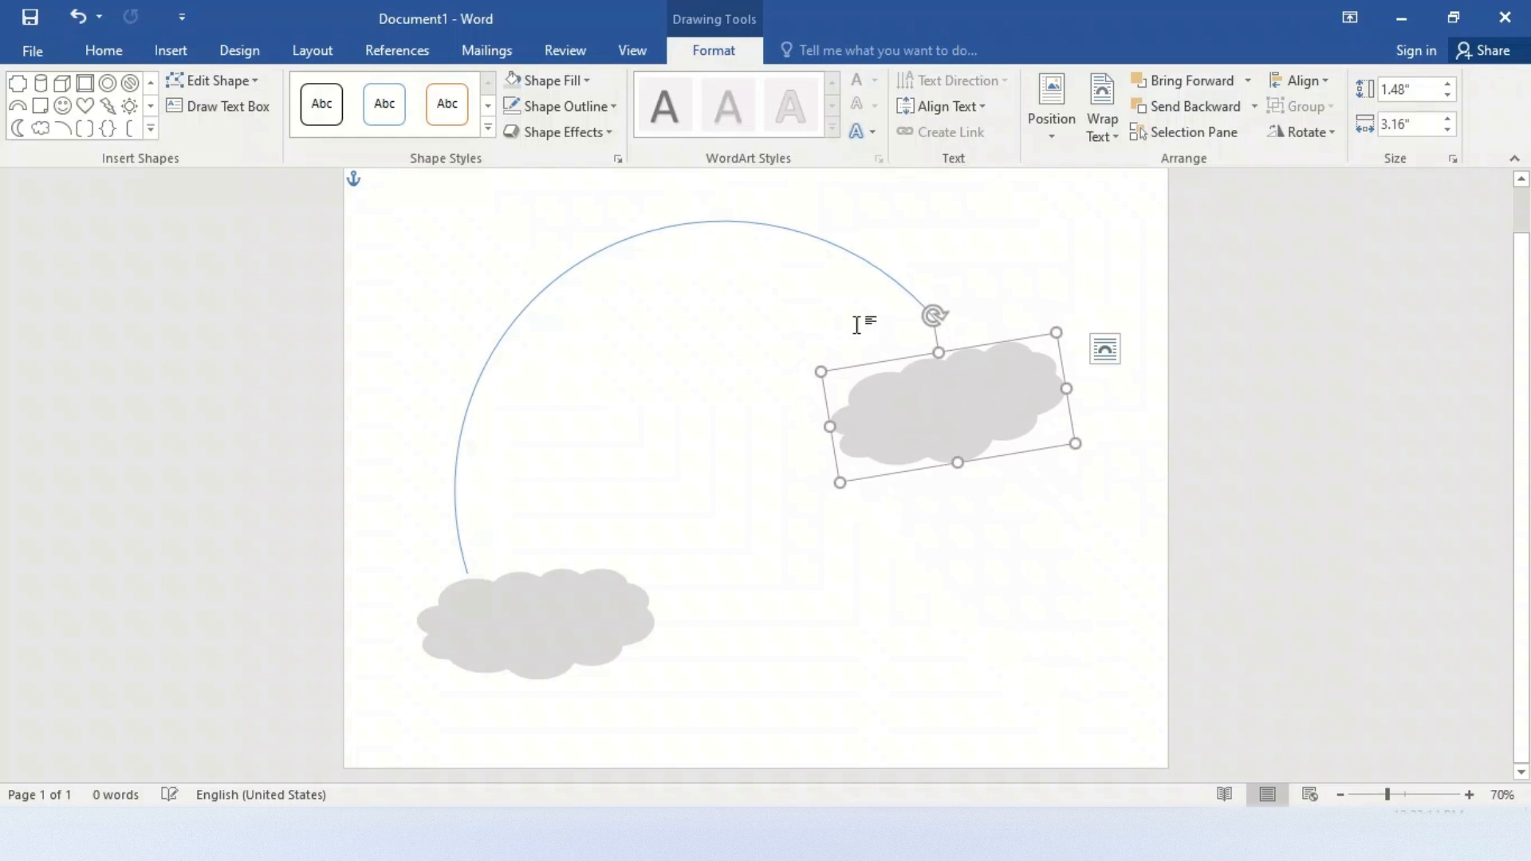
pyautogui.click(749, 312)
pyautogui.click(718, 227)
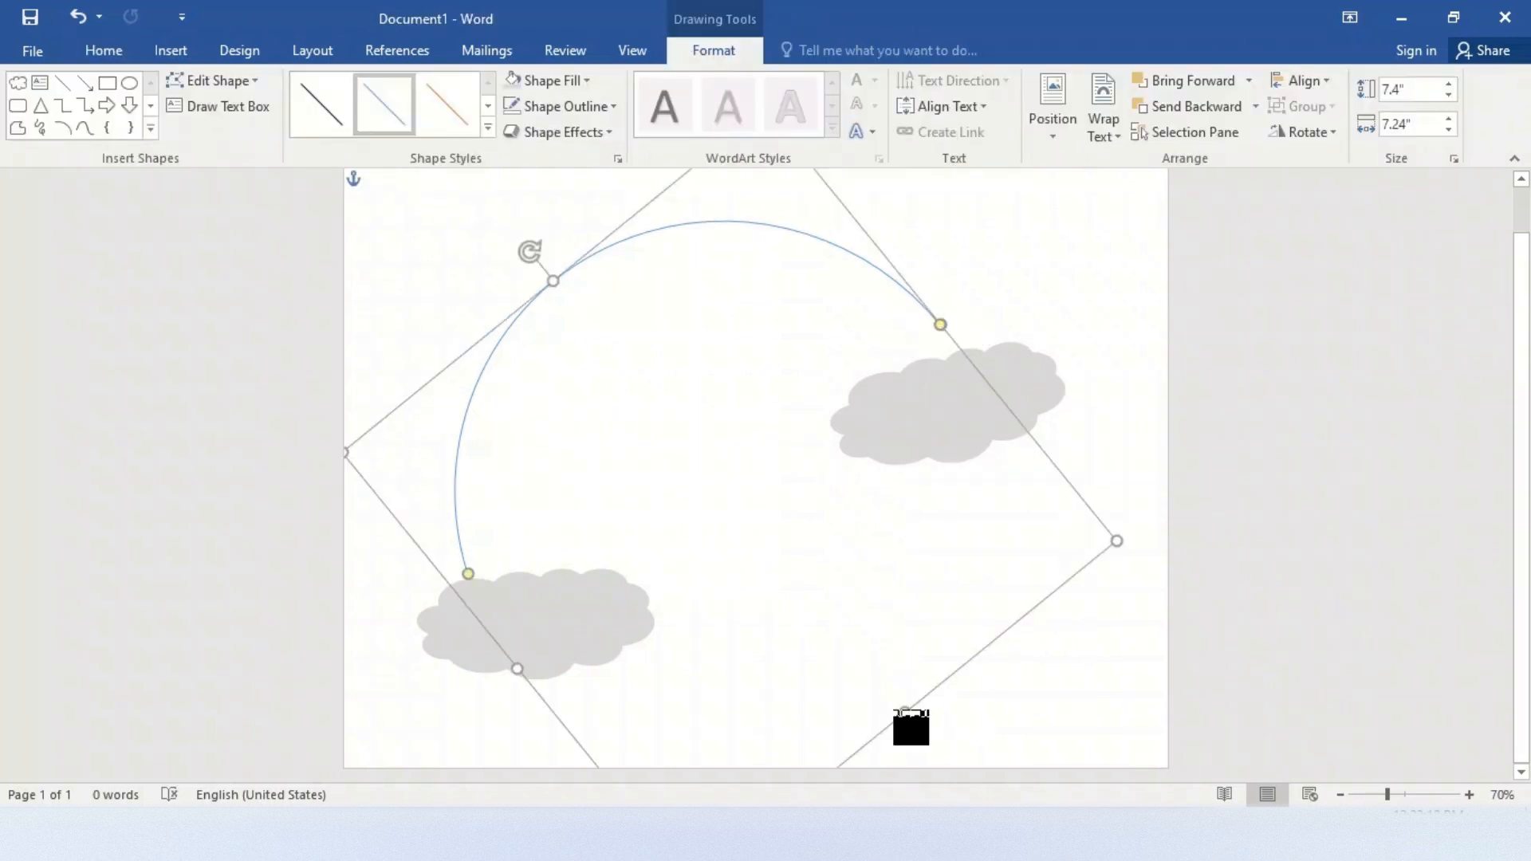
pyautogui.moveTo(902, 710); pyautogui.dragTo(936, 712)
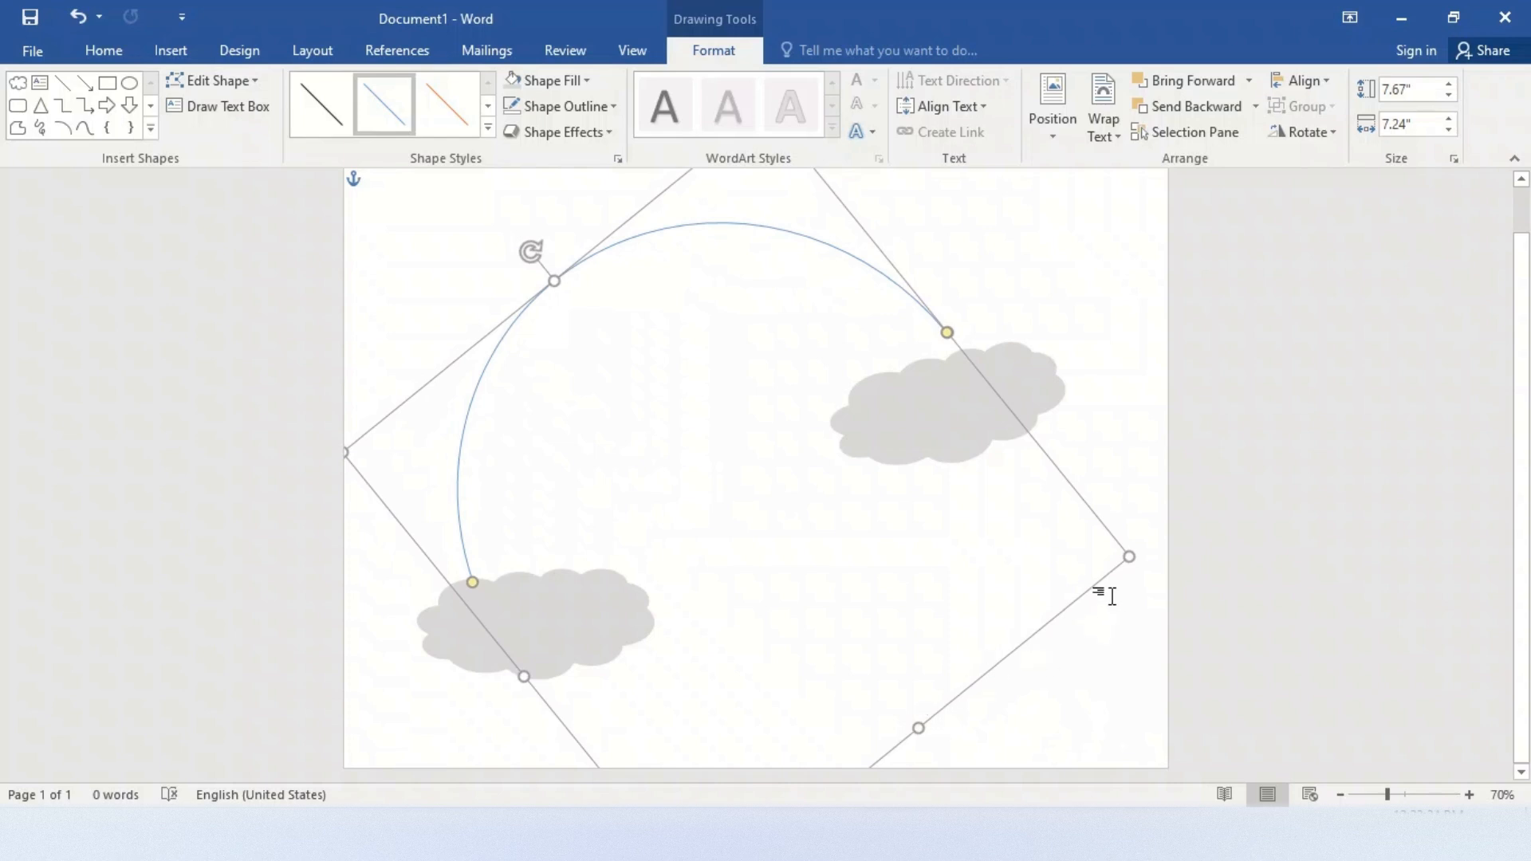
pyautogui.moveTo(1131, 561); pyautogui.dragTo(1162, 574)
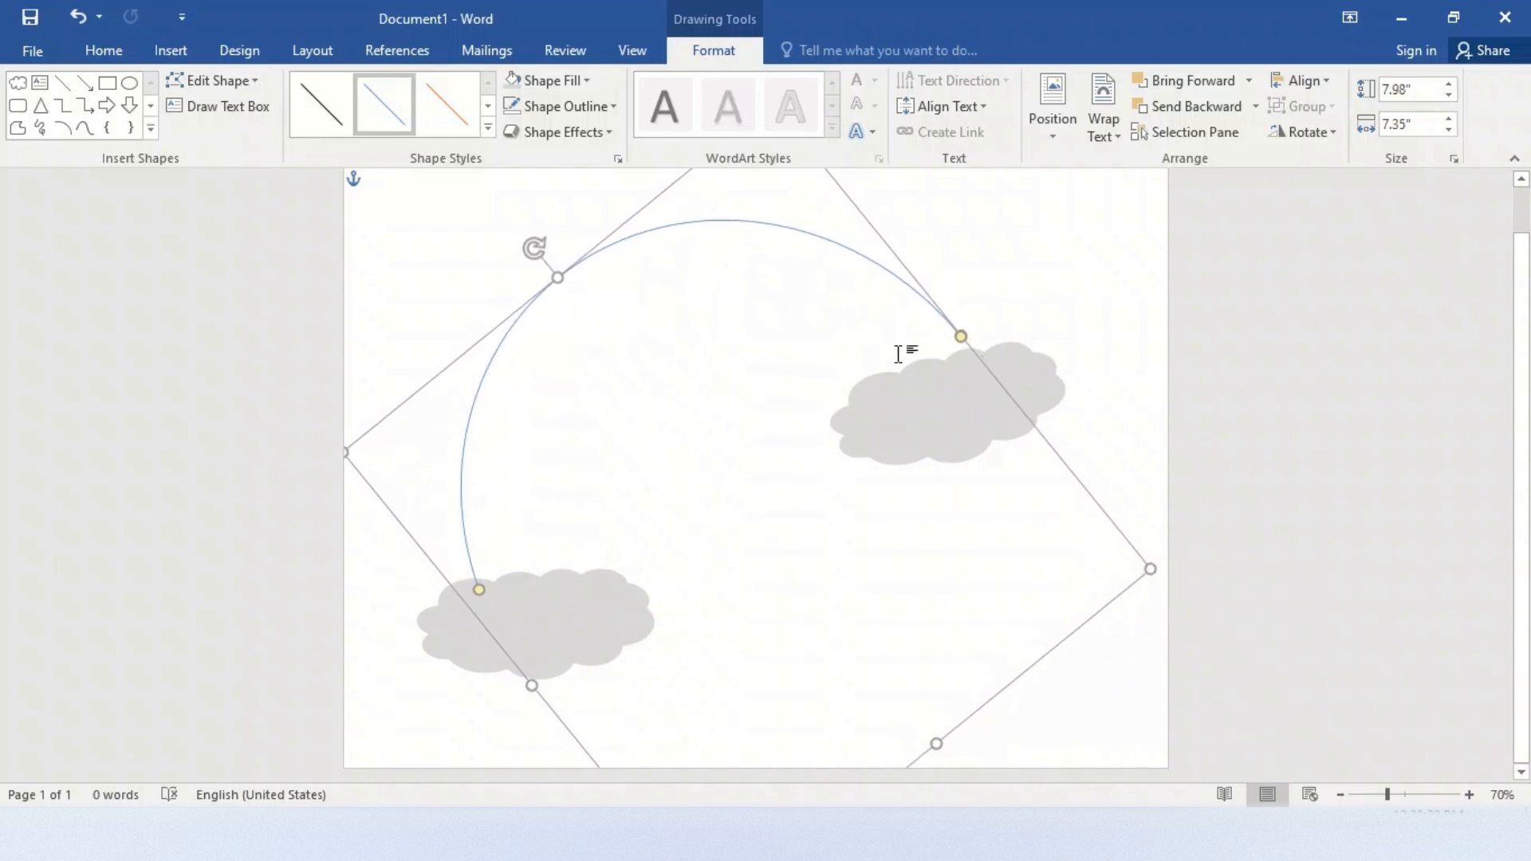
pyautogui.click(962, 344)
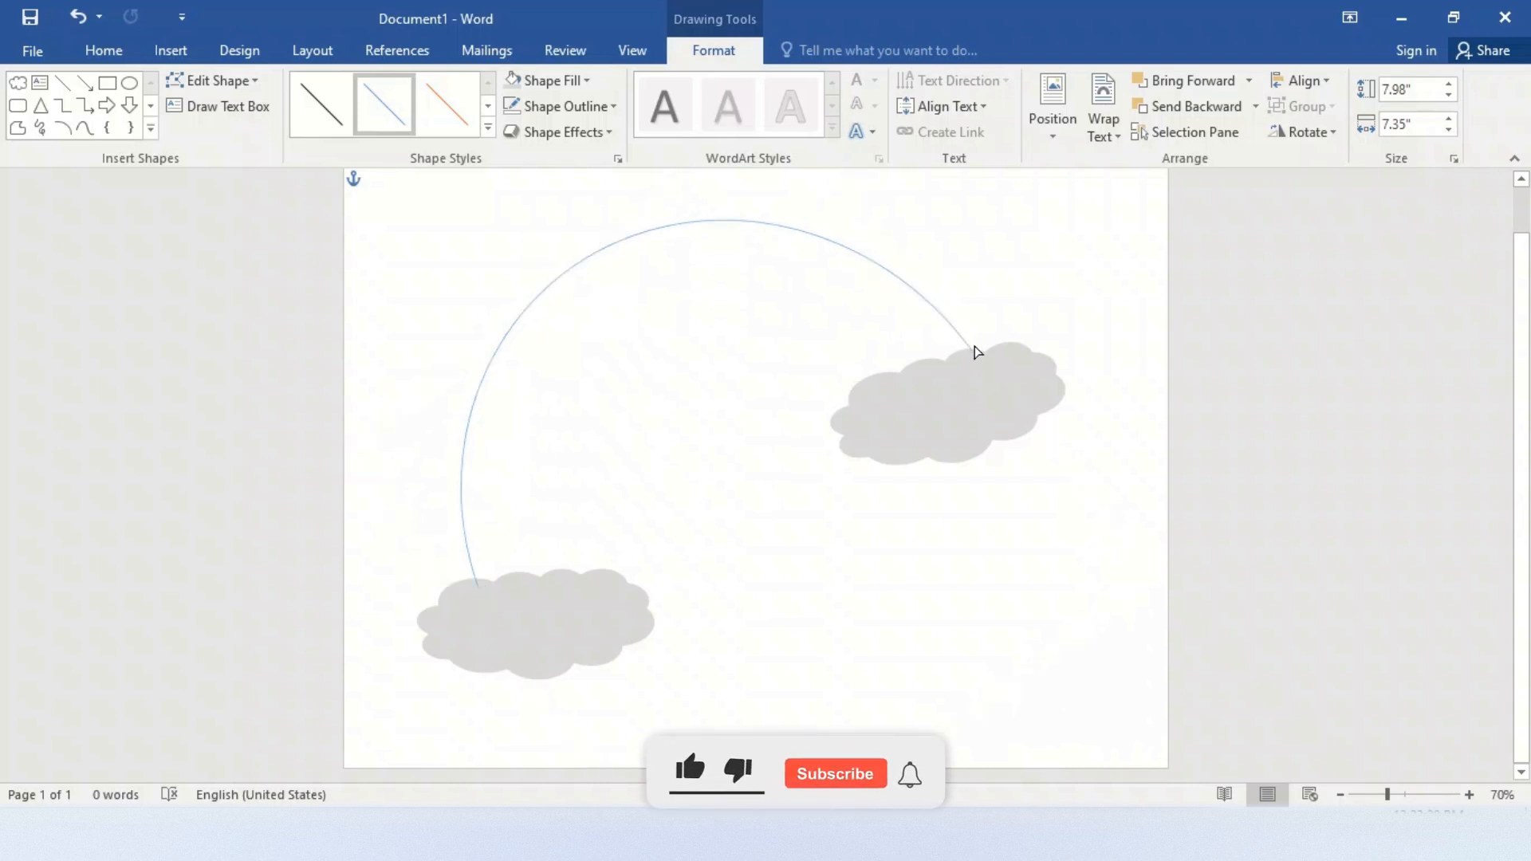
pyautogui.click(971, 349)
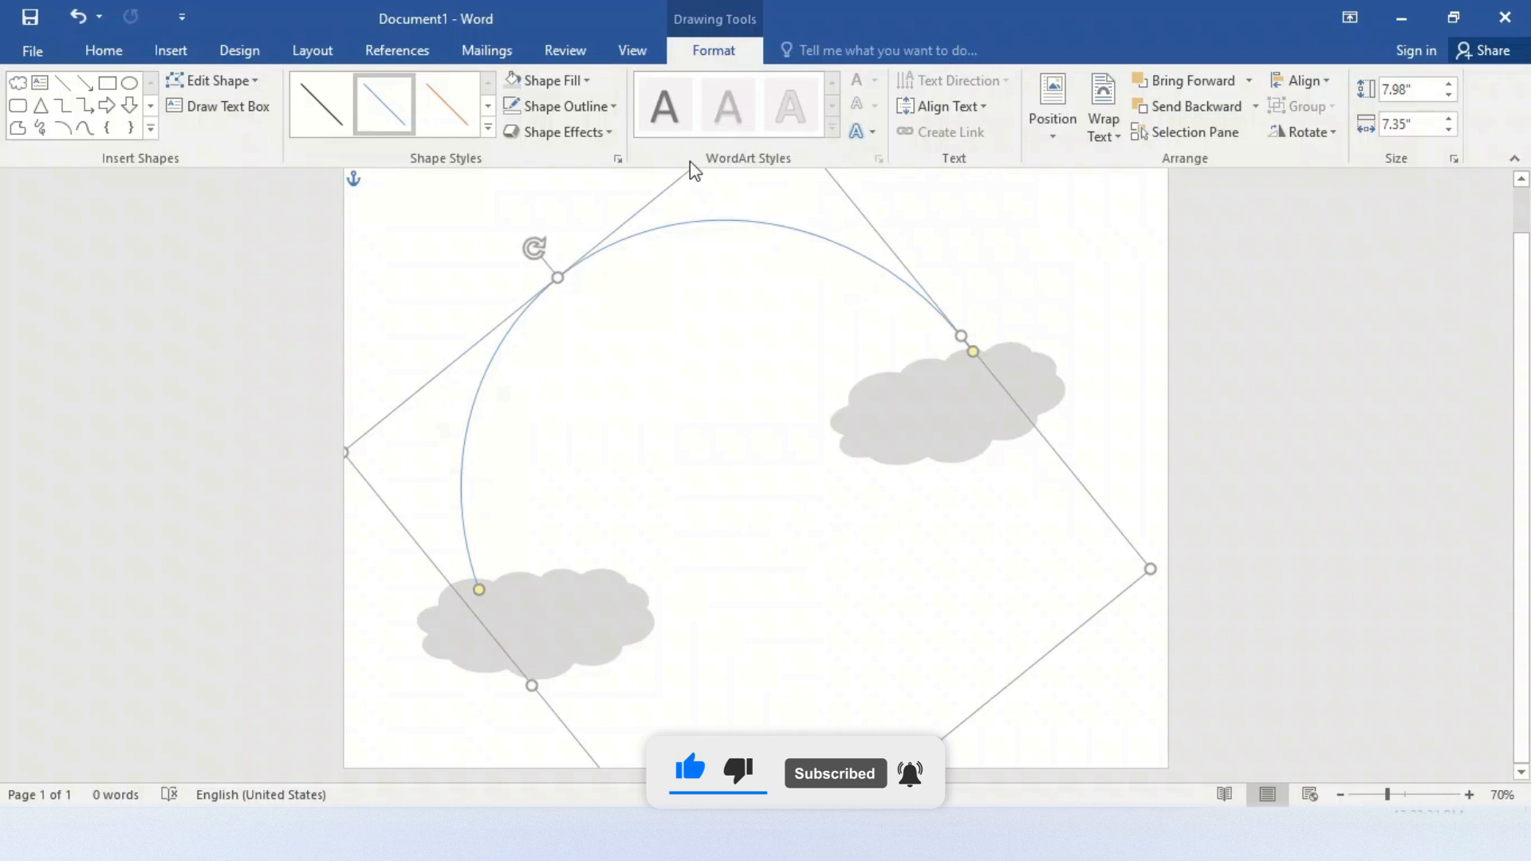
# Set the outline width of the arc between the clouds to 55 pt
pyautogui.click(611, 111)
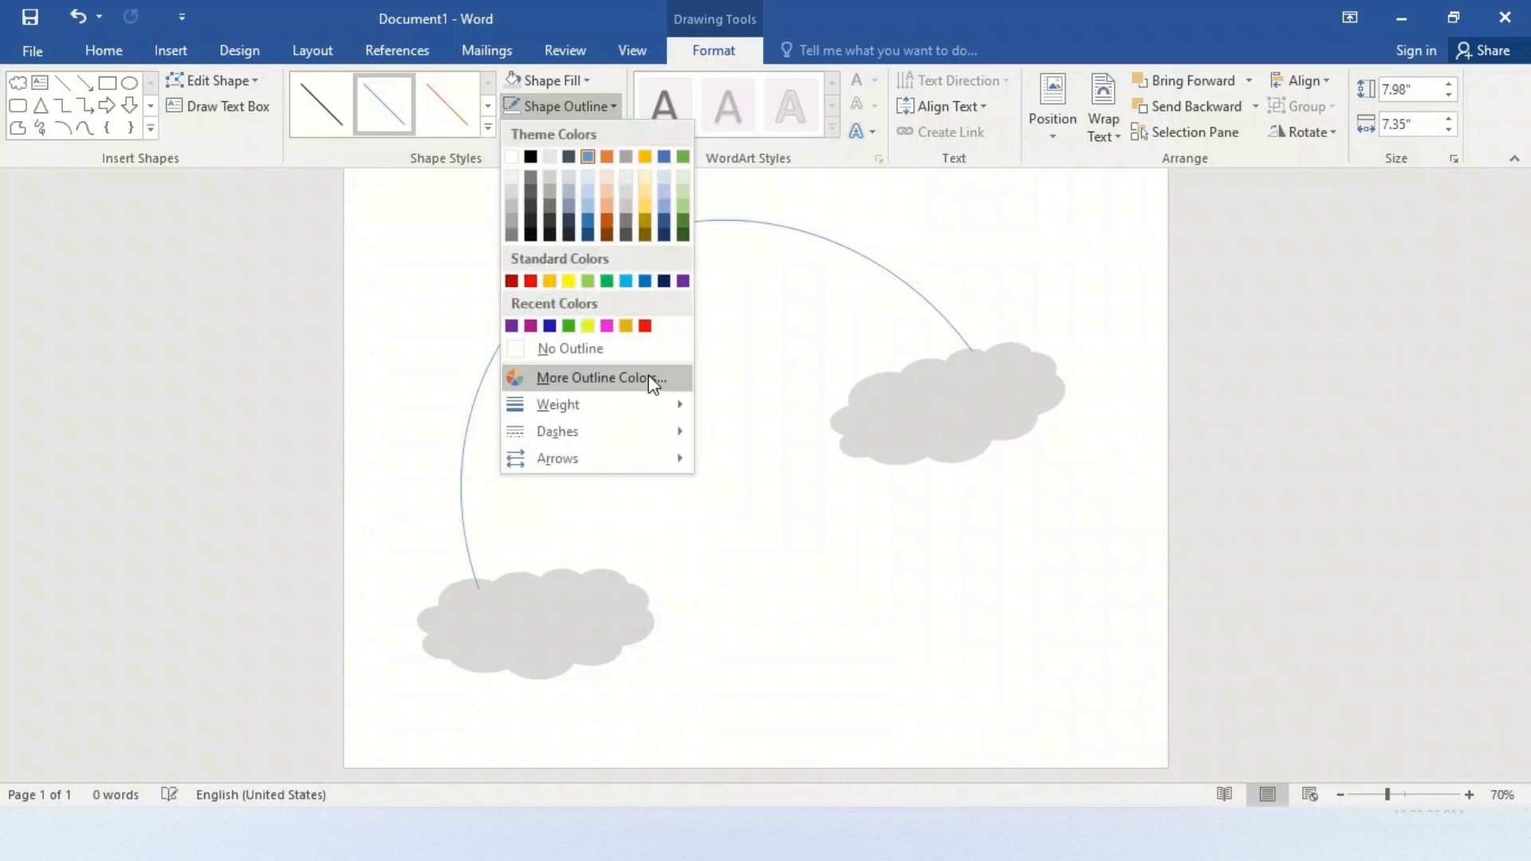
pyautogui.moveTo(654, 416)
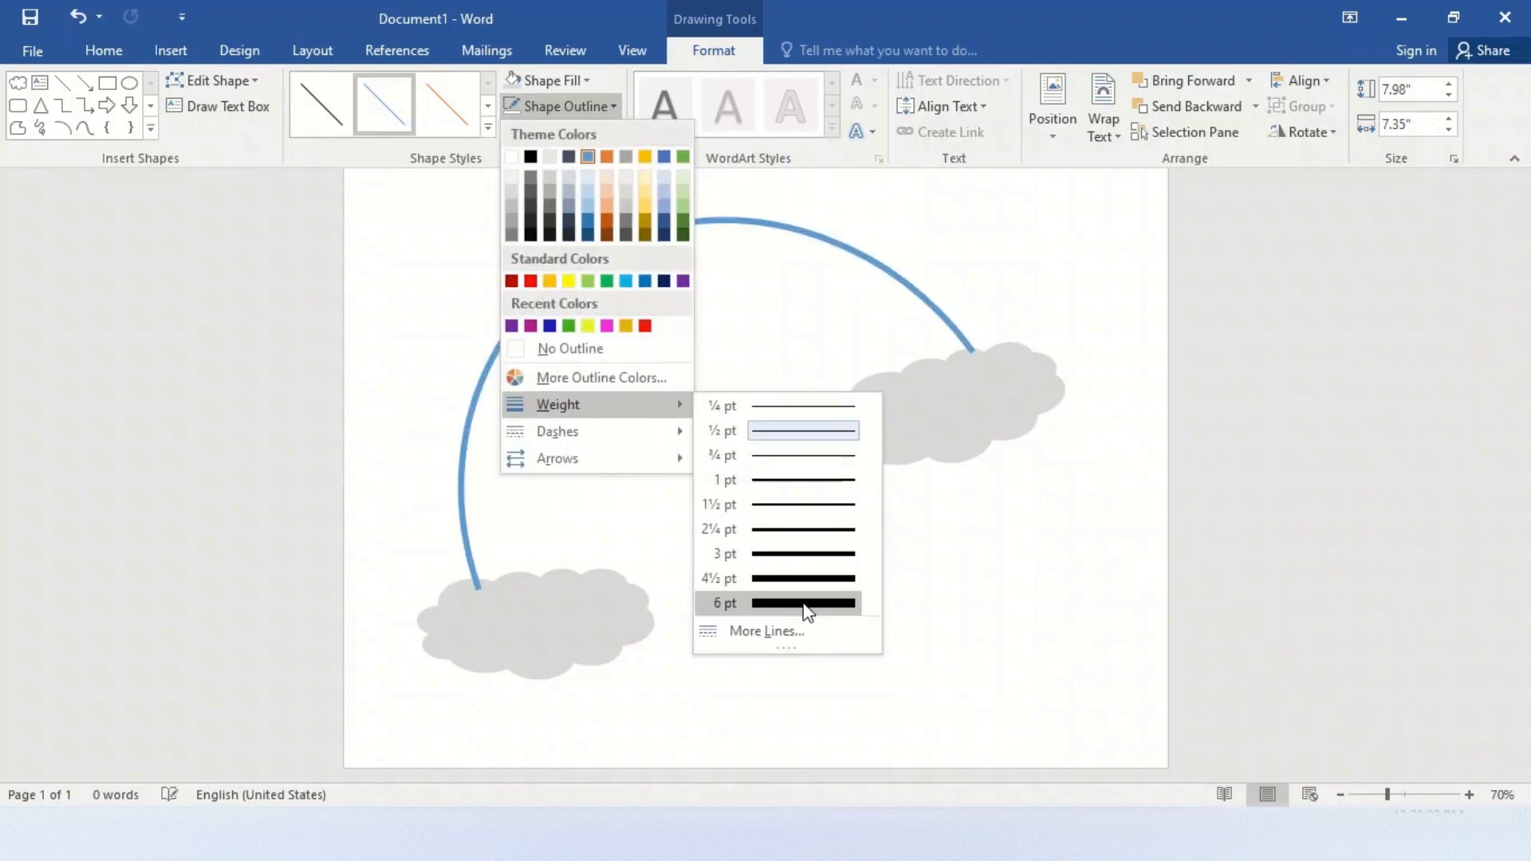
pyautogui.click(800, 632)
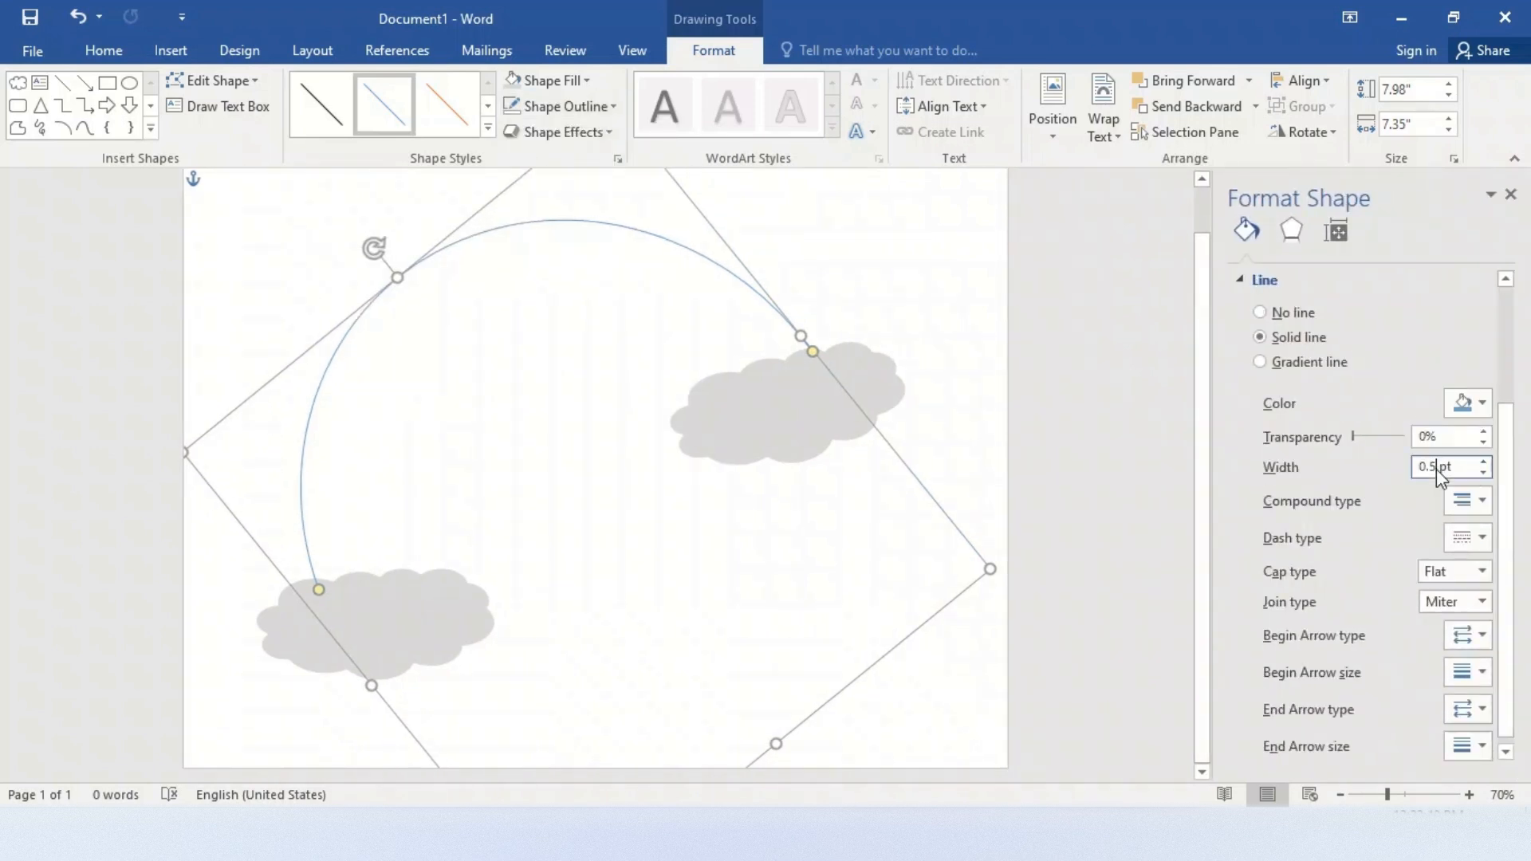
pyautogui.press('BackSpace')
pyautogui.press('BackSpace')
pyautogui.write('55')
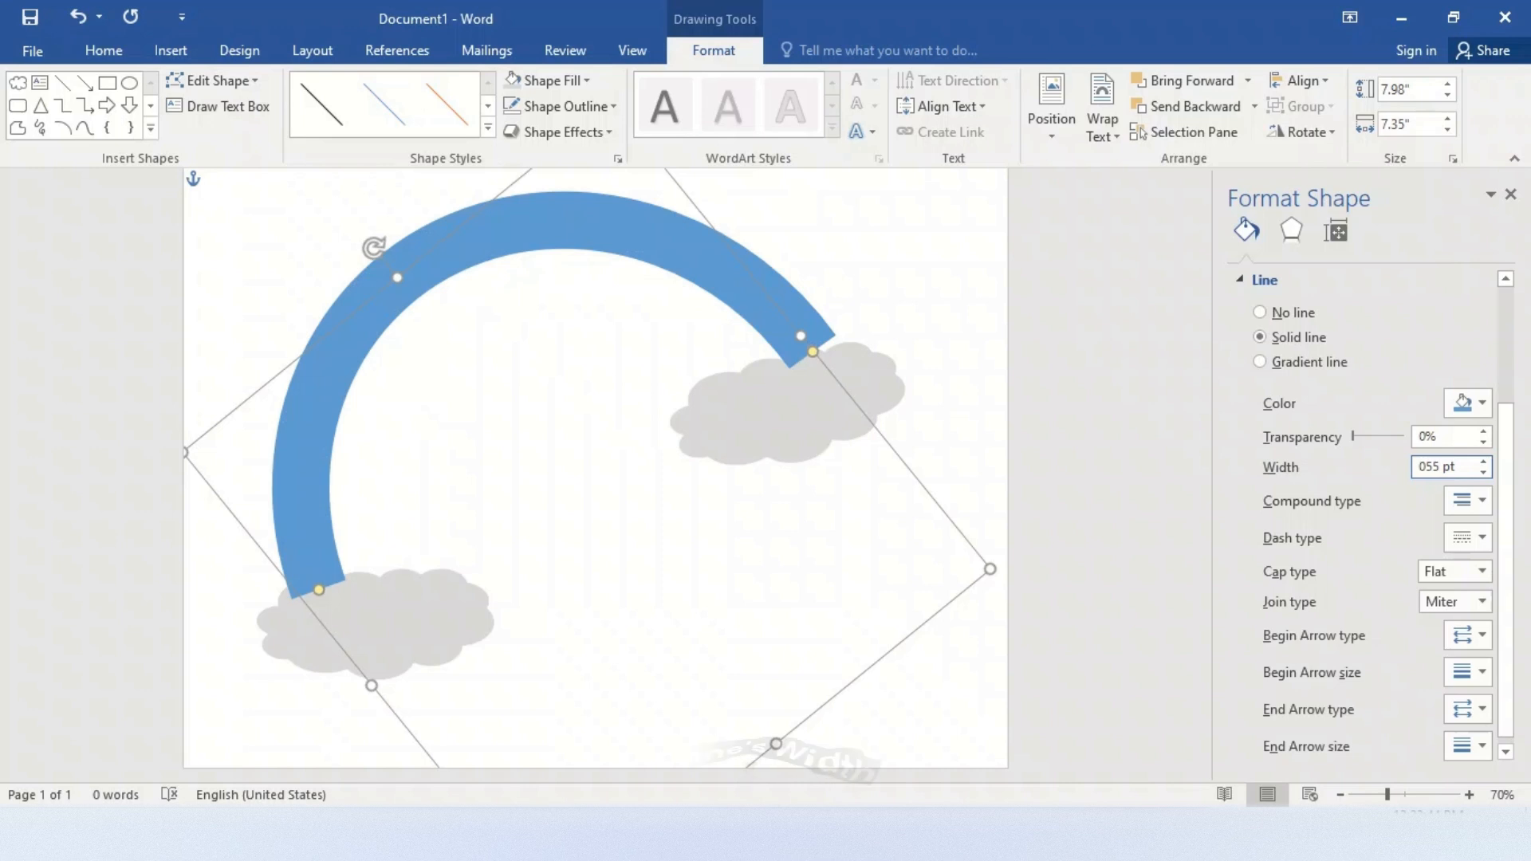
pyautogui.click(890, 382)
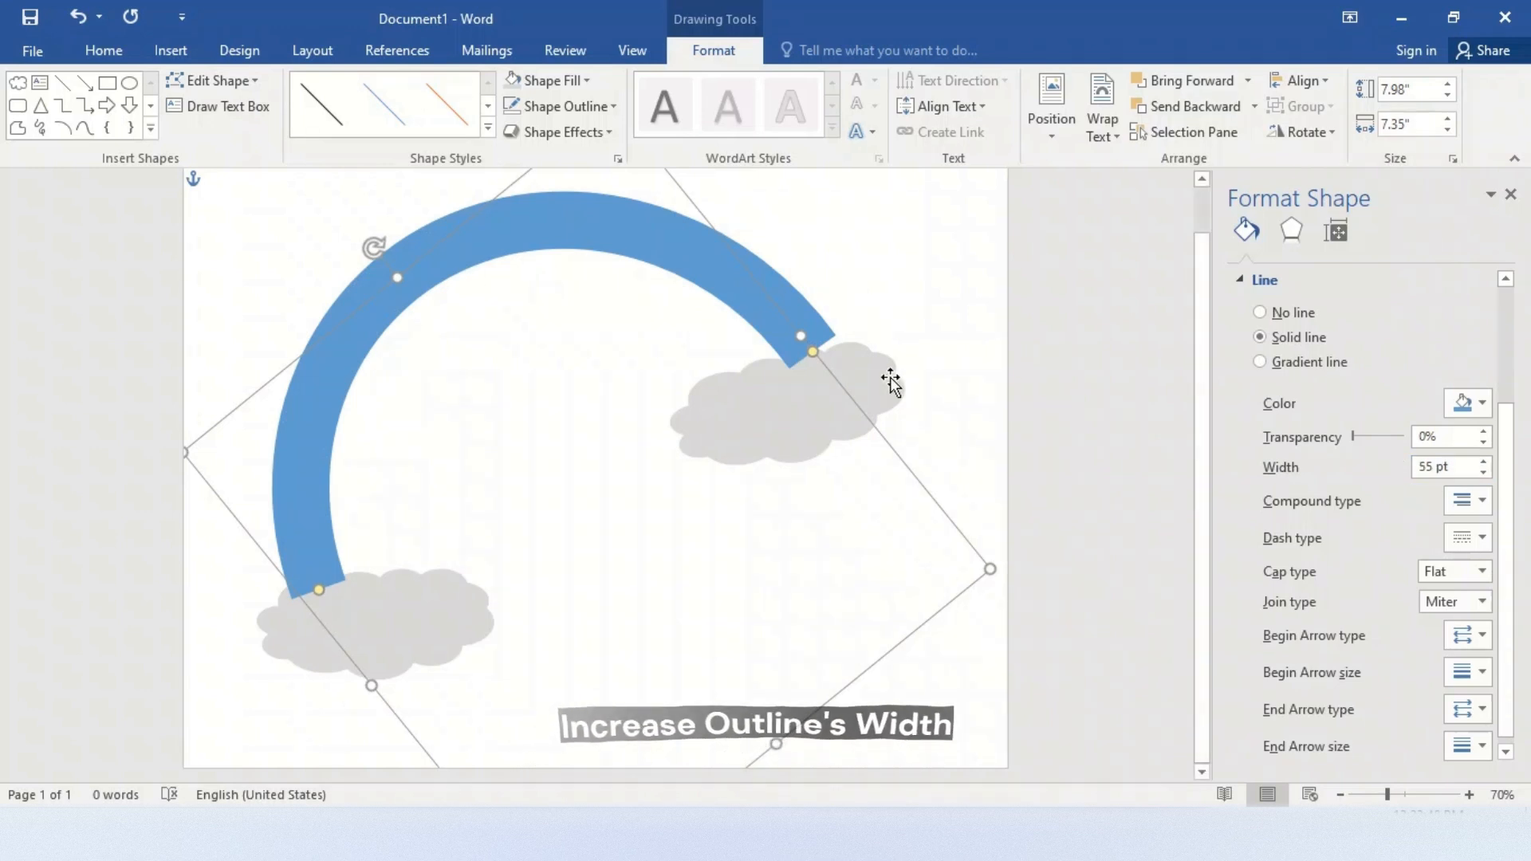
# Move the right cloud slightly up and right behind the arc's end and tilt it further counterclockwise
pyautogui.click(854, 382)
pyautogui.moveTo(824, 386); pyautogui.dragTo(846, 368)
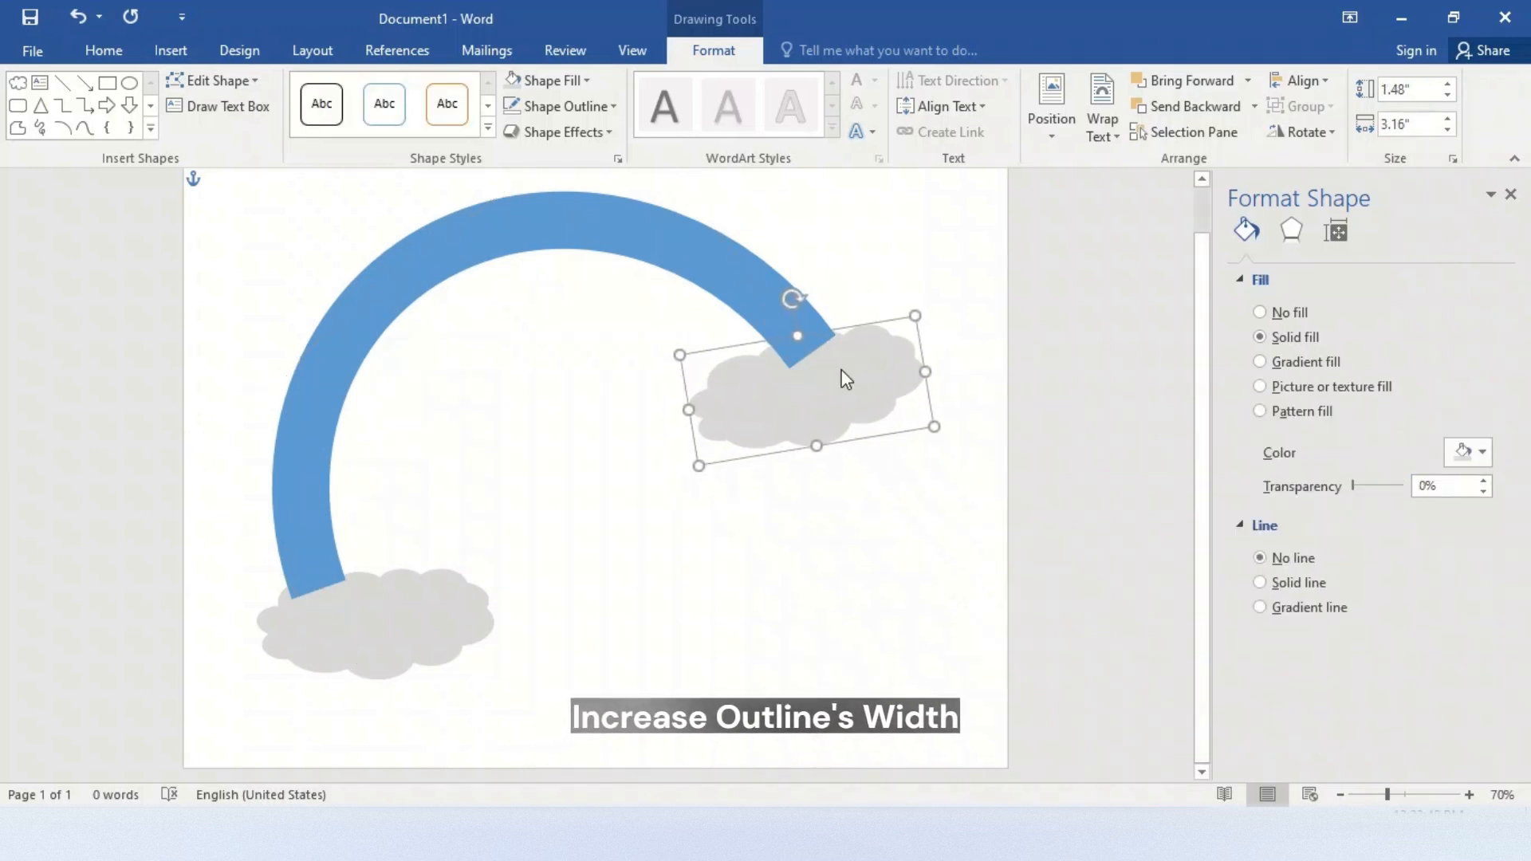
pyautogui.moveTo(792, 308); pyautogui.dragTo(782, 314)
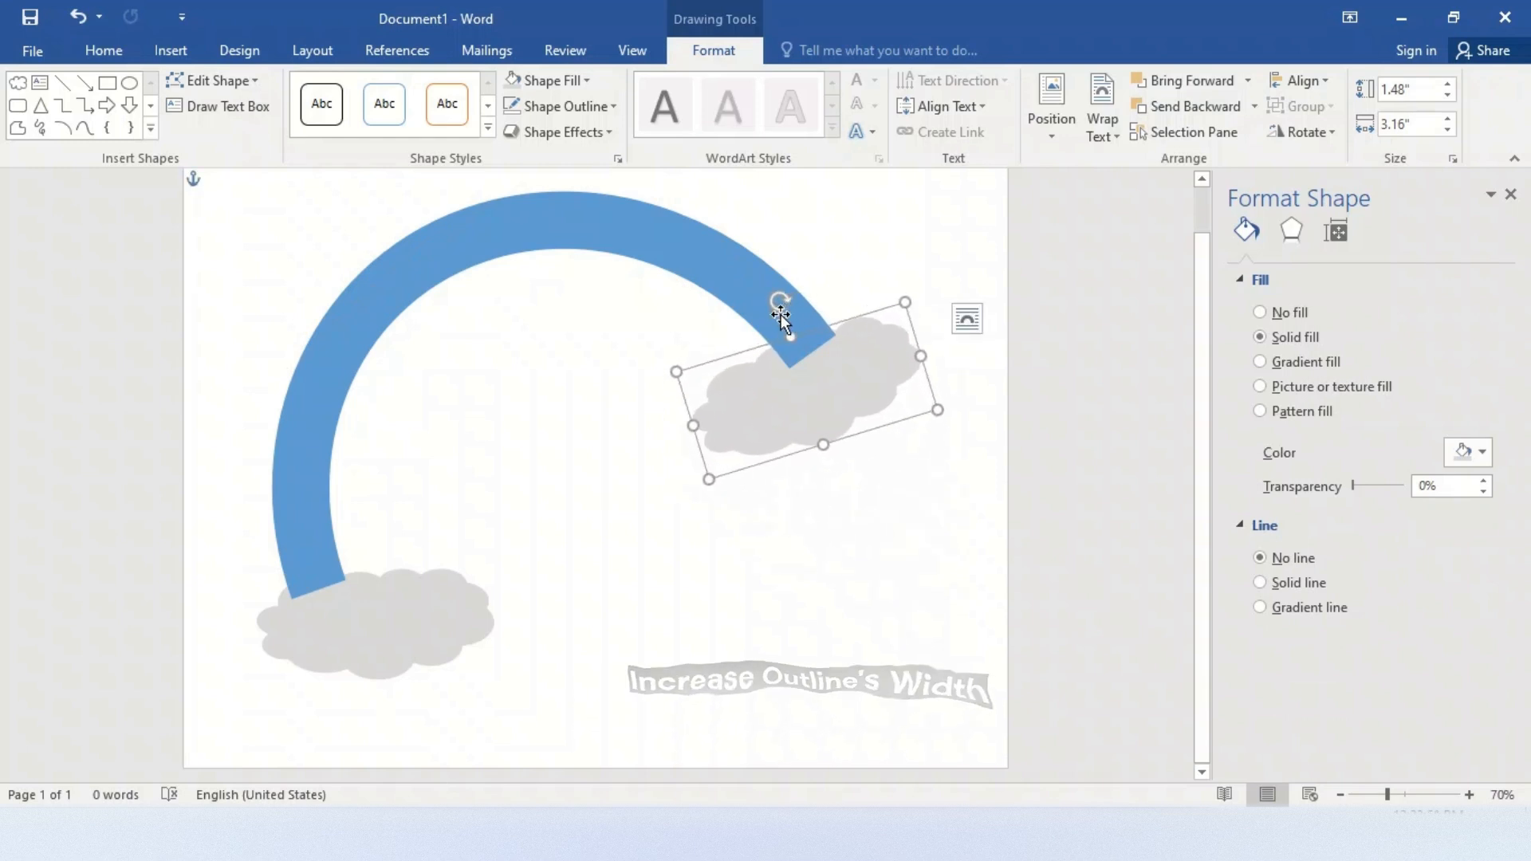
# Tilt the left cloud counterclockwise and shift it left under the arc's end, and nudge the right cloud slightly up
pyautogui.click(383, 642)
pyautogui.moveTo(372, 538); pyautogui.dragTo(352, 534)
pyautogui.moveTo(379, 636); pyautogui.dragTo(339, 632)
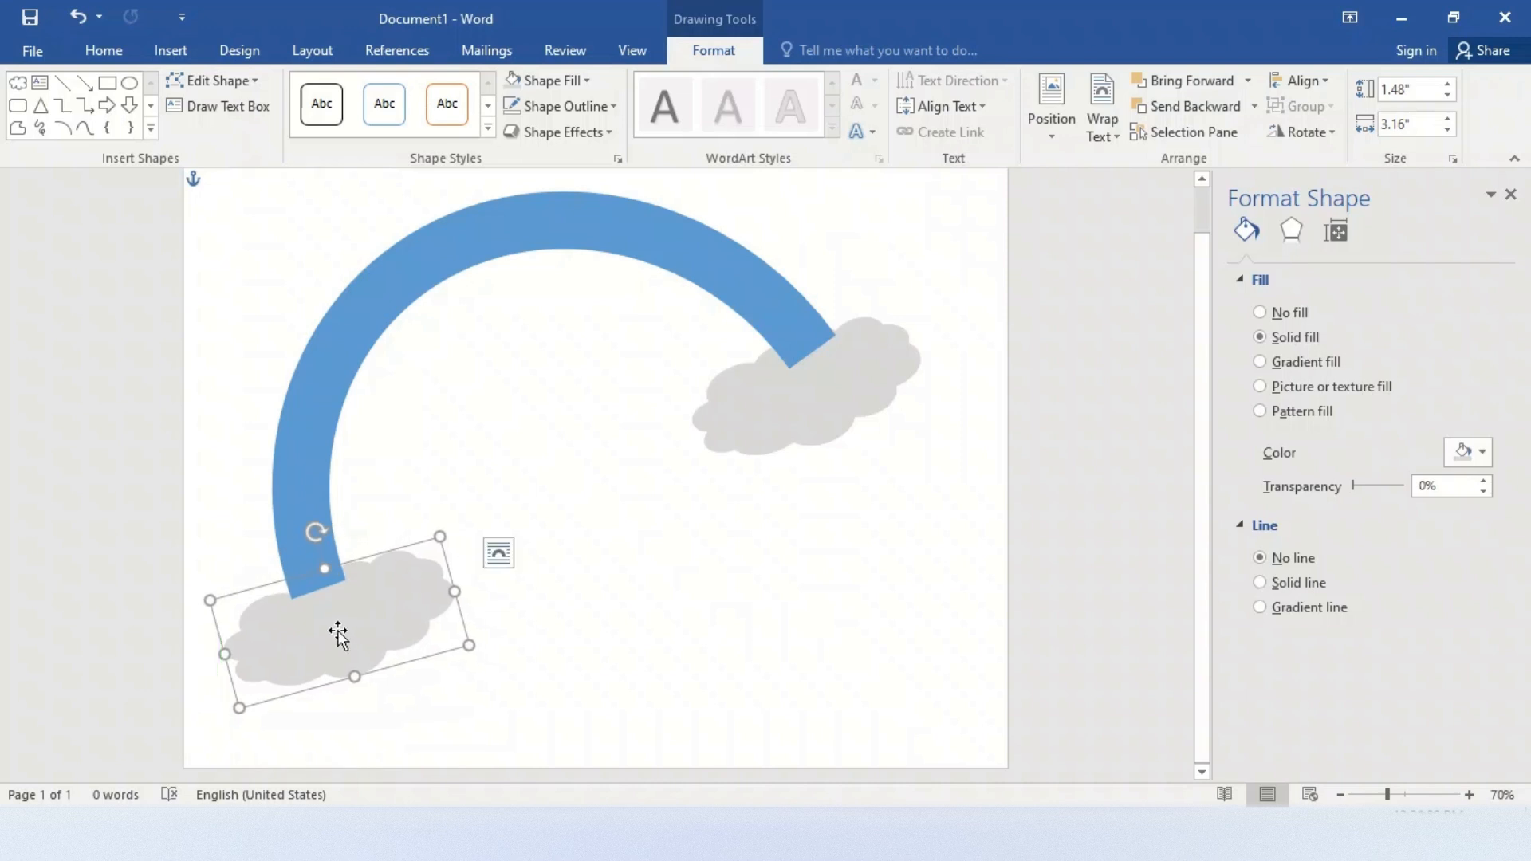
pyautogui.click(788, 423)
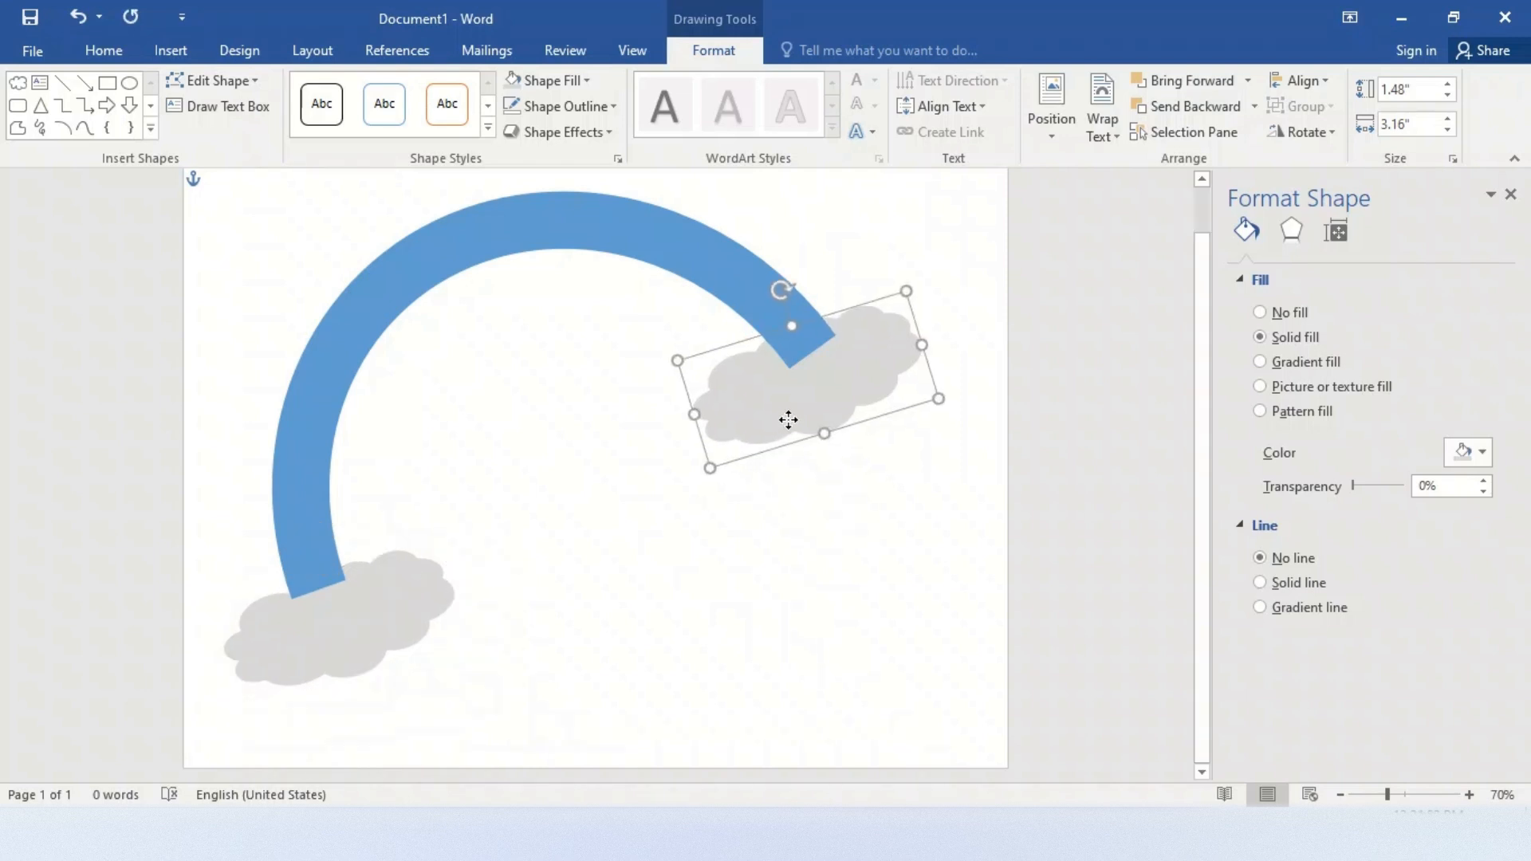
# Draw a Curve shape about 4.83" high and 7.02" wide along the blue arc from the left cloud to the right cloud
pyautogui.click(510, 255)
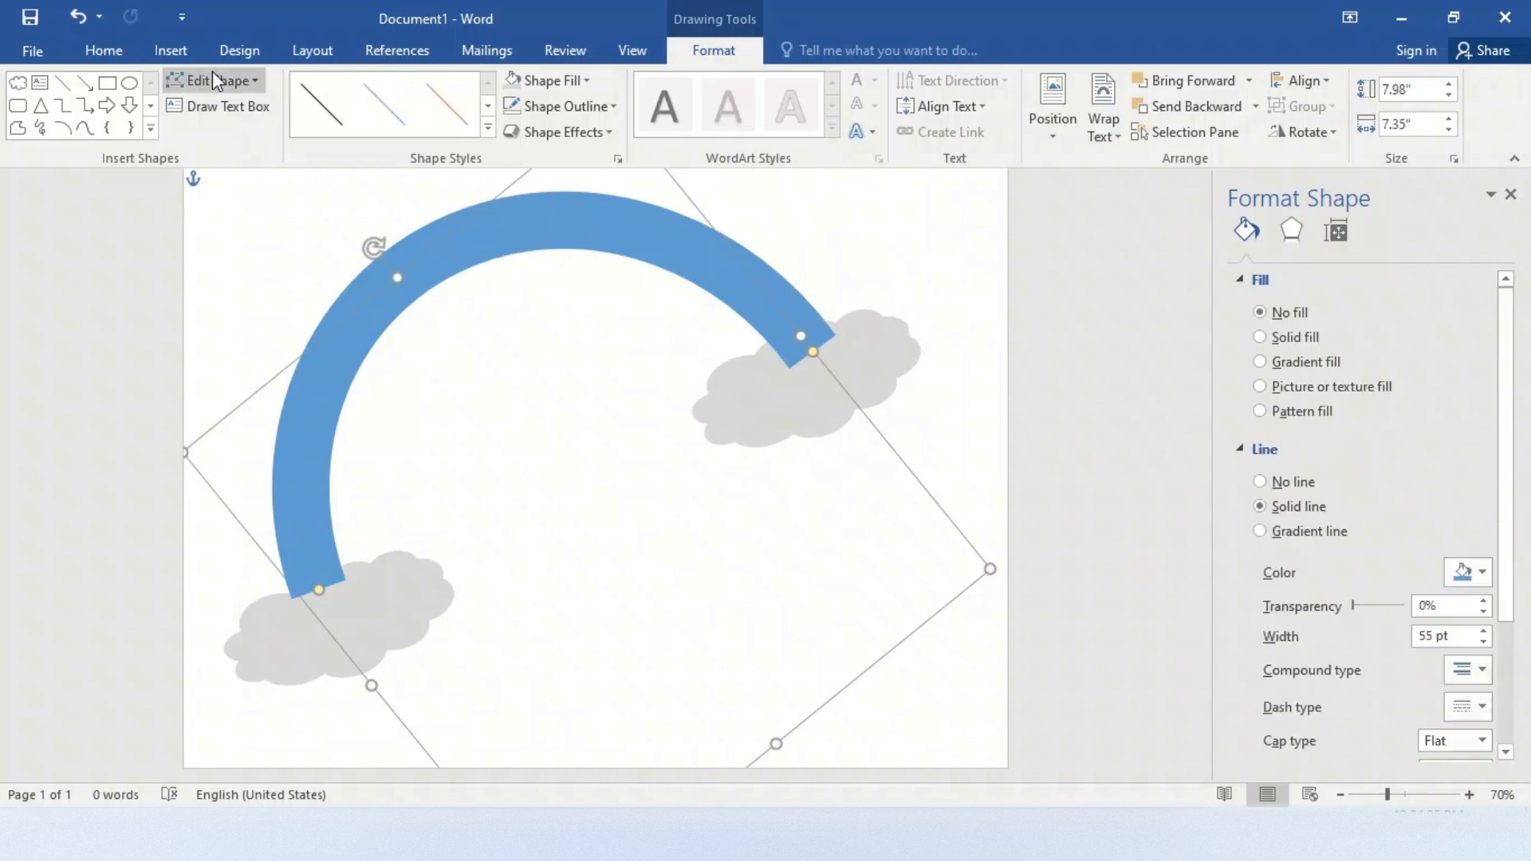
pyautogui.click(150, 129)
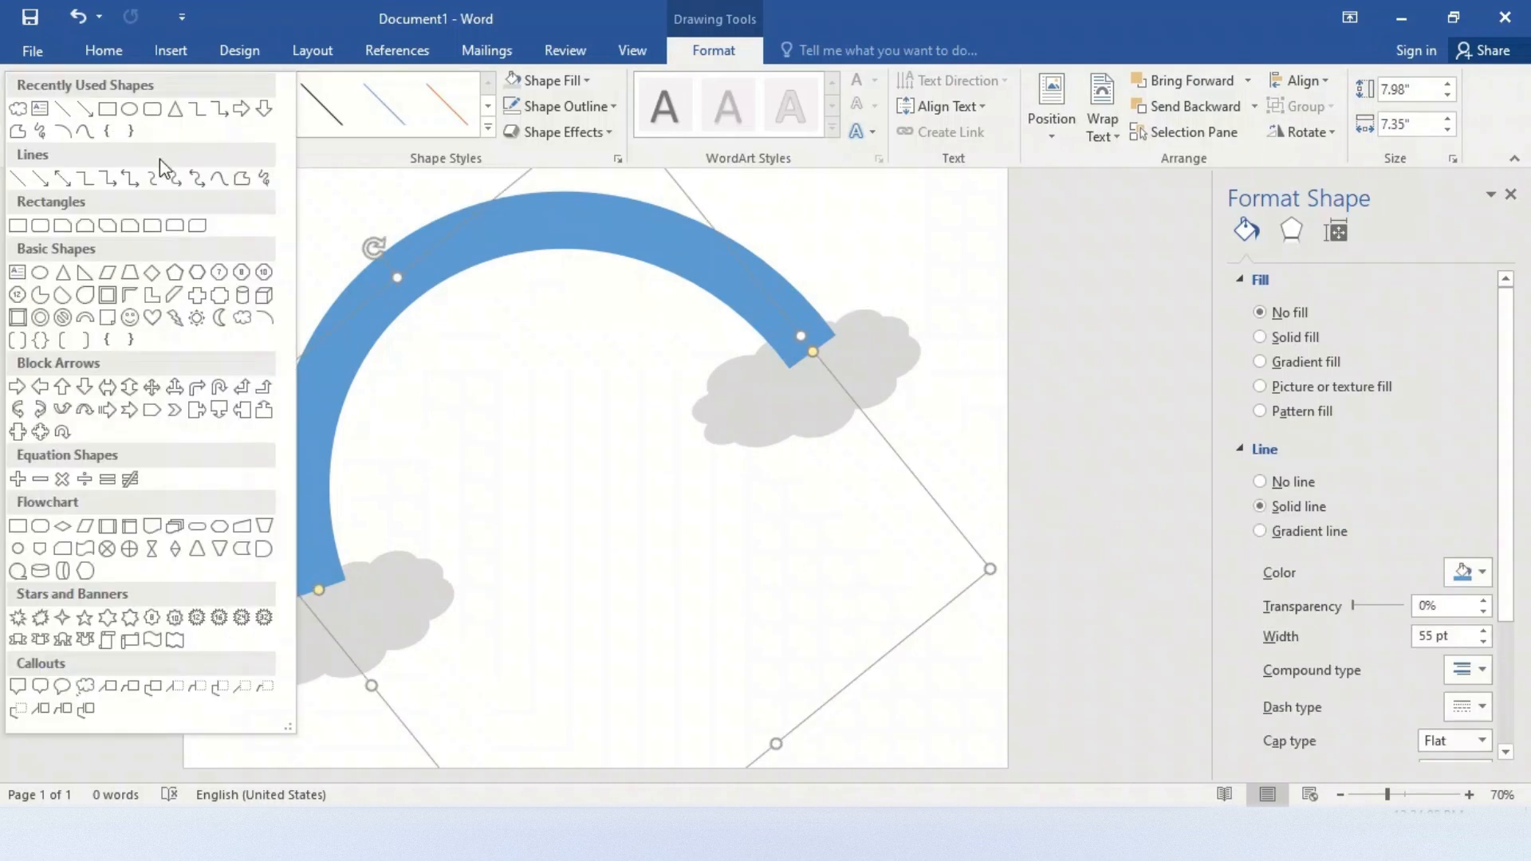
pyautogui.click(218, 175)
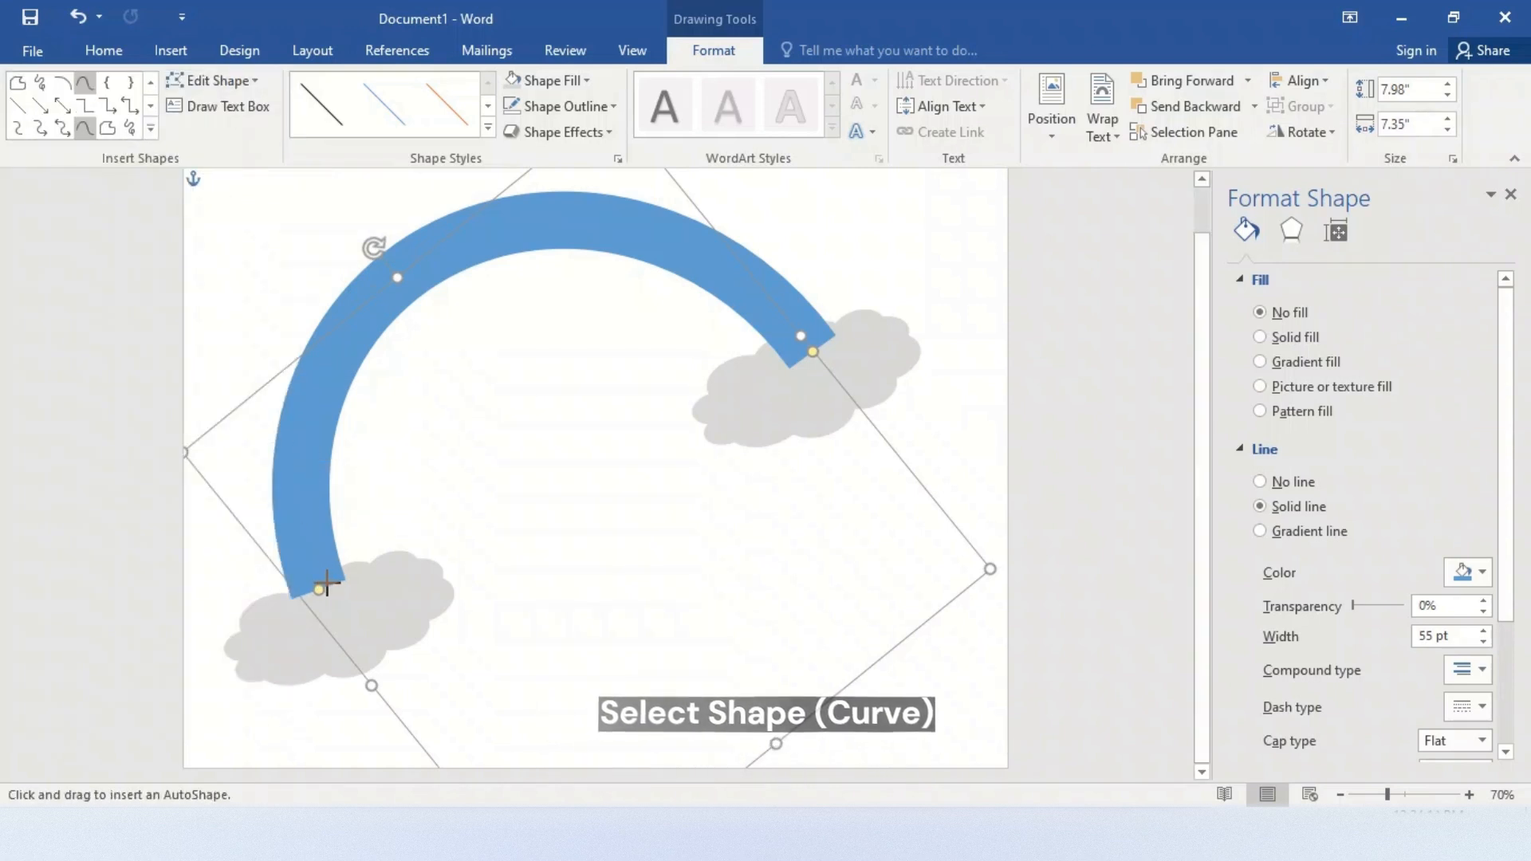
pyautogui.click(326, 589)
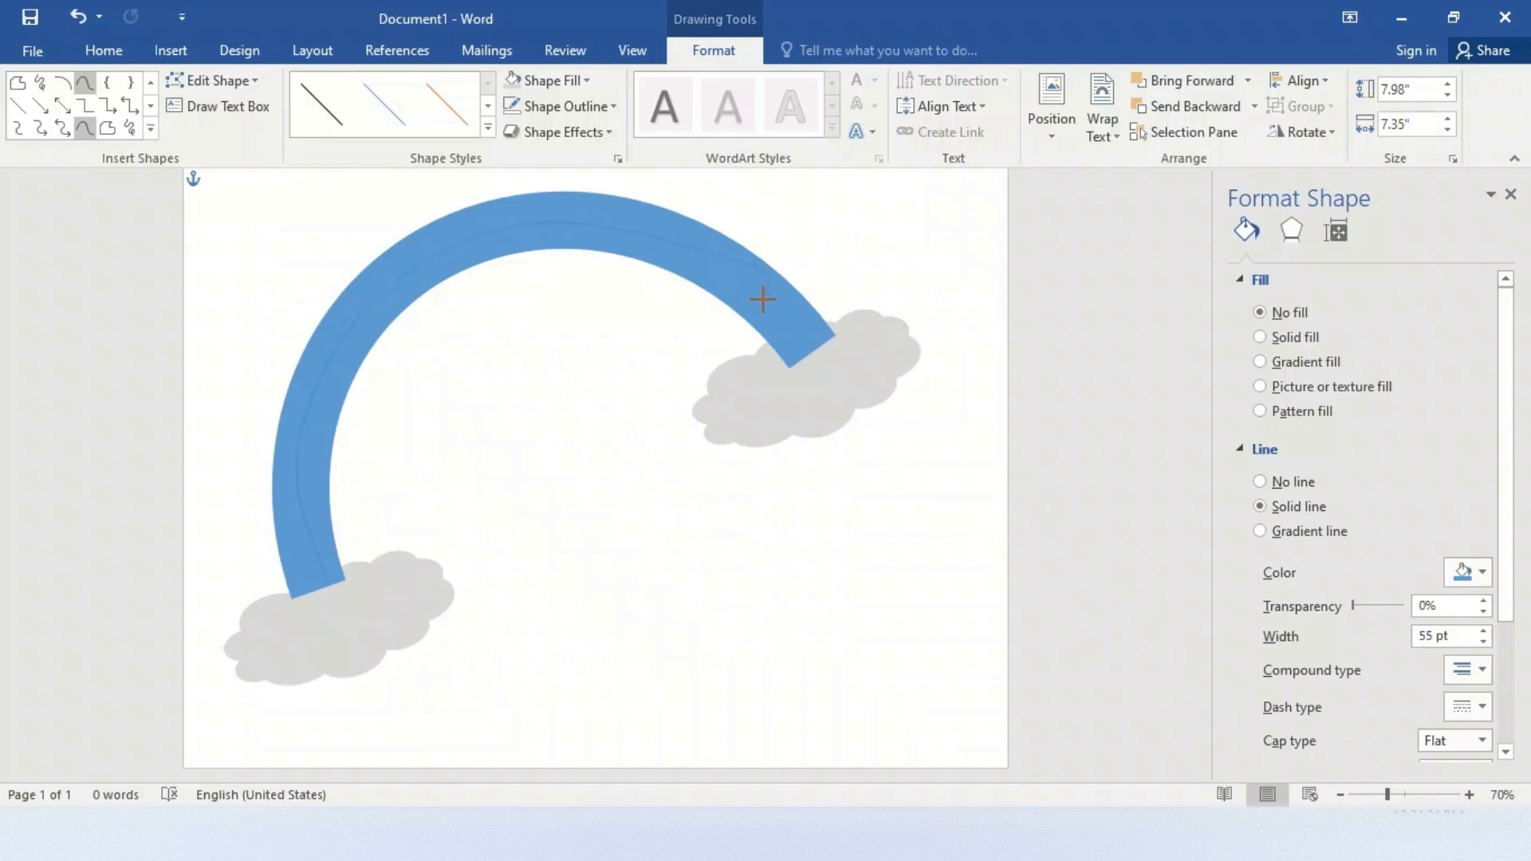
pyautogui.doubleClick(821, 342)
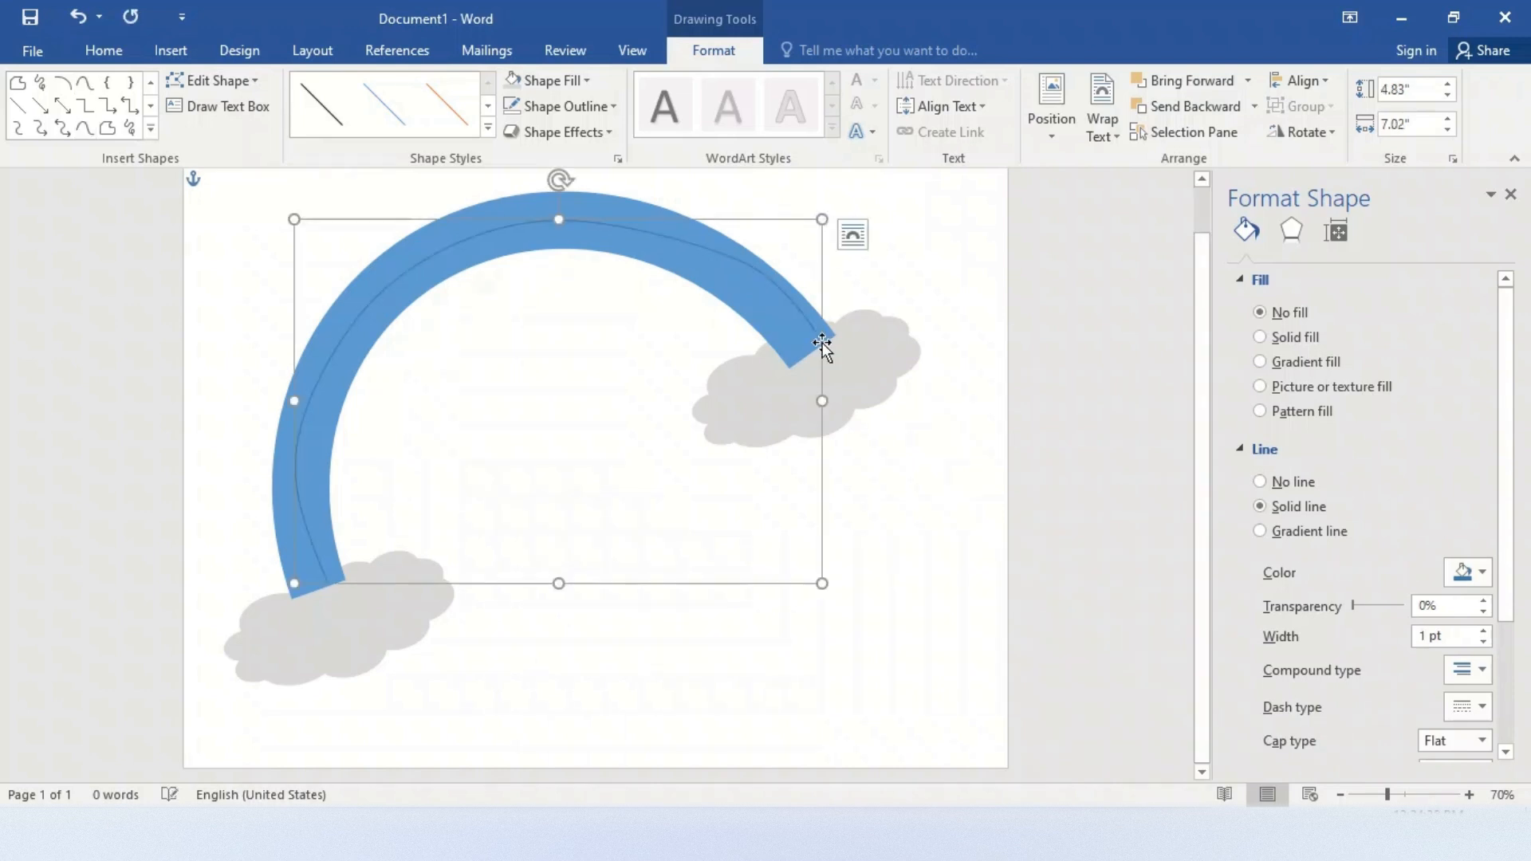
# Resize the curve to about 4.8" by 6.57" so it runs closer to the inner edge of the blue band
pyautogui.moveTo(820, 220); pyautogui.dragTo(805, 232)
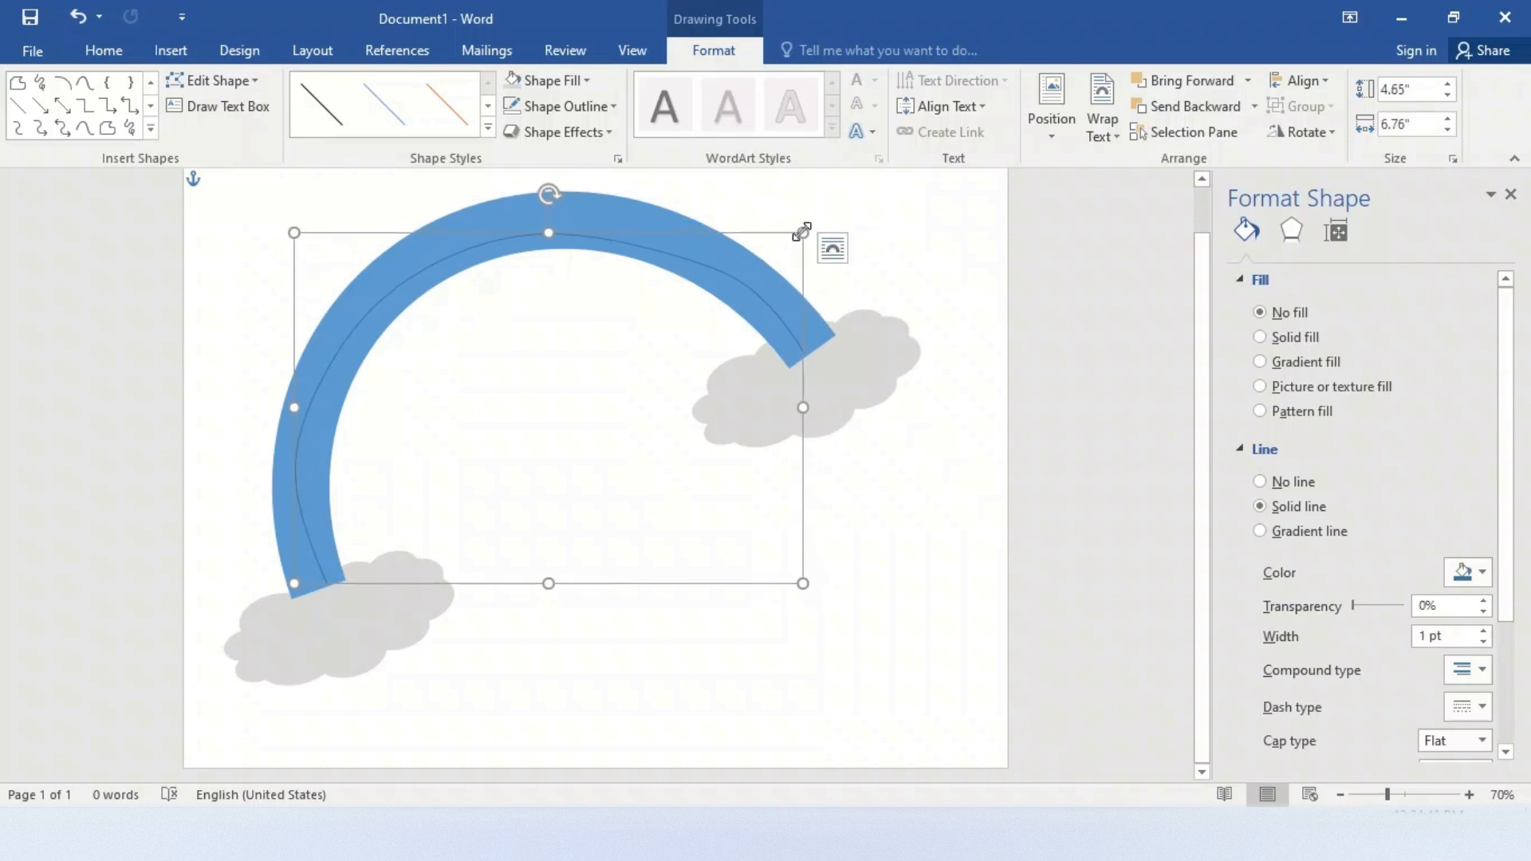
pyautogui.moveTo(549, 226); pyautogui.dragTo(549, 222)
pyautogui.moveTo(293, 405); pyautogui.dragTo(310, 399)
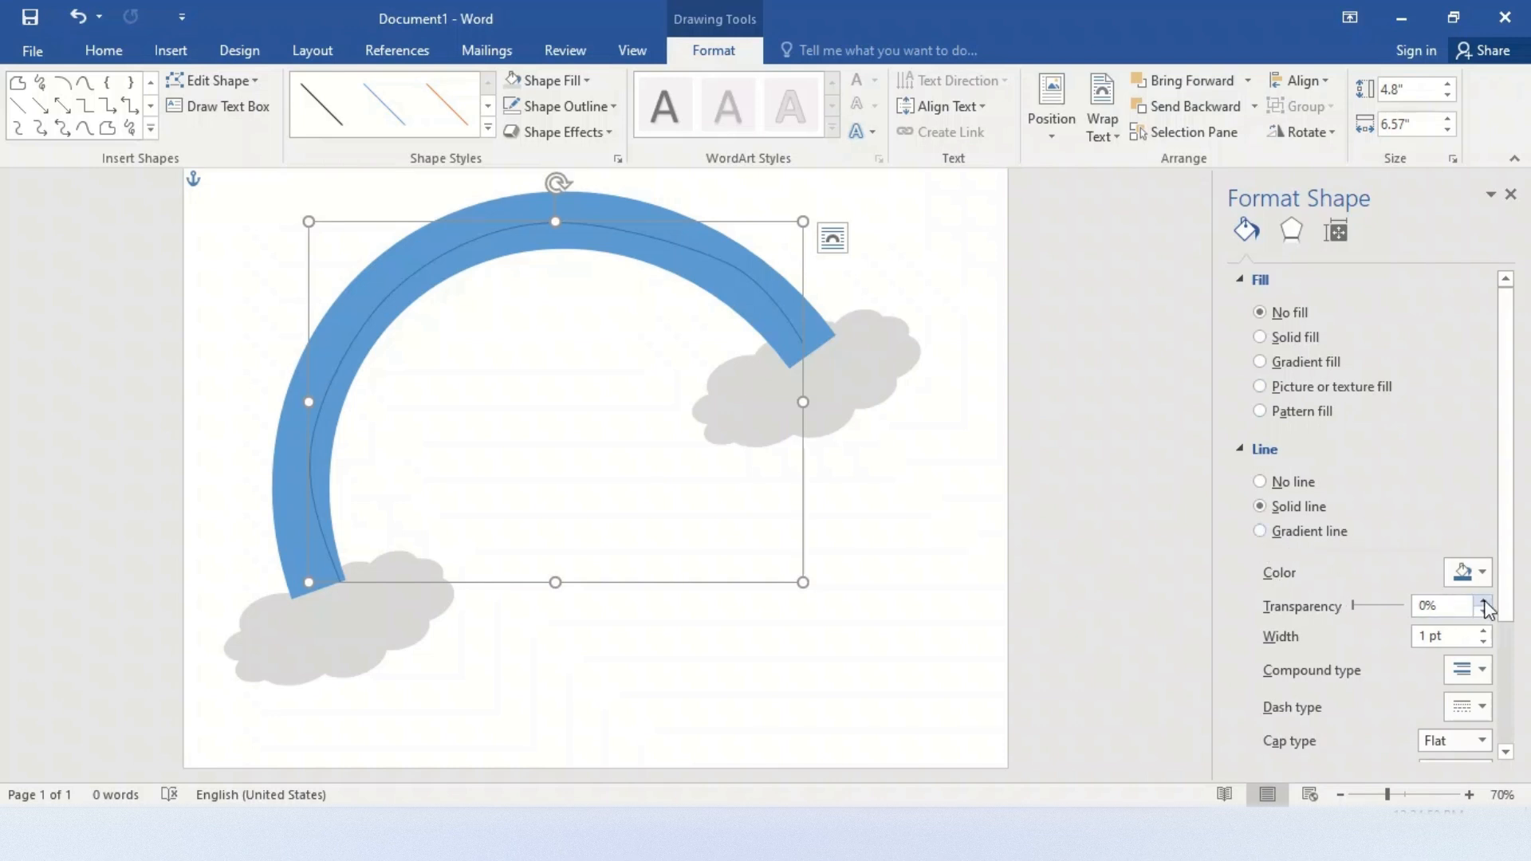
# Increase the curve's outline width to 10 pt
pyautogui.click(1484, 630)
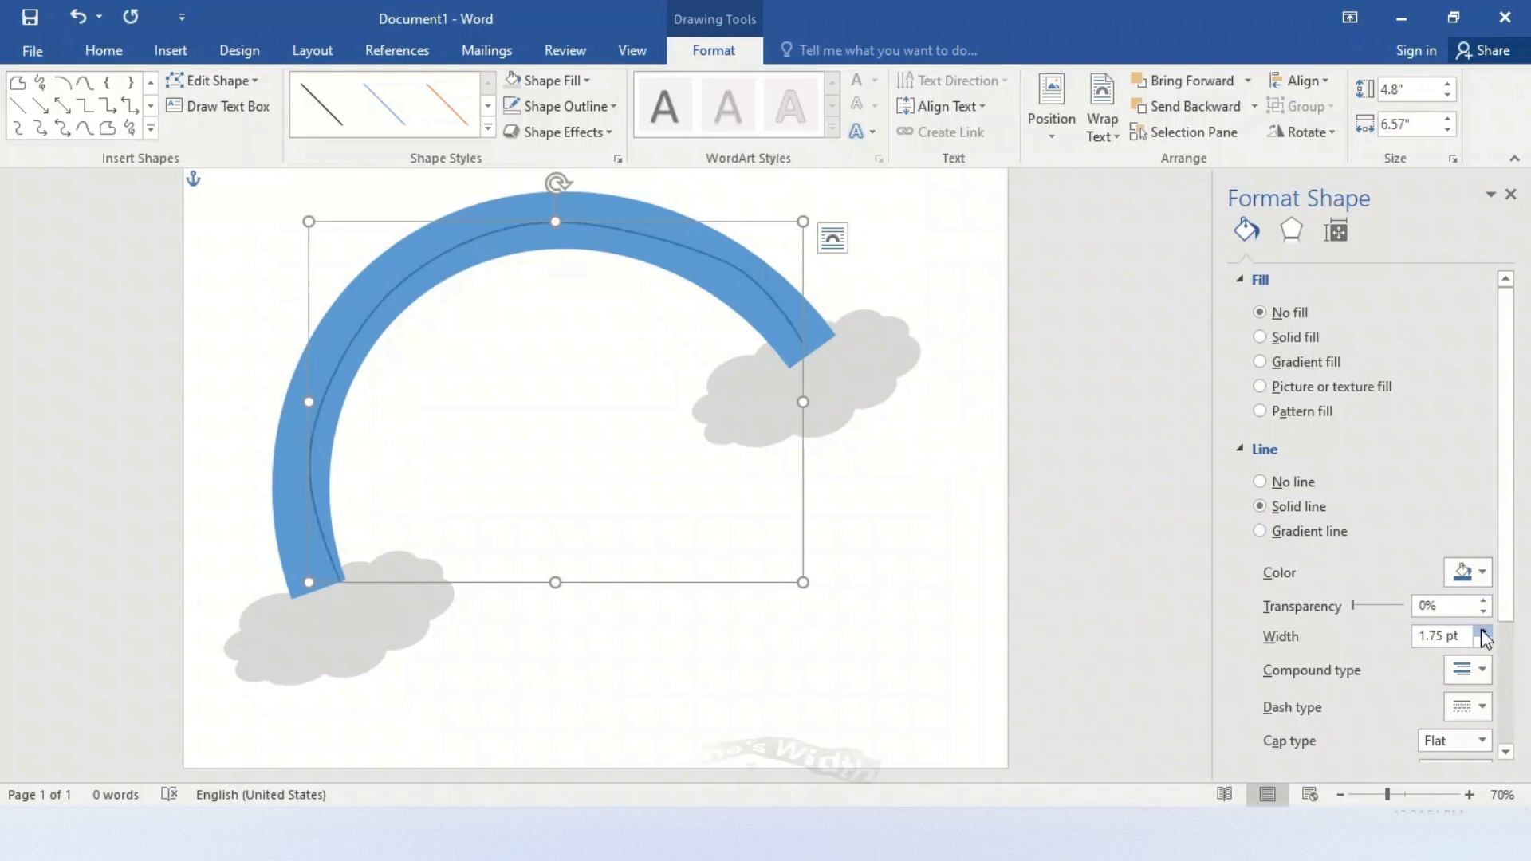
pyautogui.click(1484, 630)
pyautogui.click(1483, 631)
pyautogui.click(1483, 631)
pyautogui.click(1484, 631)
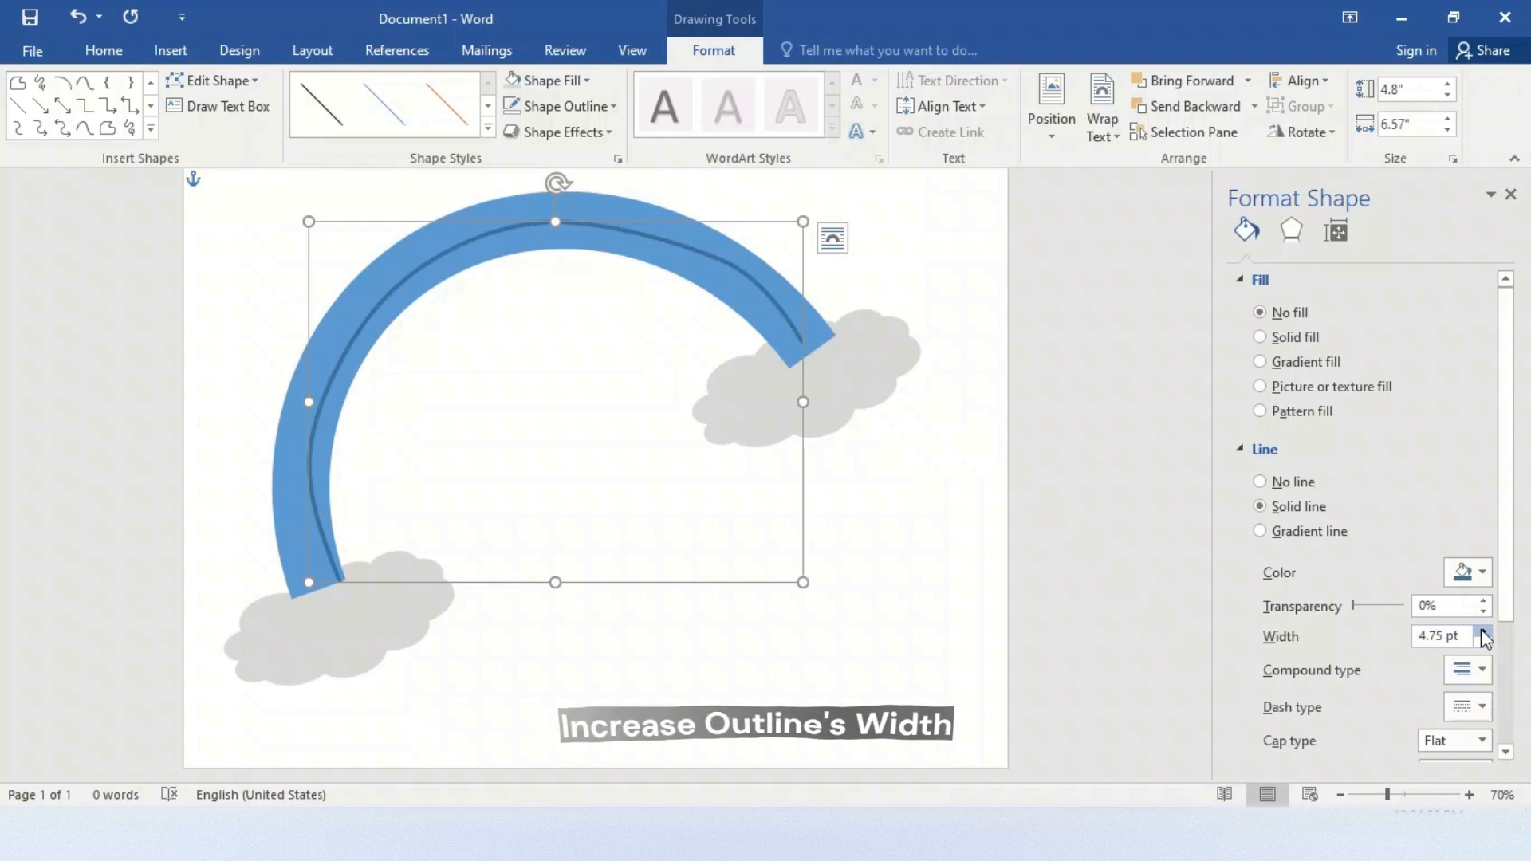
pyautogui.click(1483, 630)
pyautogui.click(1483, 631)
pyautogui.click(1483, 631)
pyautogui.click(1483, 631)
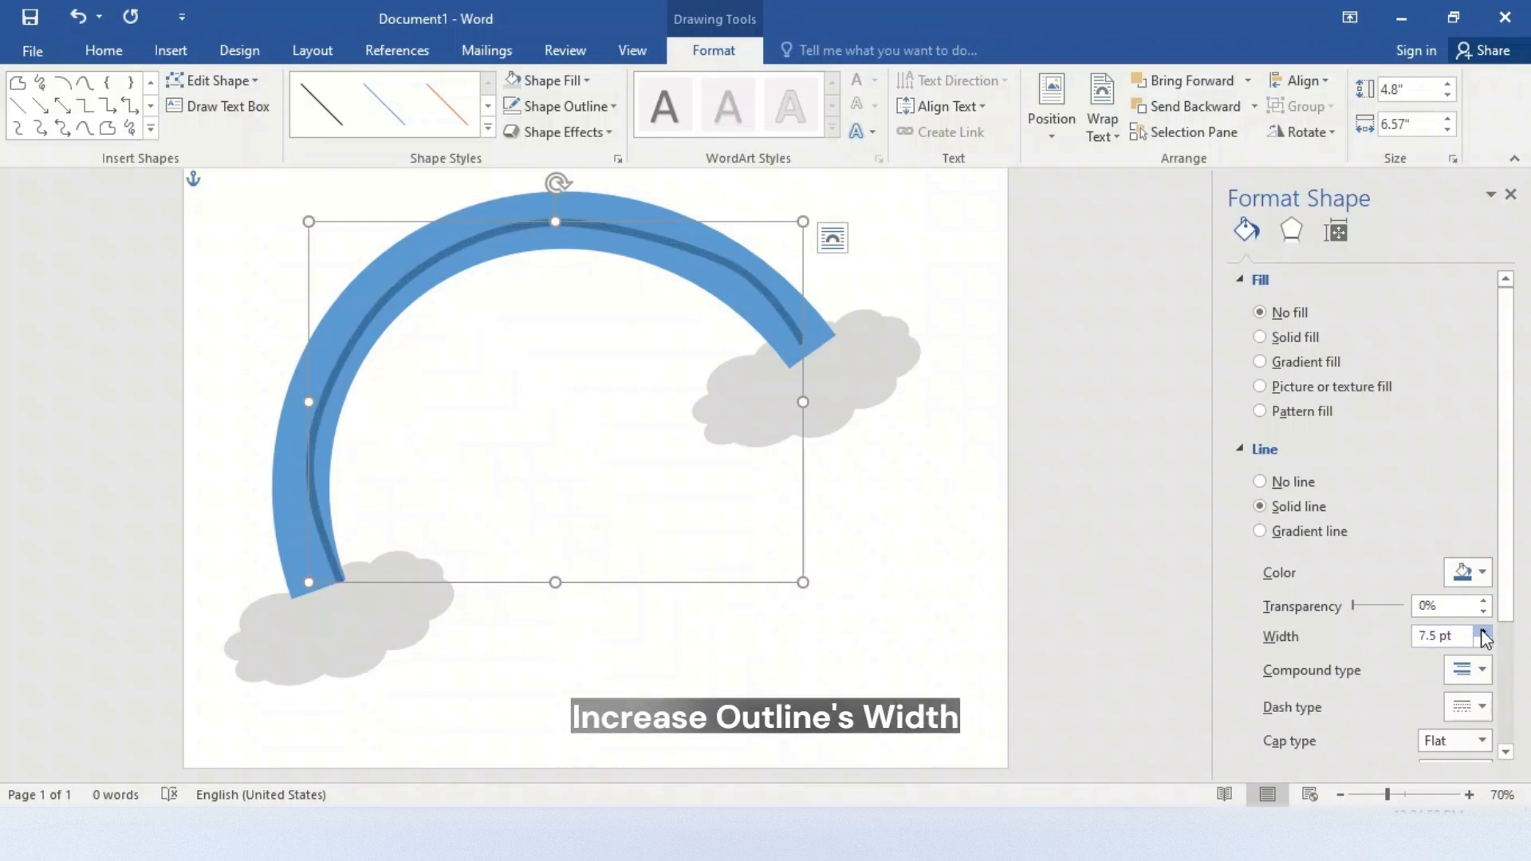
pyautogui.click(1483, 631)
pyautogui.click(1483, 630)
pyautogui.click(1483, 630)
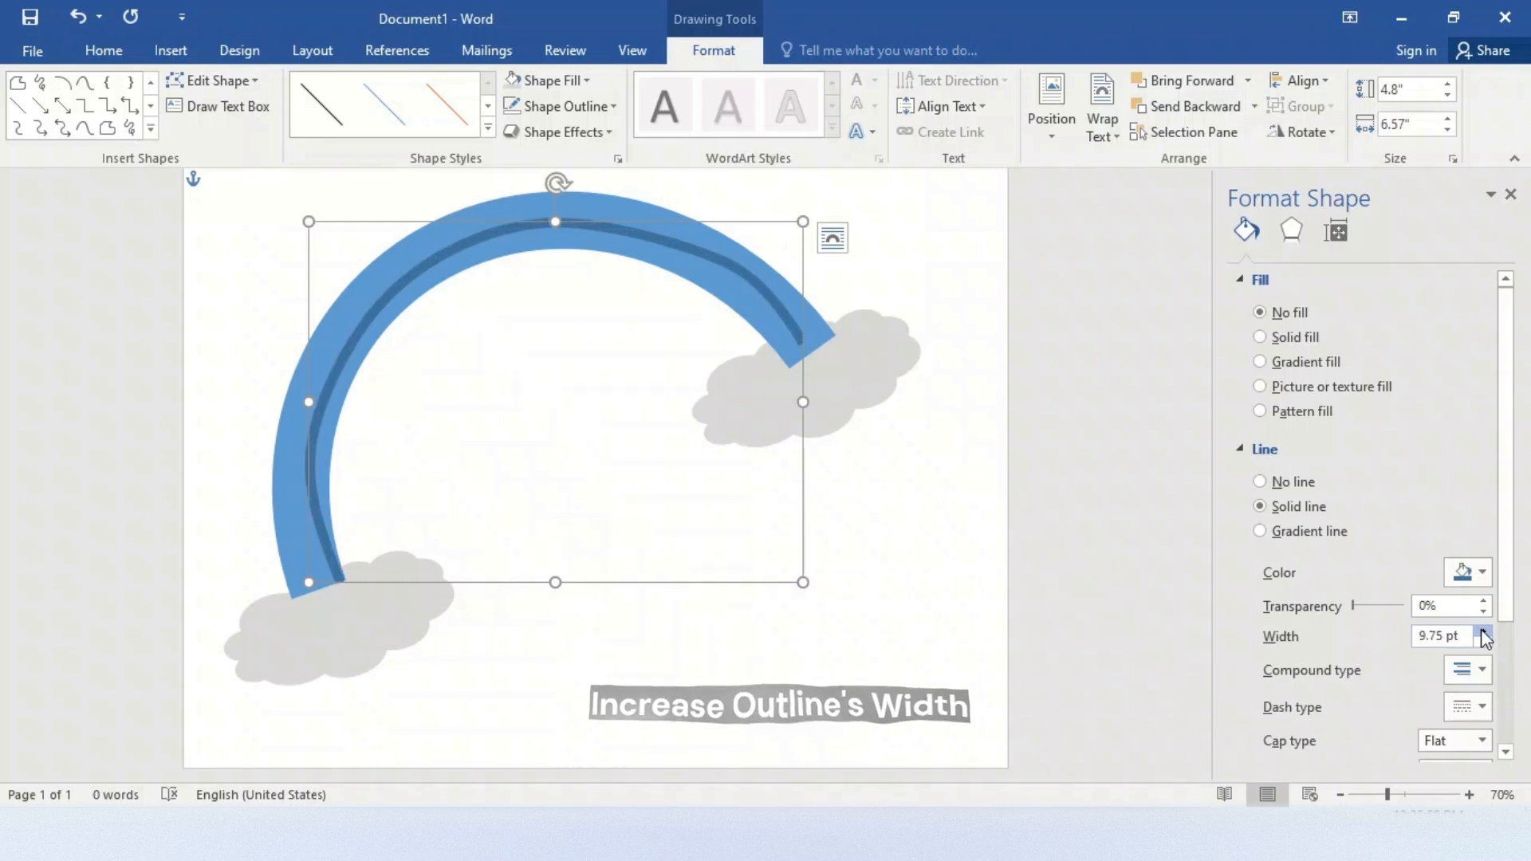
pyautogui.click(1483, 630)
pyautogui.click(1483, 631)
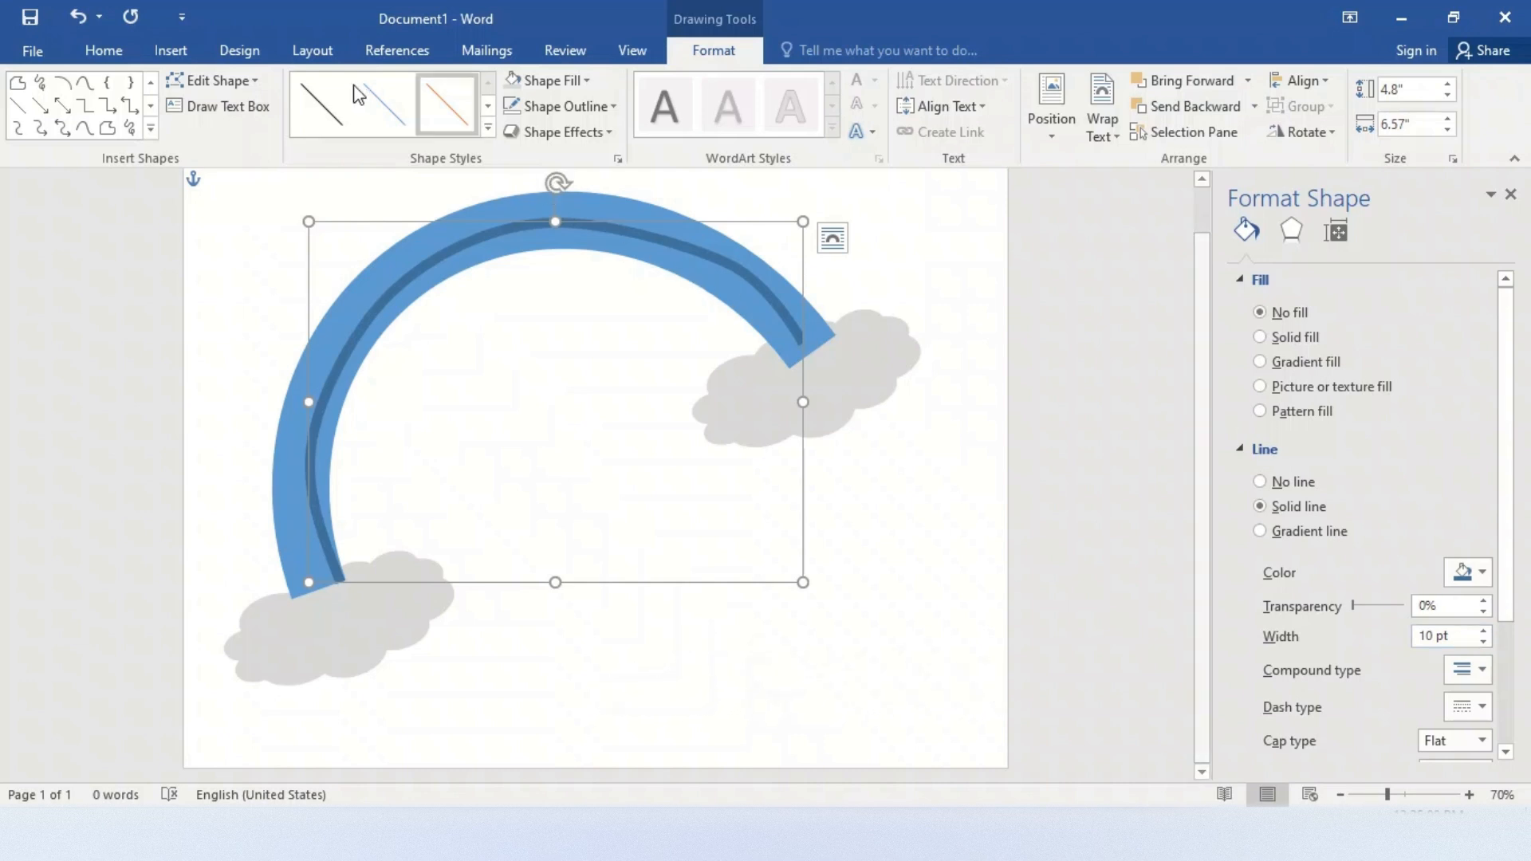
# Edit the curve's points, smoothing the bend near its right end and straightening the bend near its left end to follow the arc
pyautogui.click(214, 80)
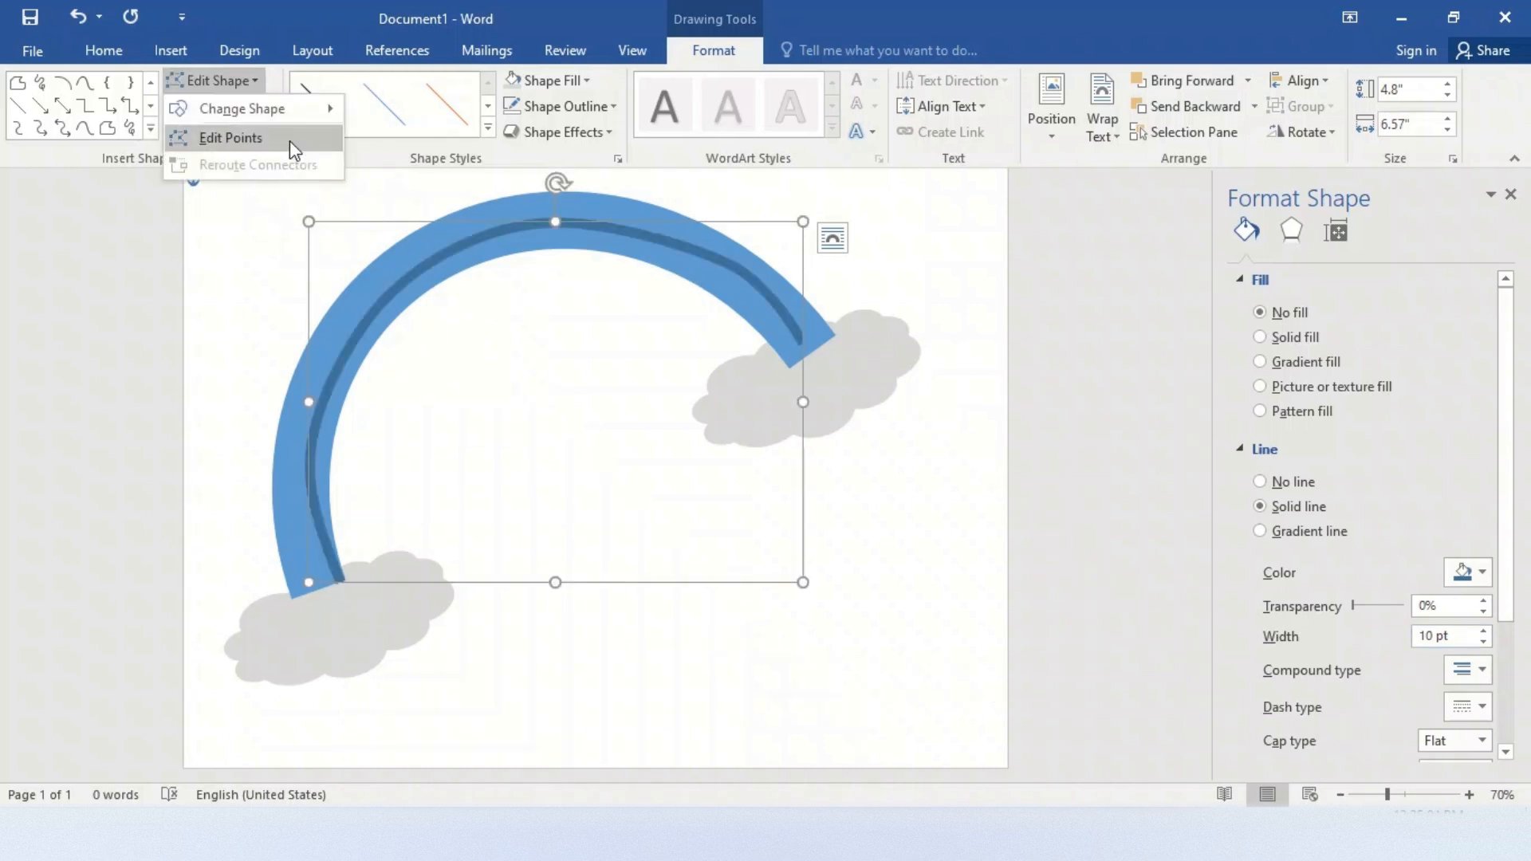
pyautogui.click(286, 141)
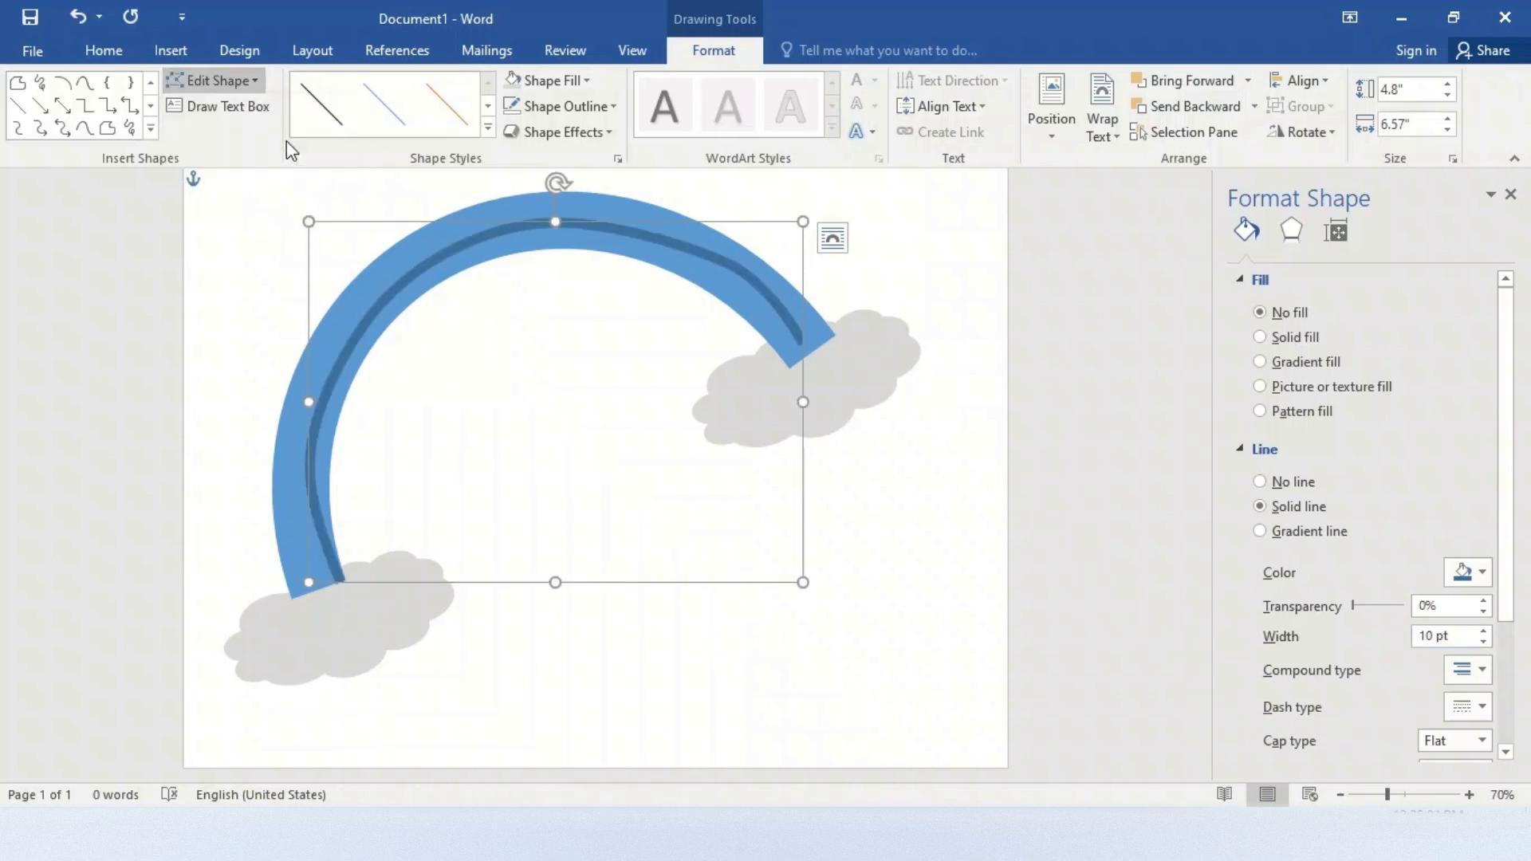
pyautogui.click(726, 261)
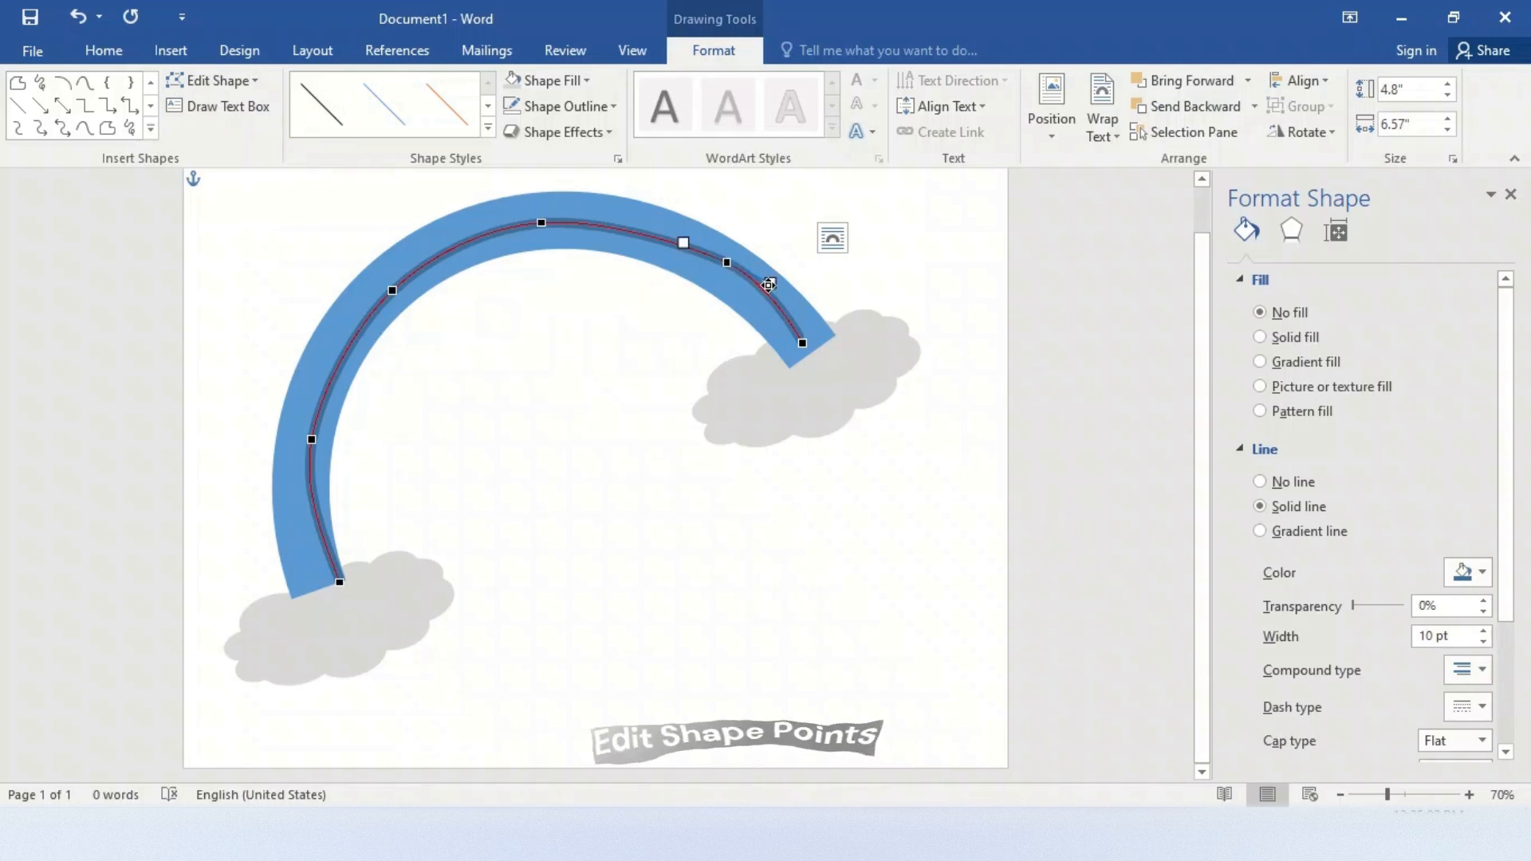
pyautogui.moveTo(764, 284); pyautogui.dragTo(771, 290)
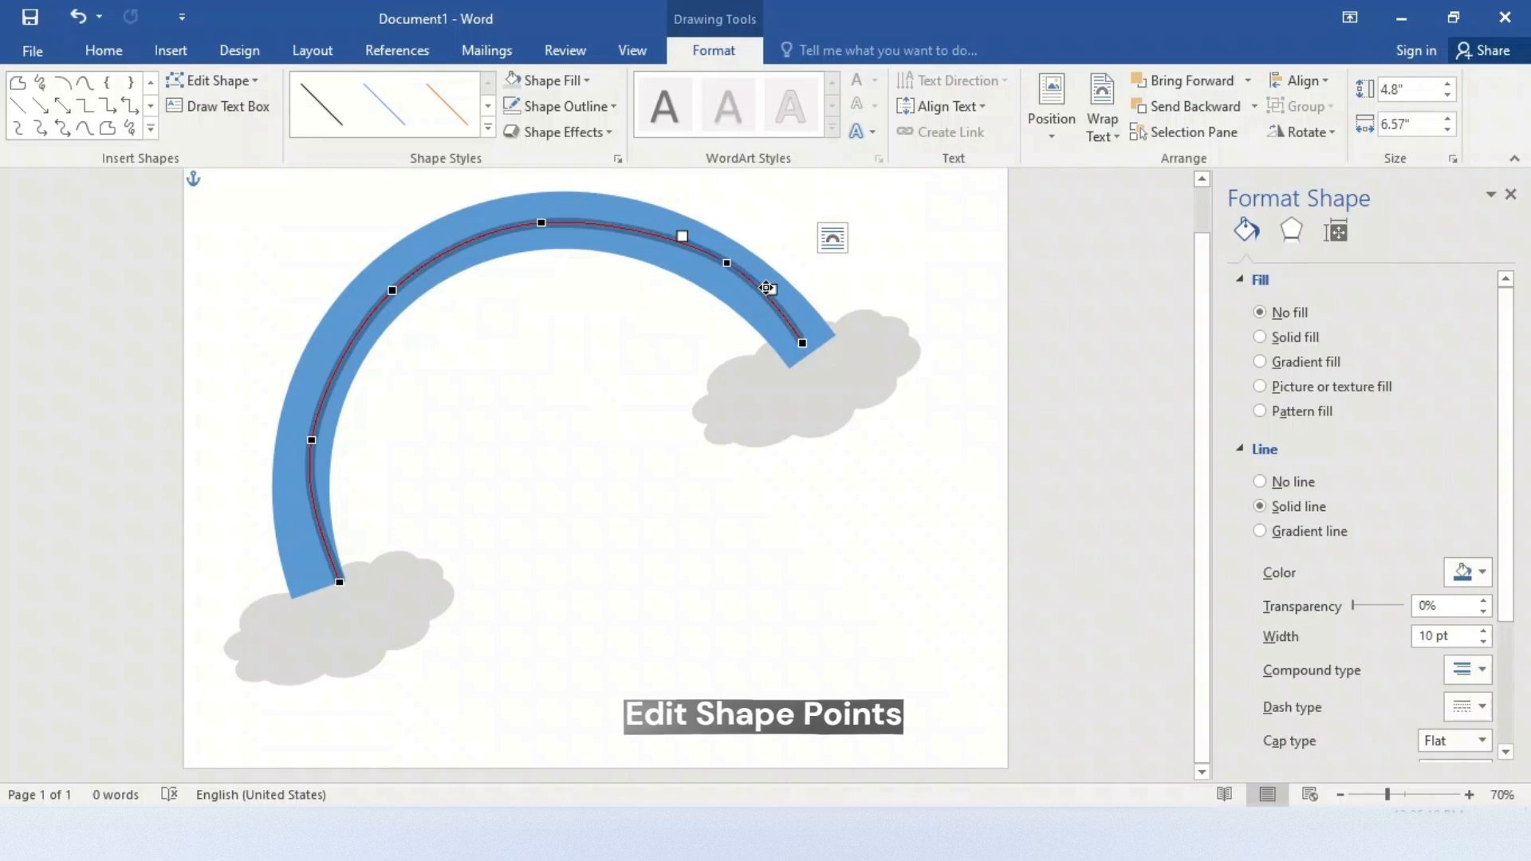
pyautogui.click(311, 441)
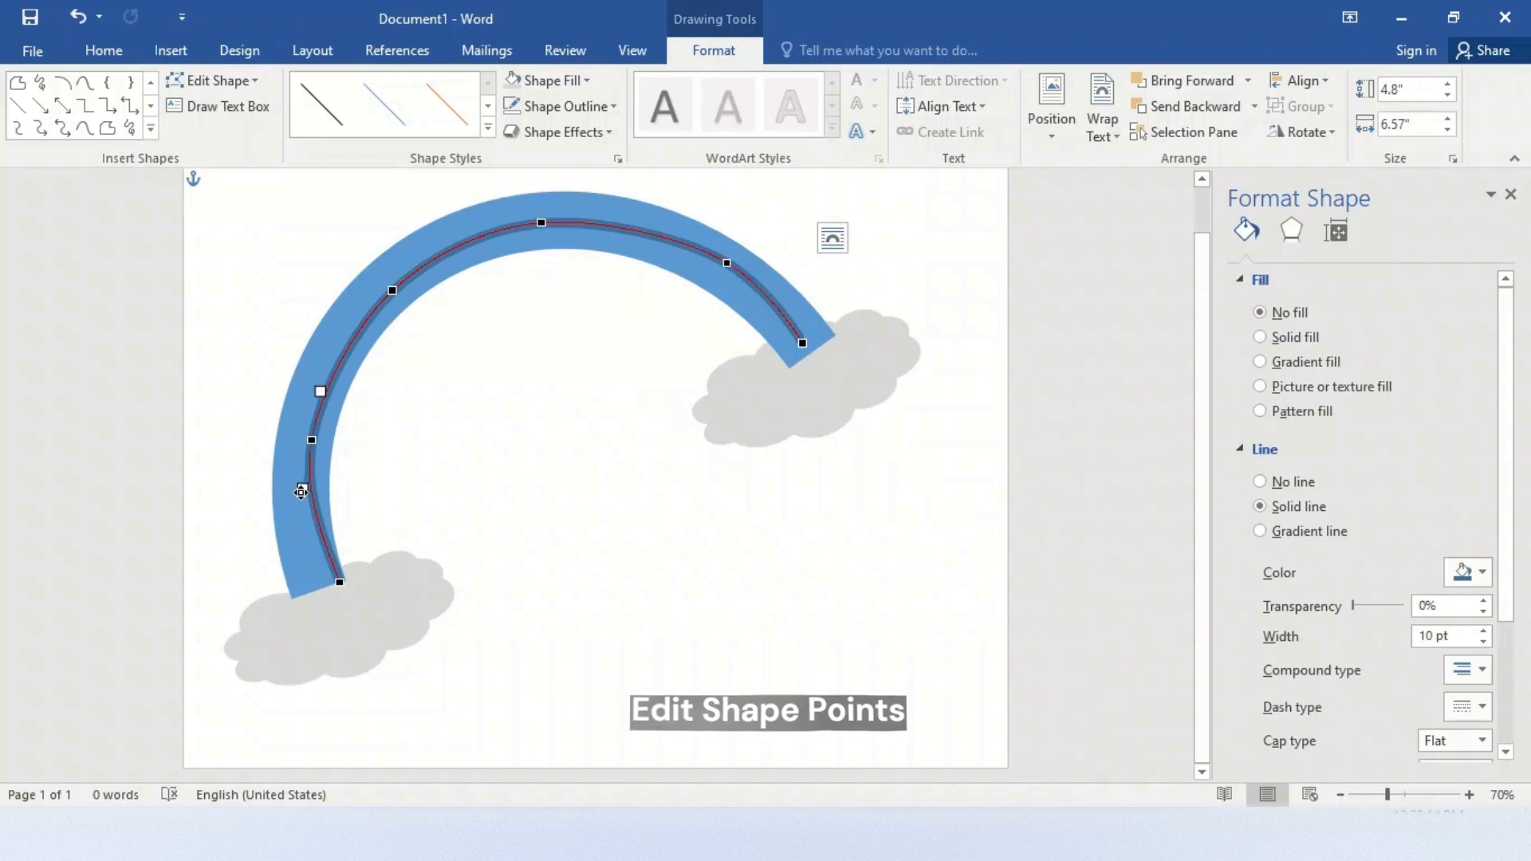
pyautogui.moveTo(303, 492); pyautogui.dragTo(315, 489)
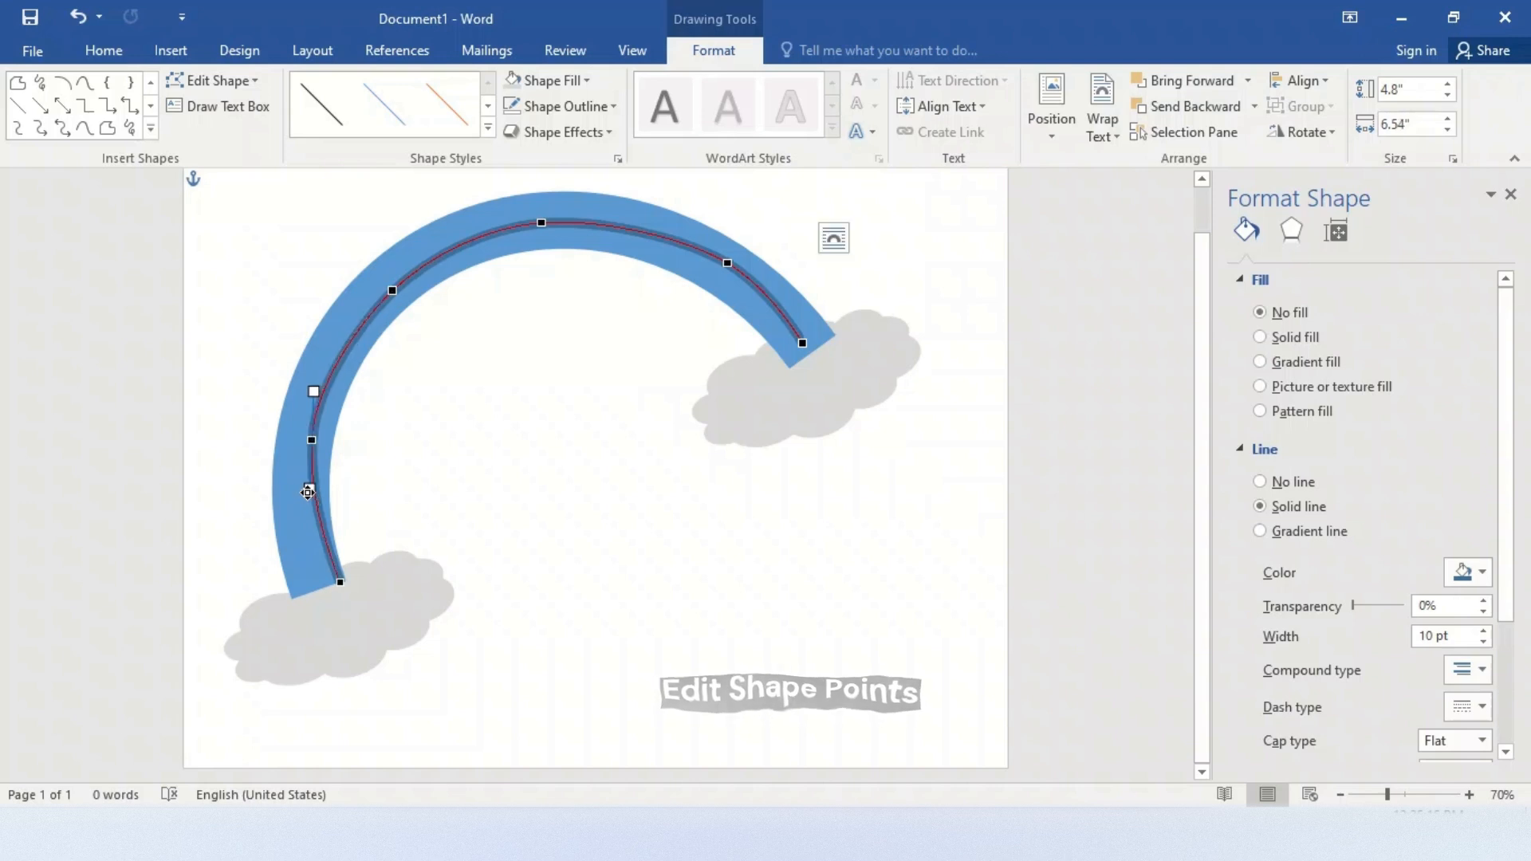
pyautogui.click(519, 489)
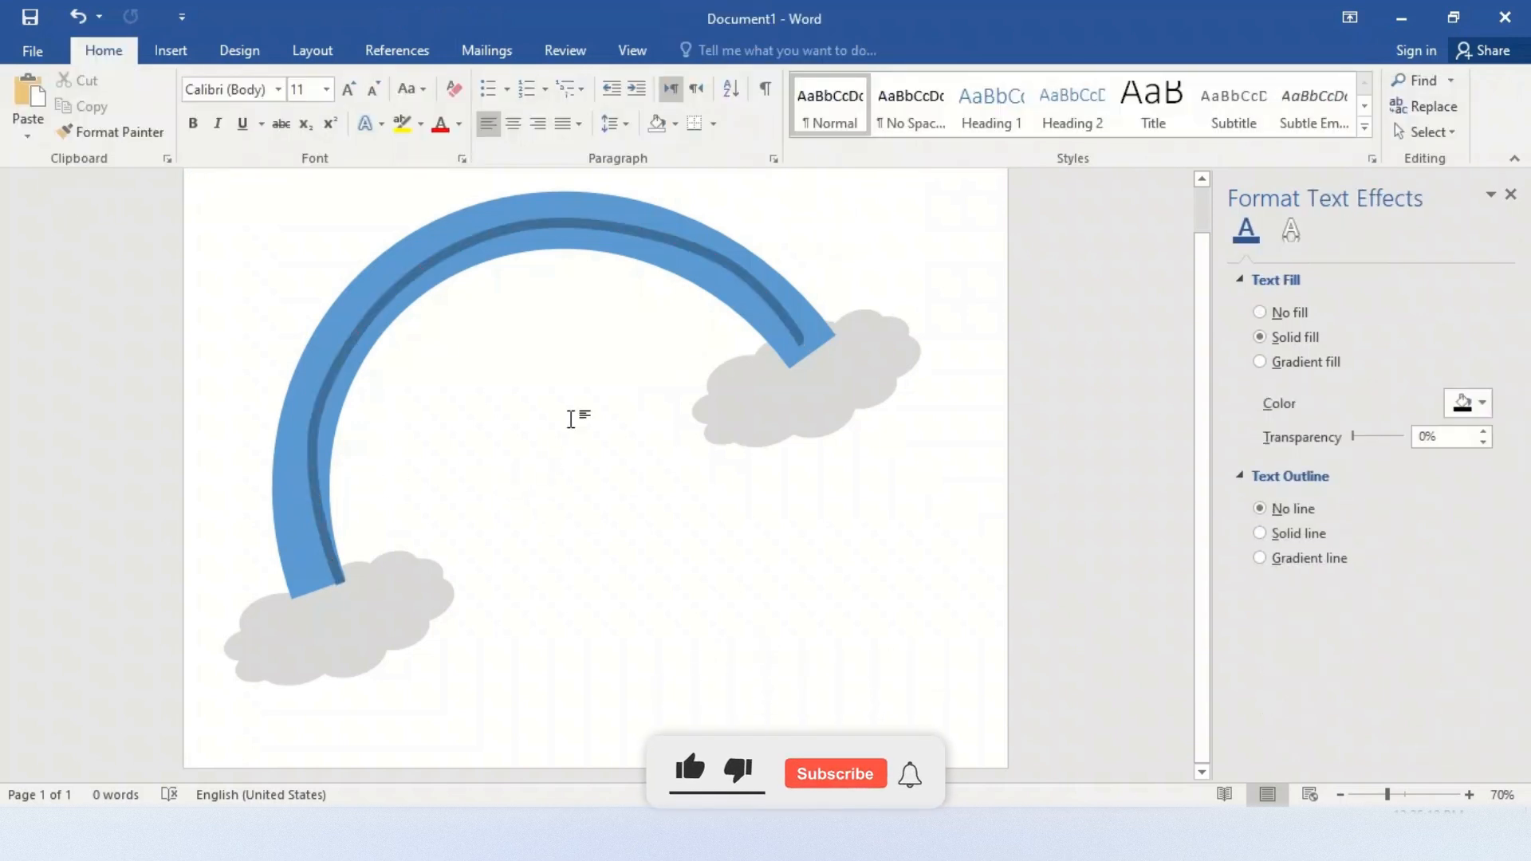
# Edit the curve's points again and fine-tune the bend at the point nearest the right end
pyautogui.click(674, 241)
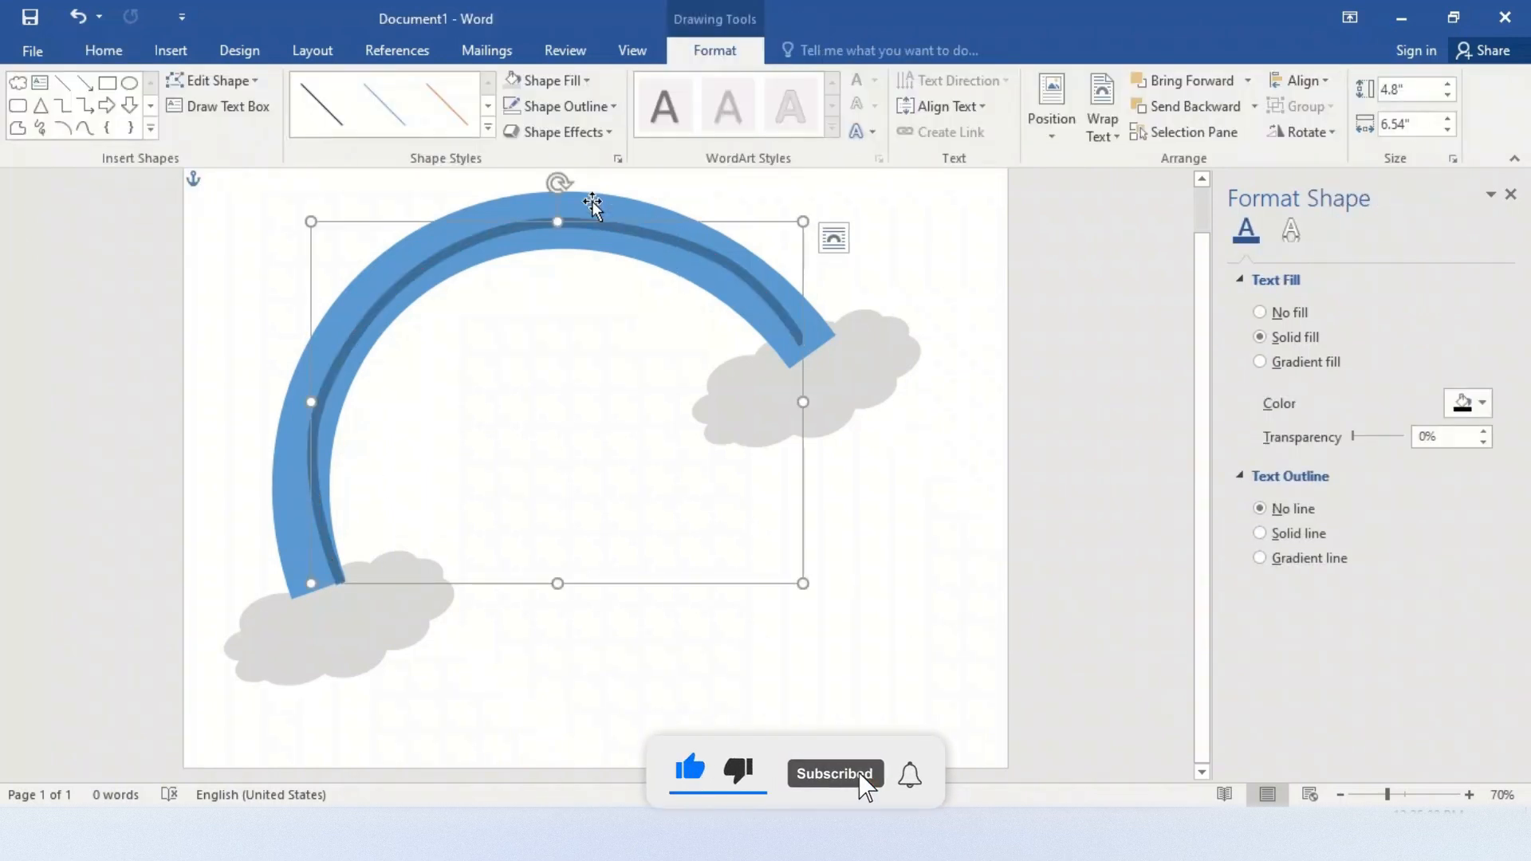
pyautogui.click(236, 81)
pyautogui.click(237, 130)
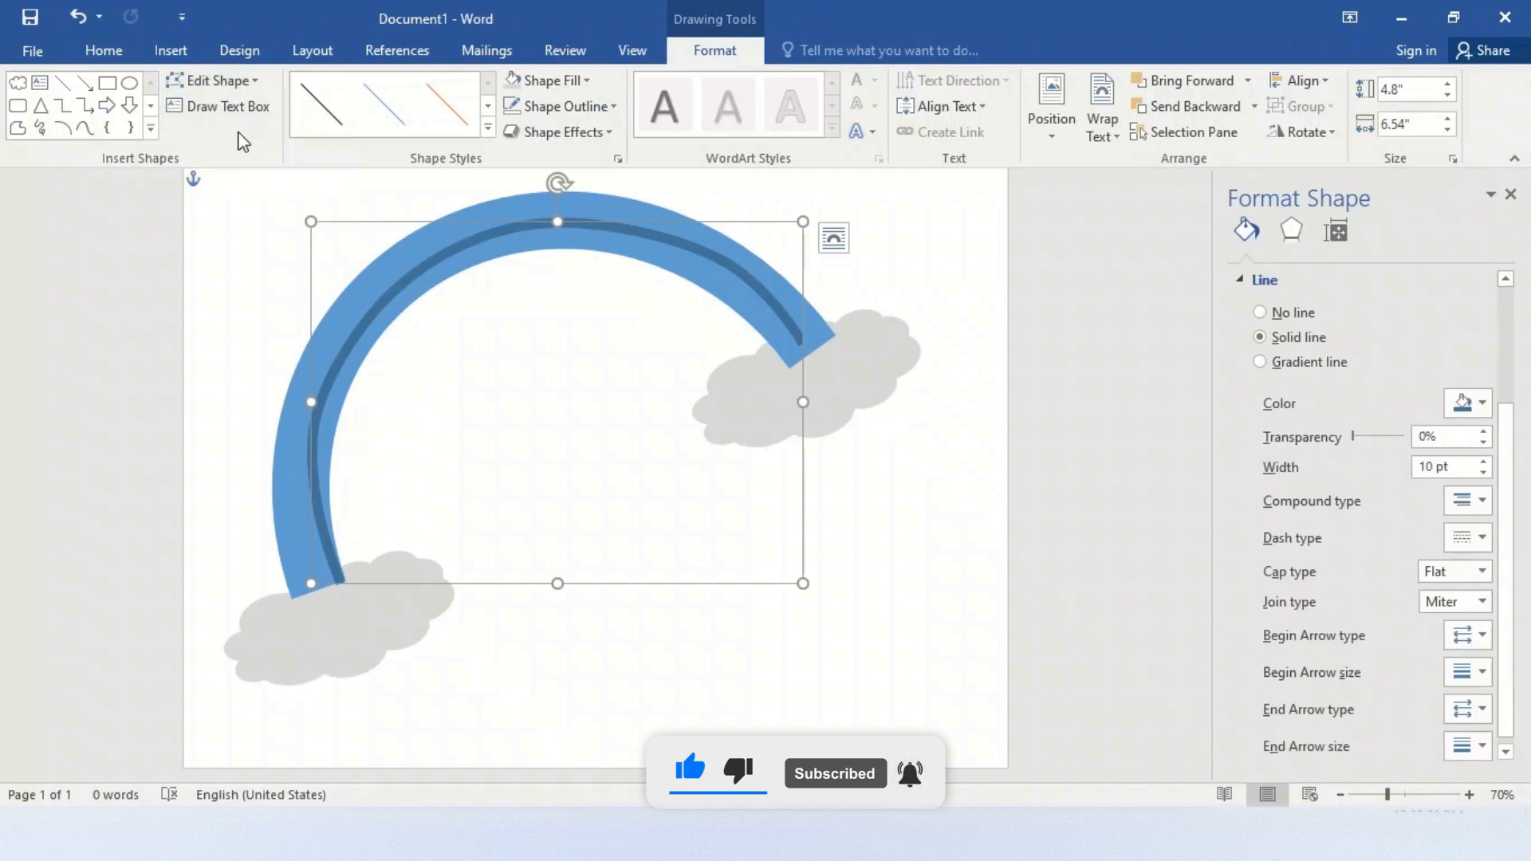
pyautogui.click(728, 264)
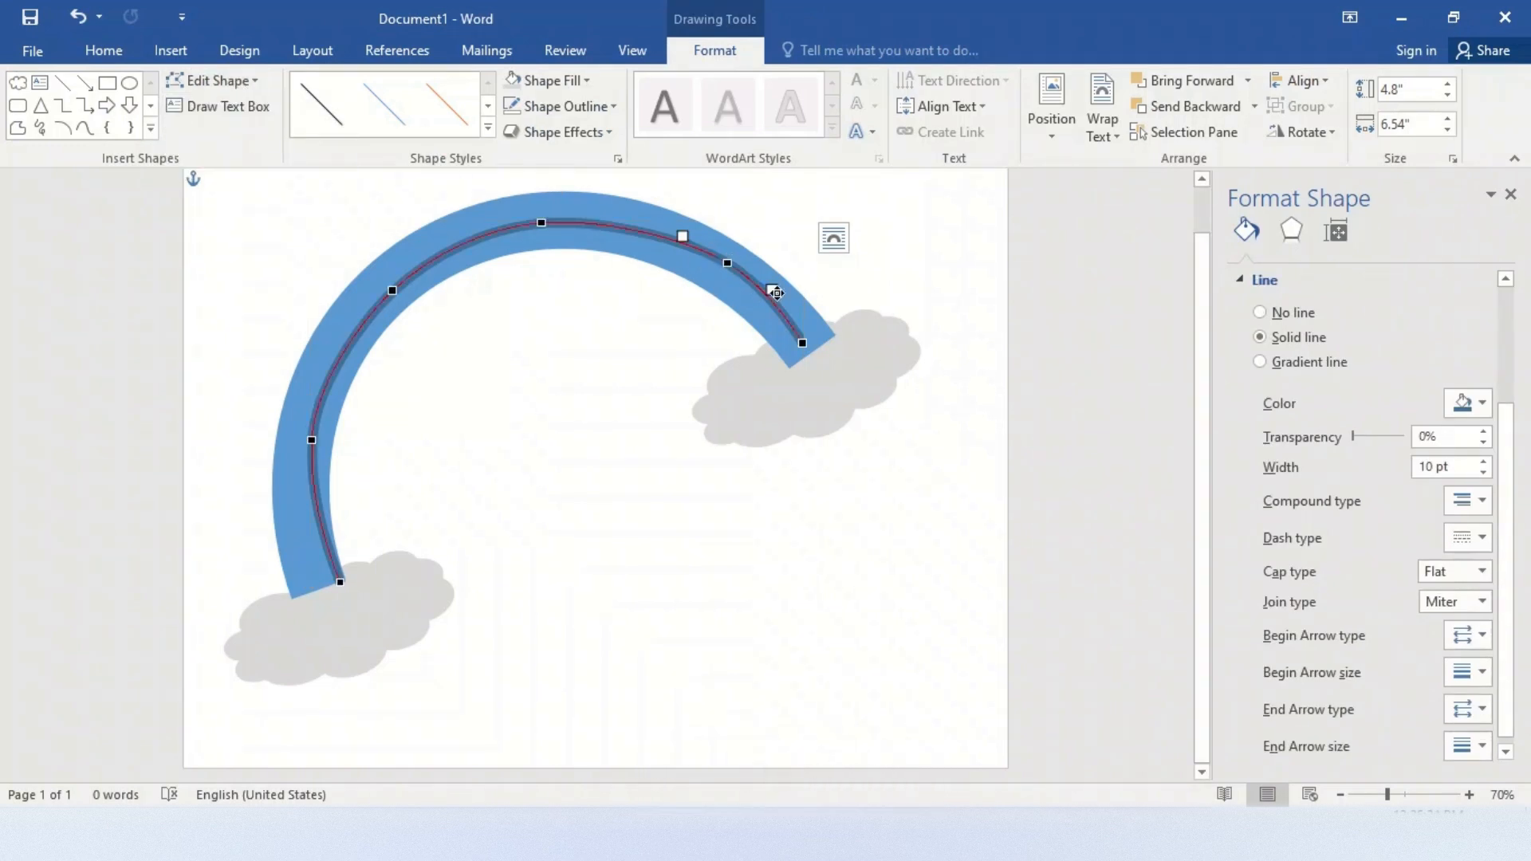
pyautogui.moveTo(775, 292); pyautogui.dragTo(773, 296)
pyautogui.click(539, 232)
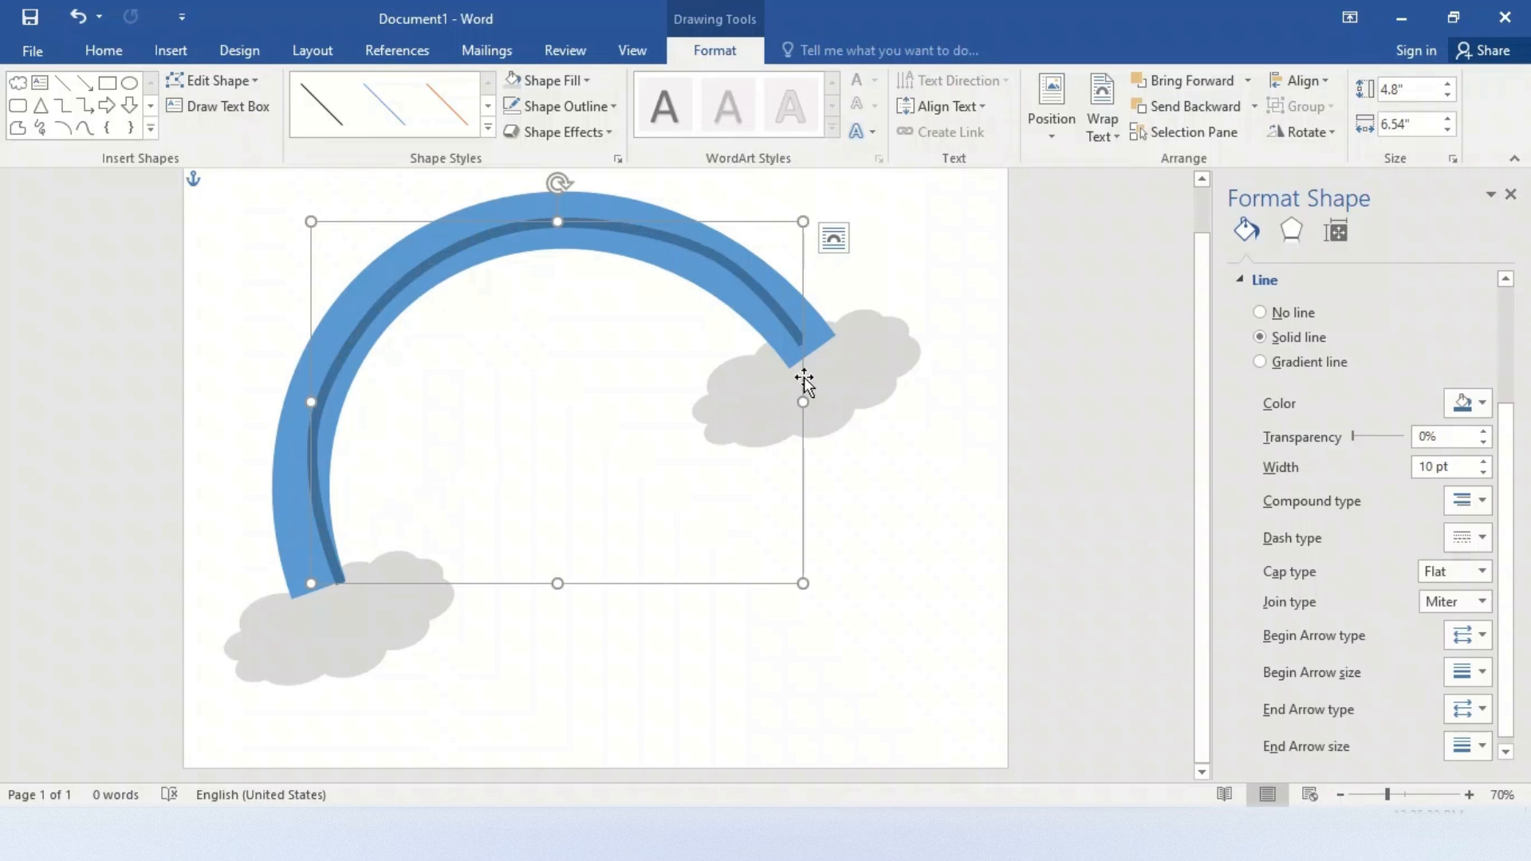
# Resize the curve to about 4.55" by 6.22" so it runs along the inner edge of the blue band
pyautogui.moveTo(803, 402); pyautogui.dragTo(822, 414)
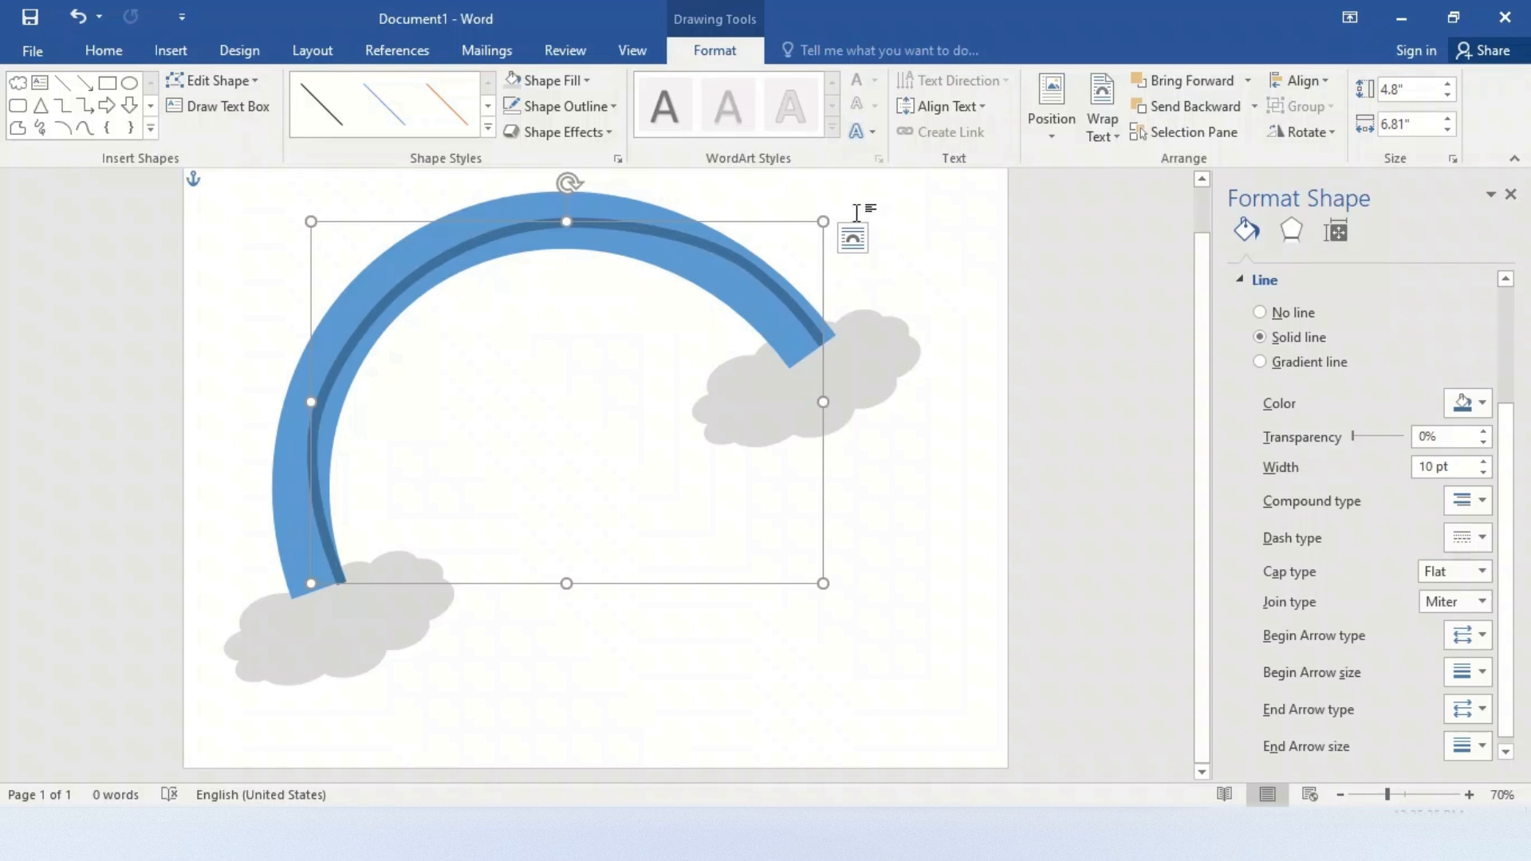
pyautogui.moveTo(822, 221); pyautogui.dragTo(794, 240)
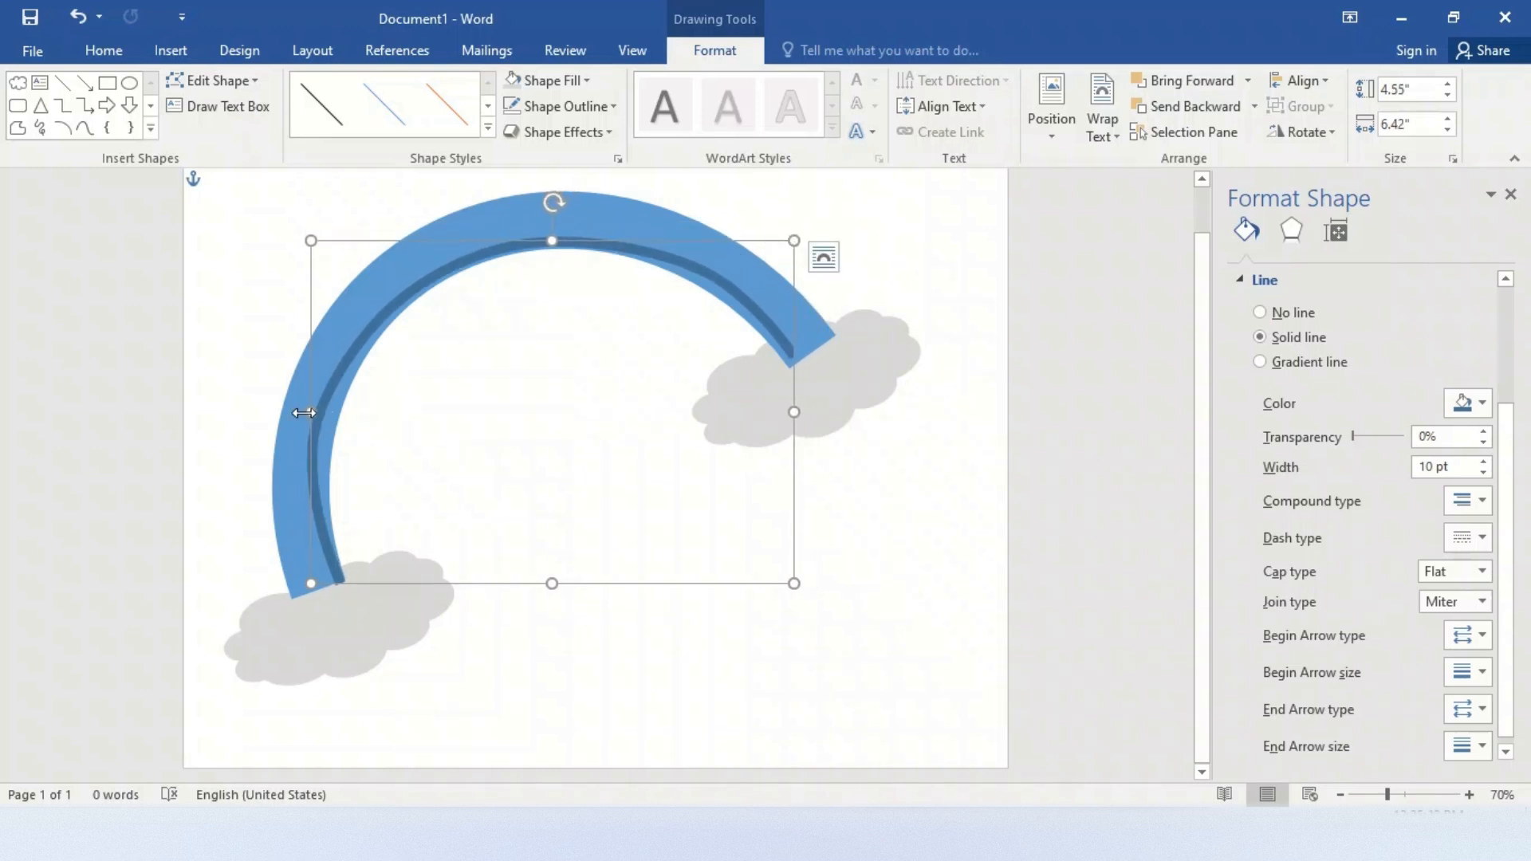
pyautogui.moveTo(306, 412); pyautogui.dragTo(325, 410)
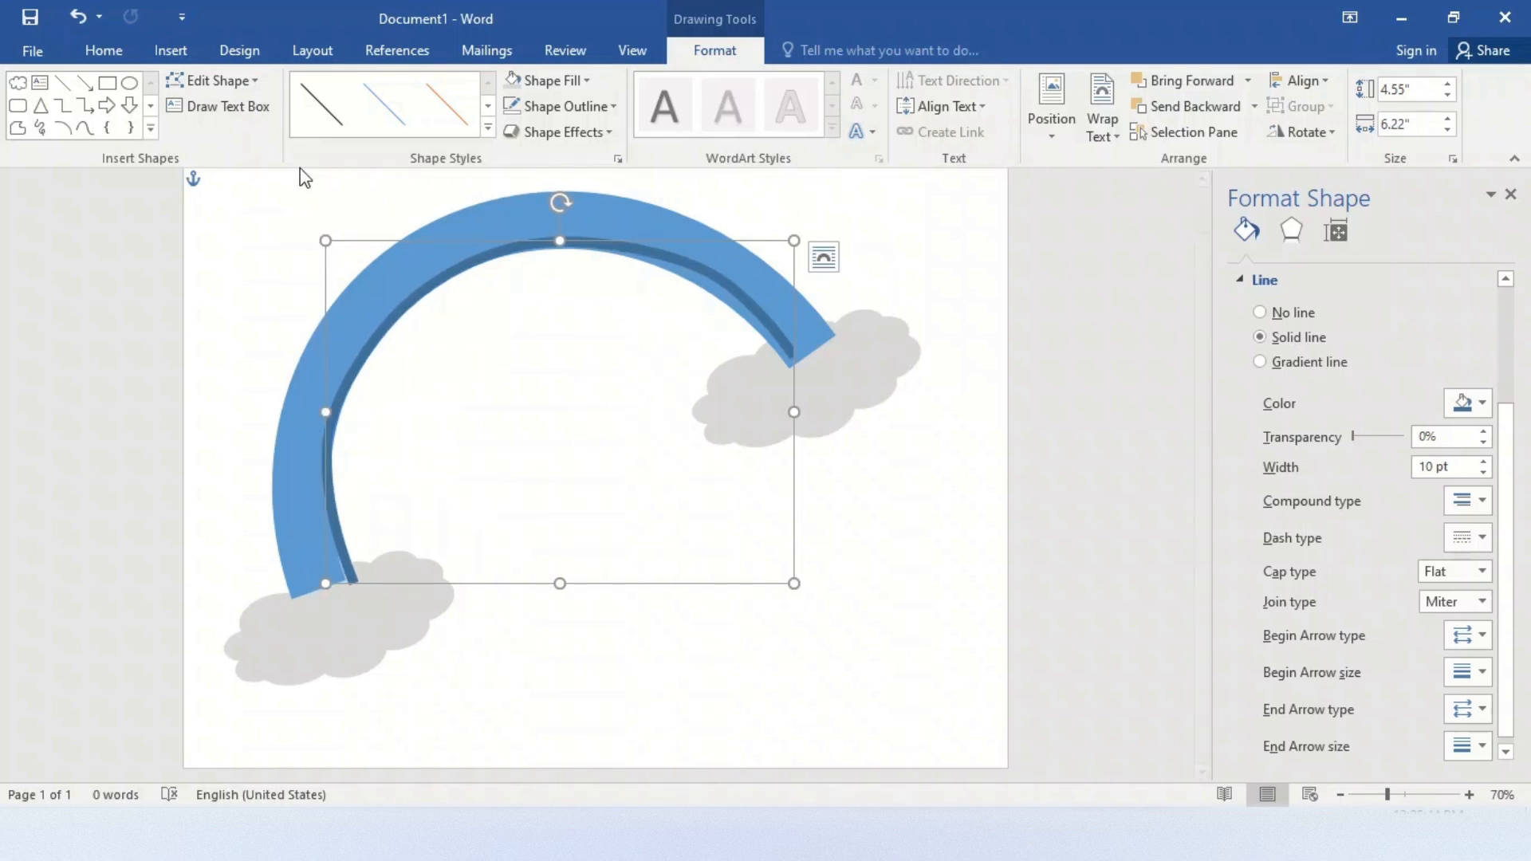
# Edit the curve's points, moving the right end and the point nearest it to follow the band's inner edge
pyautogui.click(217, 80)
pyautogui.click(257, 127)
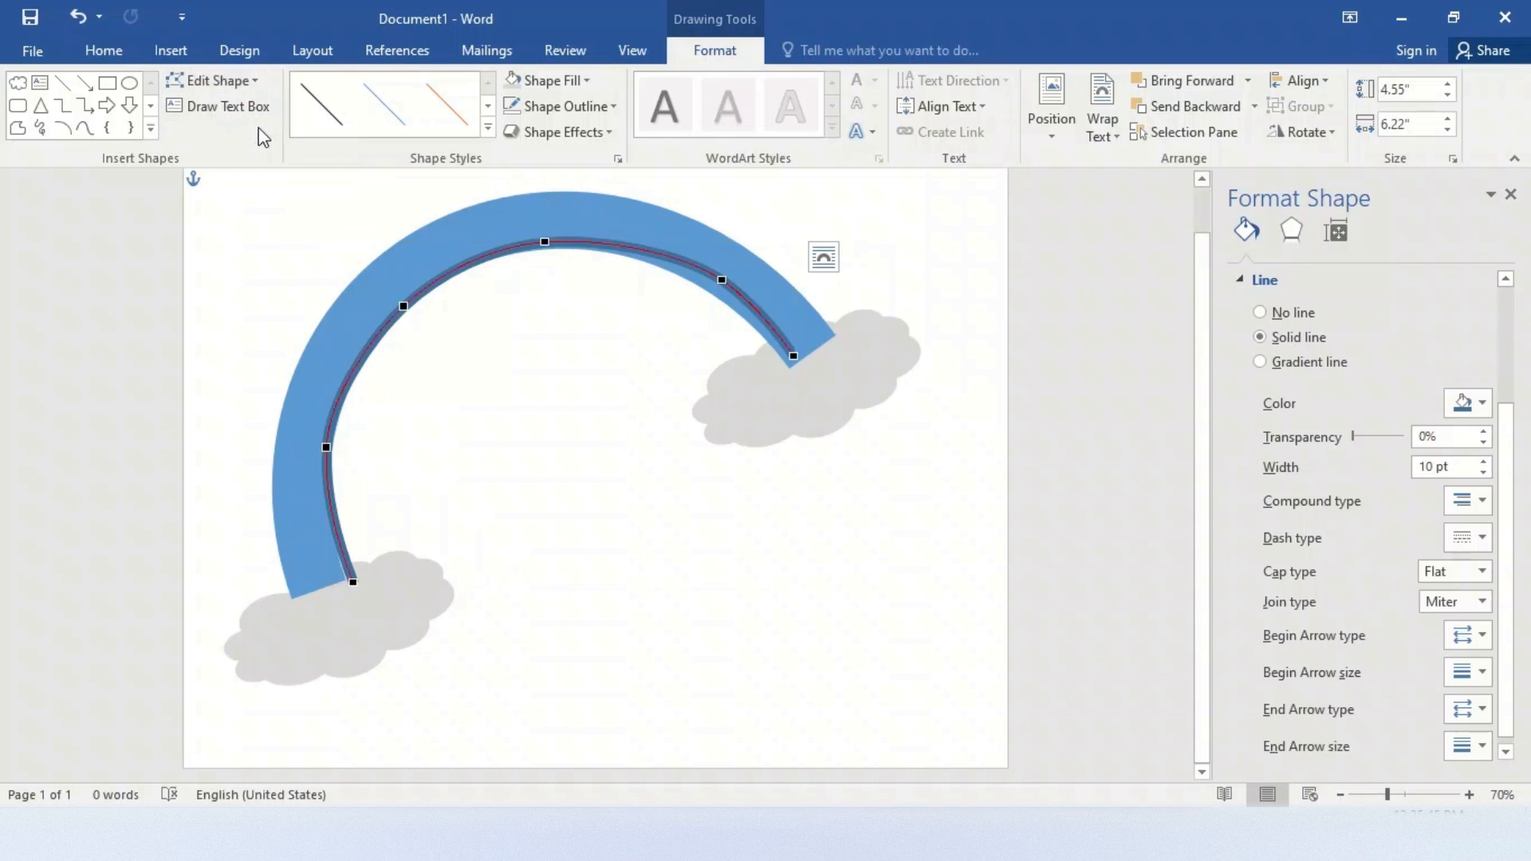
pyautogui.moveTo(722, 279); pyautogui.dragTo(793, 356)
pyautogui.click(789, 355)
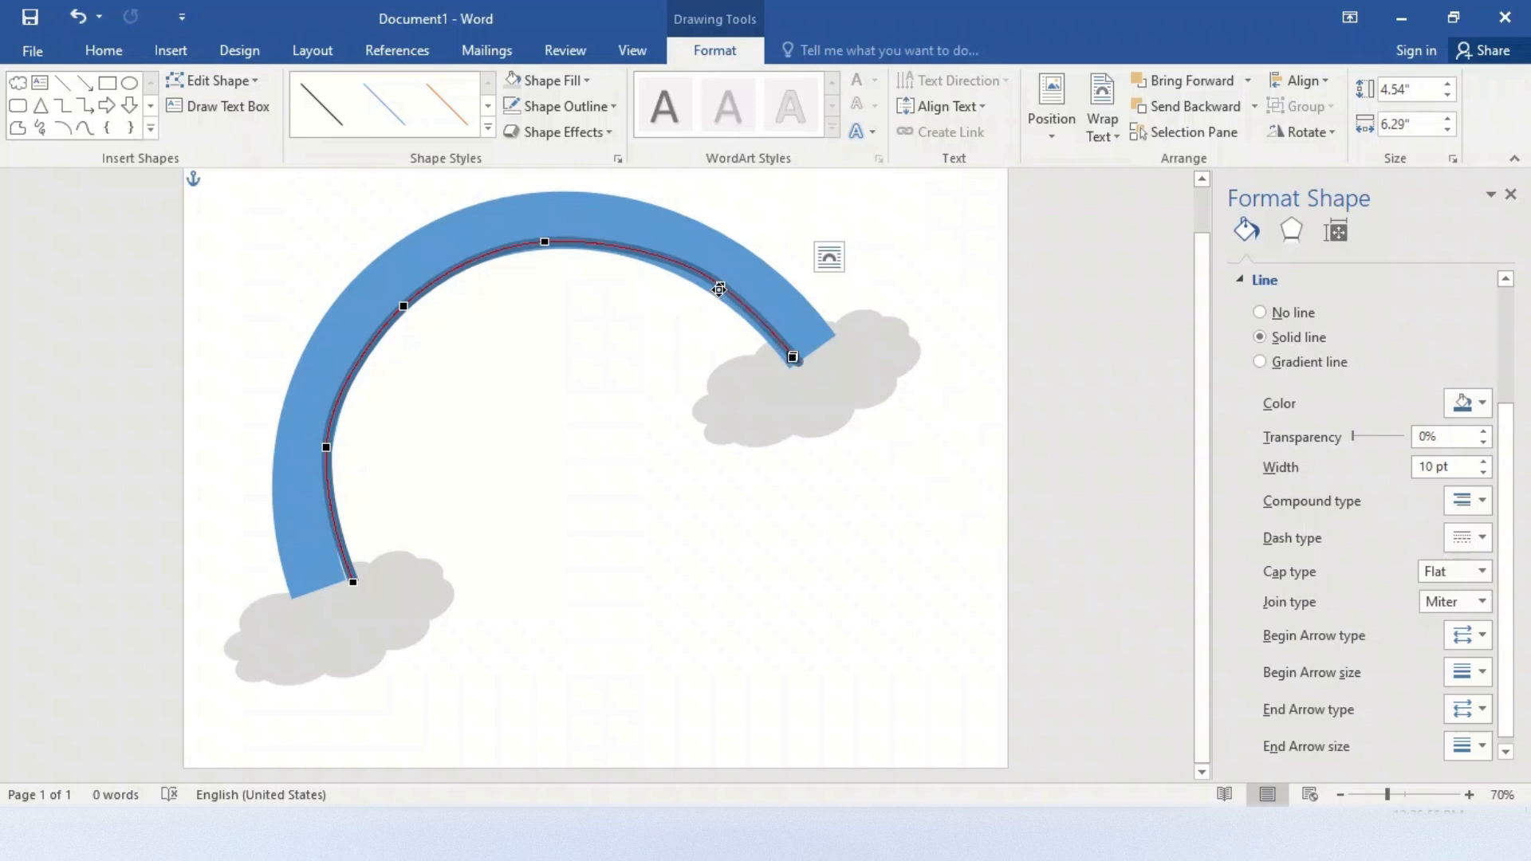
pyautogui.click(719, 287)
pyautogui.moveTo(720, 282); pyautogui.dragTo(716, 284)
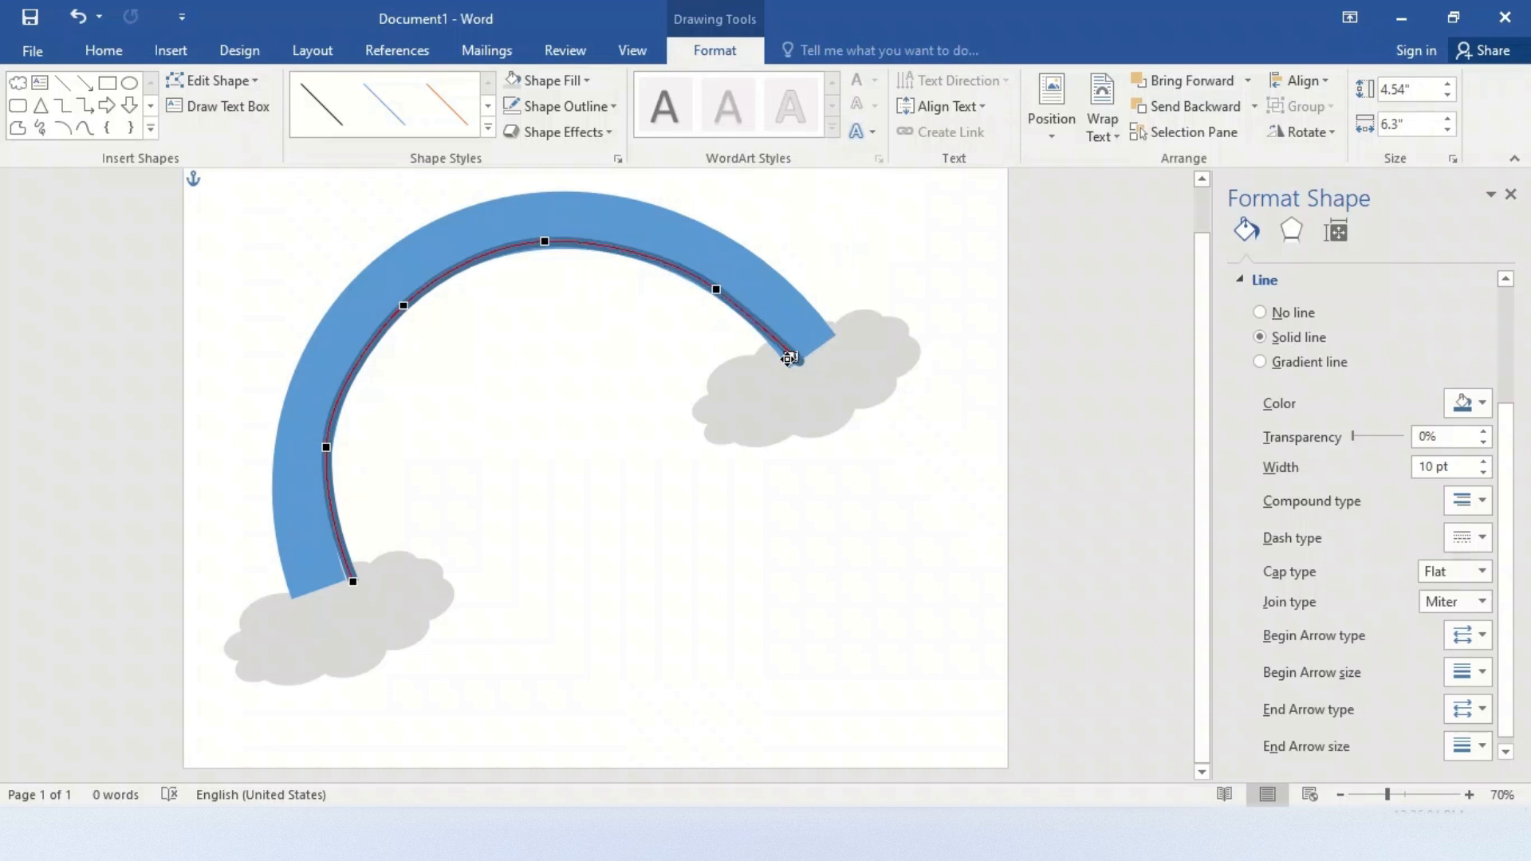
pyautogui.moveTo(788, 359); pyautogui.dragTo(787, 357)
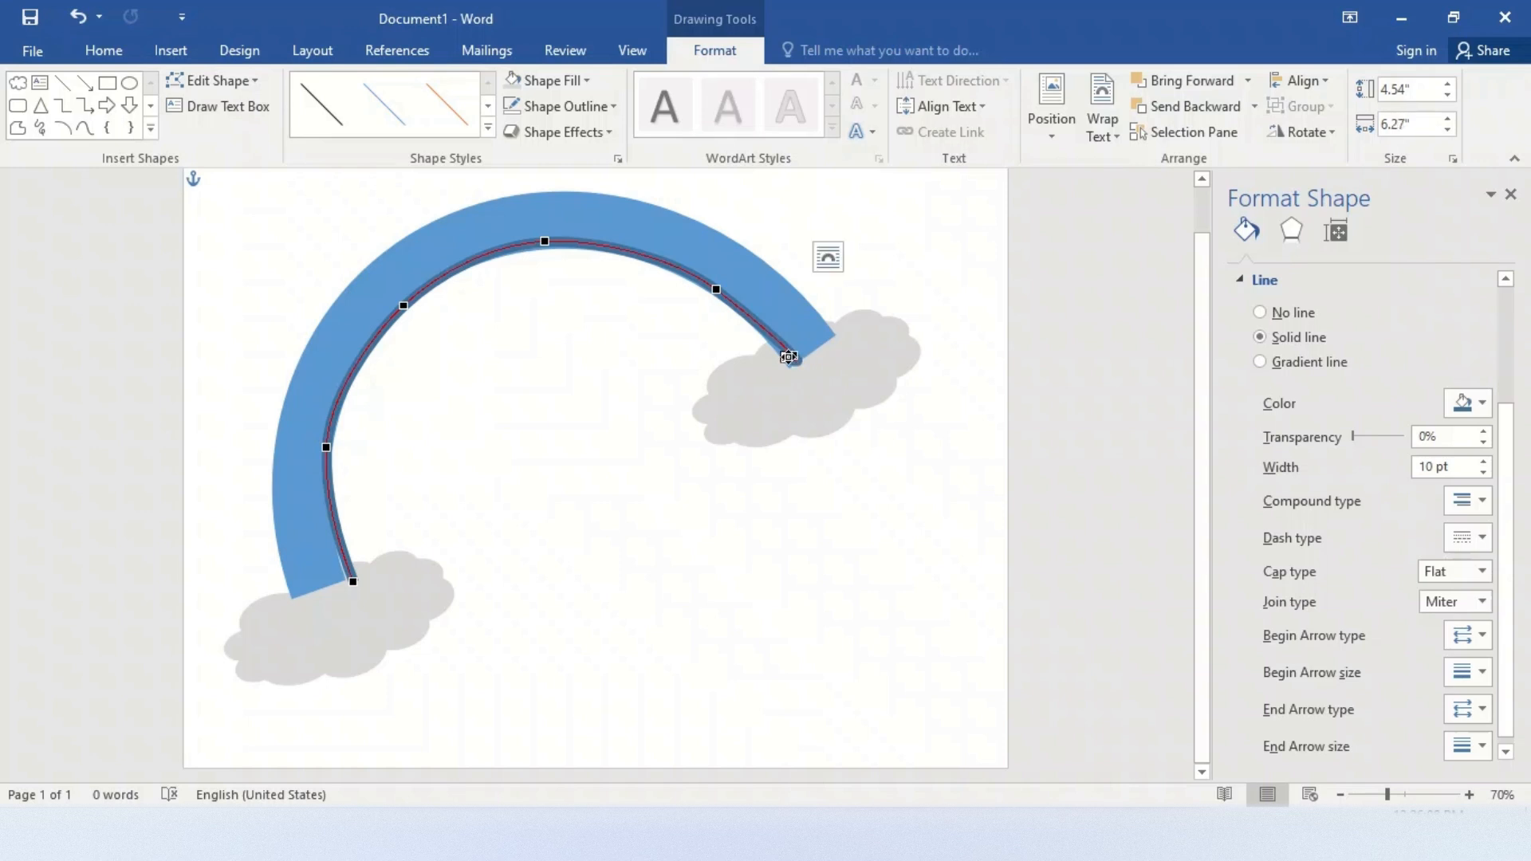
pyautogui.click(678, 542)
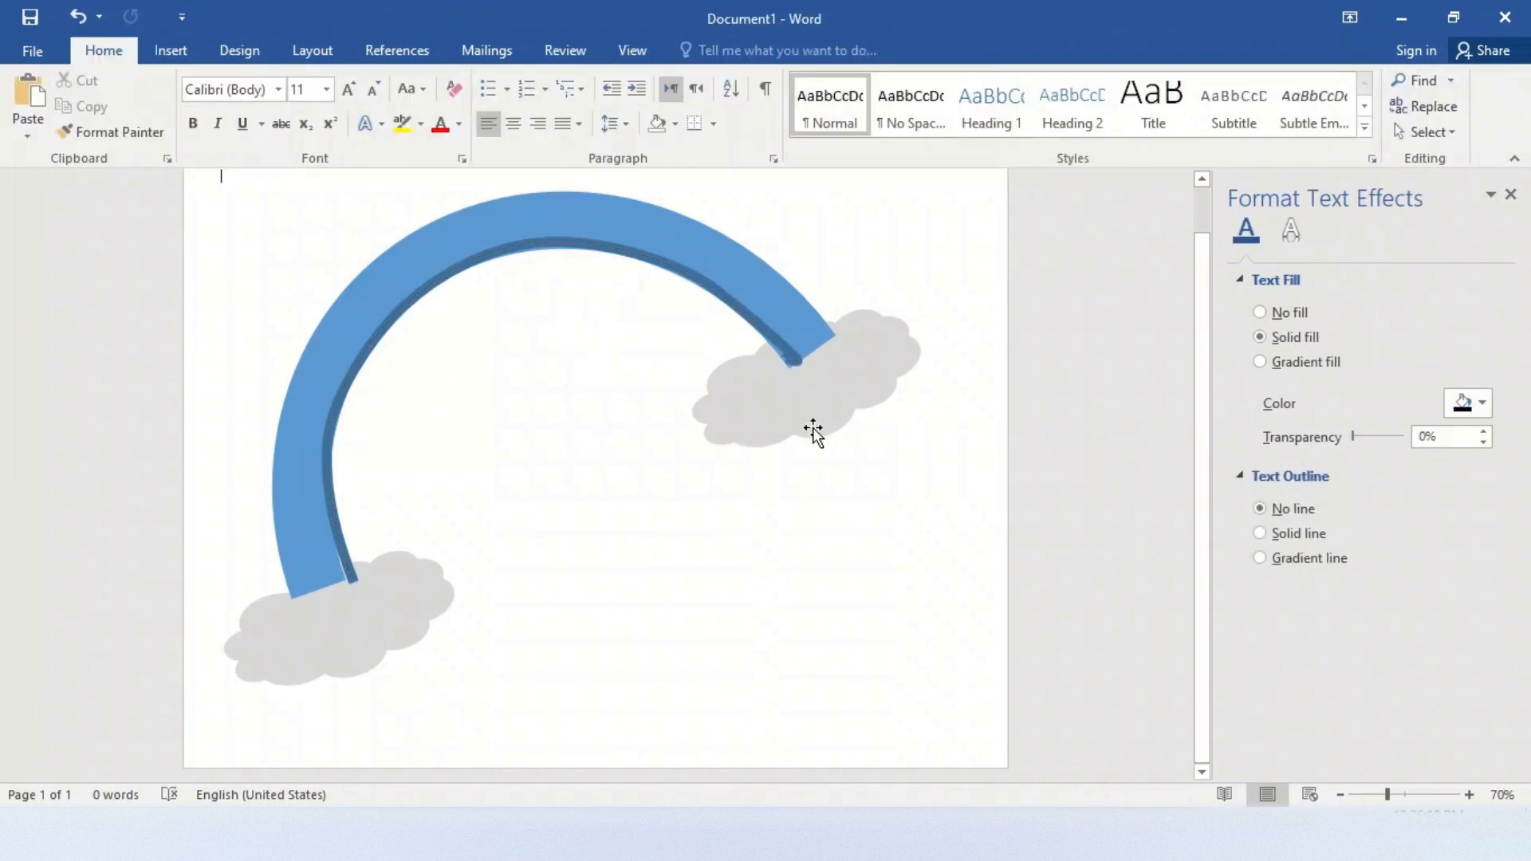
# Resize the curve to about 4.52" by 6.35" along the band's inner edge and set its outline color to purple
pyautogui.click(352, 573)
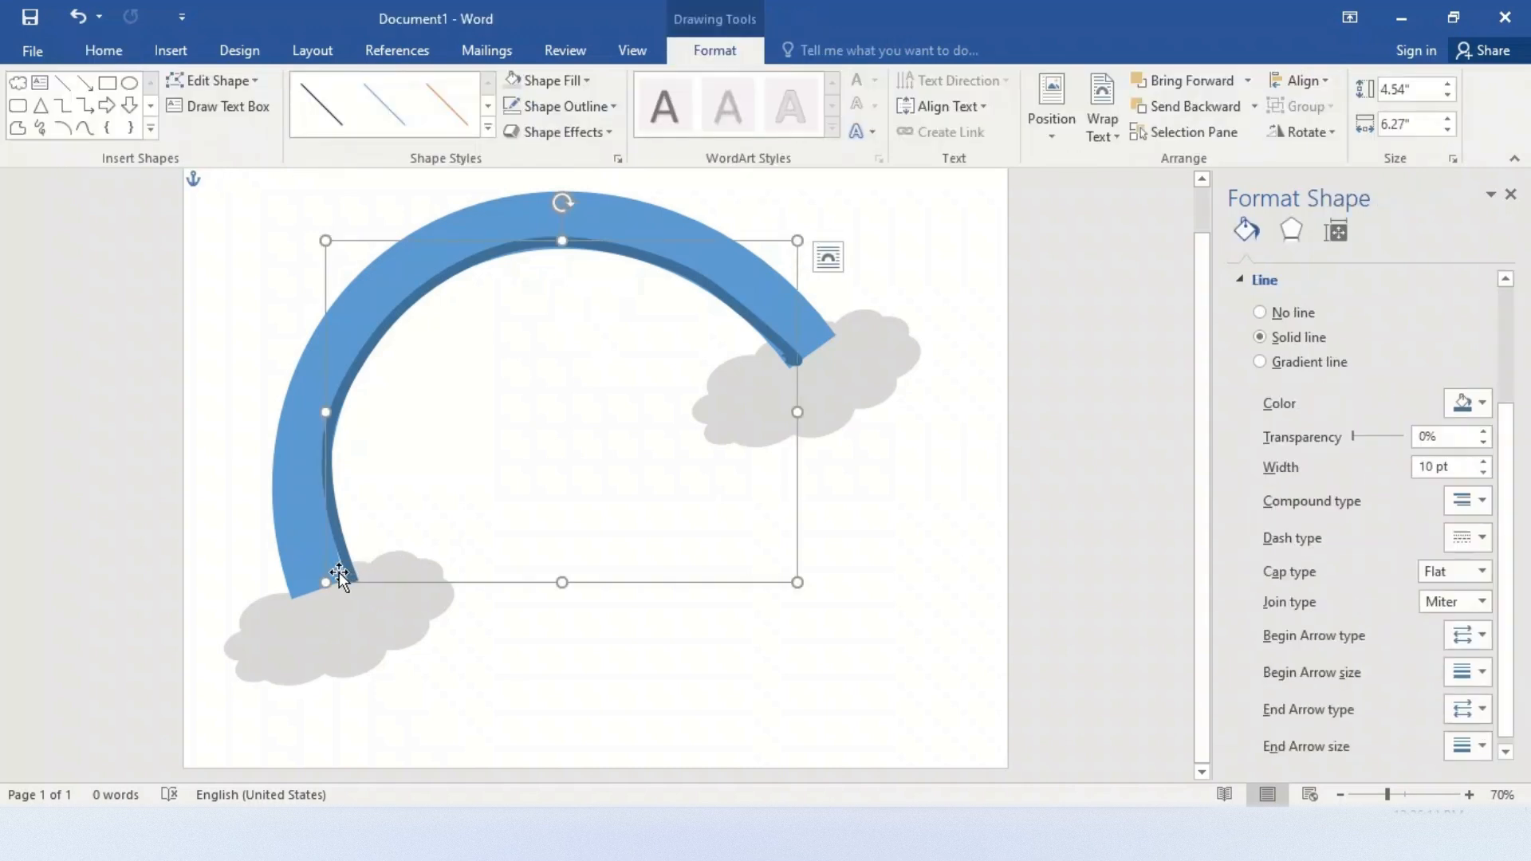
pyautogui.moveTo(325, 583); pyautogui.dragTo(321, 580)
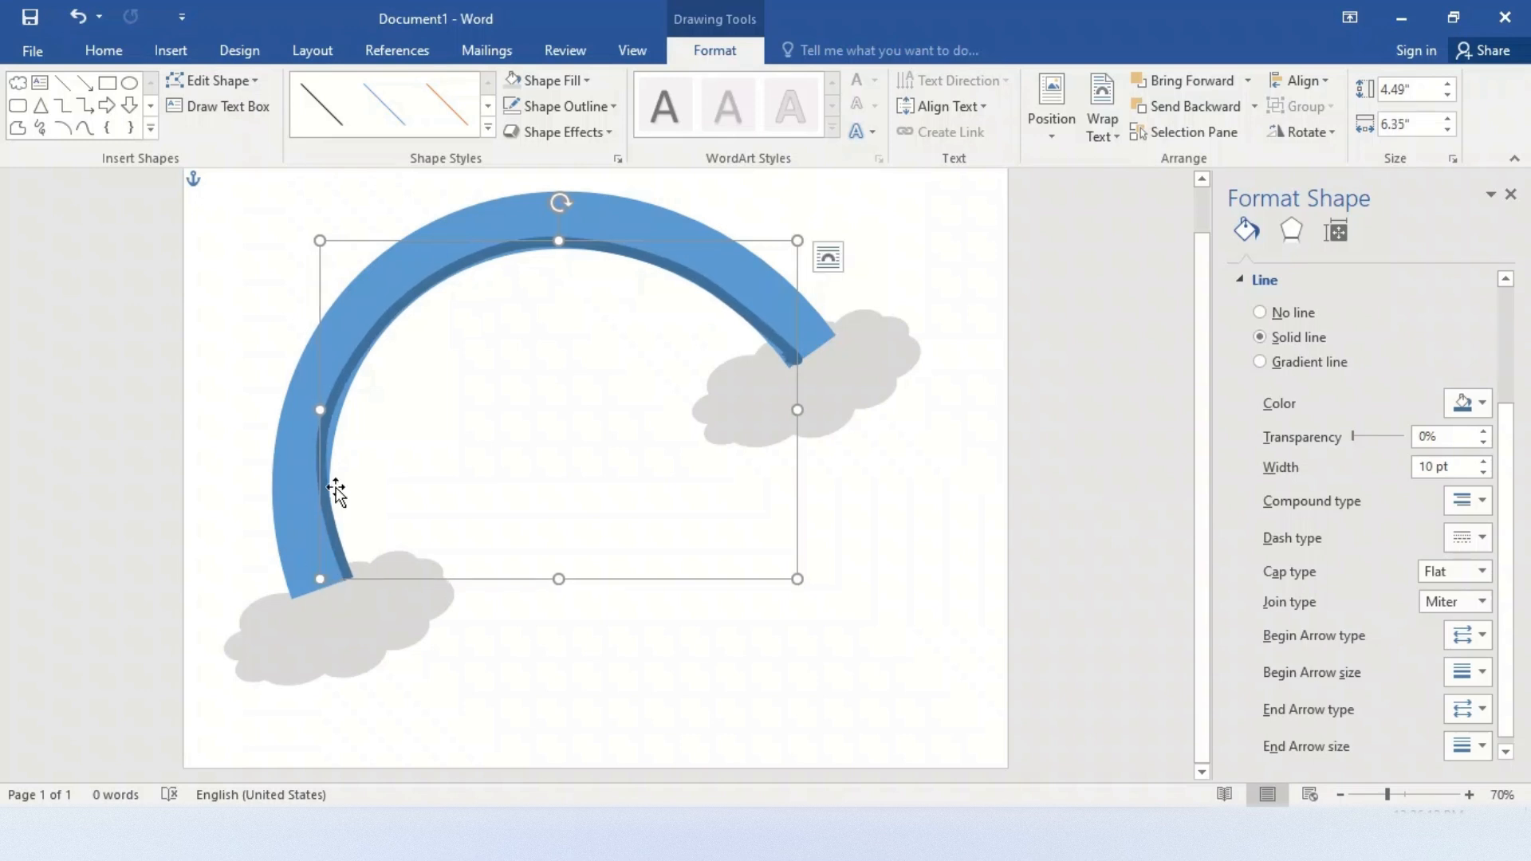
pyautogui.moveTo(319, 410); pyautogui.dragTo(329, 410)
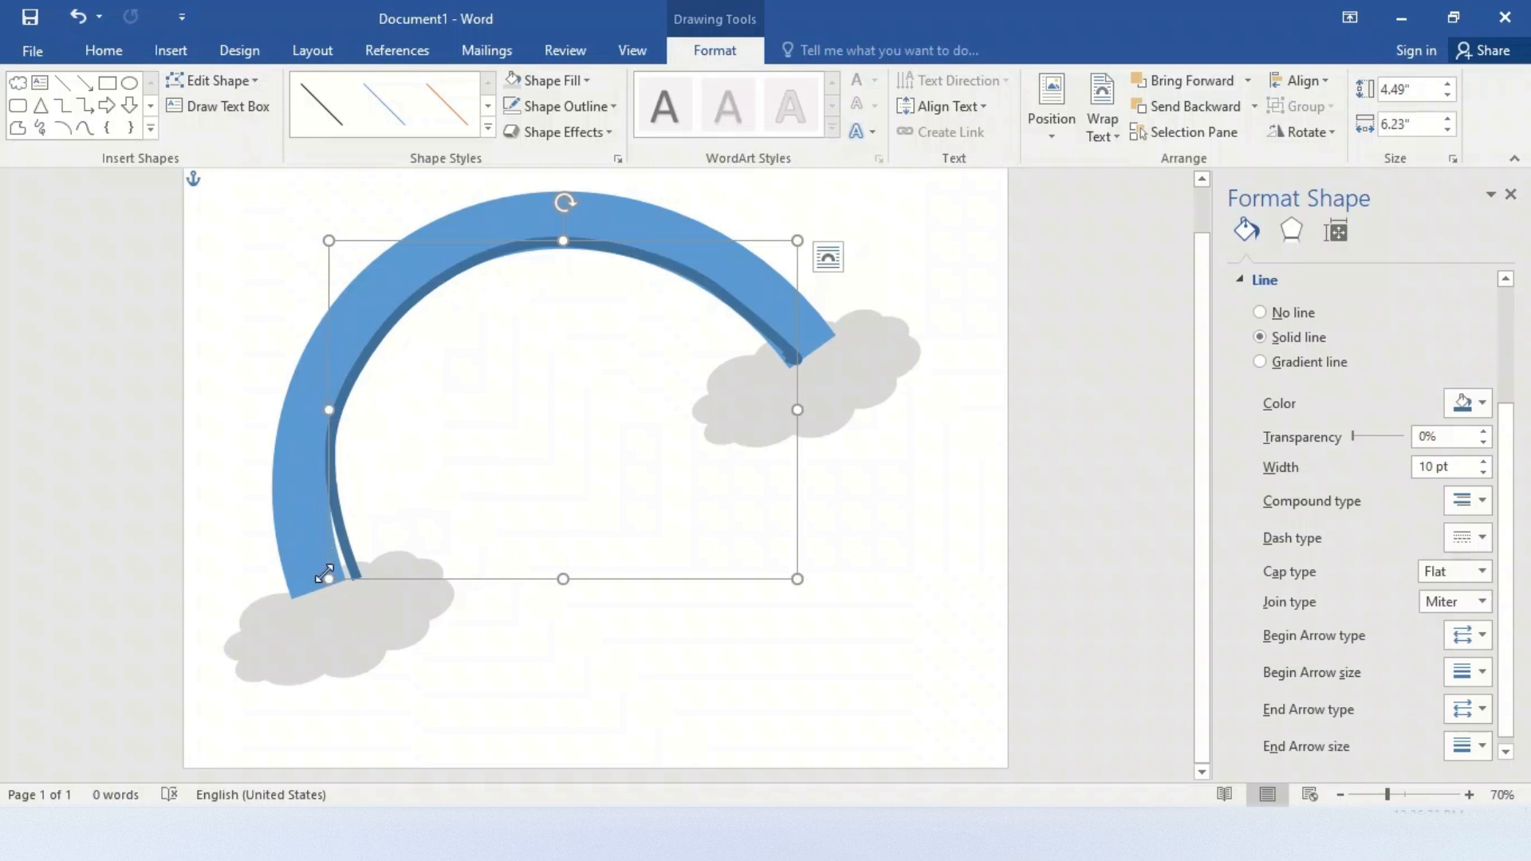
pyautogui.moveTo(326, 579); pyautogui.dragTo(319, 579)
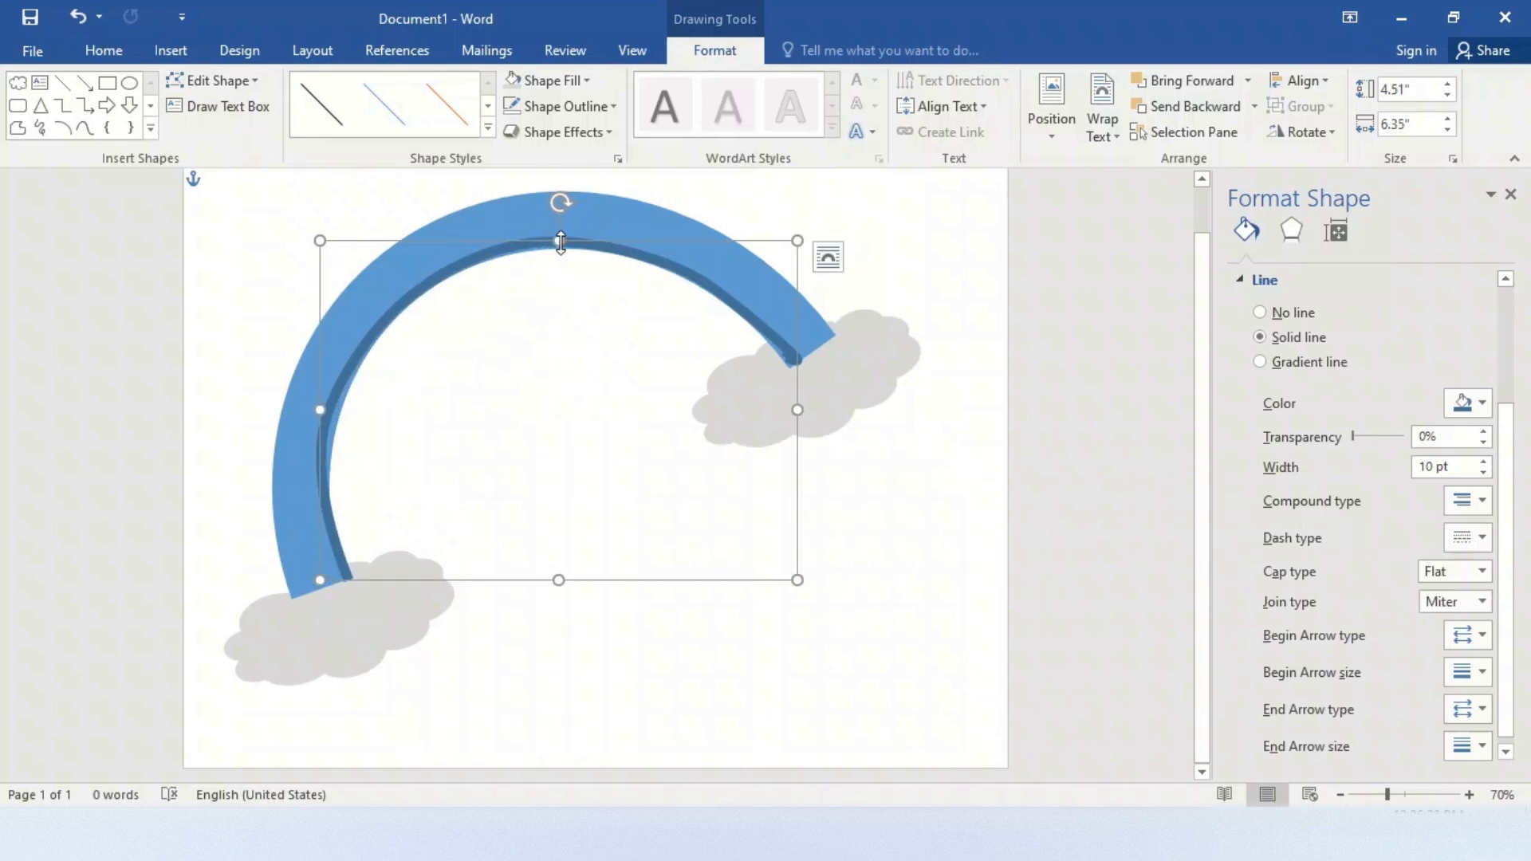
pyautogui.moveTo(561, 242); pyautogui.dragTo(562, 239)
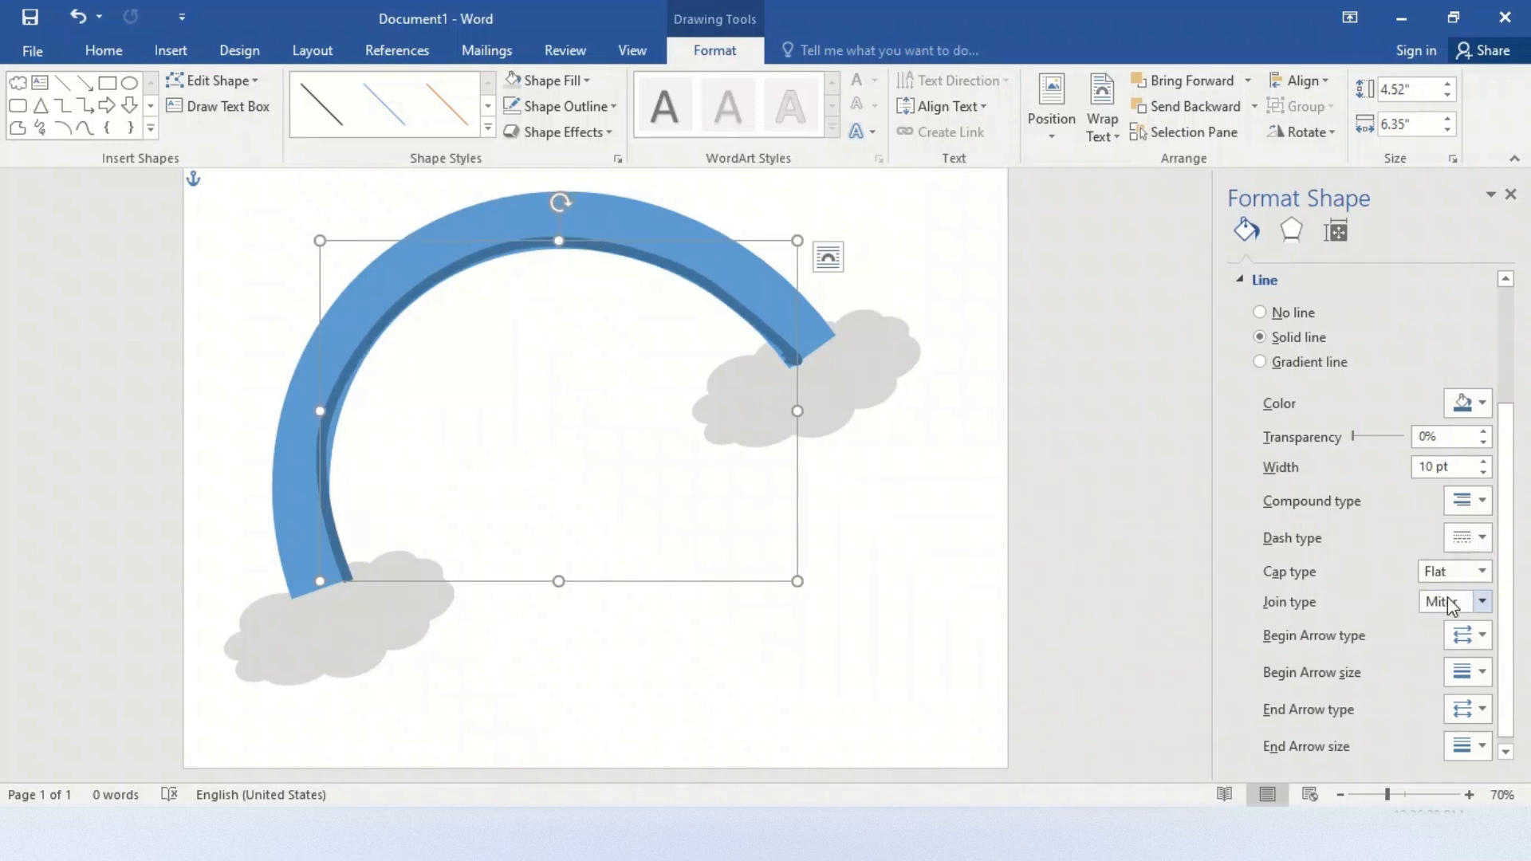
pyautogui.click(1483, 404)
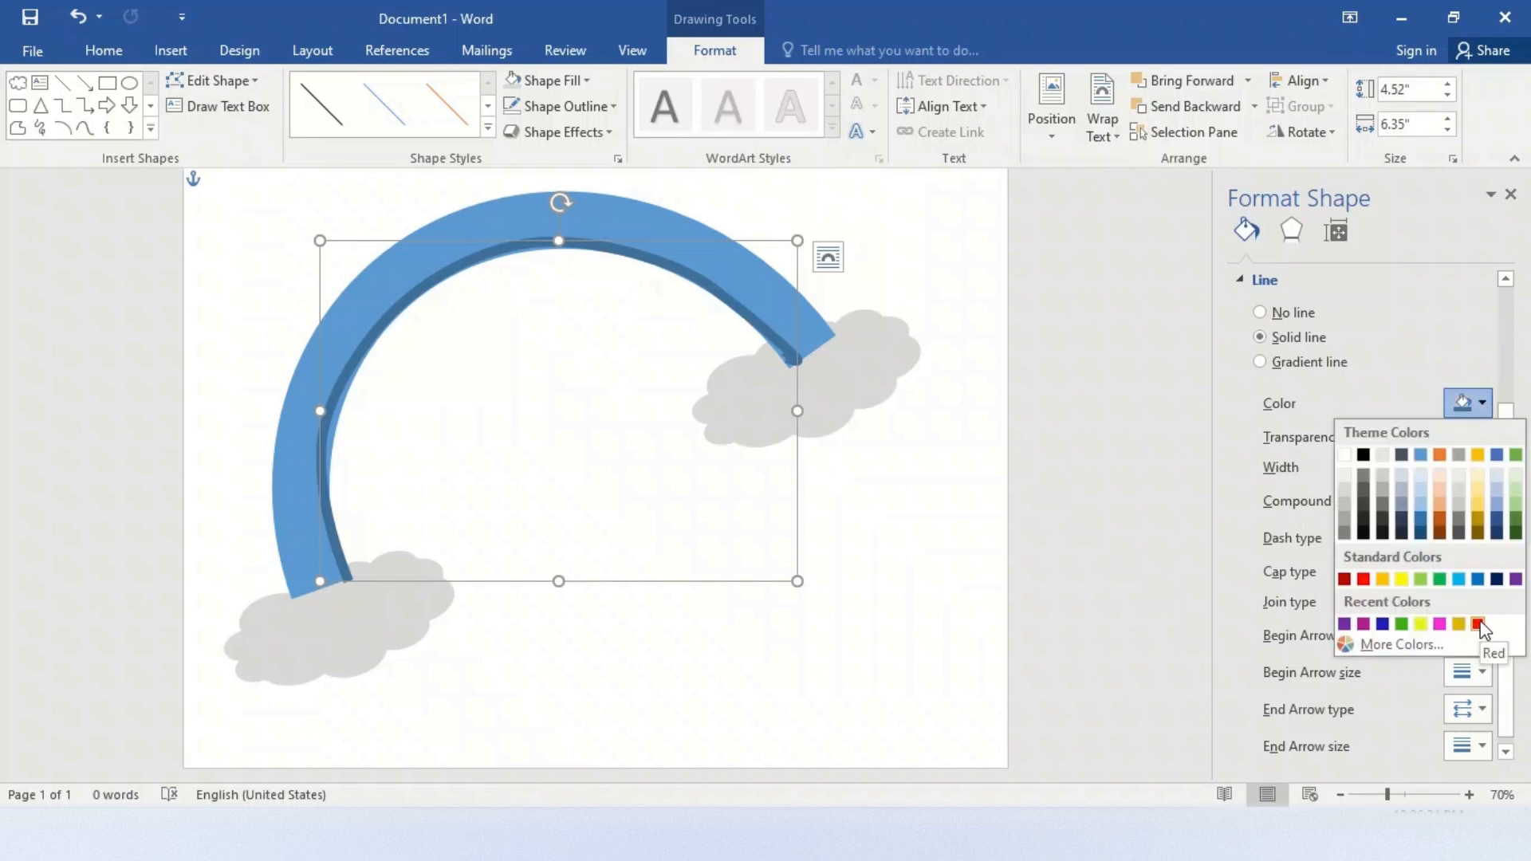
pyautogui.click(1344, 624)
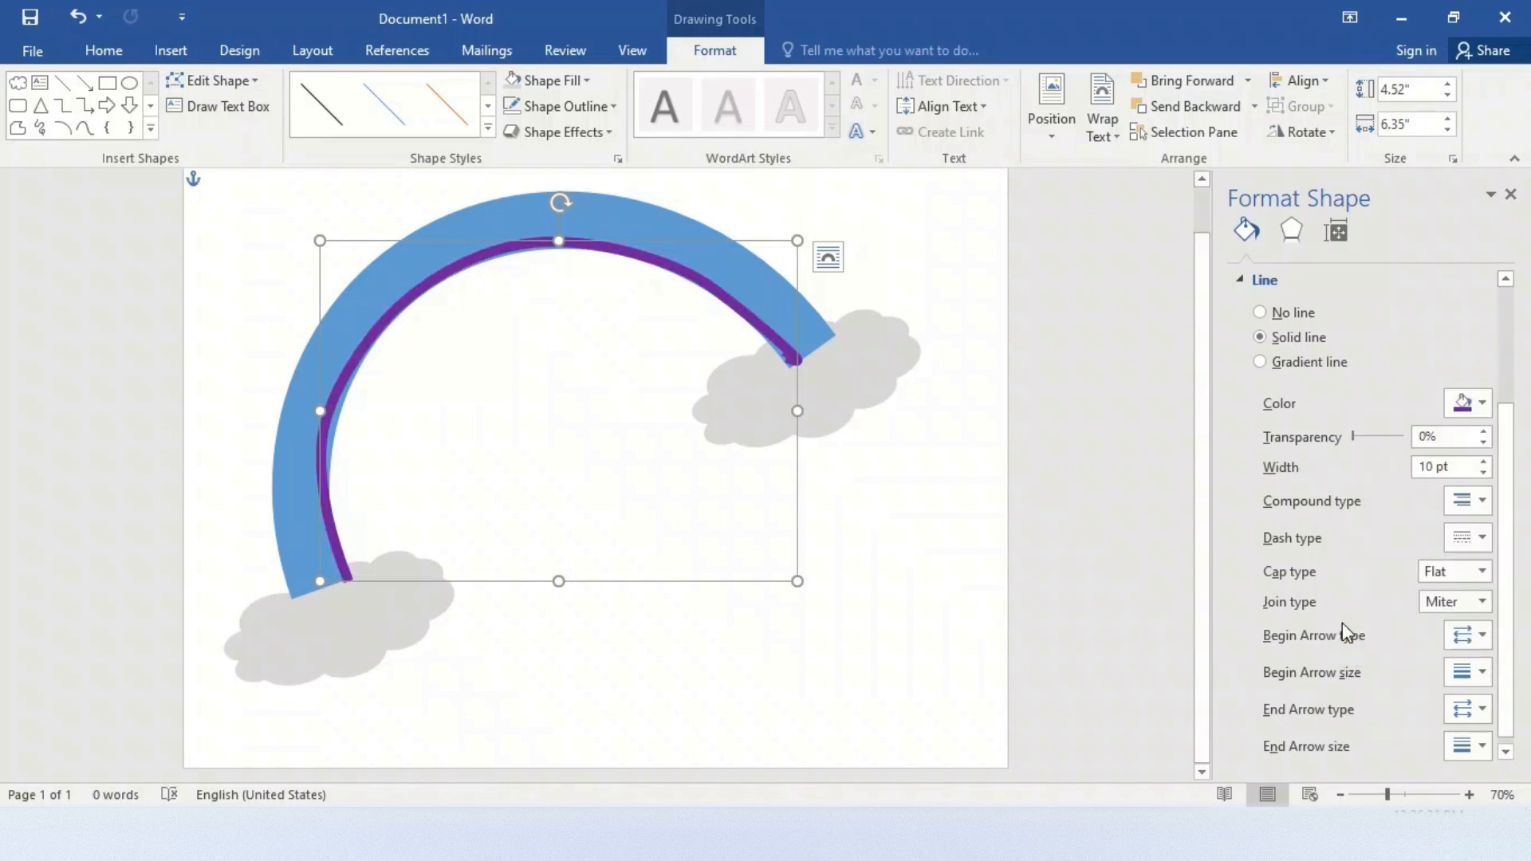
# Delete the purple curve, leaving only the thick blue arc between the clouds
pyautogui.rightClick(780, 336)
pyautogui.click(792, 346)
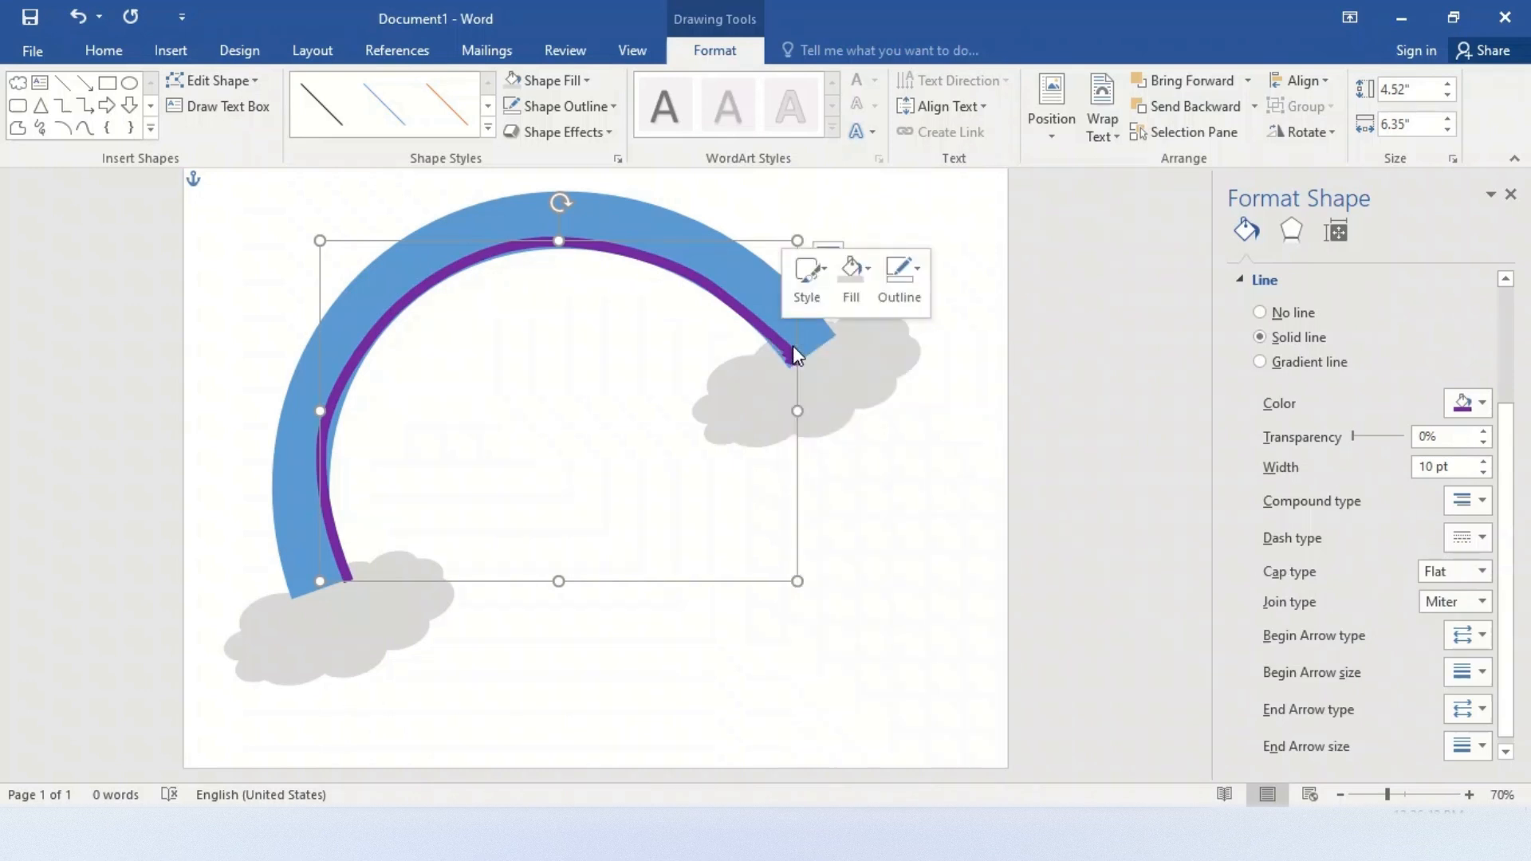
pyautogui.click(758, 301)
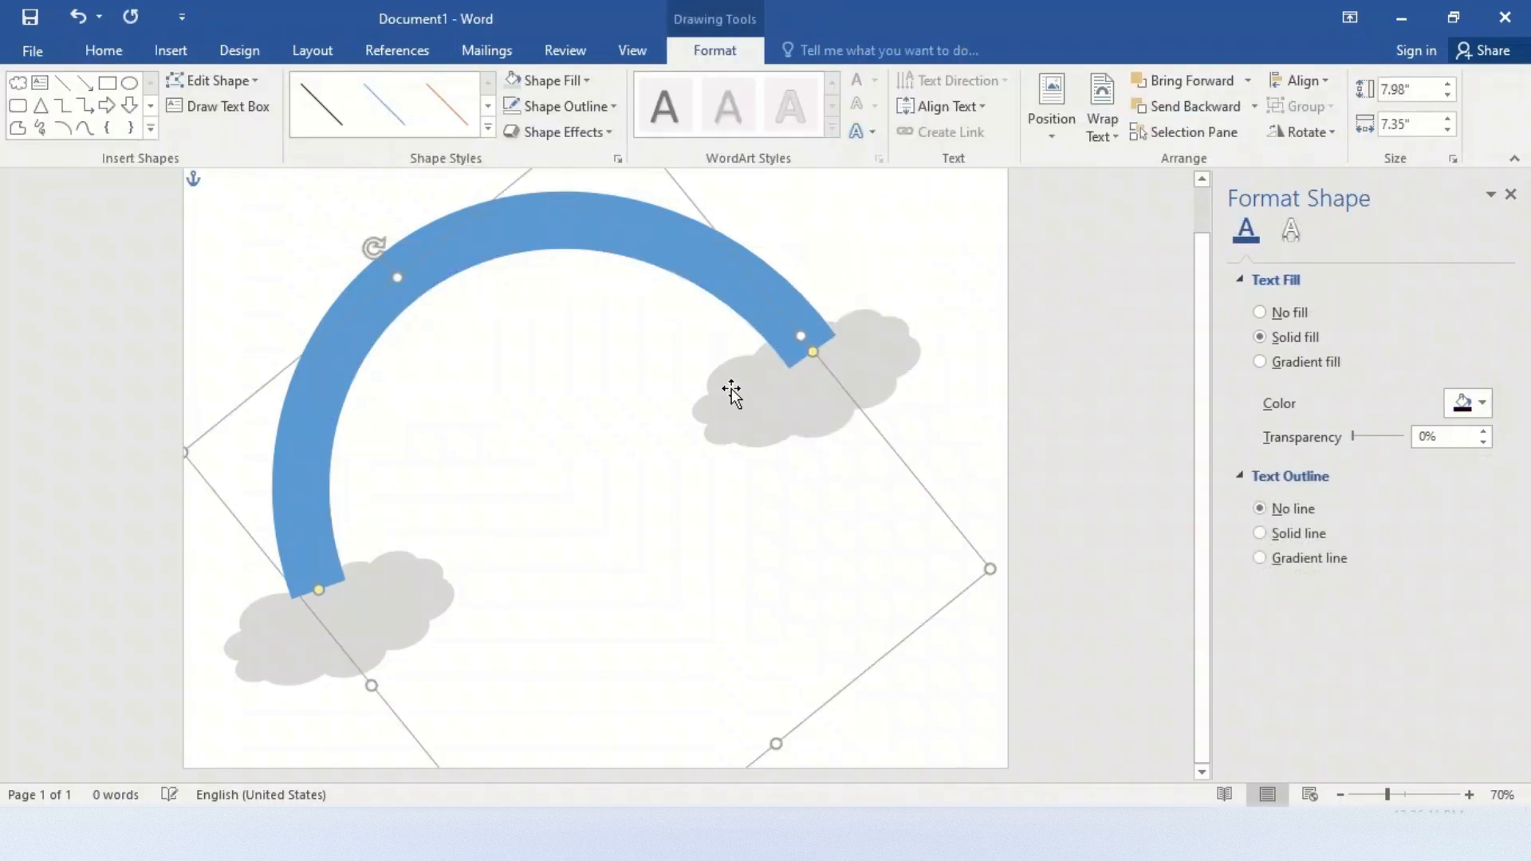
pyautogui.click(971, 398)
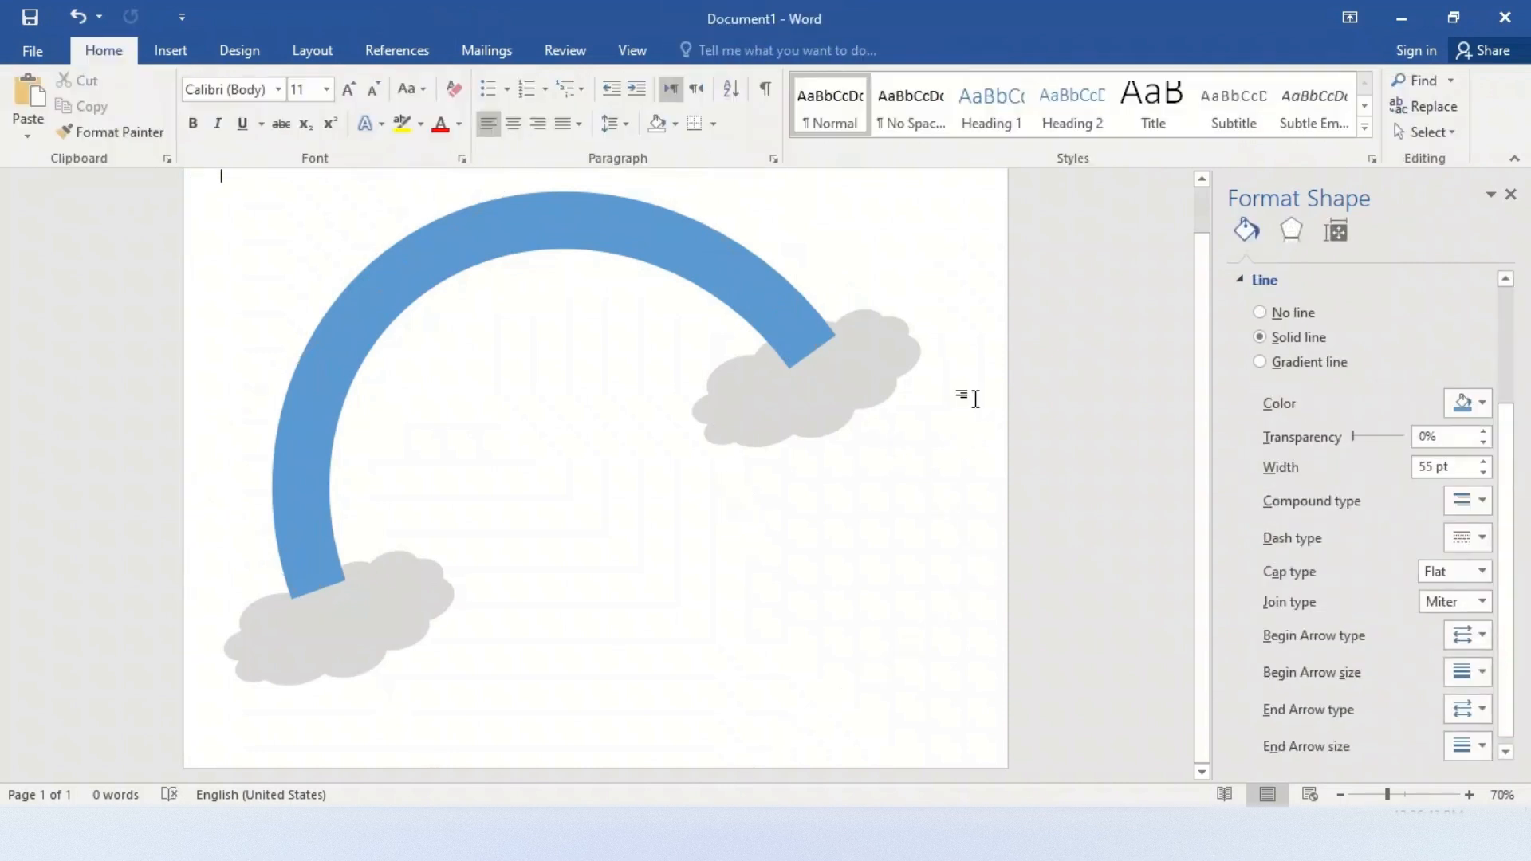
# Change the thick blue arc's outline color to dark gray
pyautogui.click(753, 319)
pyautogui.scroll(-3, 1261, 390)
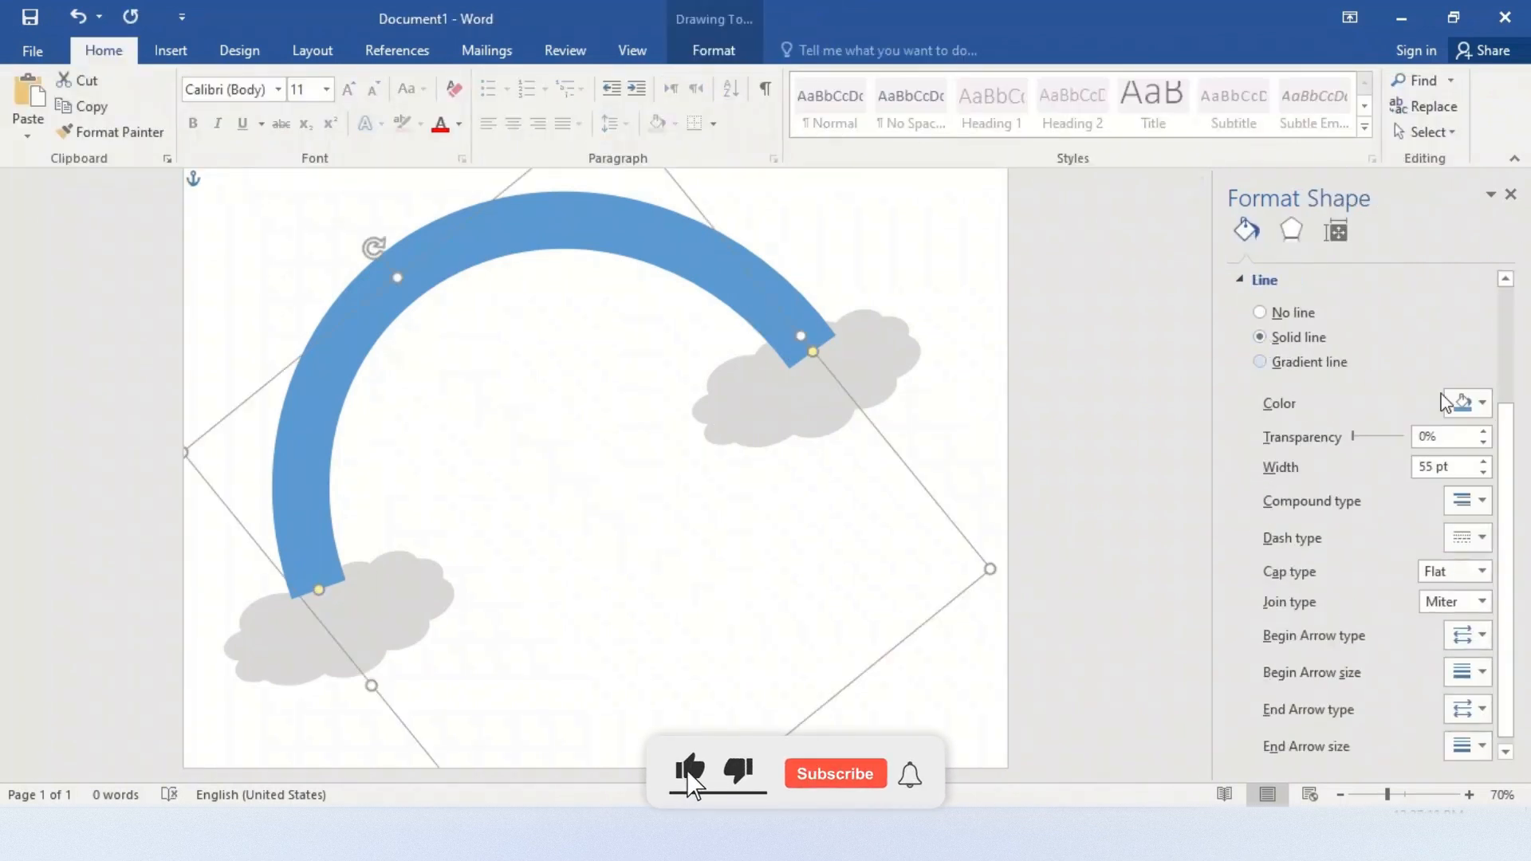
pyautogui.click(1483, 403)
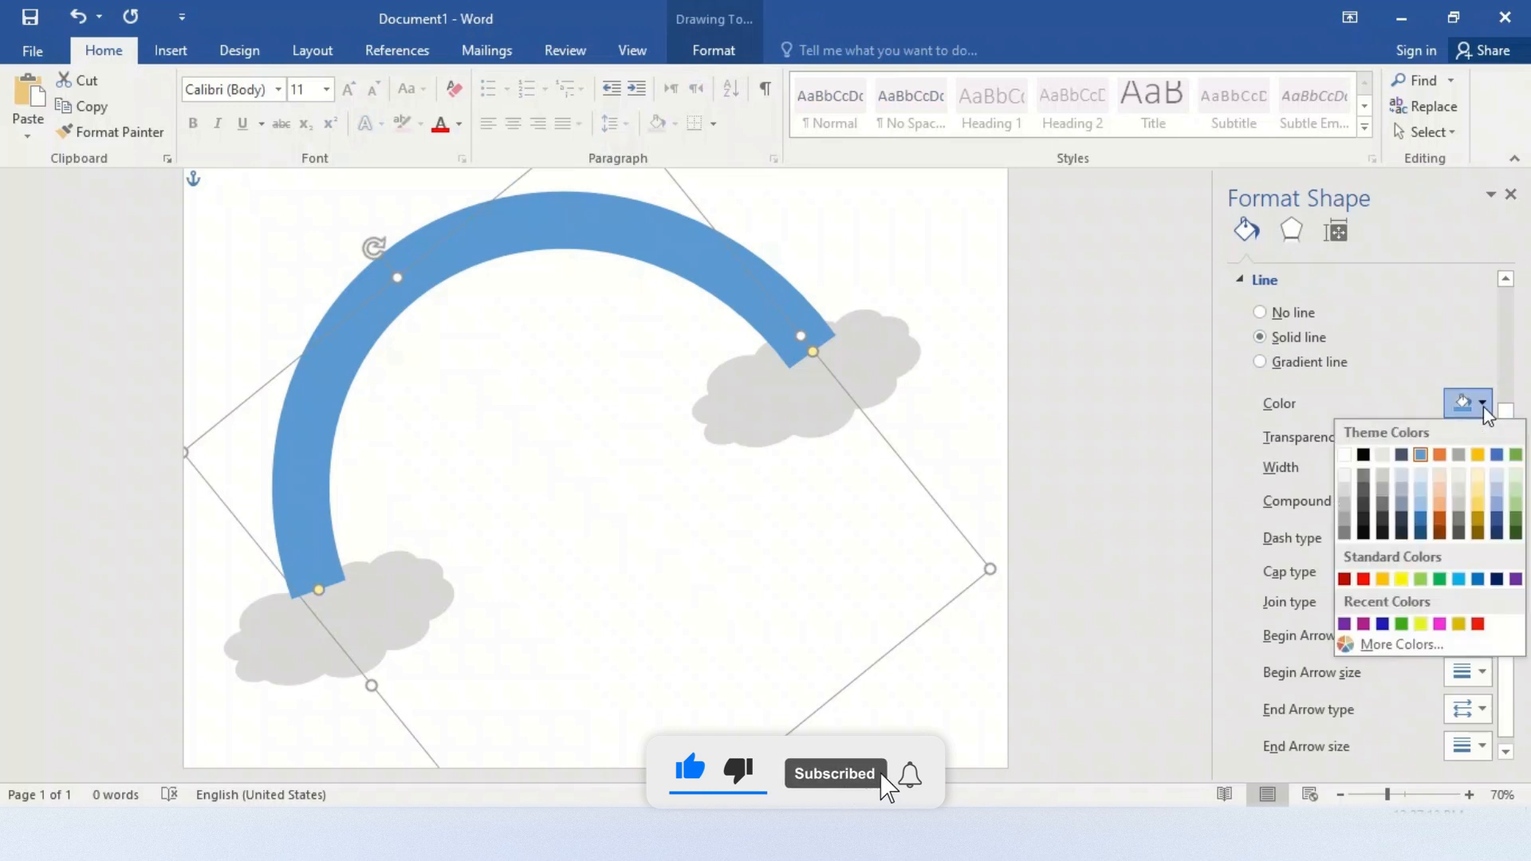
pyautogui.click(1364, 455)
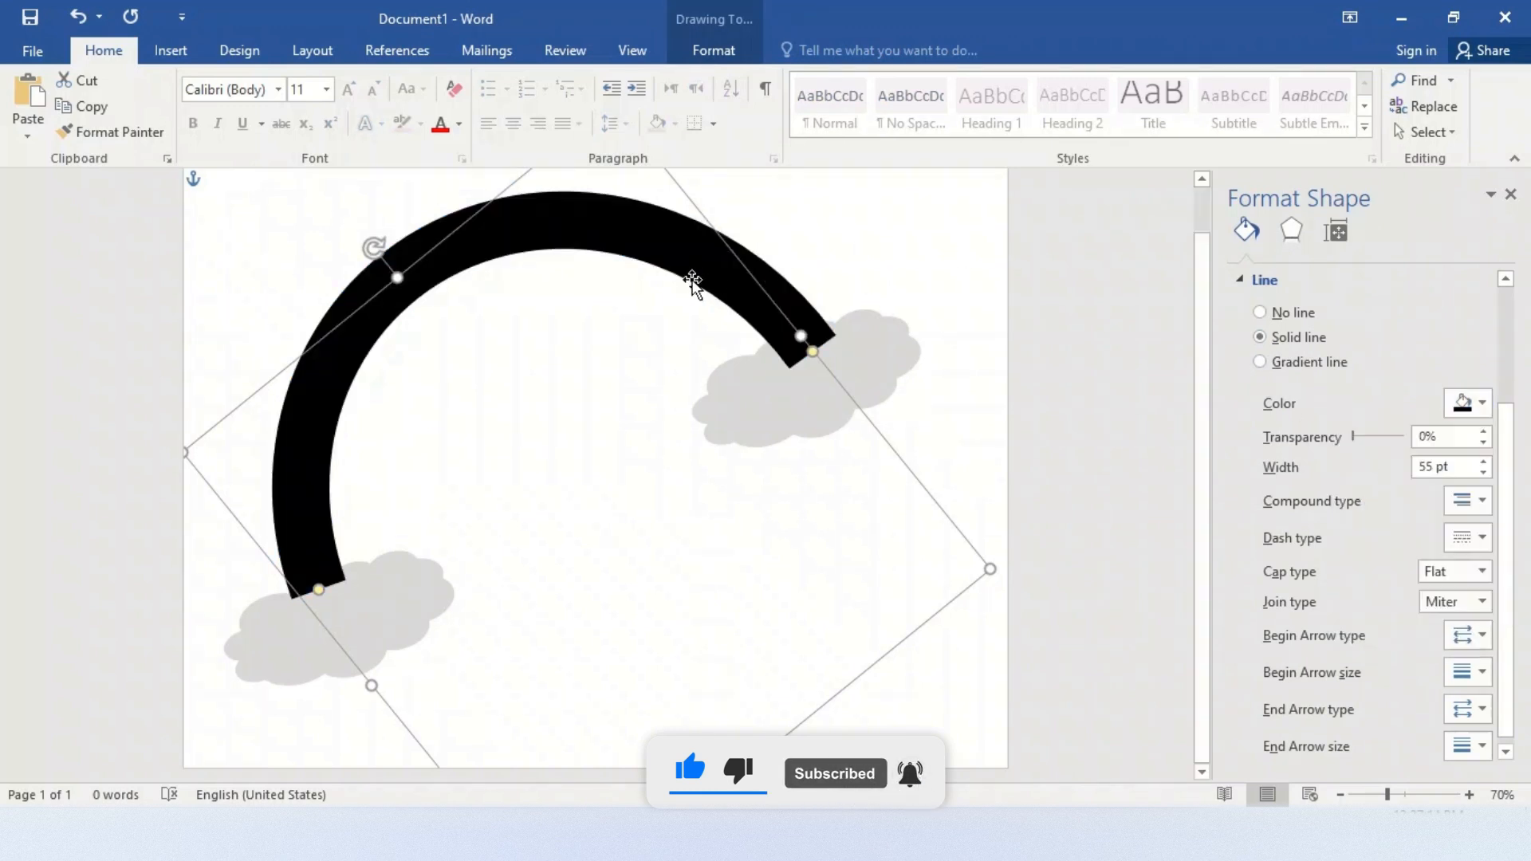
pyautogui.click(1474, 403)
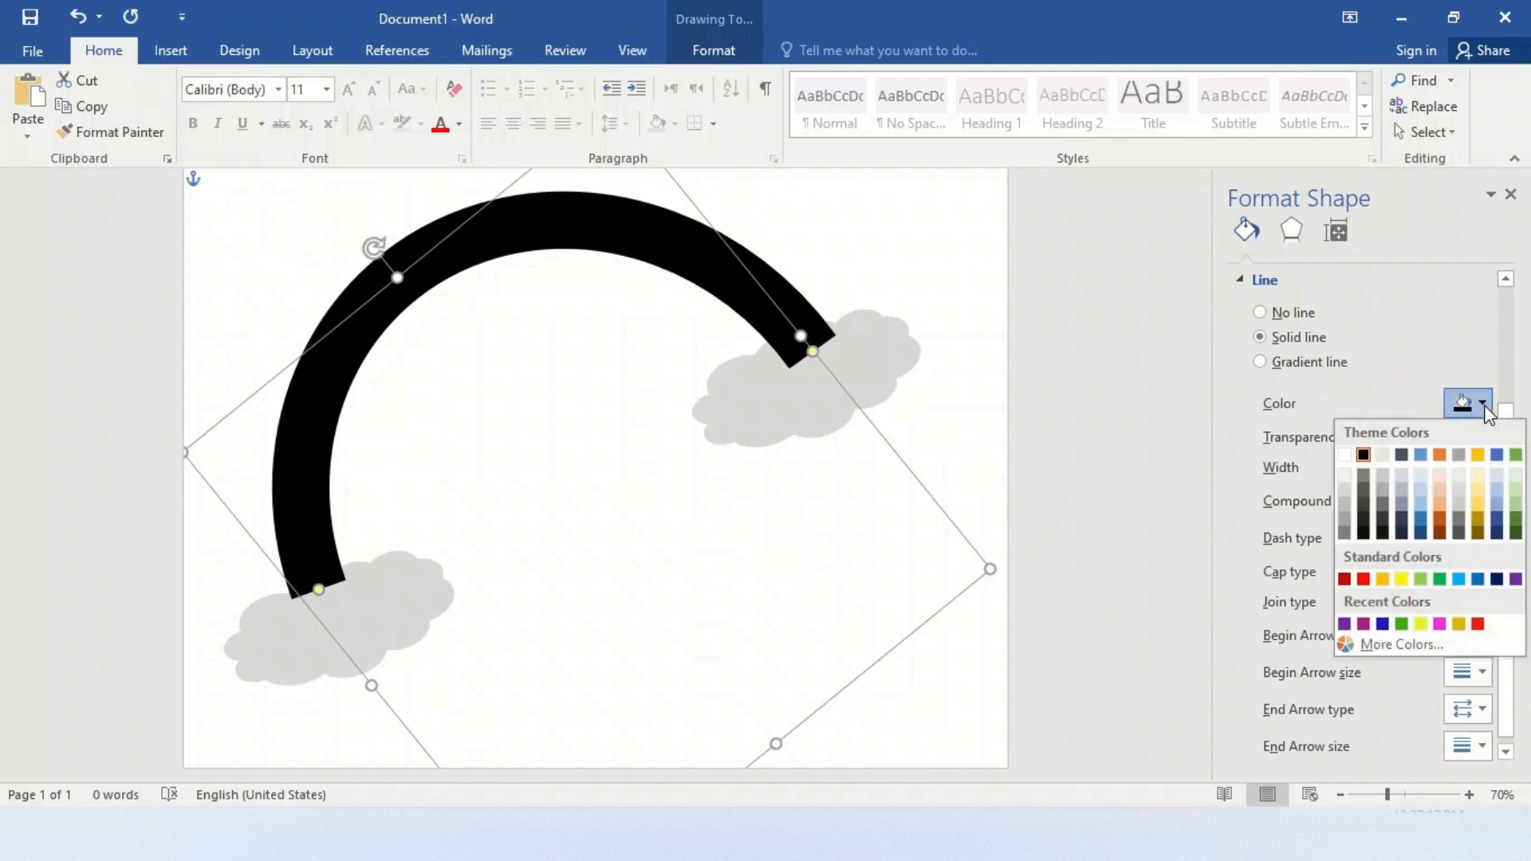
pyautogui.click(1364, 519)
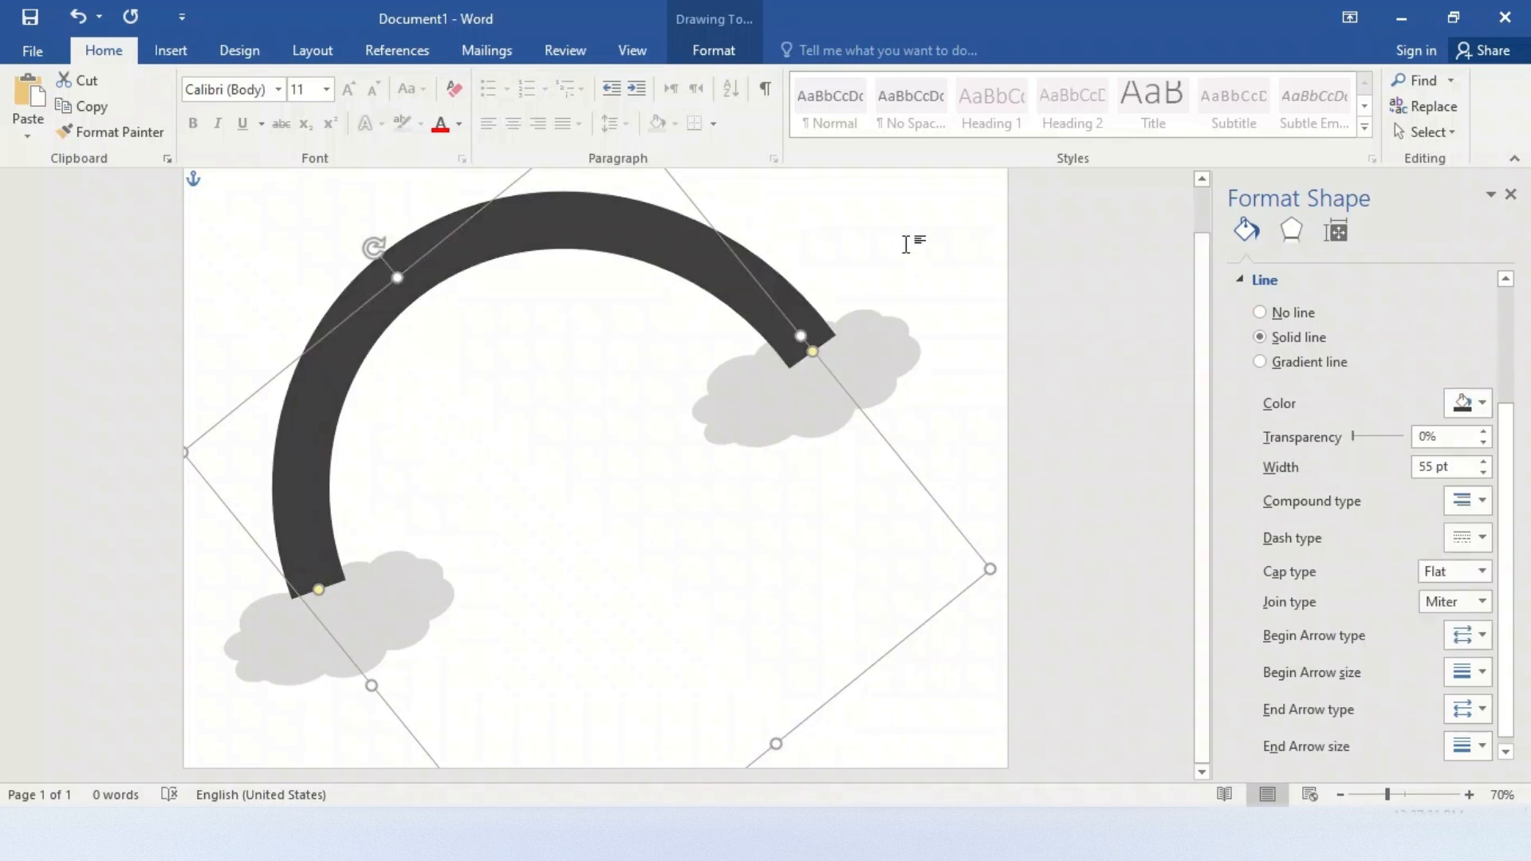
# Duplicate the dark gray arc and give the copy a 10 pt purple outline
pyautogui.hotkey('ctrl', 'd')
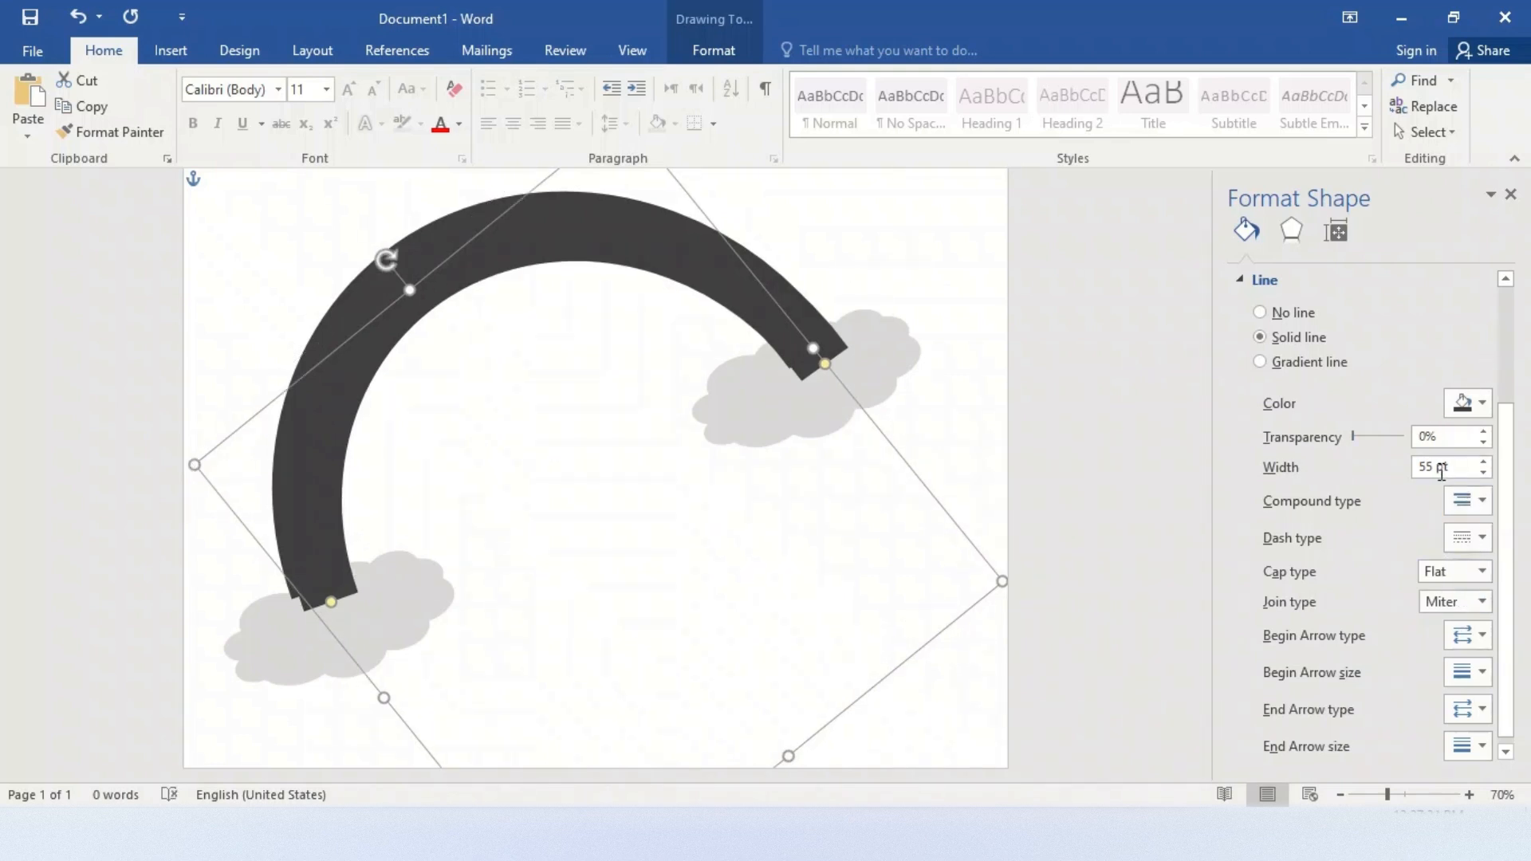
pyautogui.doubleClick(1432, 468)
pyautogui.press('BackSpace')
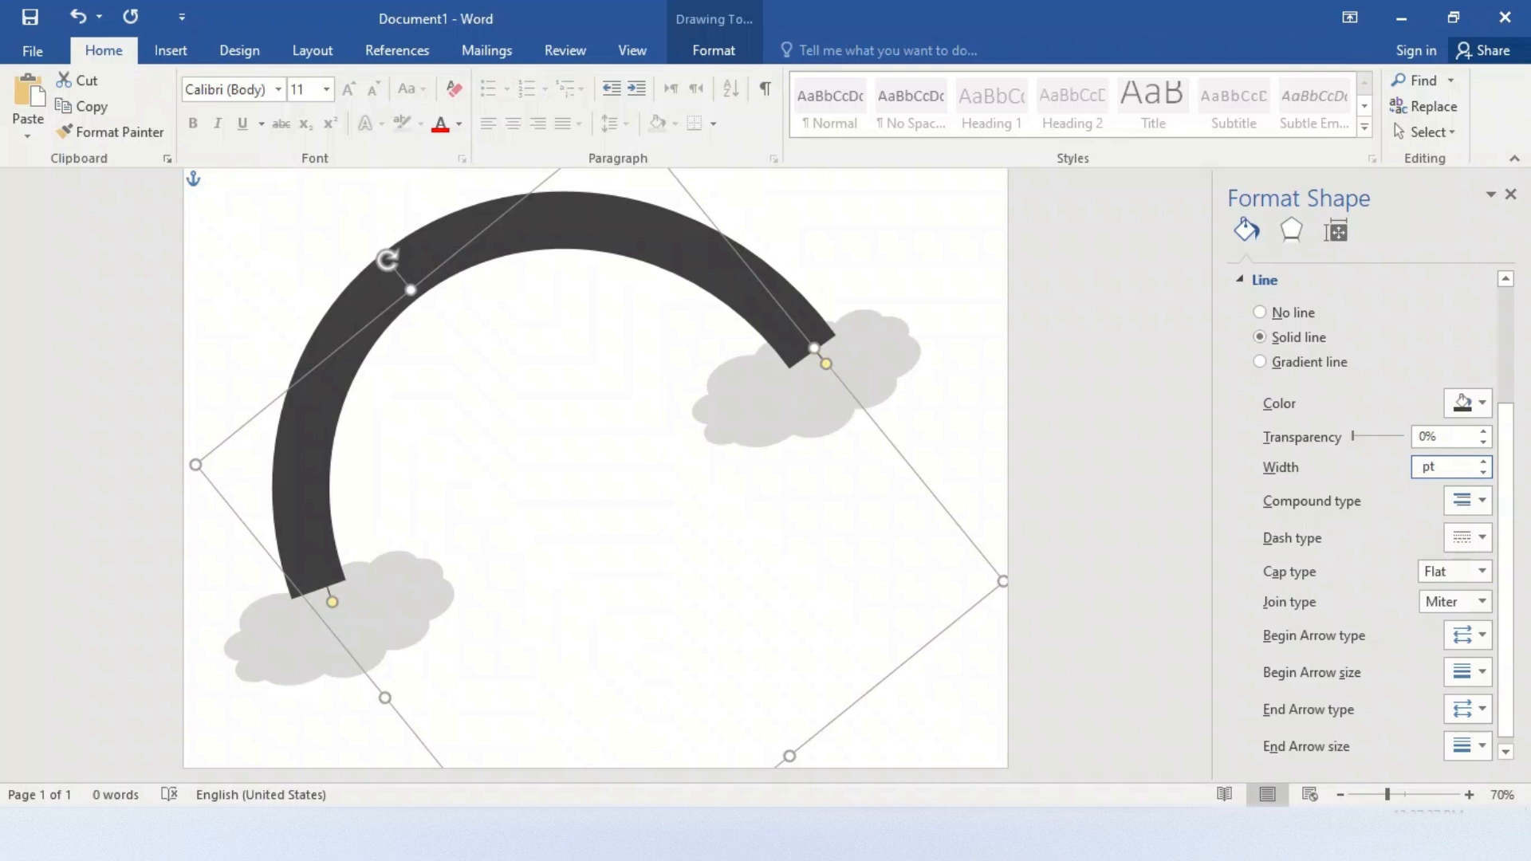
pyautogui.write('10')
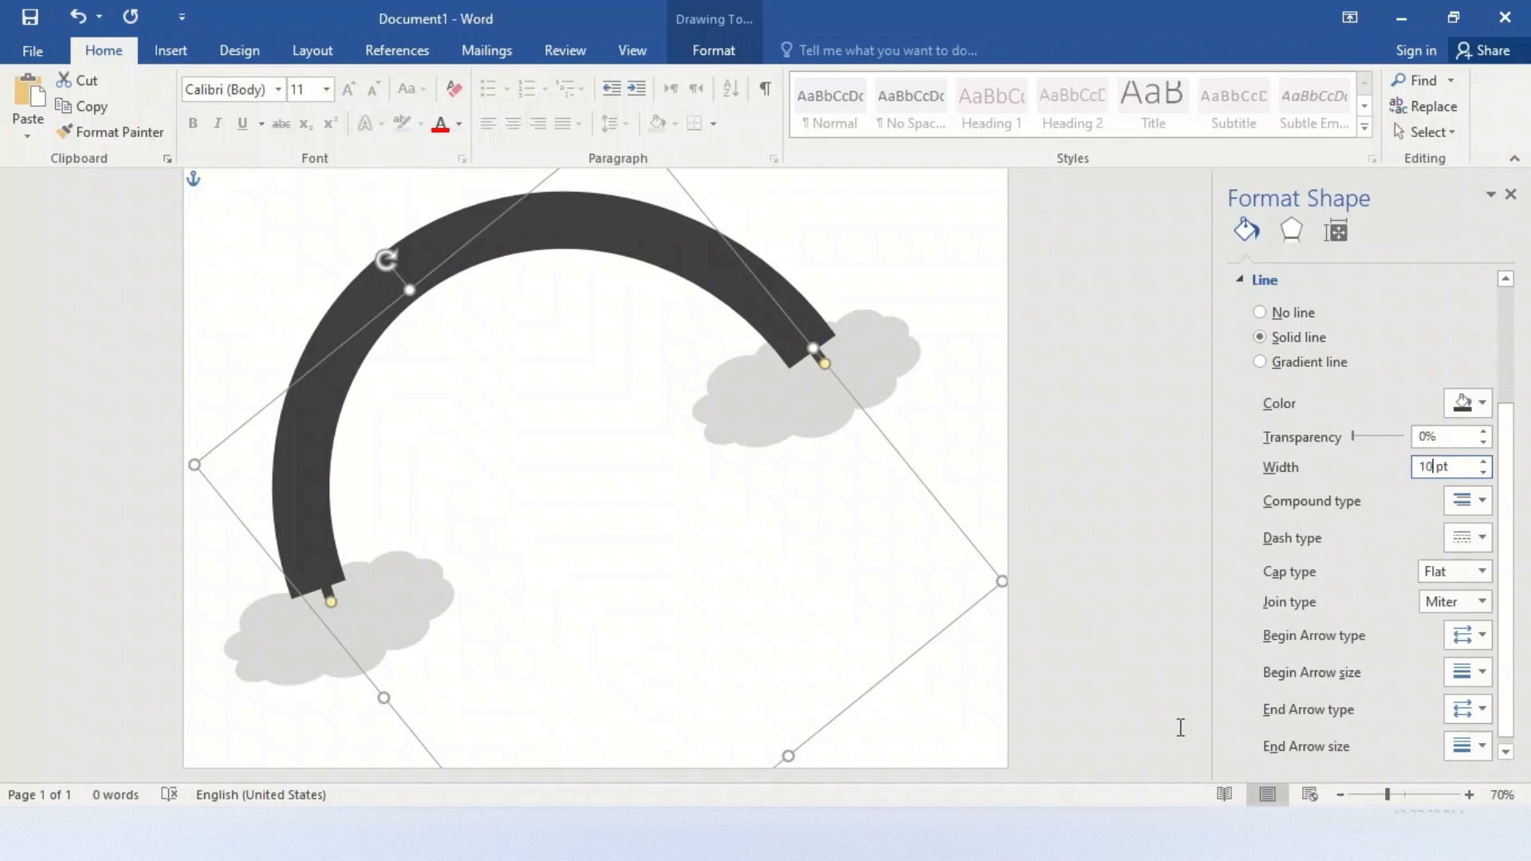
pyautogui.click(1483, 403)
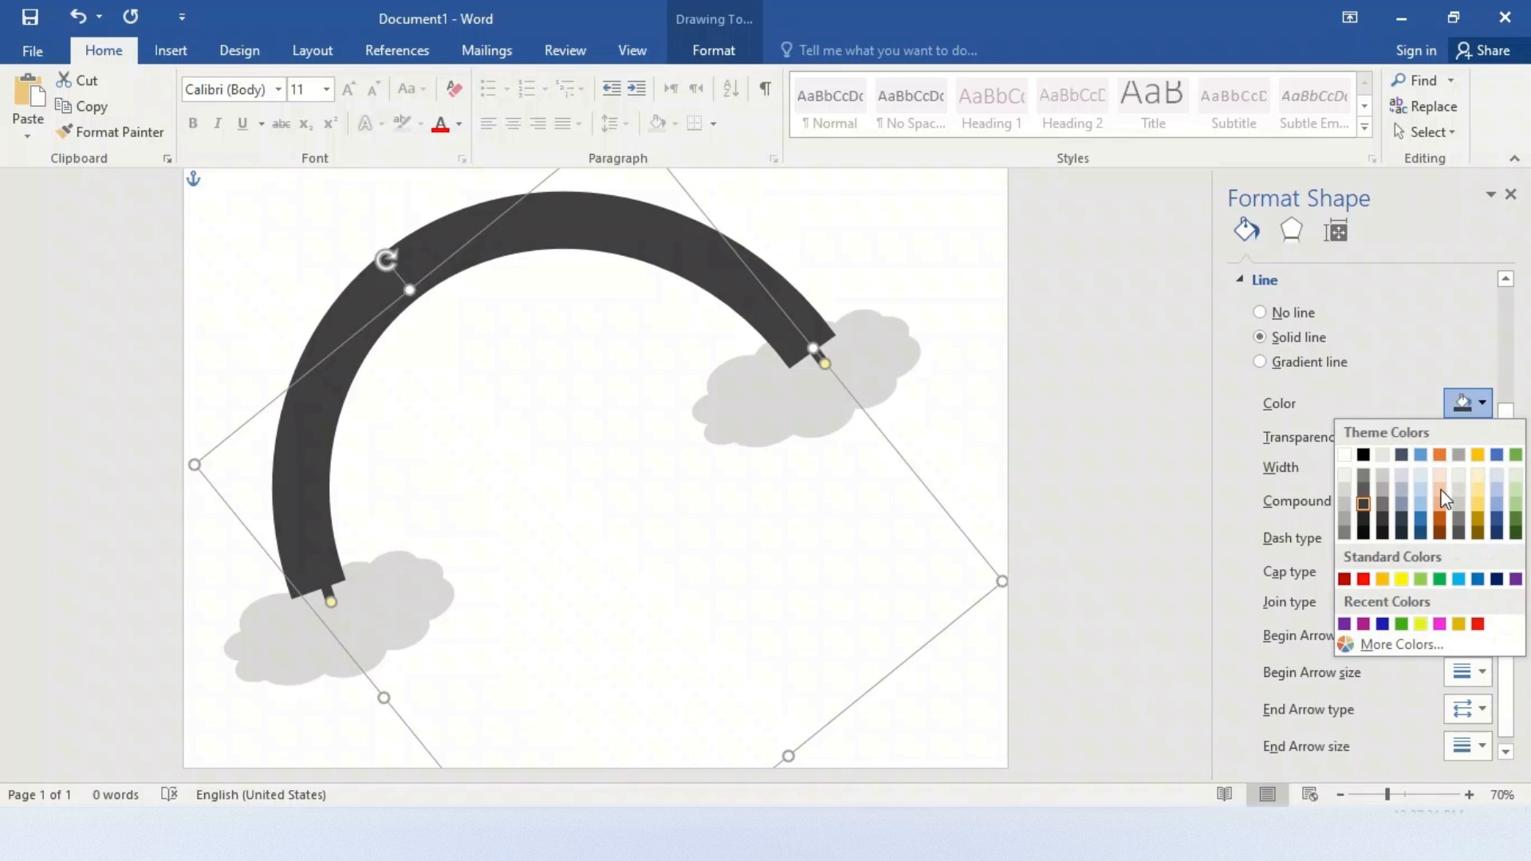
pyautogui.click(1345, 625)
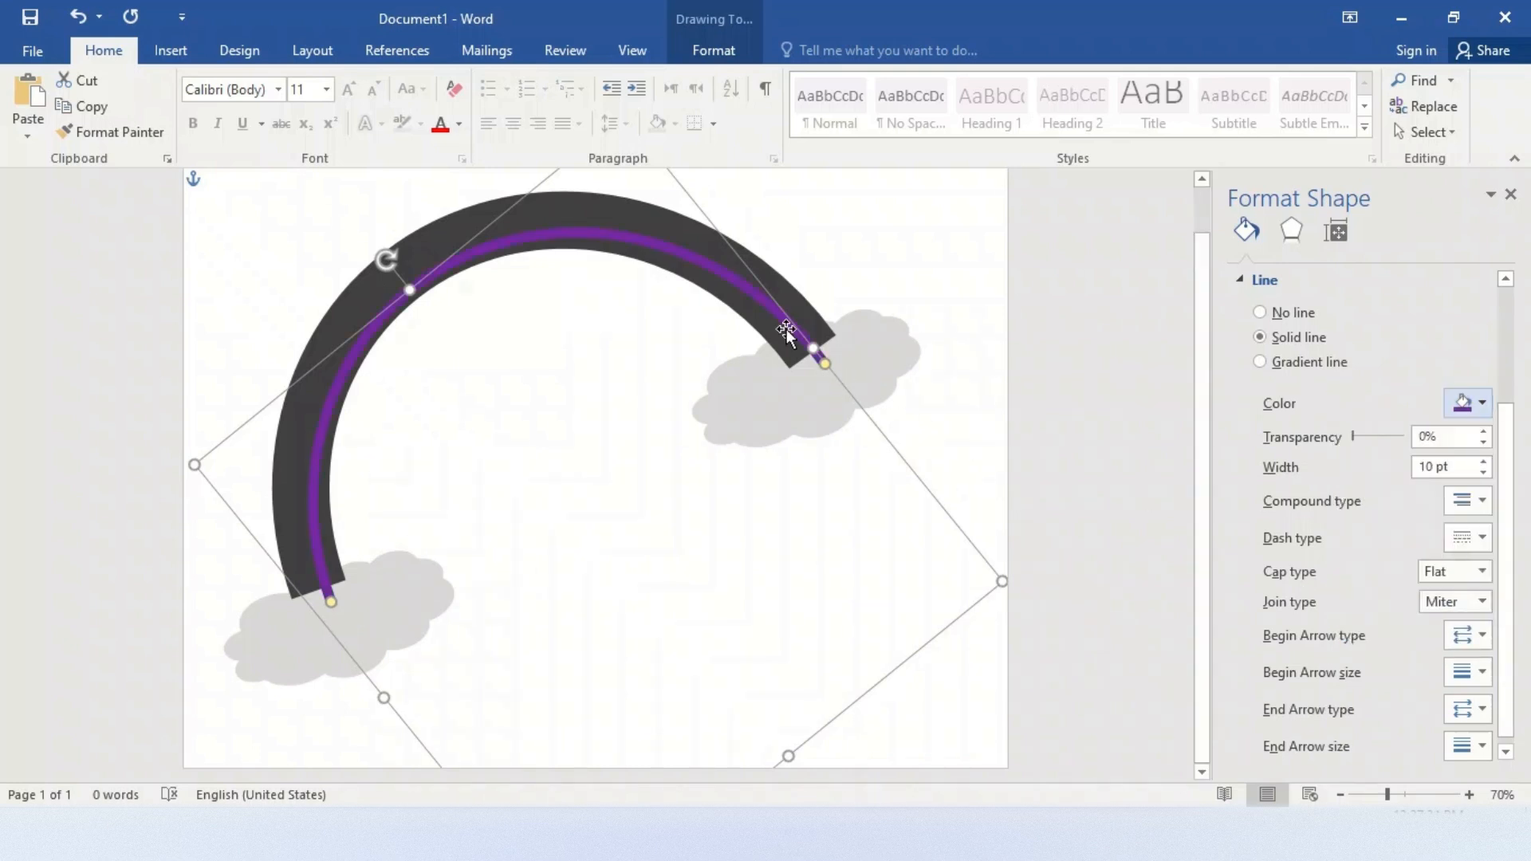
# Resize the purple arc and adjust both of its ends so it fits along the inner edge of the dark gray arc
pyautogui.moveTo(803, 345)
pyautogui.mouseDown()
pyautogui.moveTo(810, 356)
pyautogui.moveTo(779, 337)
pyautogui.mouseUp()
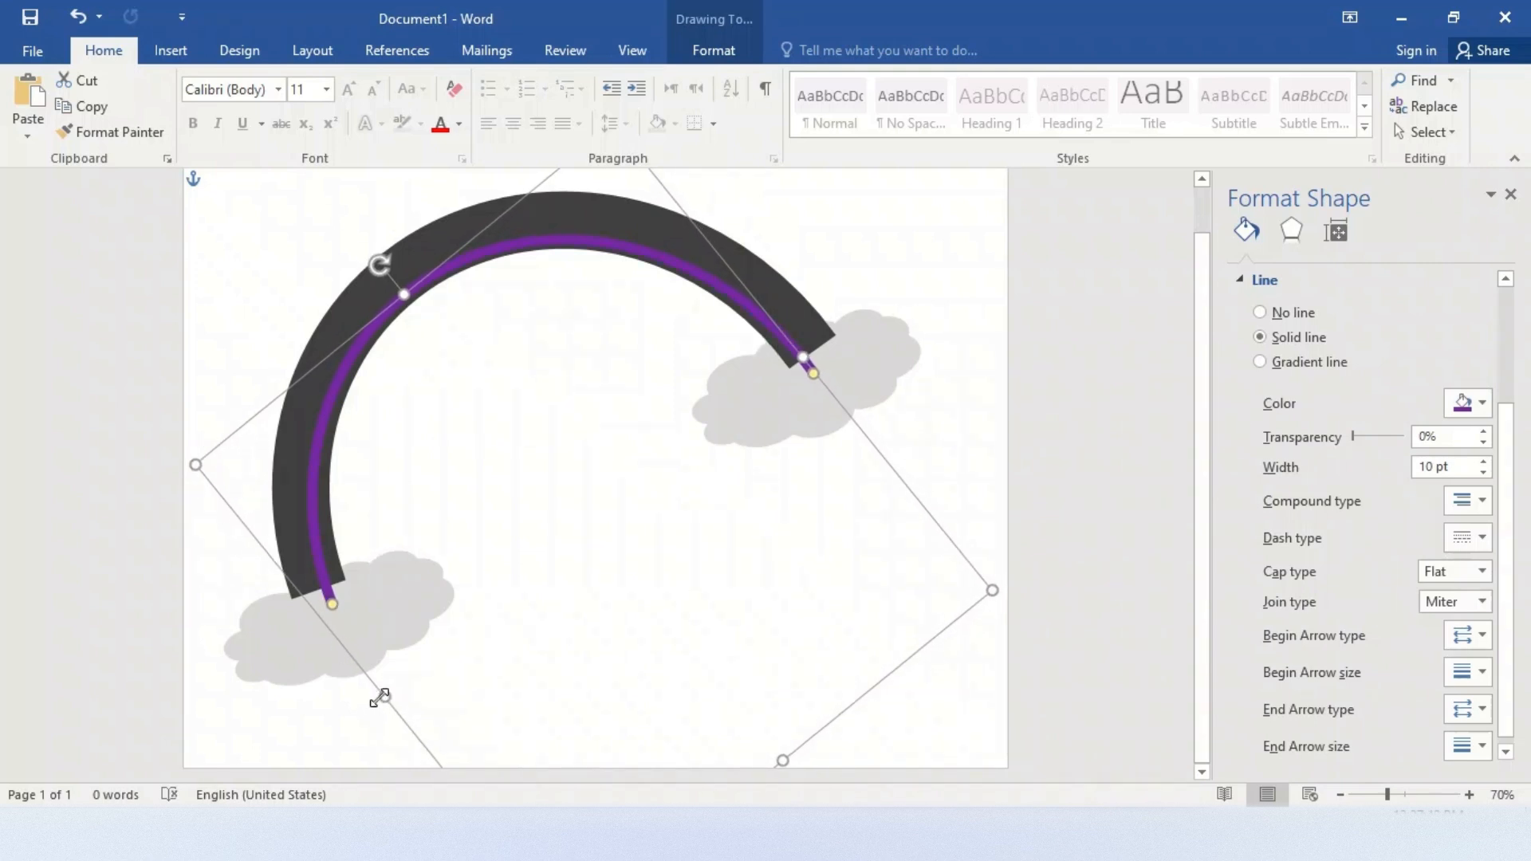
pyautogui.moveTo(382, 693); pyautogui.dragTo(396, 681)
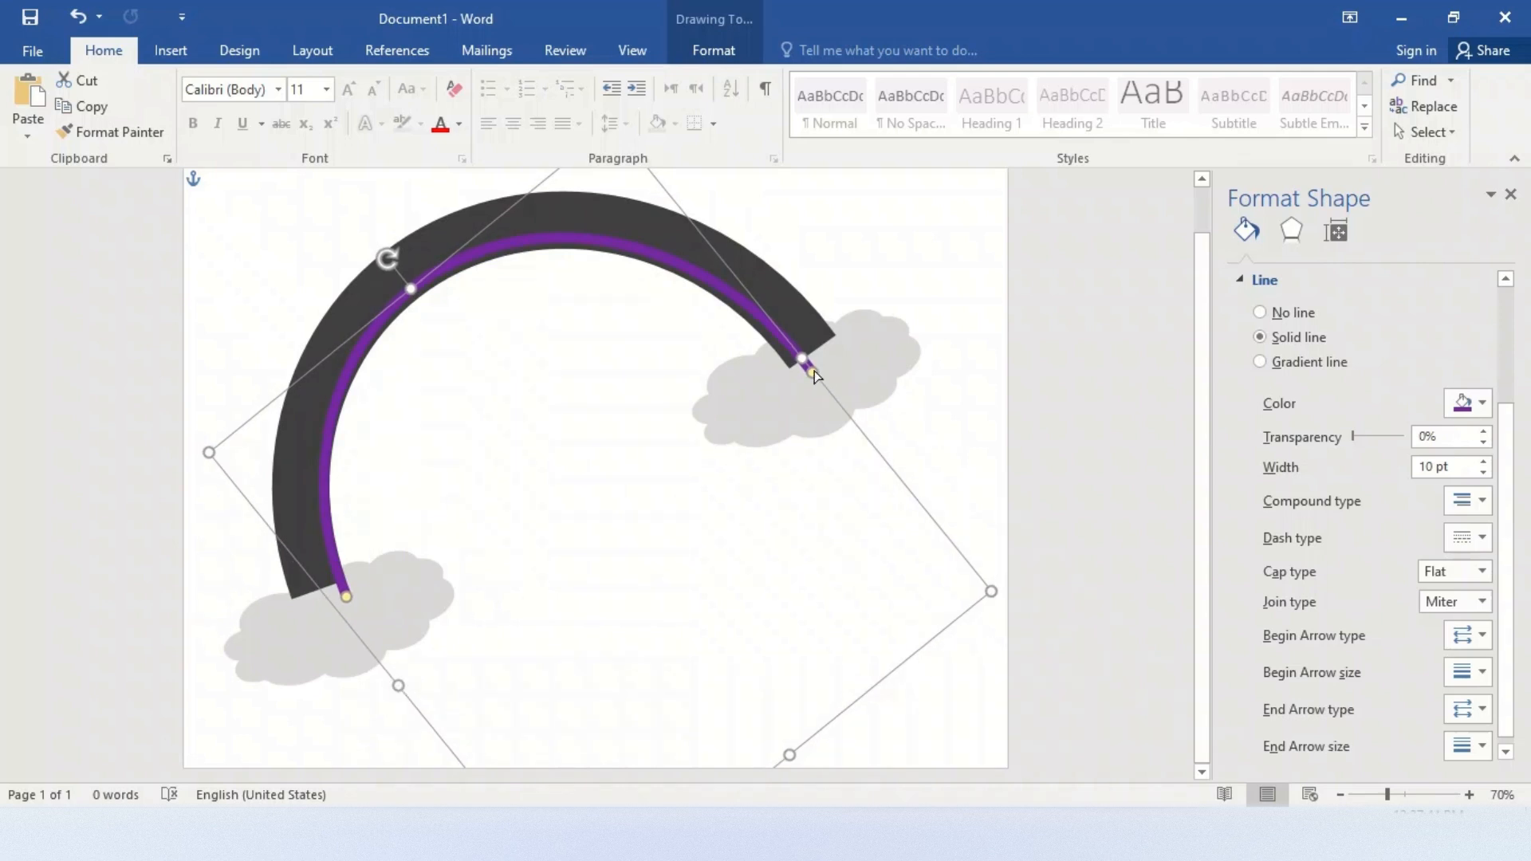
pyautogui.moveTo(813, 375); pyautogui.dragTo(802, 365)
pyautogui.moveTo(802, 364); pyautogui.dragTo(794, 366)
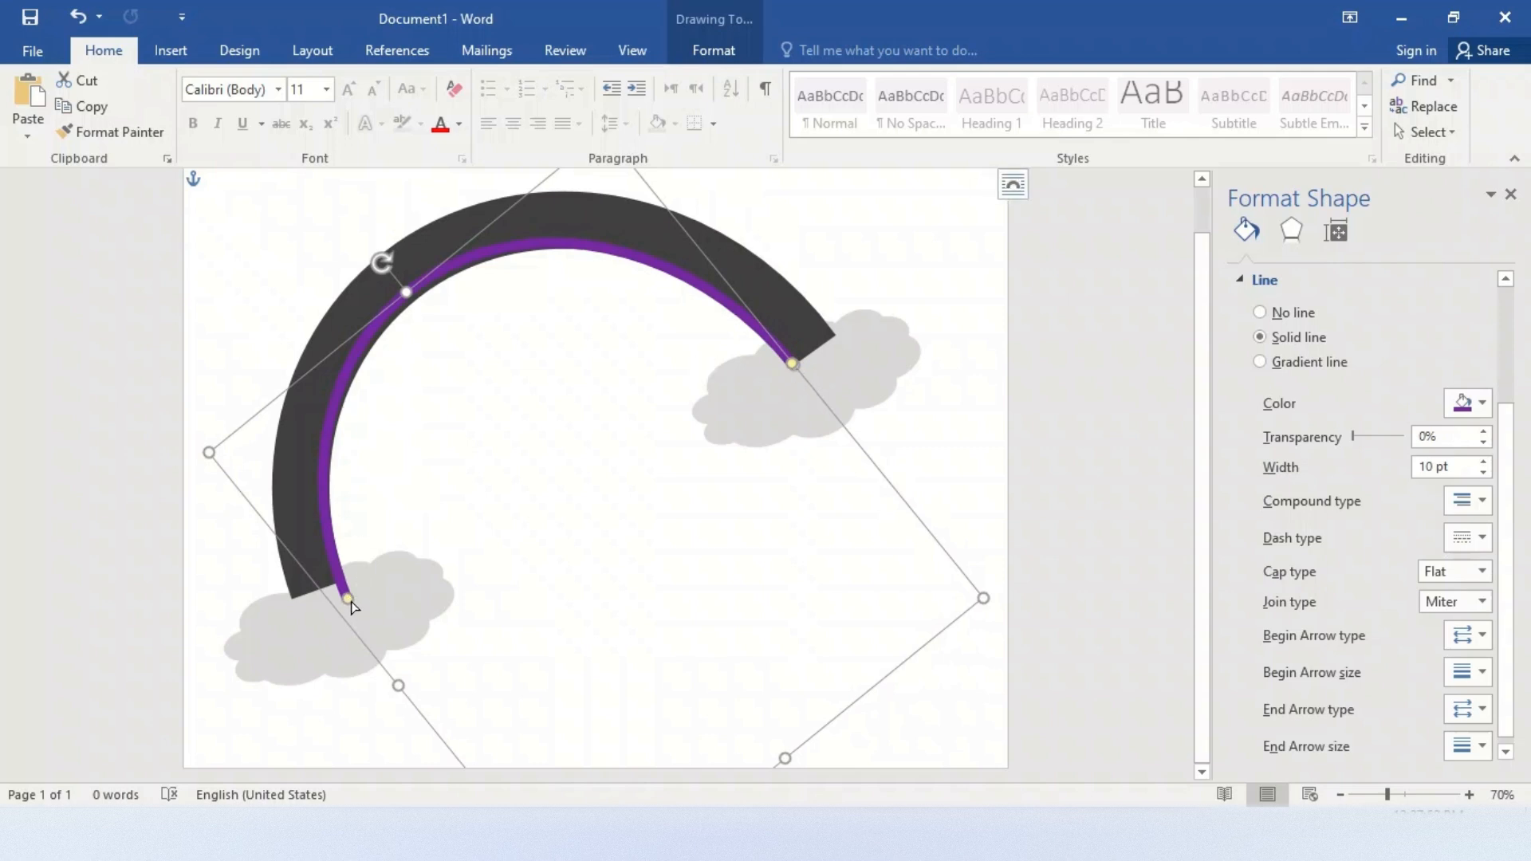
pyautogui.moveTo(347, 598); pyautogui.dragTo(340, 583)
pyautogui.moveTo(400, 691); pyautogui.dragTo(403, 679)
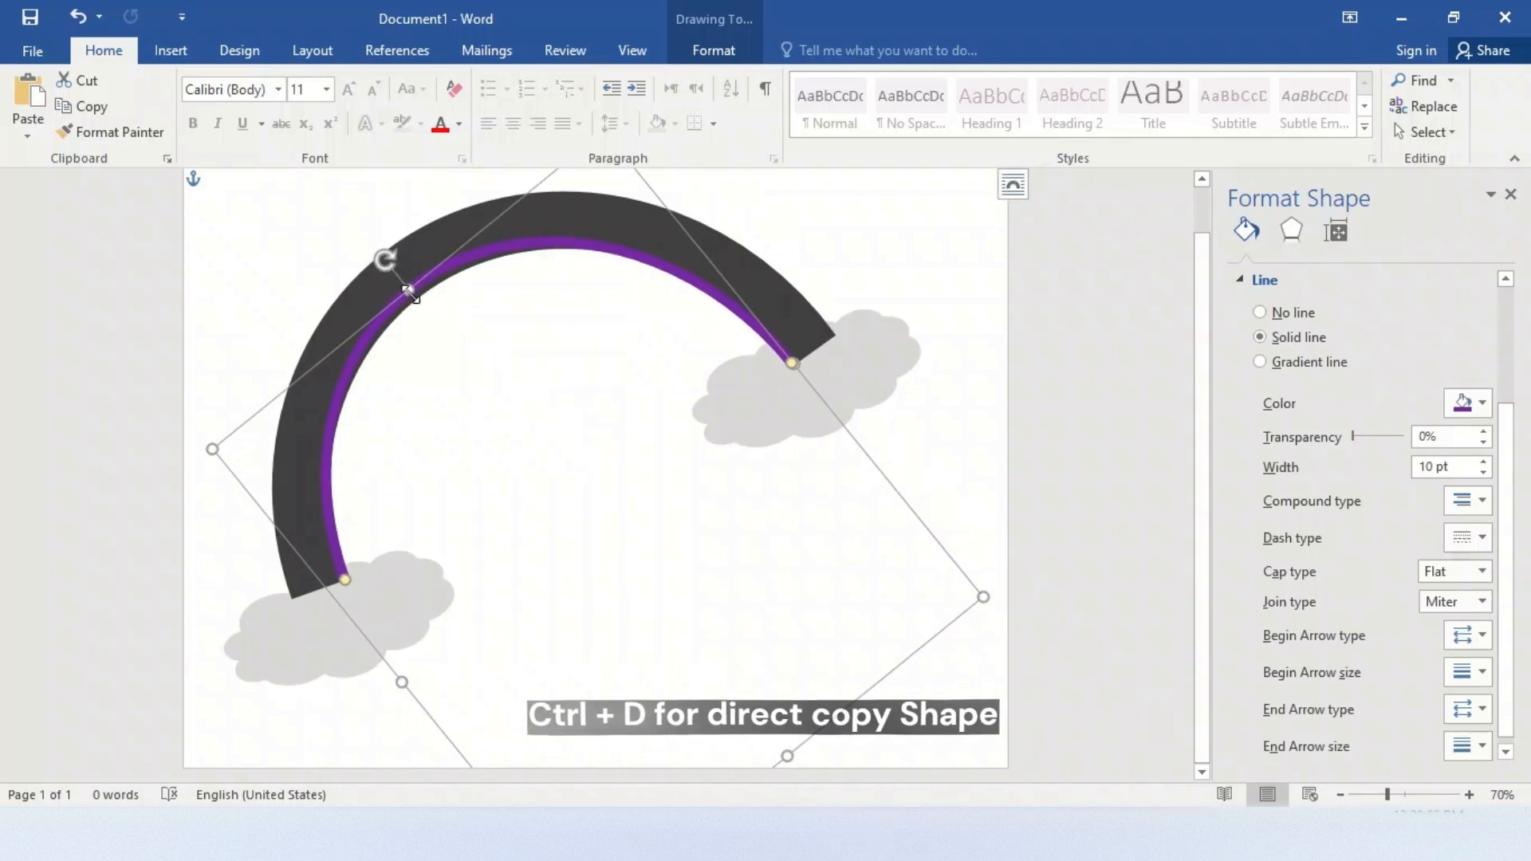
pyautogui.moveTo(411, 293); pyautogui.dragTo(414, 293)
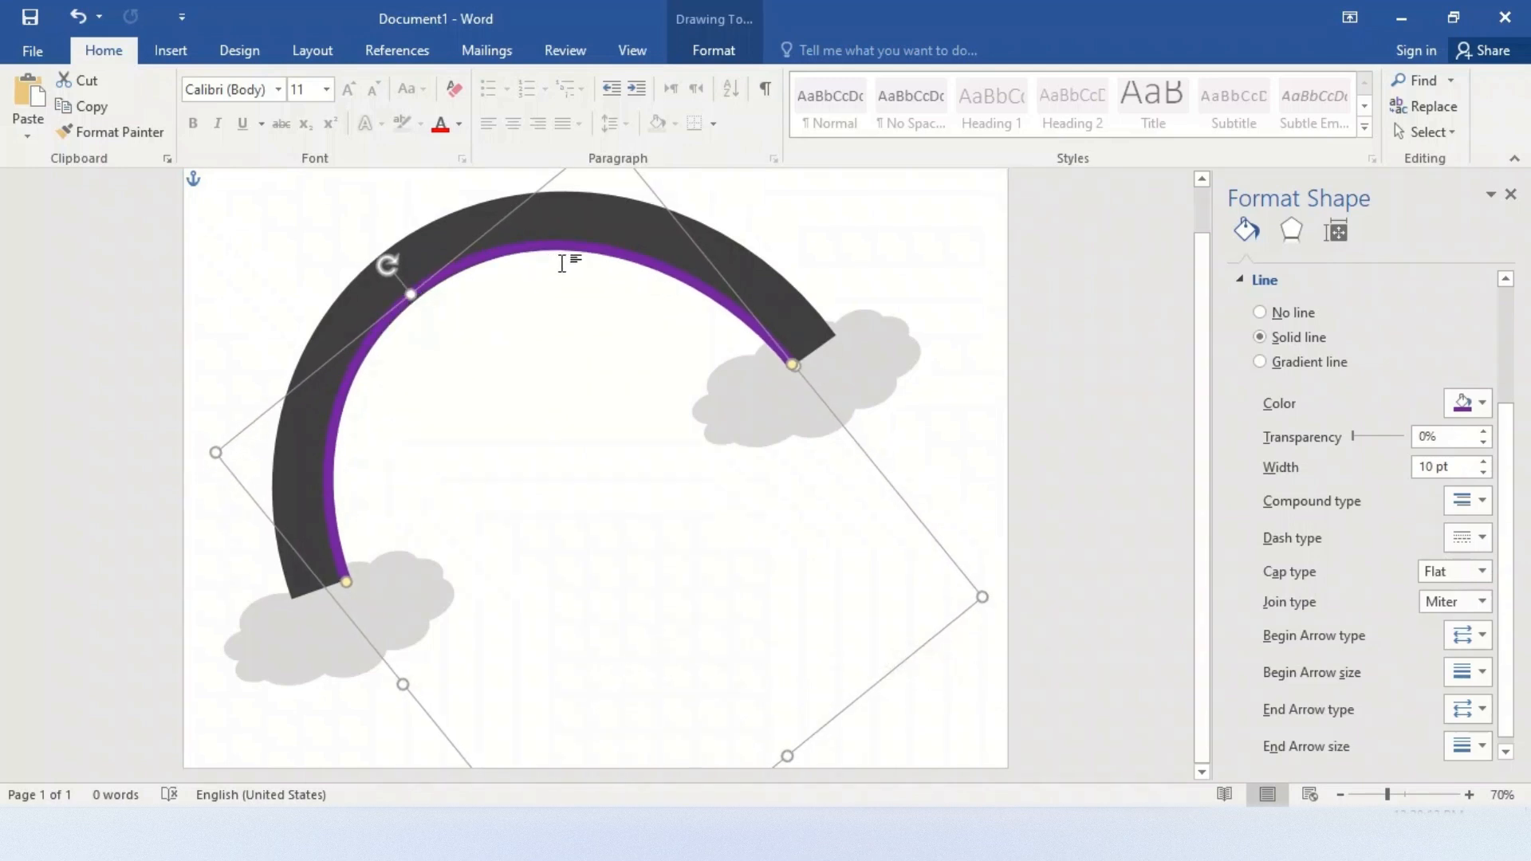
# Duplicate the purple arc and shift the copy outward onto the dark gray arc, leaving its outline width at 10 pt
pyautogui.hotkey('ctrl', 'd')
pyautogui.moveTo(552, 265); pyautogui.dragTo(520, 253)
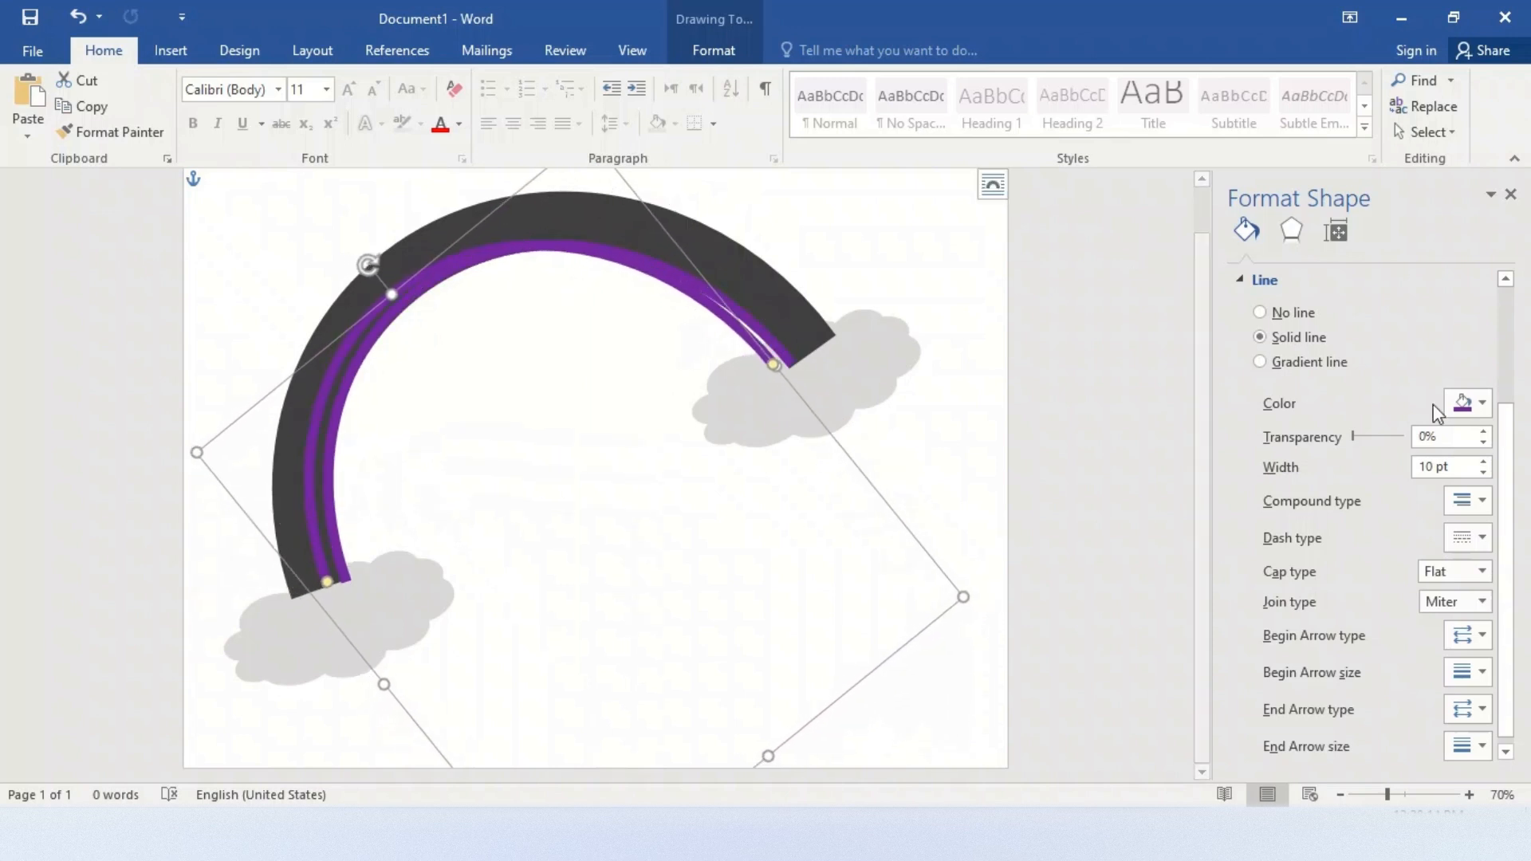
pyautogui.click(1483, 463)
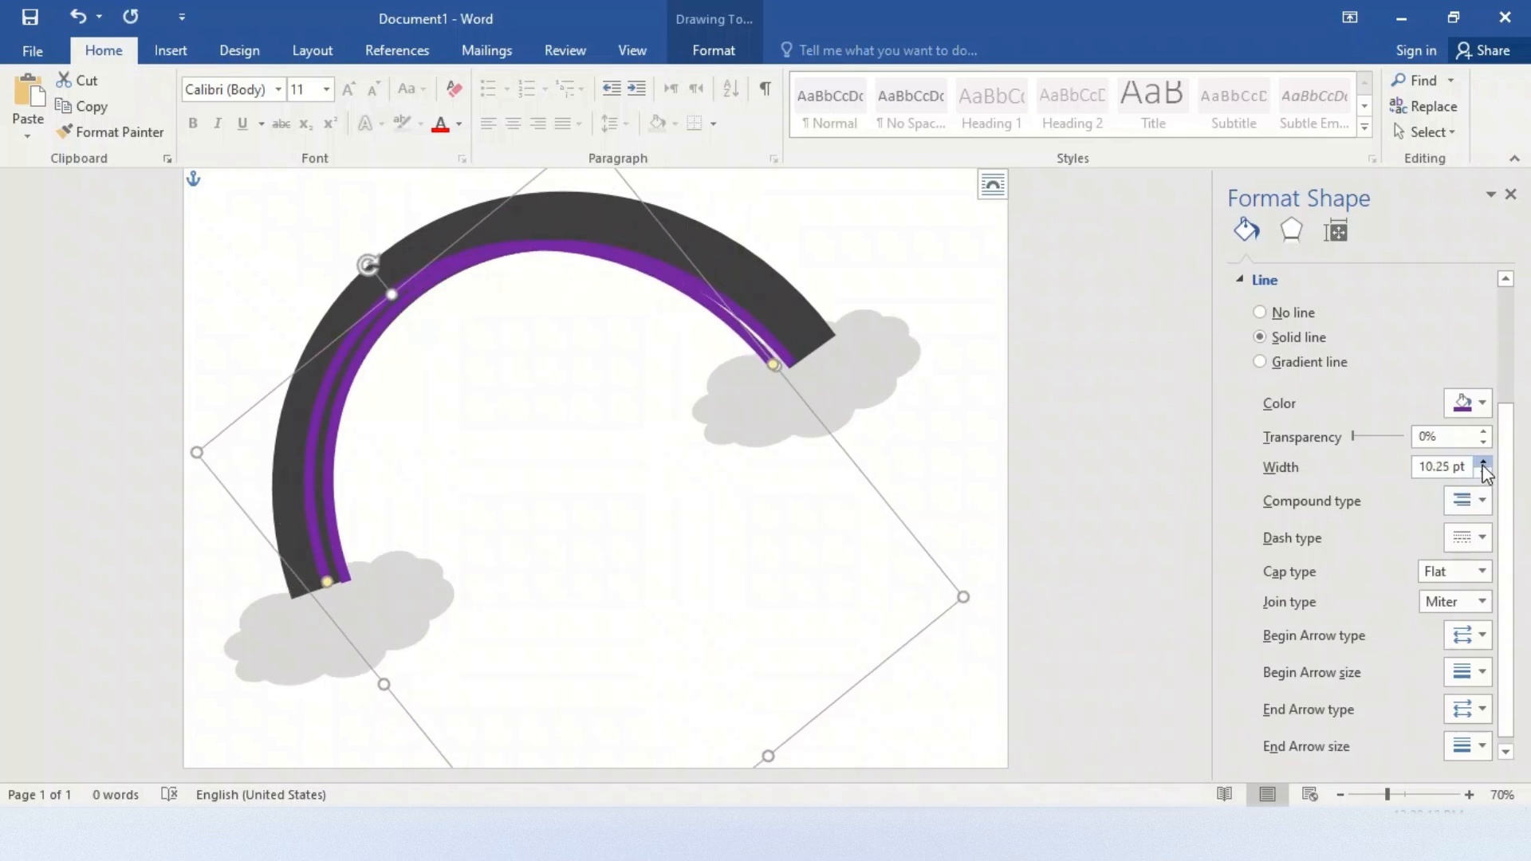
pyautogui.click(1483, 471)
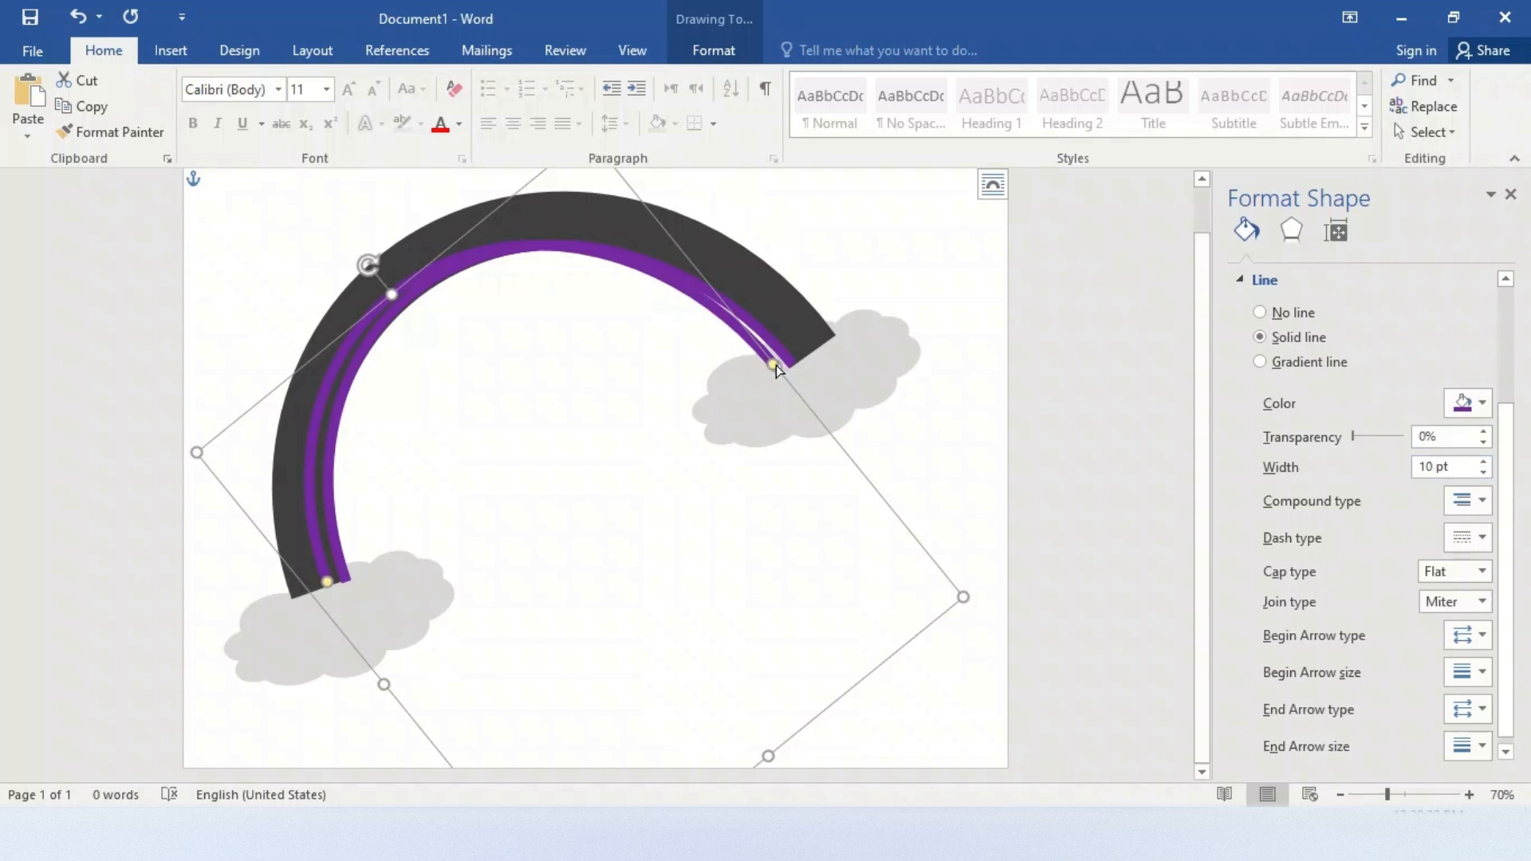
# Resize and nudge the copied purple arc, adjusting both ends, so it lies flush along the first purple arc's outer edge
pyautogui.moveTo(773, 366)
pyautogui.mouseDown()
pyautogui.moveTo(793, 381)
pyautogui.moveTo(798, 351)
pyautogui.mouseUp()
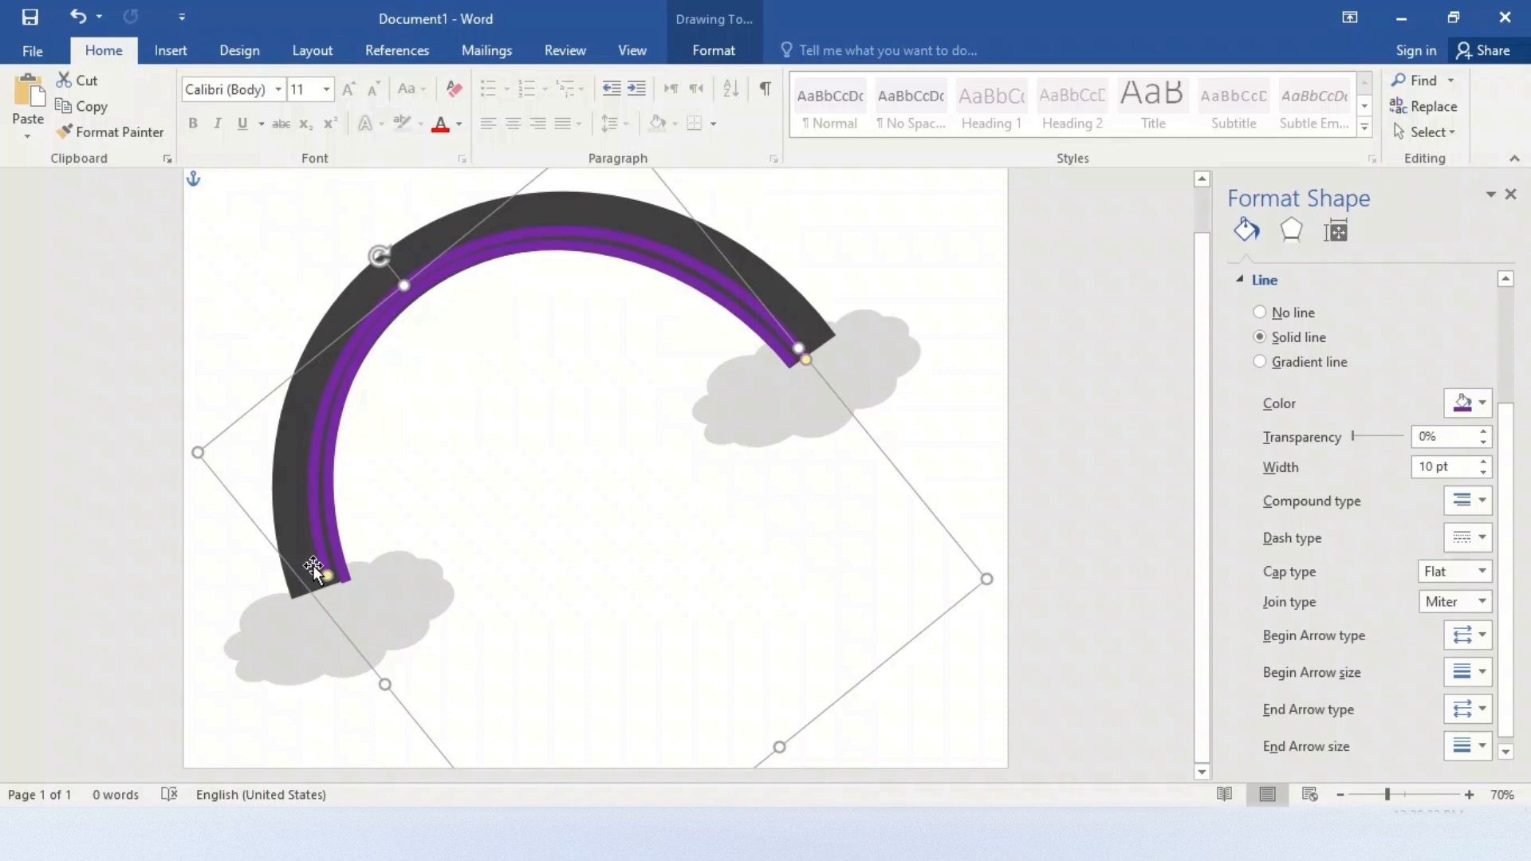
pyautogui.click(334, 585)
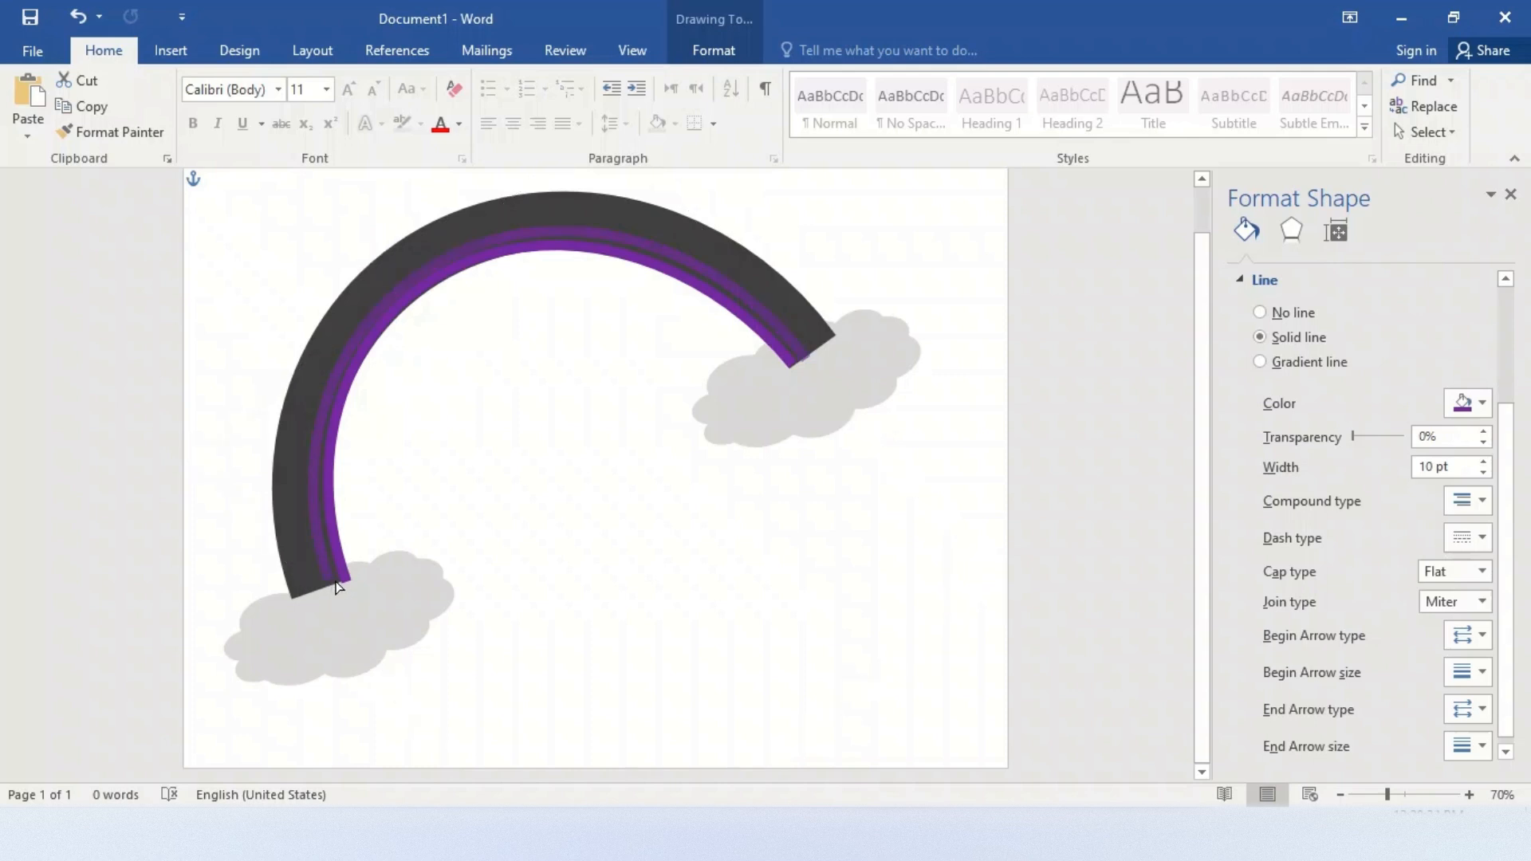
pyautogui.click(339, 588)
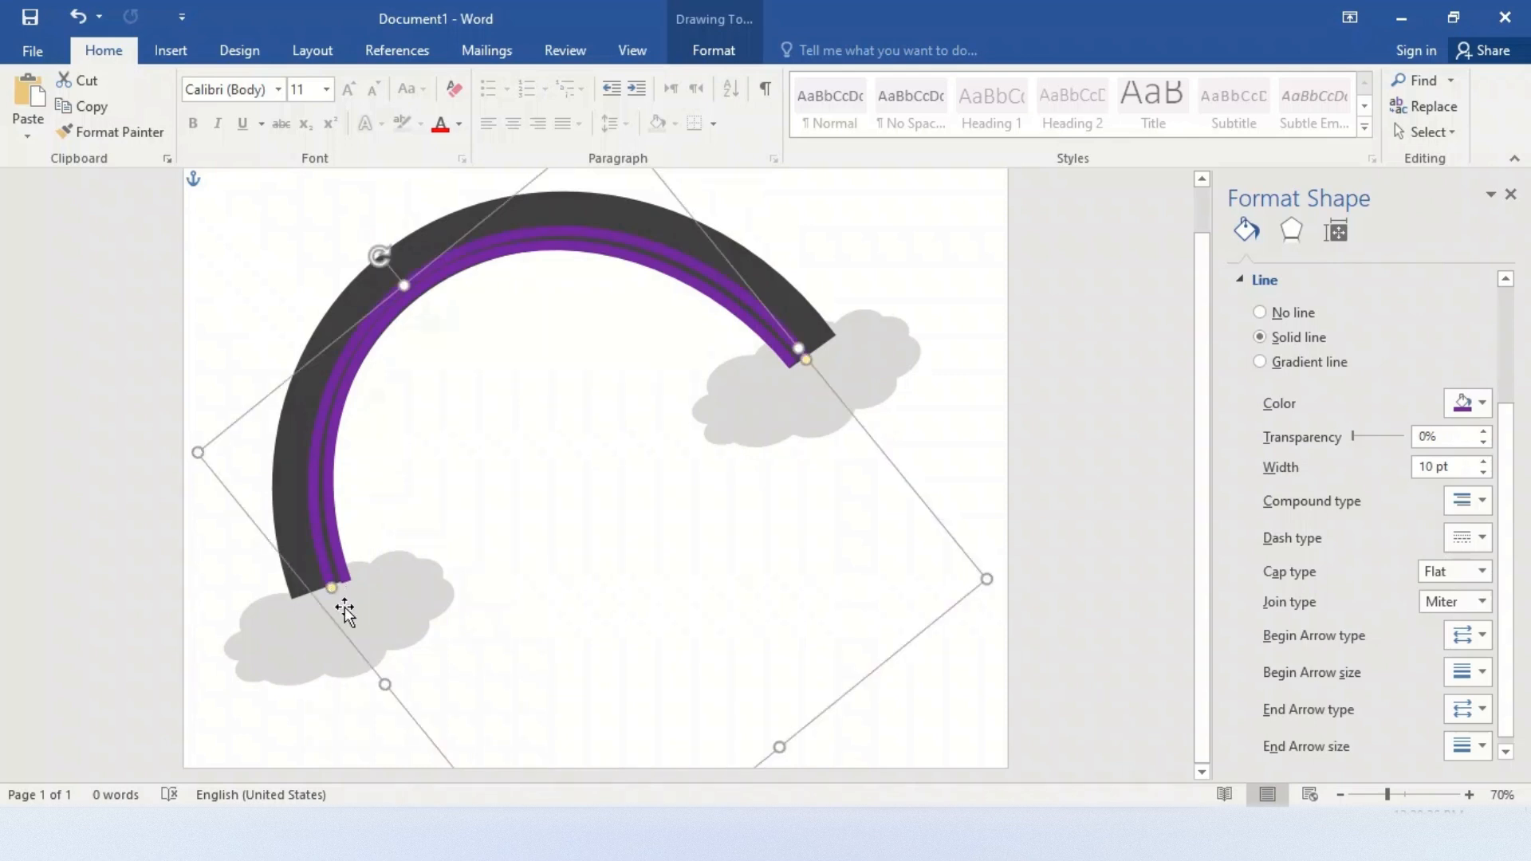
pyautogui.moveTo(386, 685); pyautogui.dragTo(390, 682)
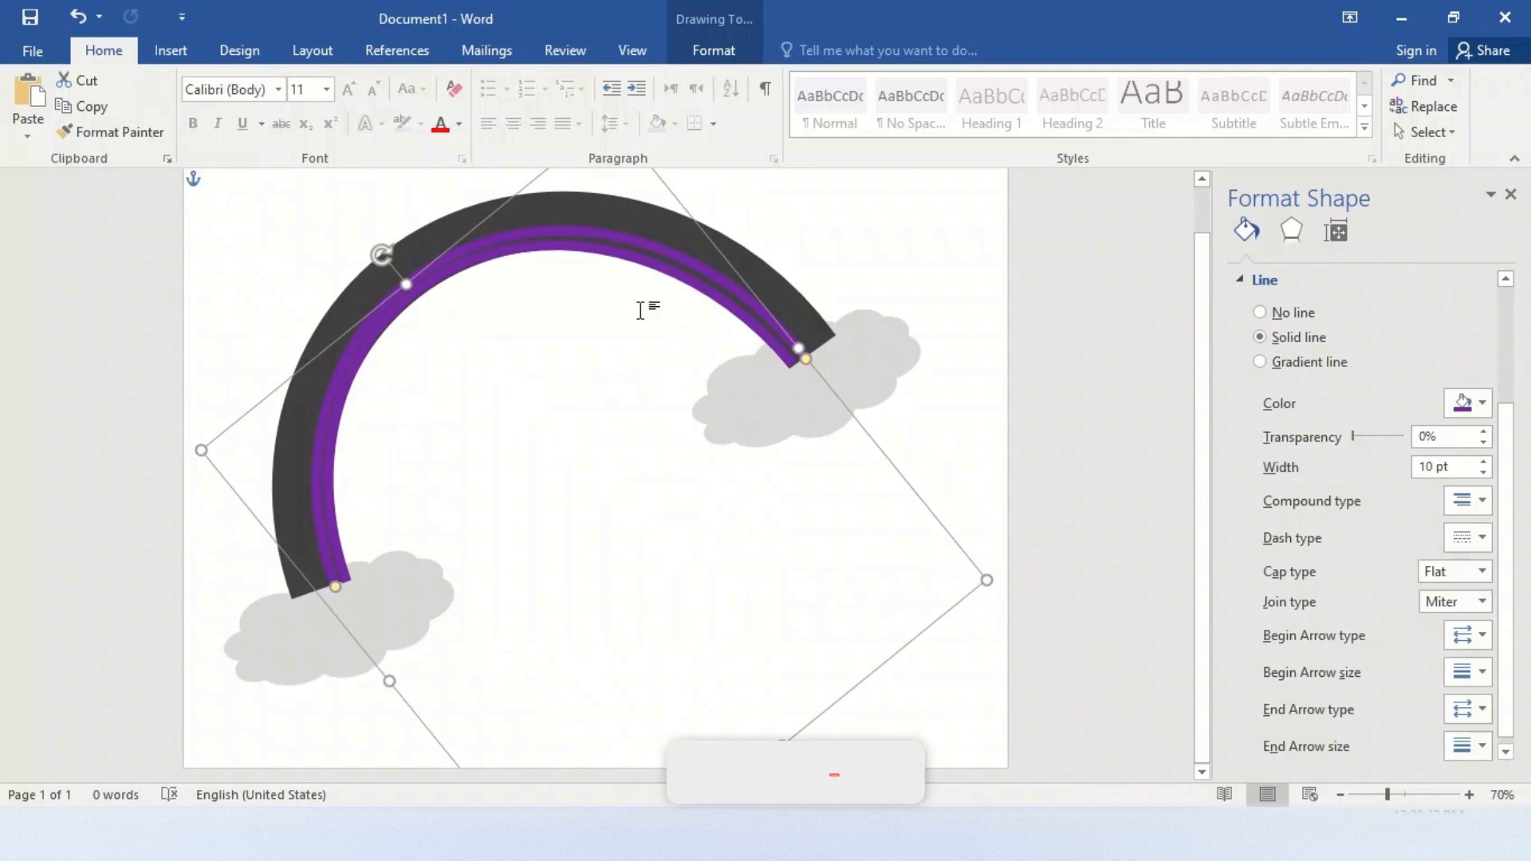
pyautogui.moveTo(802, 349); pyautogui.dragTo(803, 362)
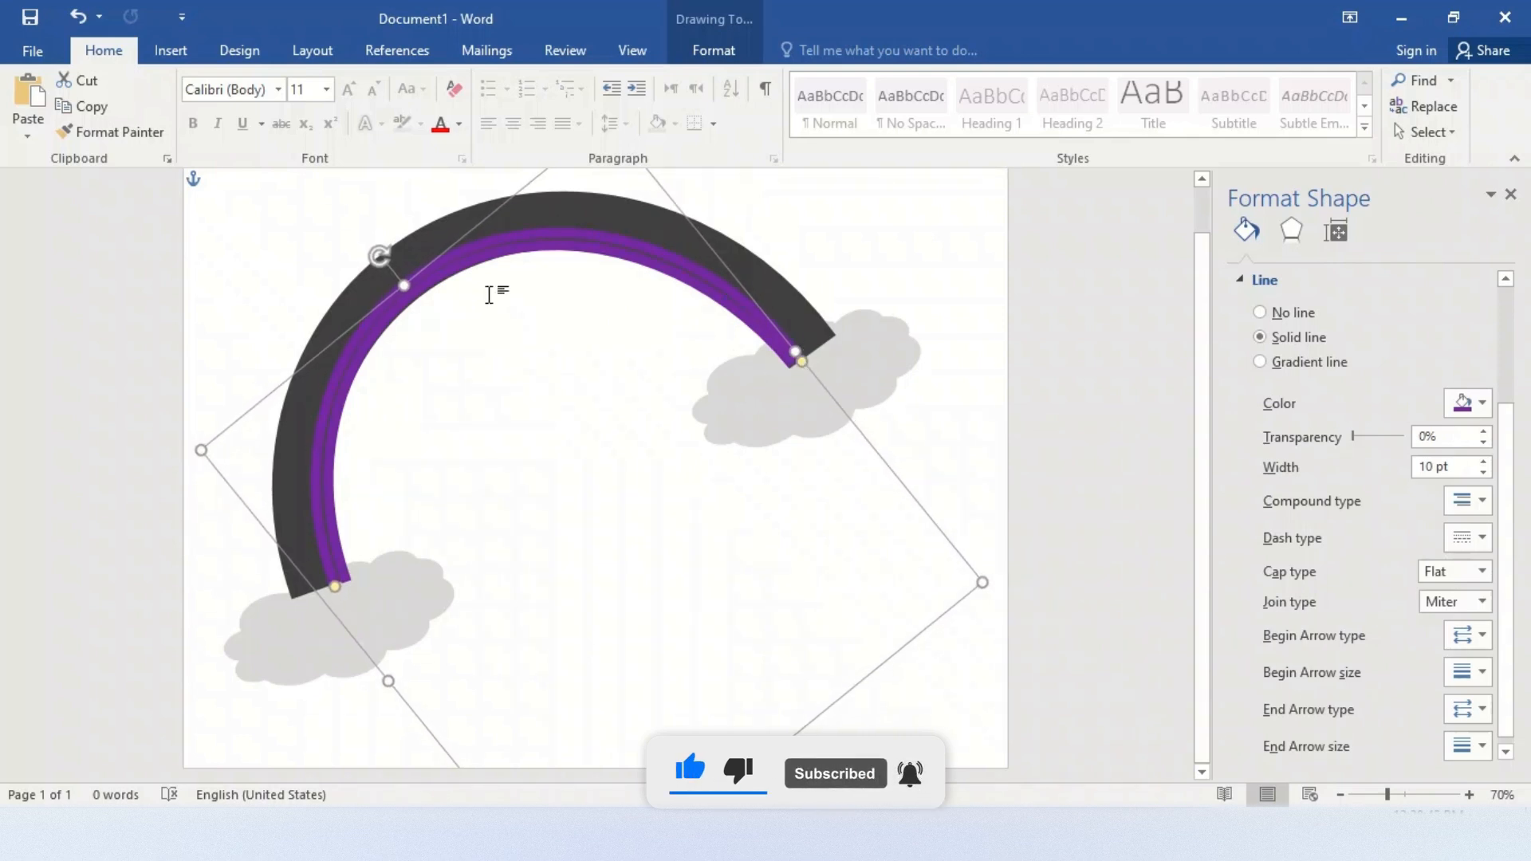
pyautogui.moveTo(404, 286); pyautogui.dragTo(407, 287)
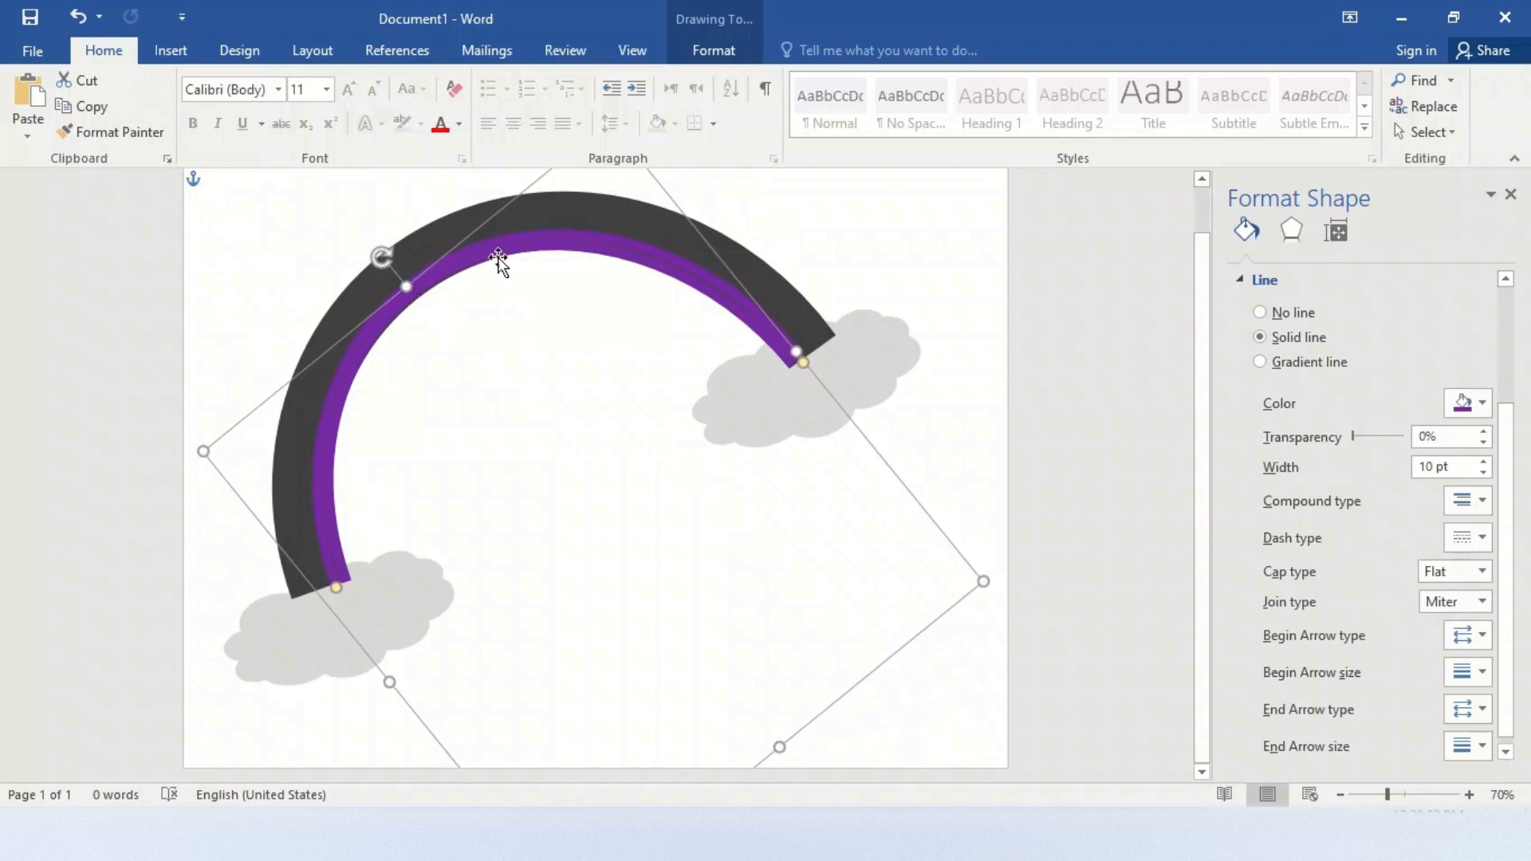
pyautogui.moveTo(1201, 446); pyautogui.dragTo(1202, 400)
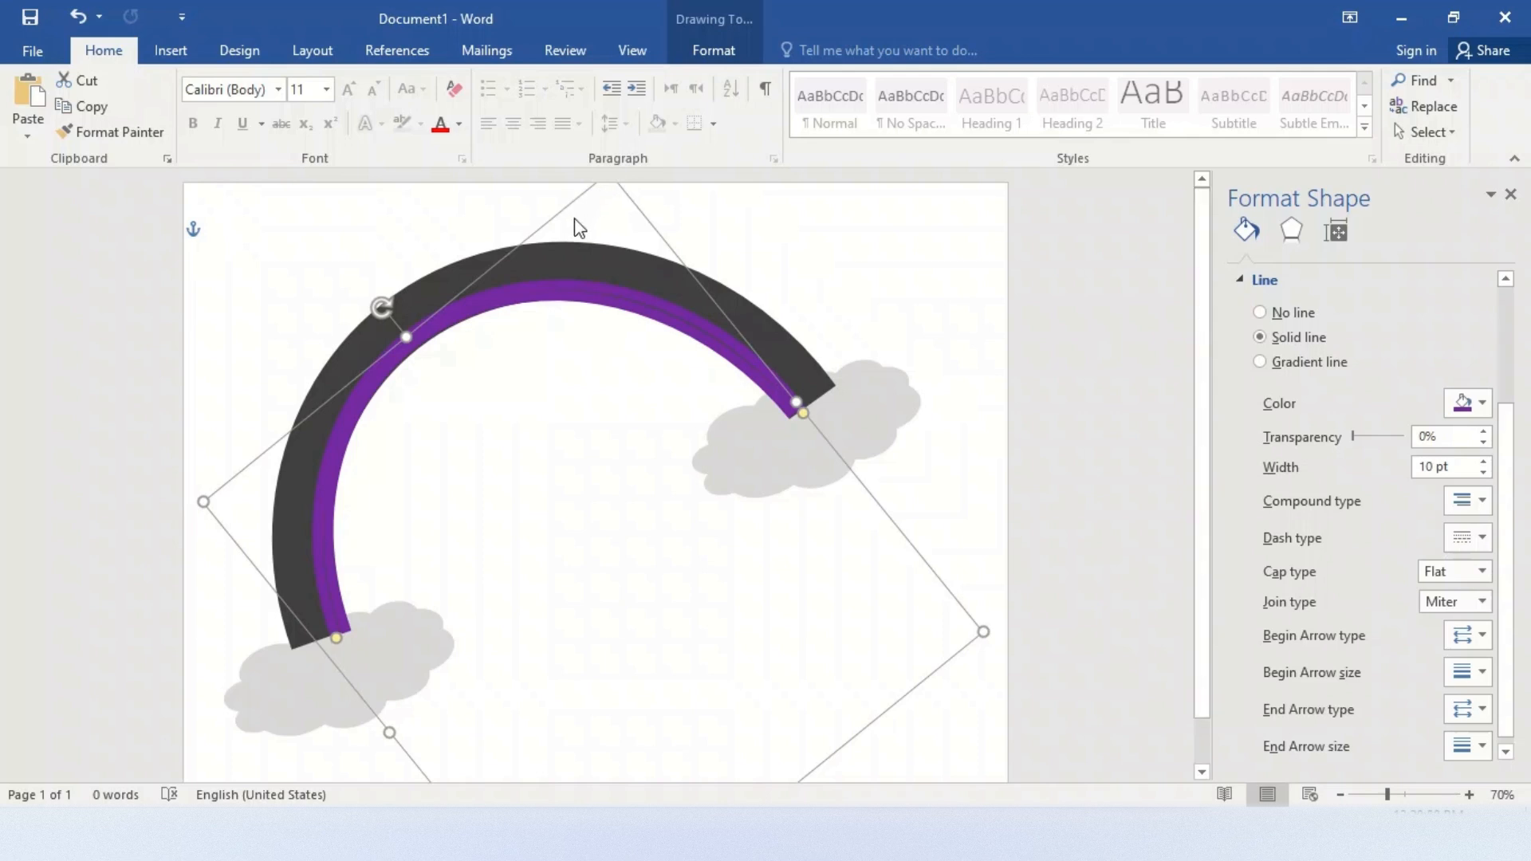
pyautogui.moveTo(474, 288); pyautogui.dragTo(470, 285)
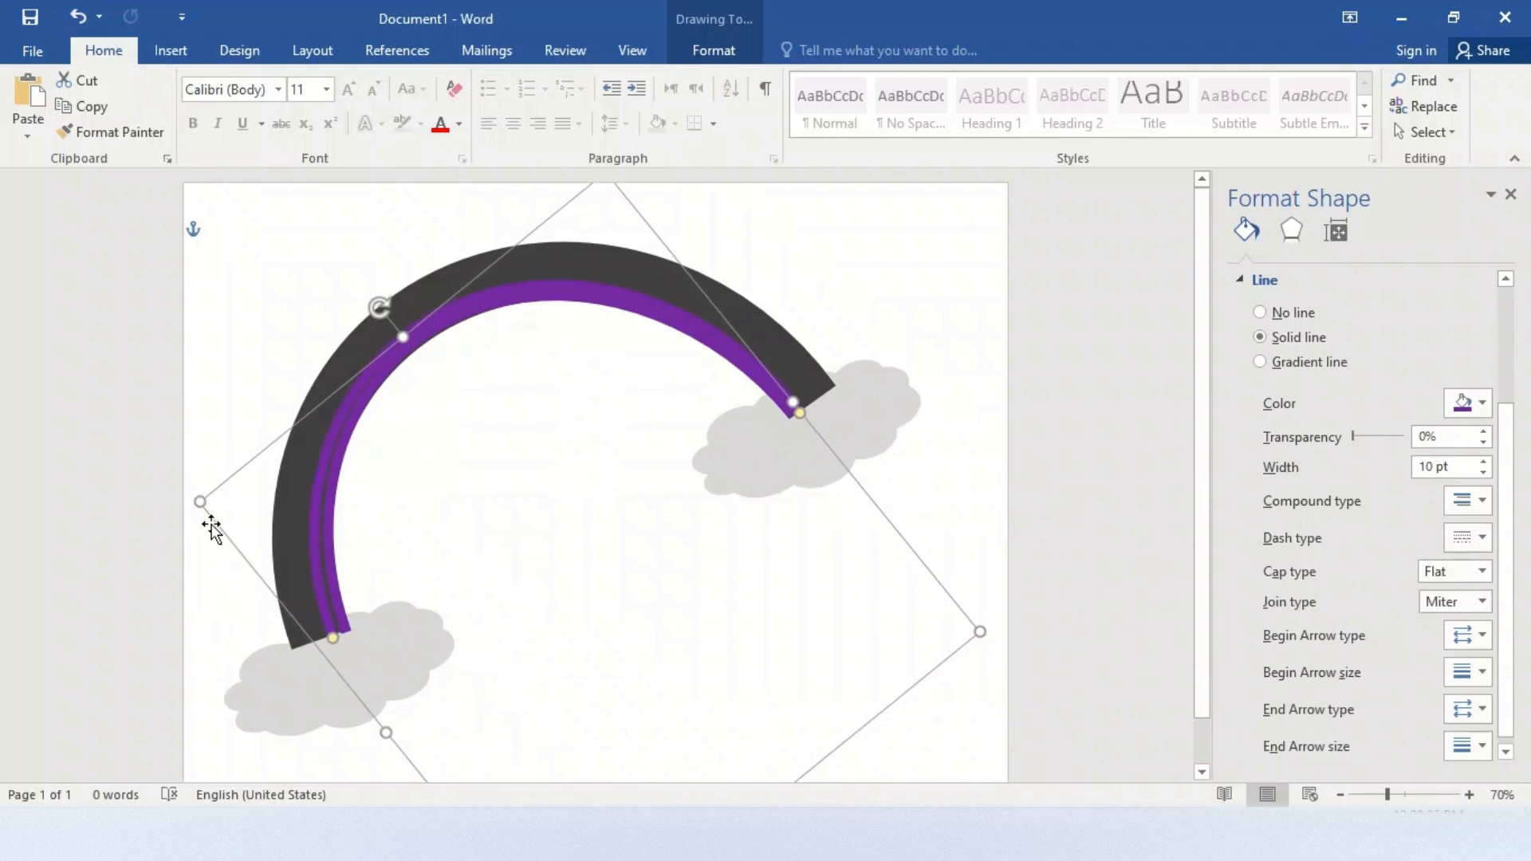
pyautogui.moveTo(205, 504); pyautogui.dragTo(207, 503)
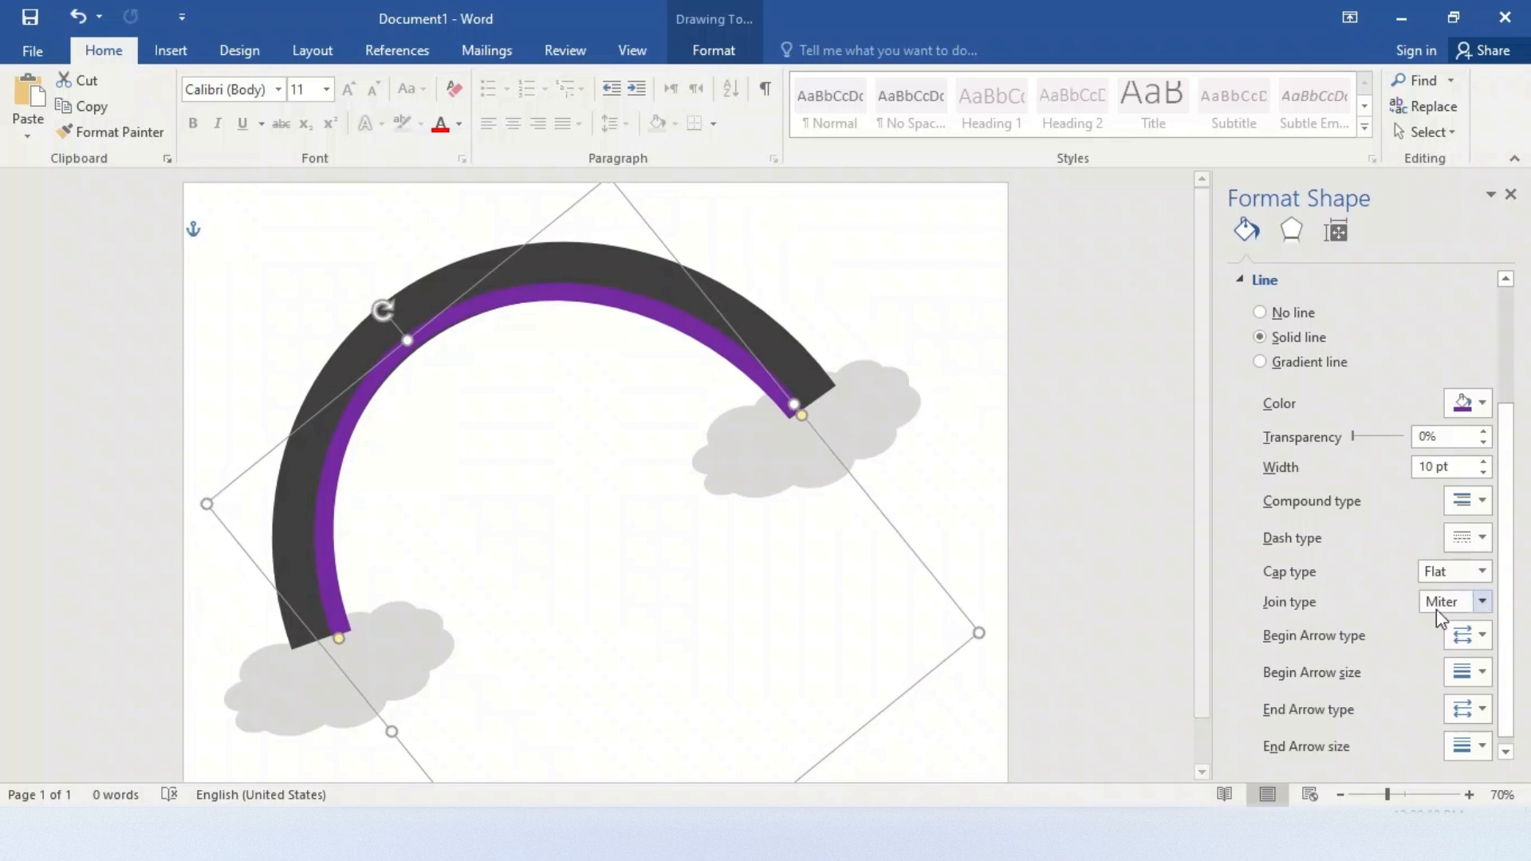
# Color the outer purple arc magenta and fine-tune its size so it stays flush against the inner purple arc
pyautogui.click(1481, 403)
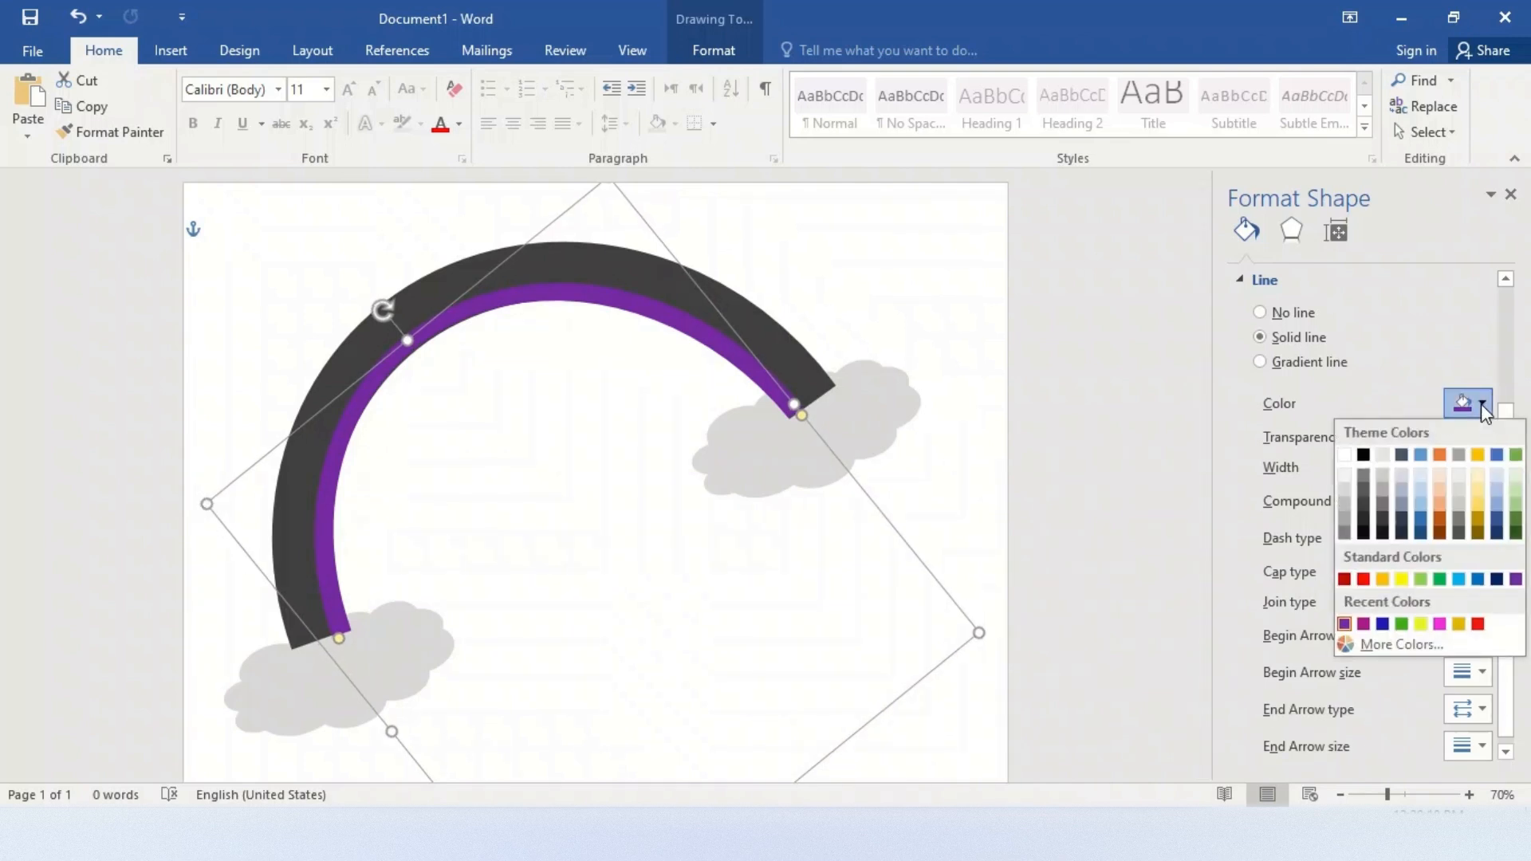
pyautogui.click(1364, 624)
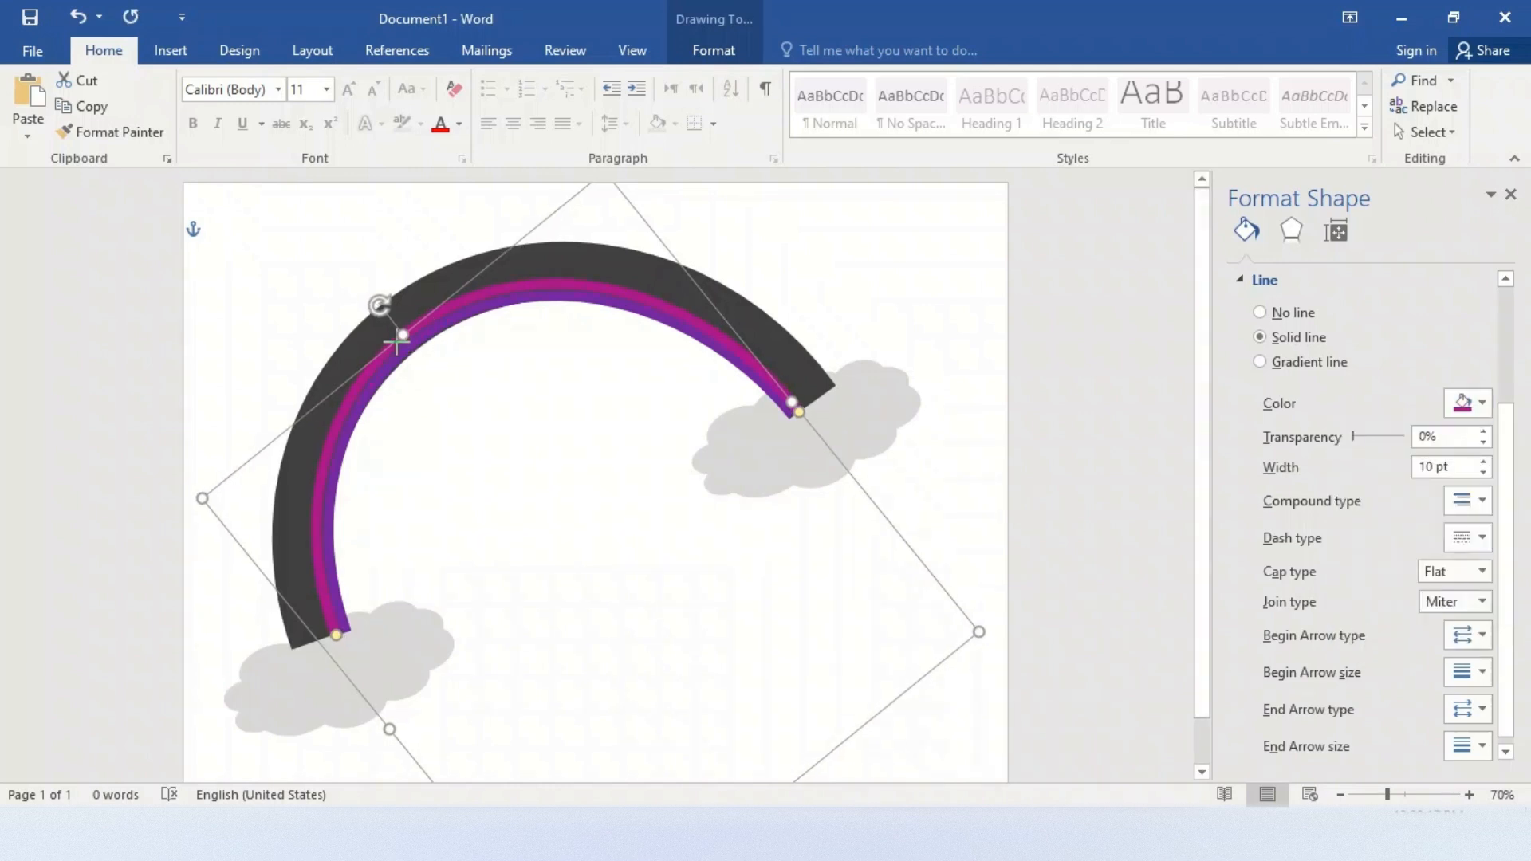
pyautogui.moveTo(400, 345); pyautogui.dragTo(403, 348)
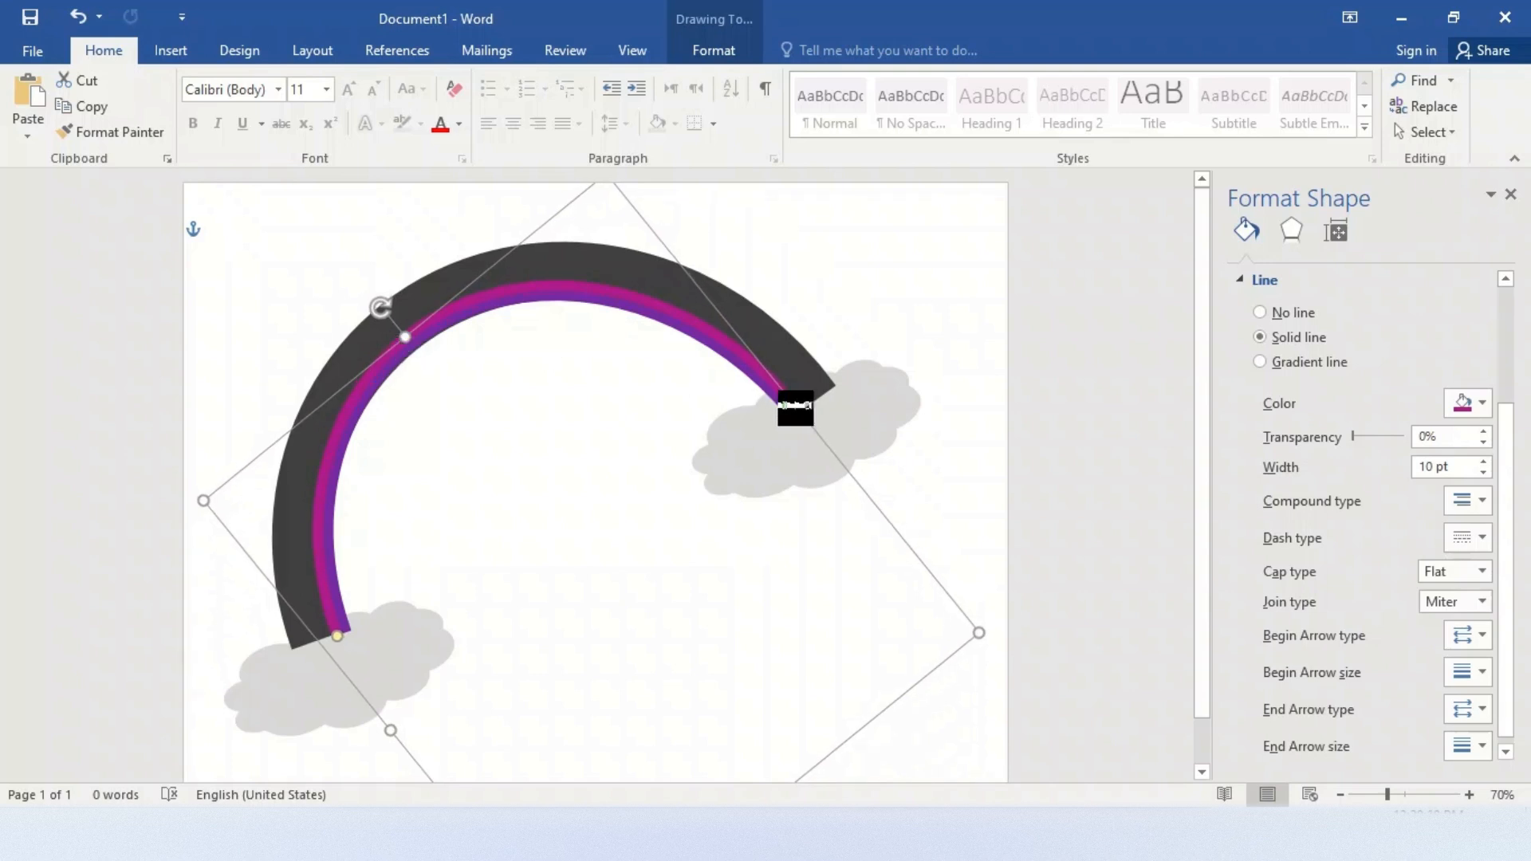
pyautogui.moveTo(794, 401); pyautogui.dragTo(798, 412)
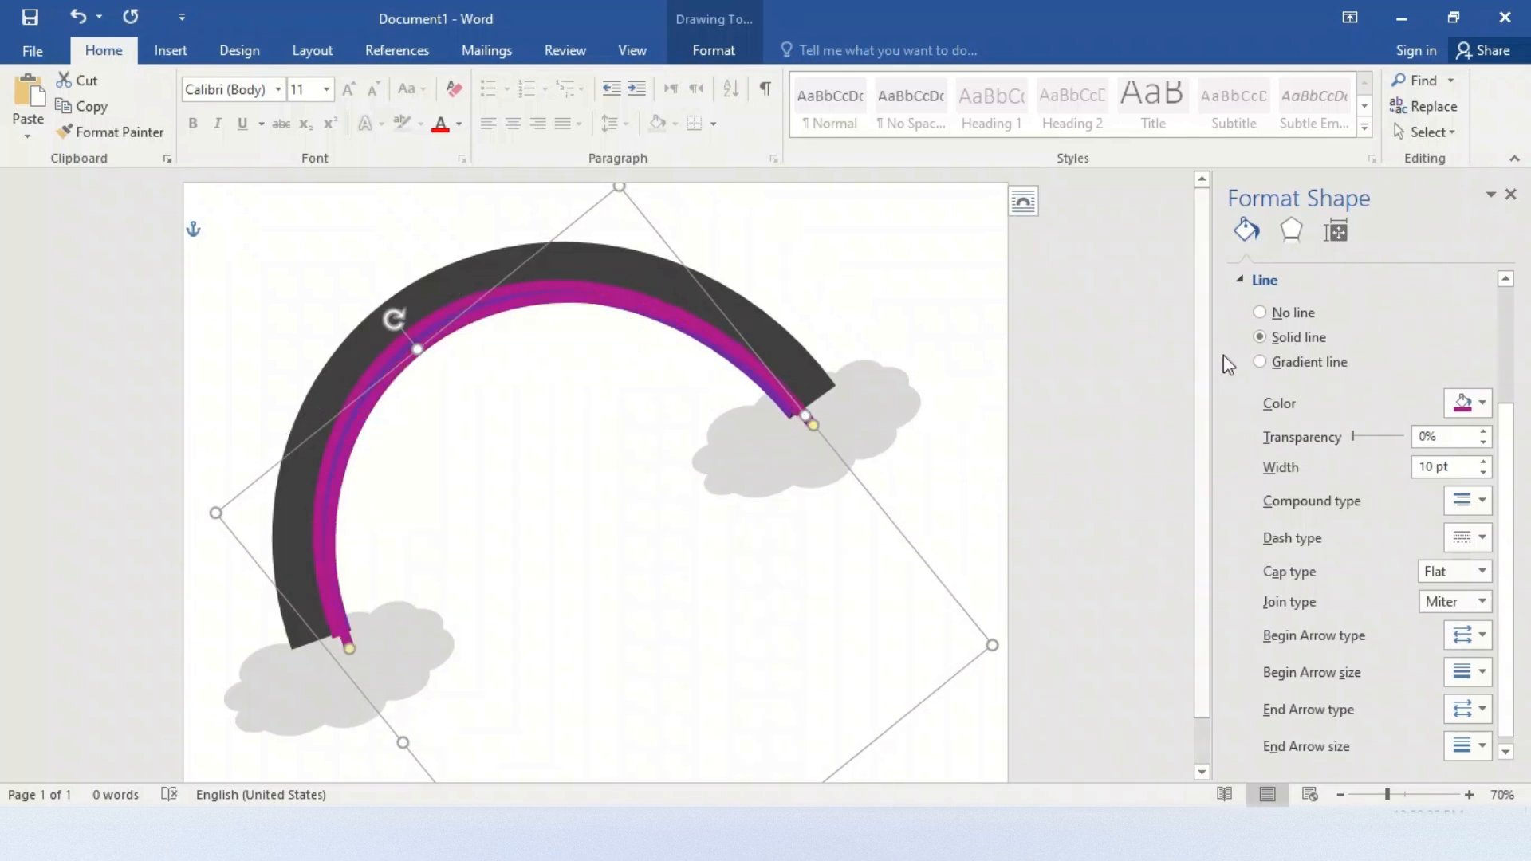
# Duplicate the magenta arc, color the copy dark blue and move it to the magenta arc's outer edge
pyautogui.click(1480, 402)
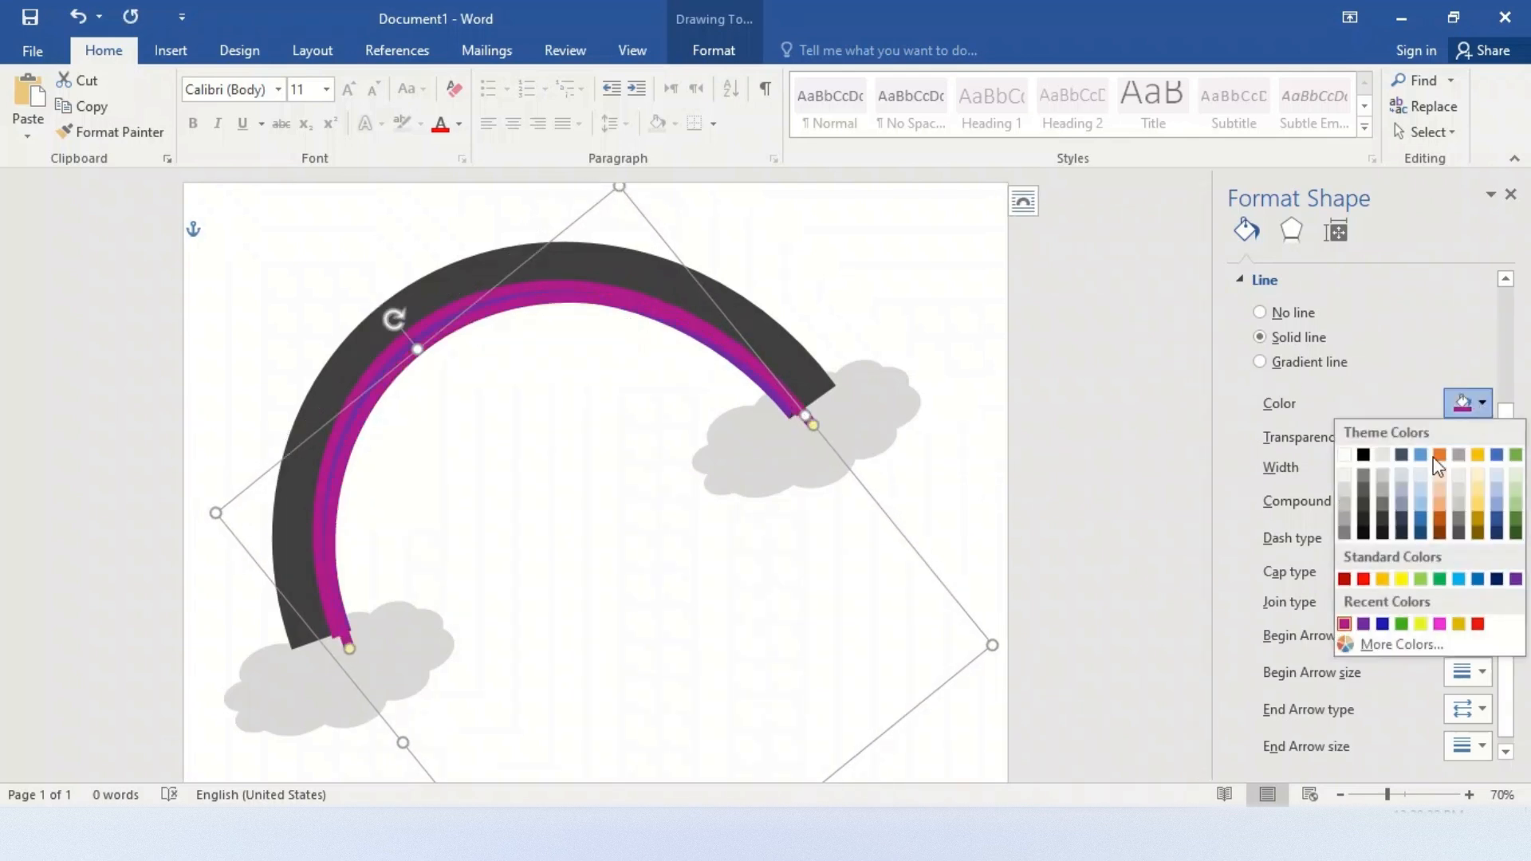
pyautogui.click(1385, 622)
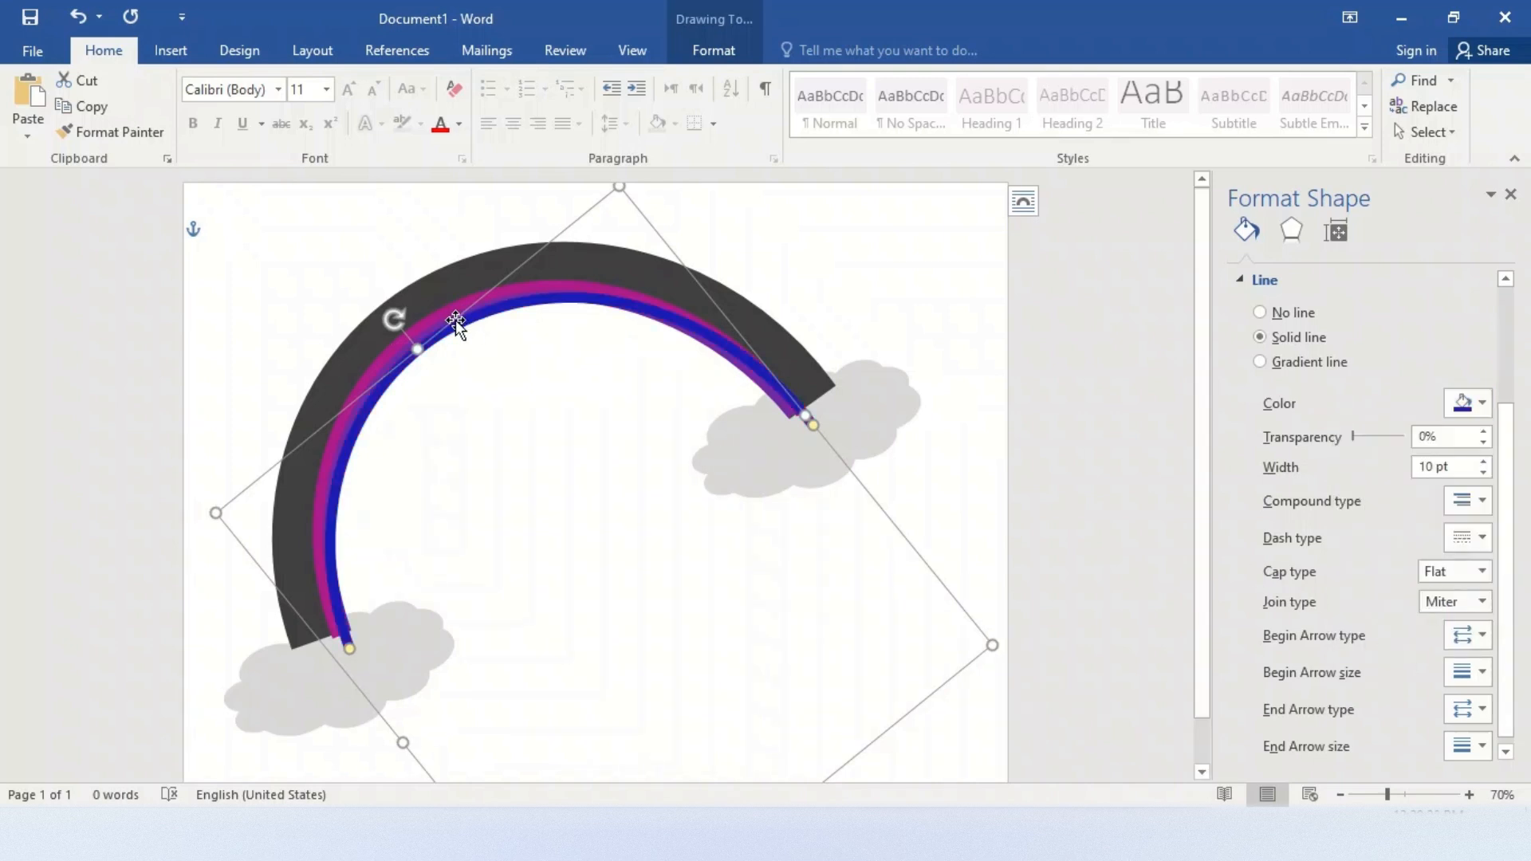
pyautogui.moveTo(456, 319); pyautogui.dragTo(435, 295)
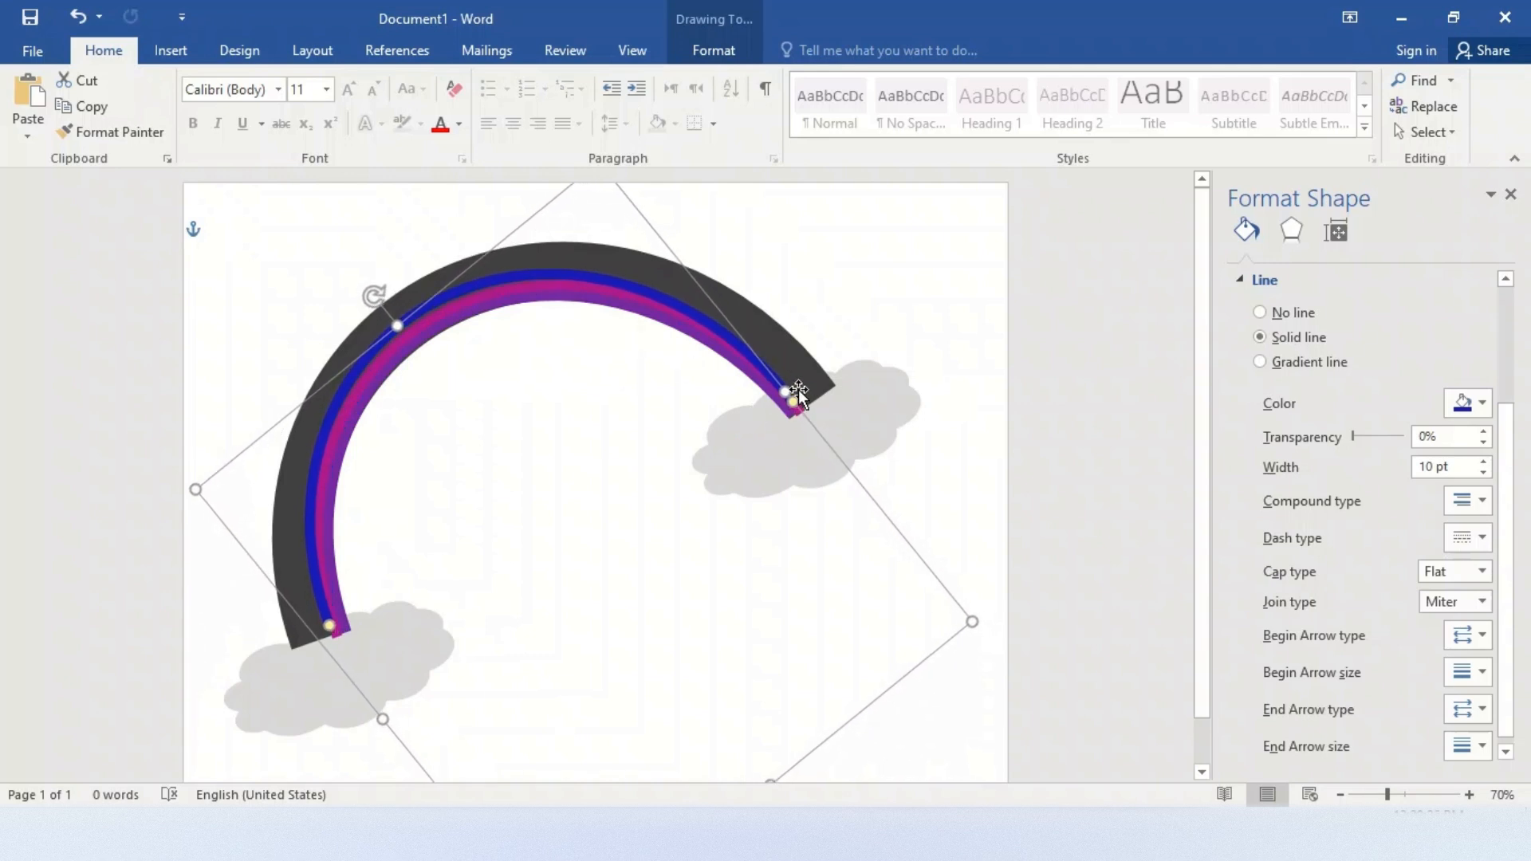
# Stretch both ends of the blue arc and nudge it so it follows the magenta arc without gaps
pyautogui.moveTo(788, 390); pyautogui.dragTo(794, 385)
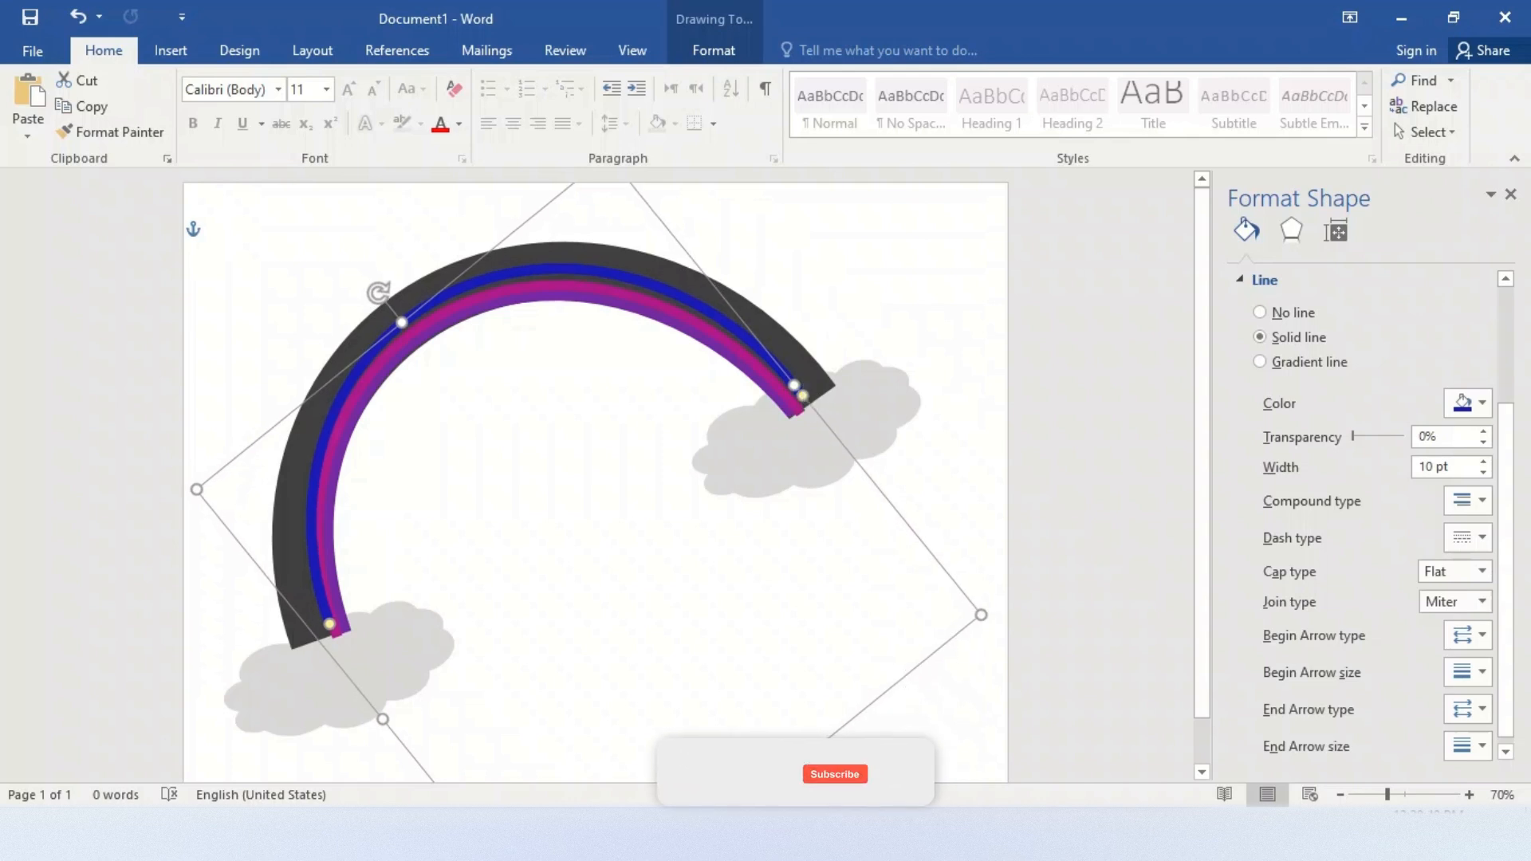
pyautogui.scroll(-1, 810, 738)
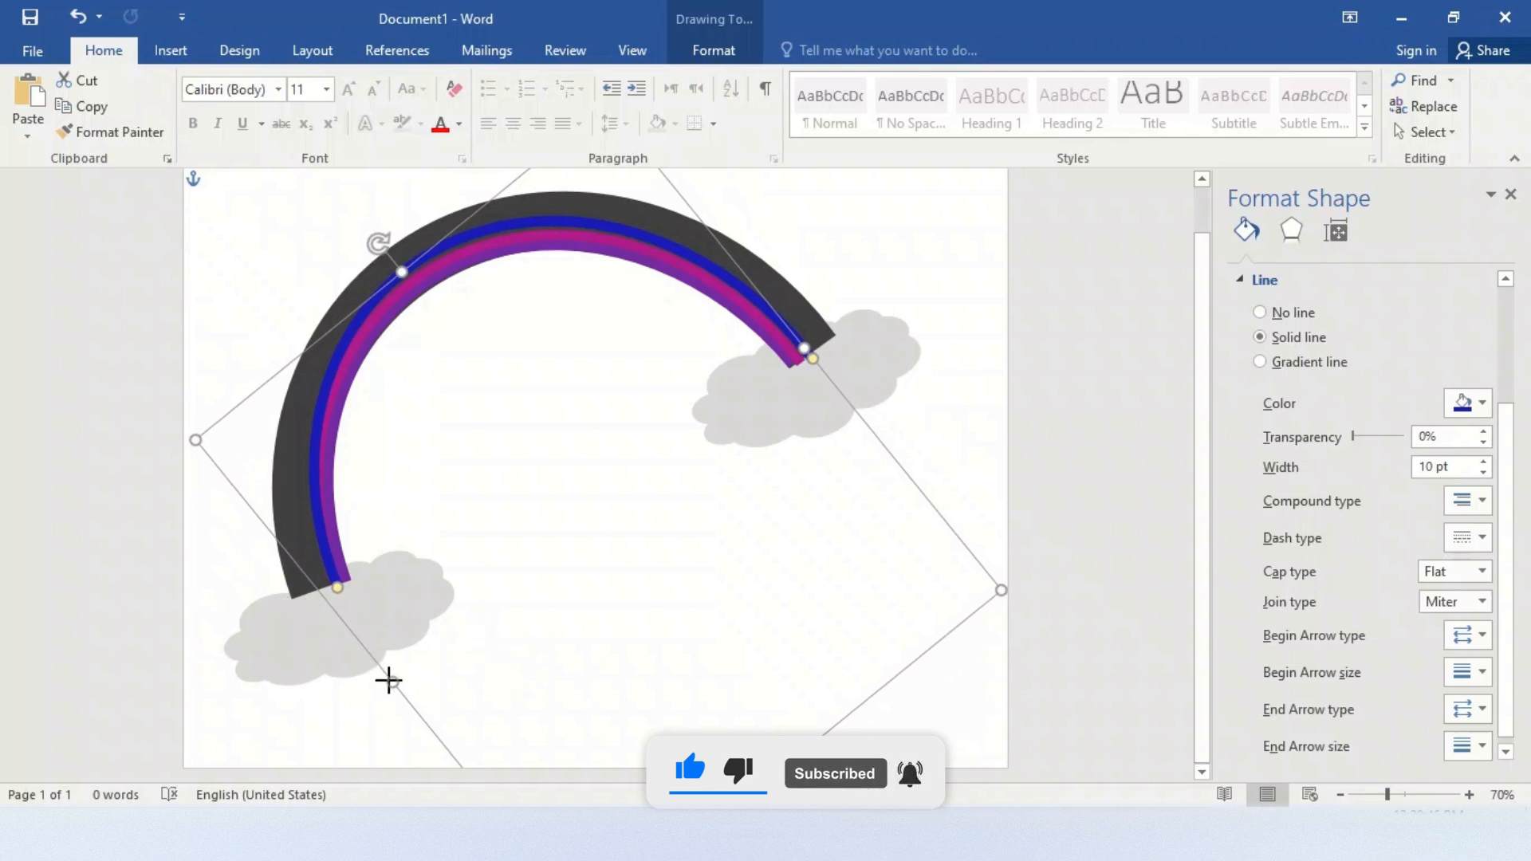
pyautogui.moveTo(388, 680); pyautogui.dragTo(368, 672)
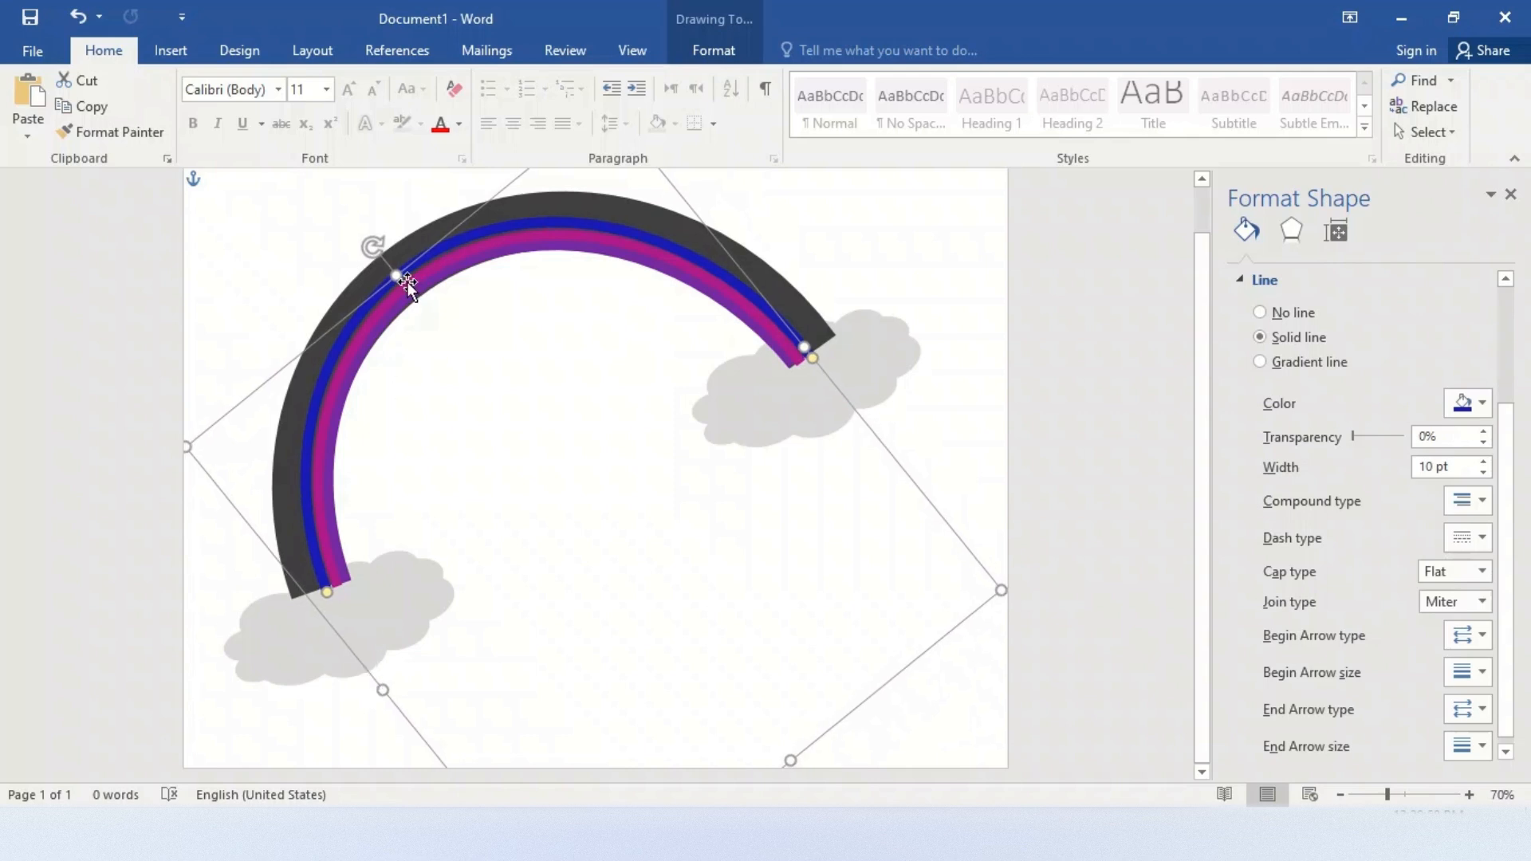
pyautogui.moveTo(402, 279); pyautogui.dragTo(403, 277)
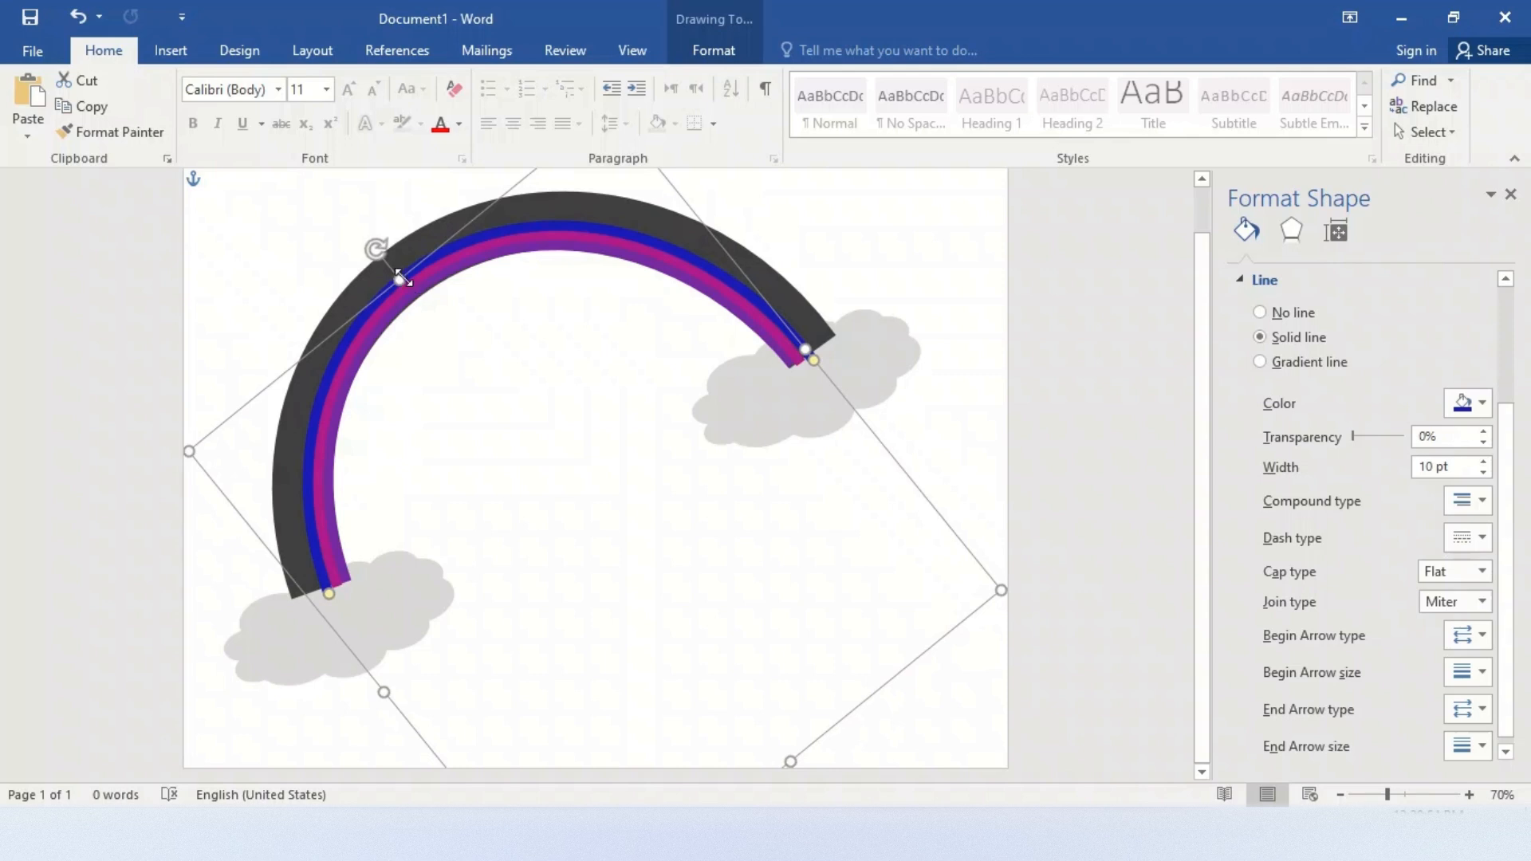
# Duplicate the blue arc and change the copy's outline color to green
pyautogui.hotkey('ctrl', 'z')
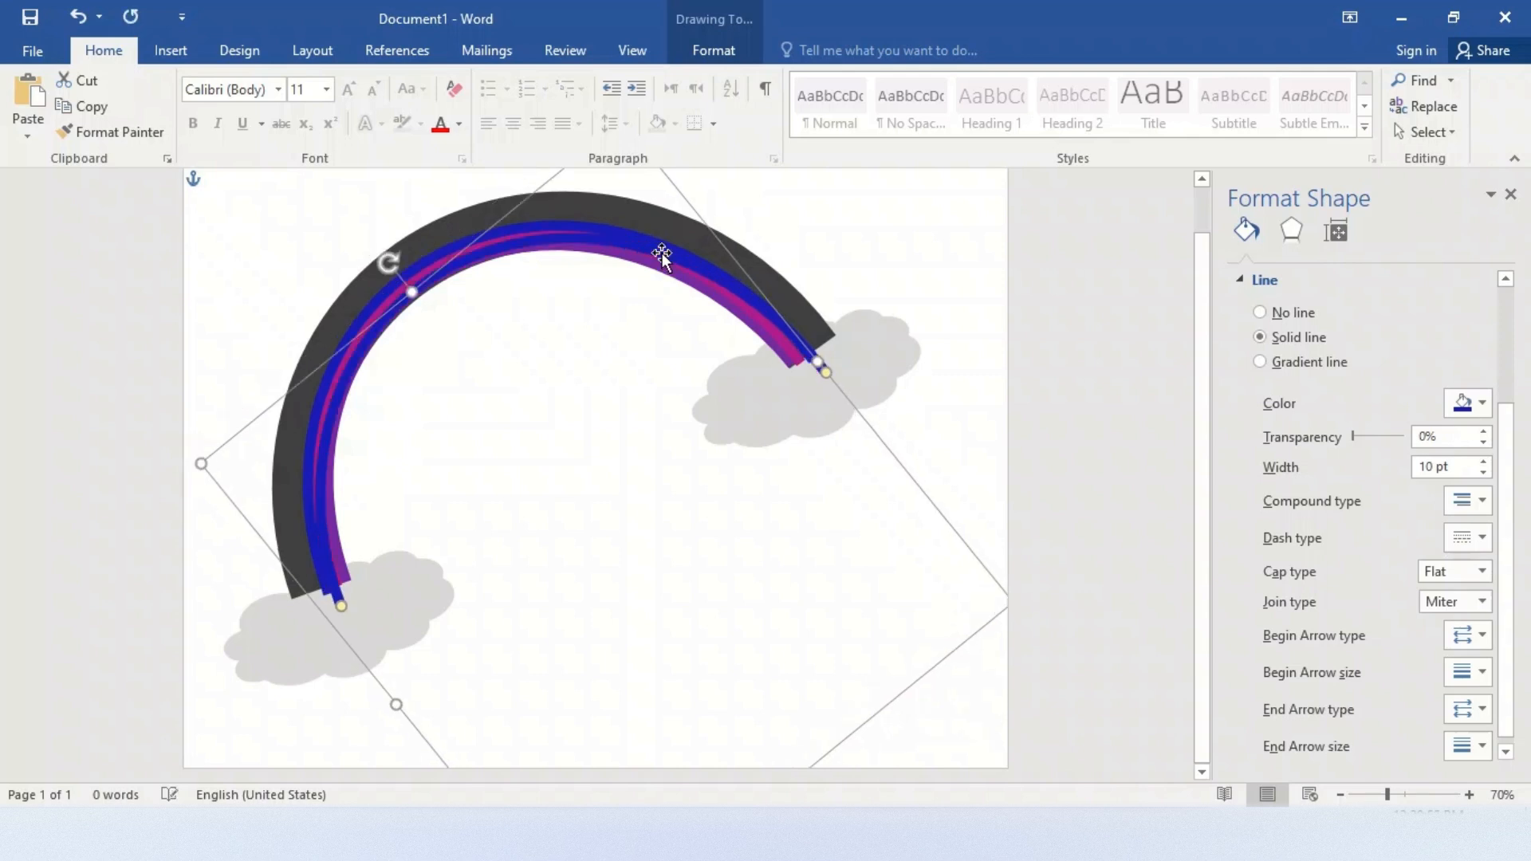
pyautogui.click(1484, 411)
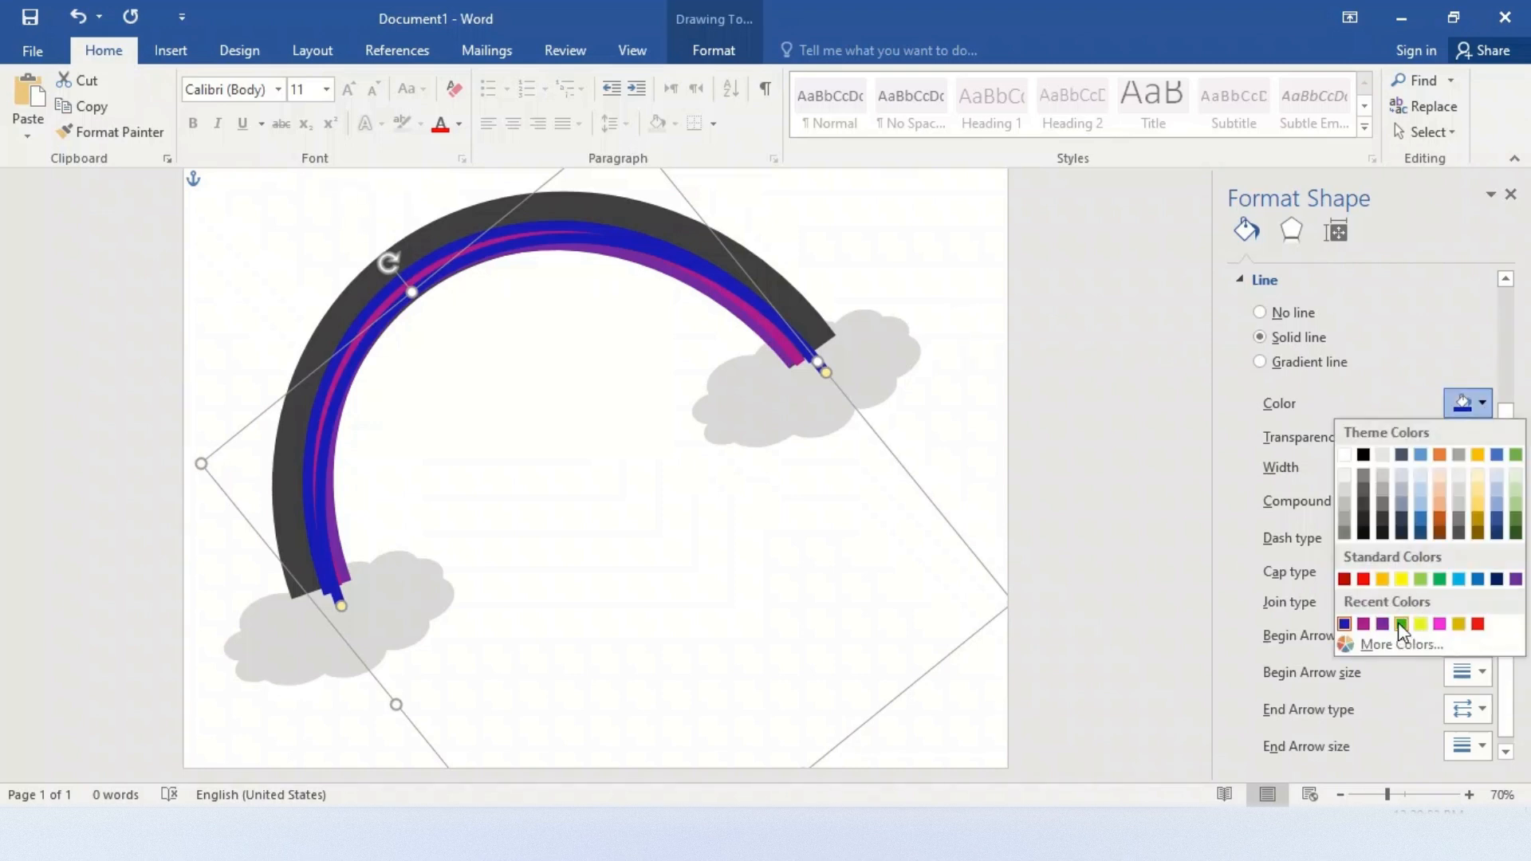
pyautogui.click(1401, 623)
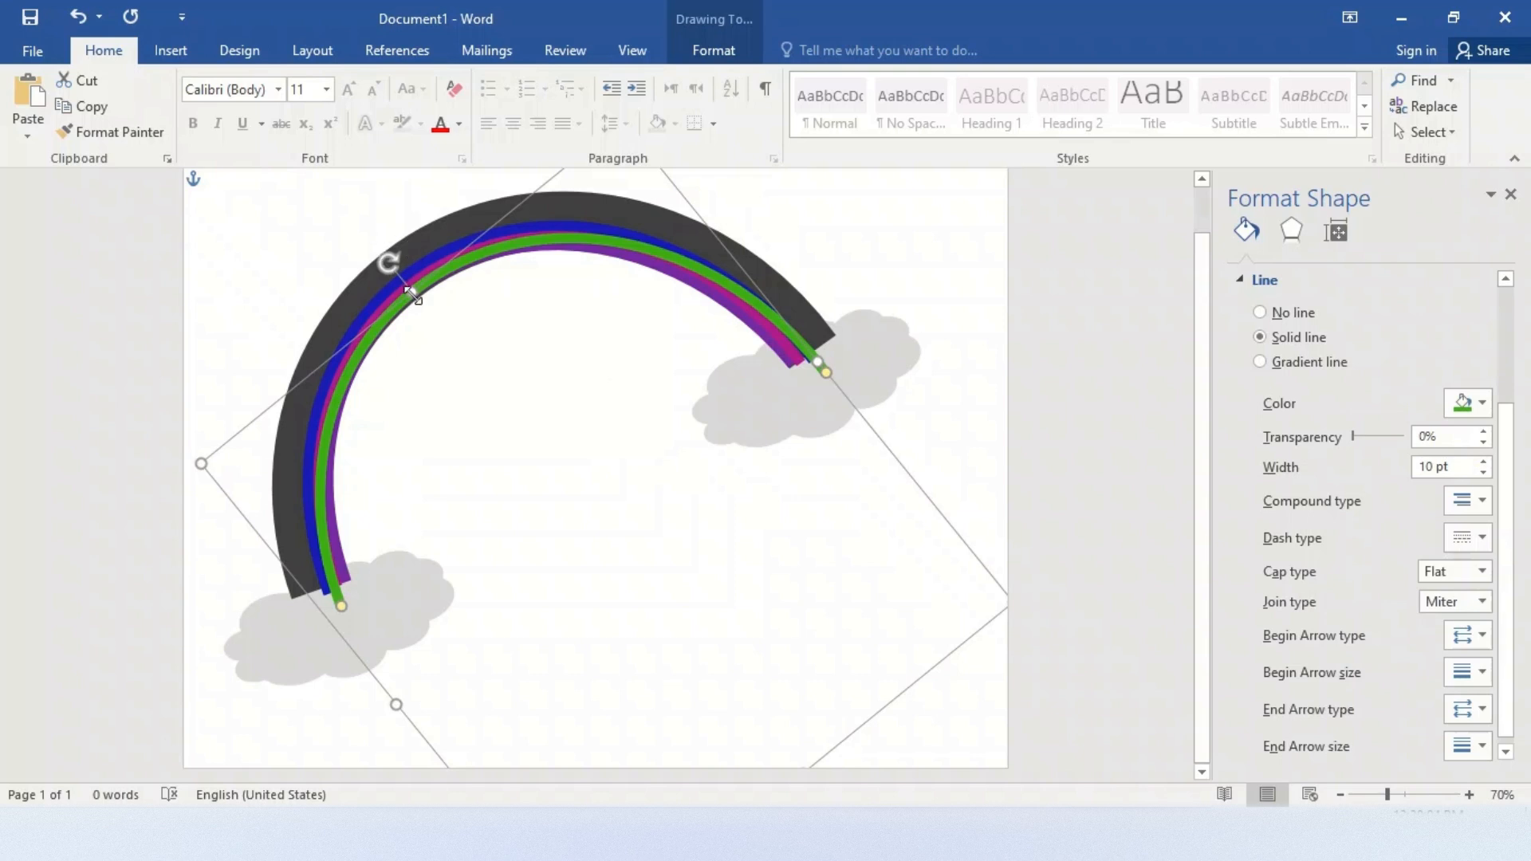
# Move the green arc outside the blue one and resize both ends so it fits flush along the blue arc
pyautogui.moveTo(437, 268); pyautogui.dragTo(419, 247)
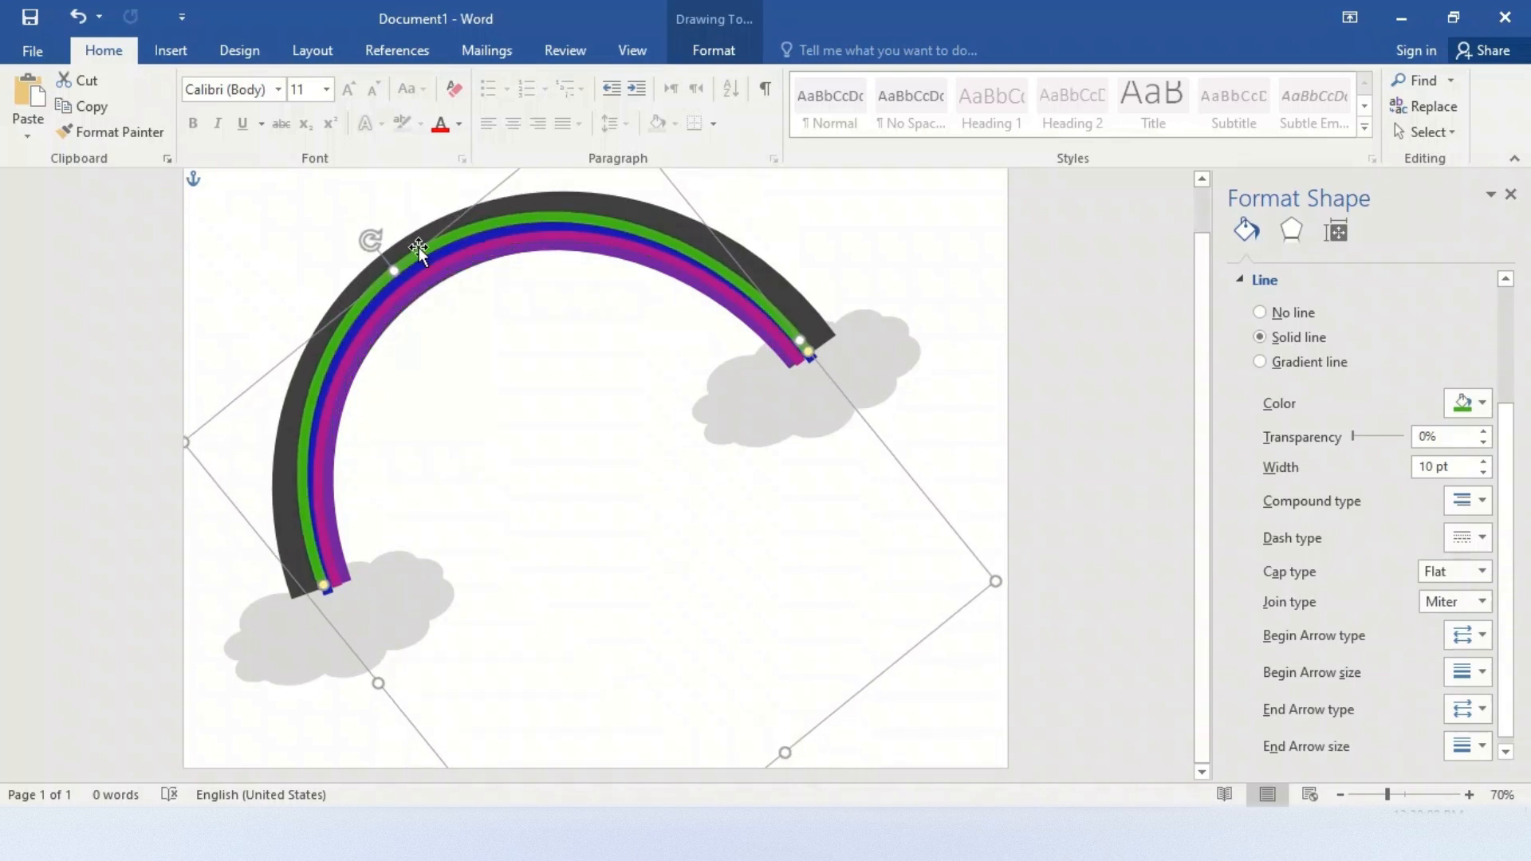
pyautogui.moveTo(800, 342); pyautogui.dragTo(818, 351)
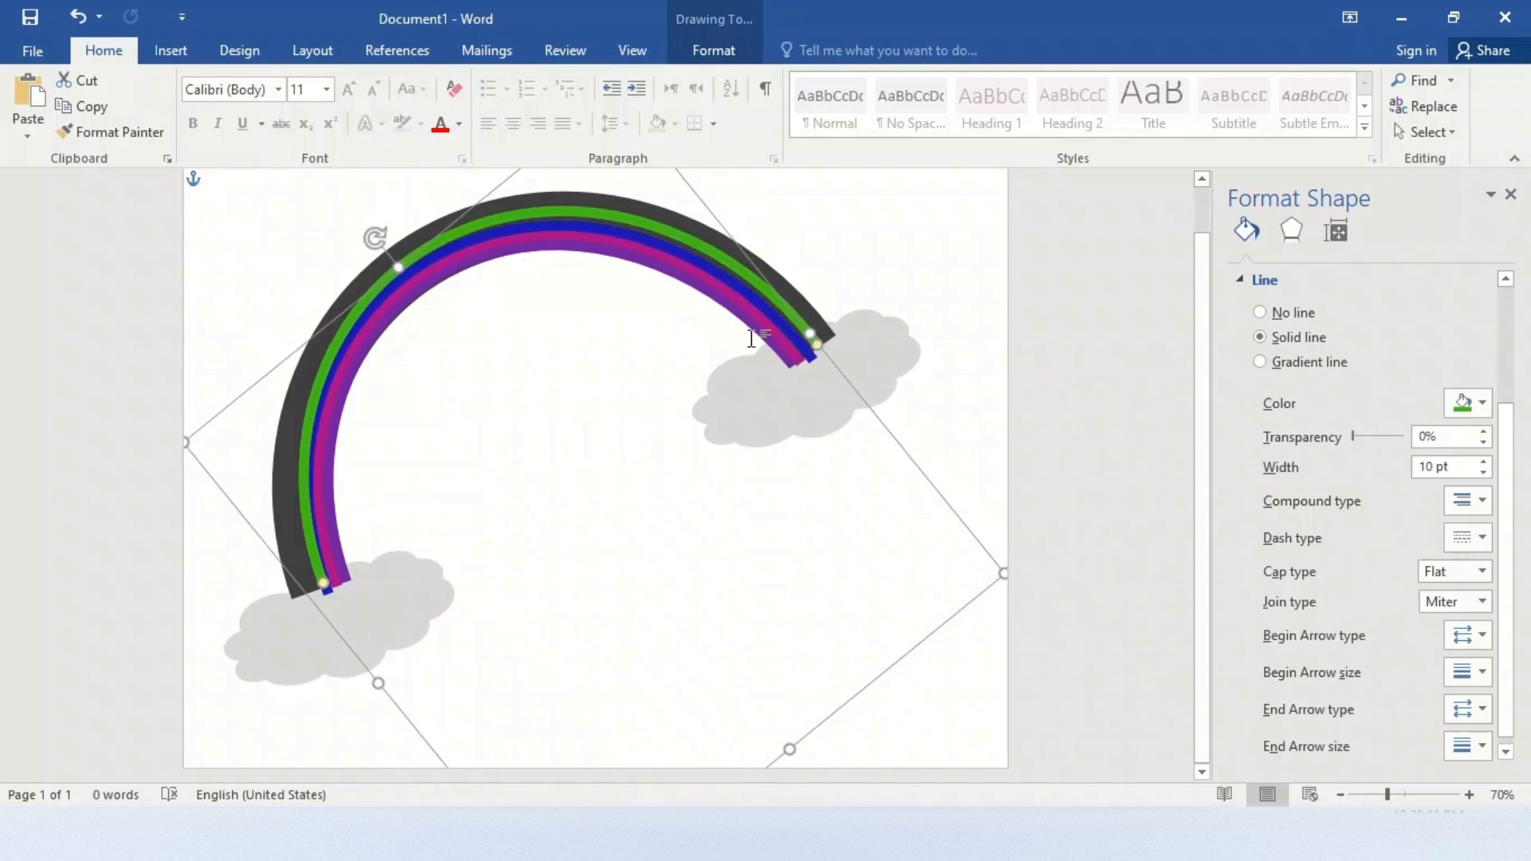
pyautogui.moveTo(375, 682); pyautogui.dragTo(370, 689)
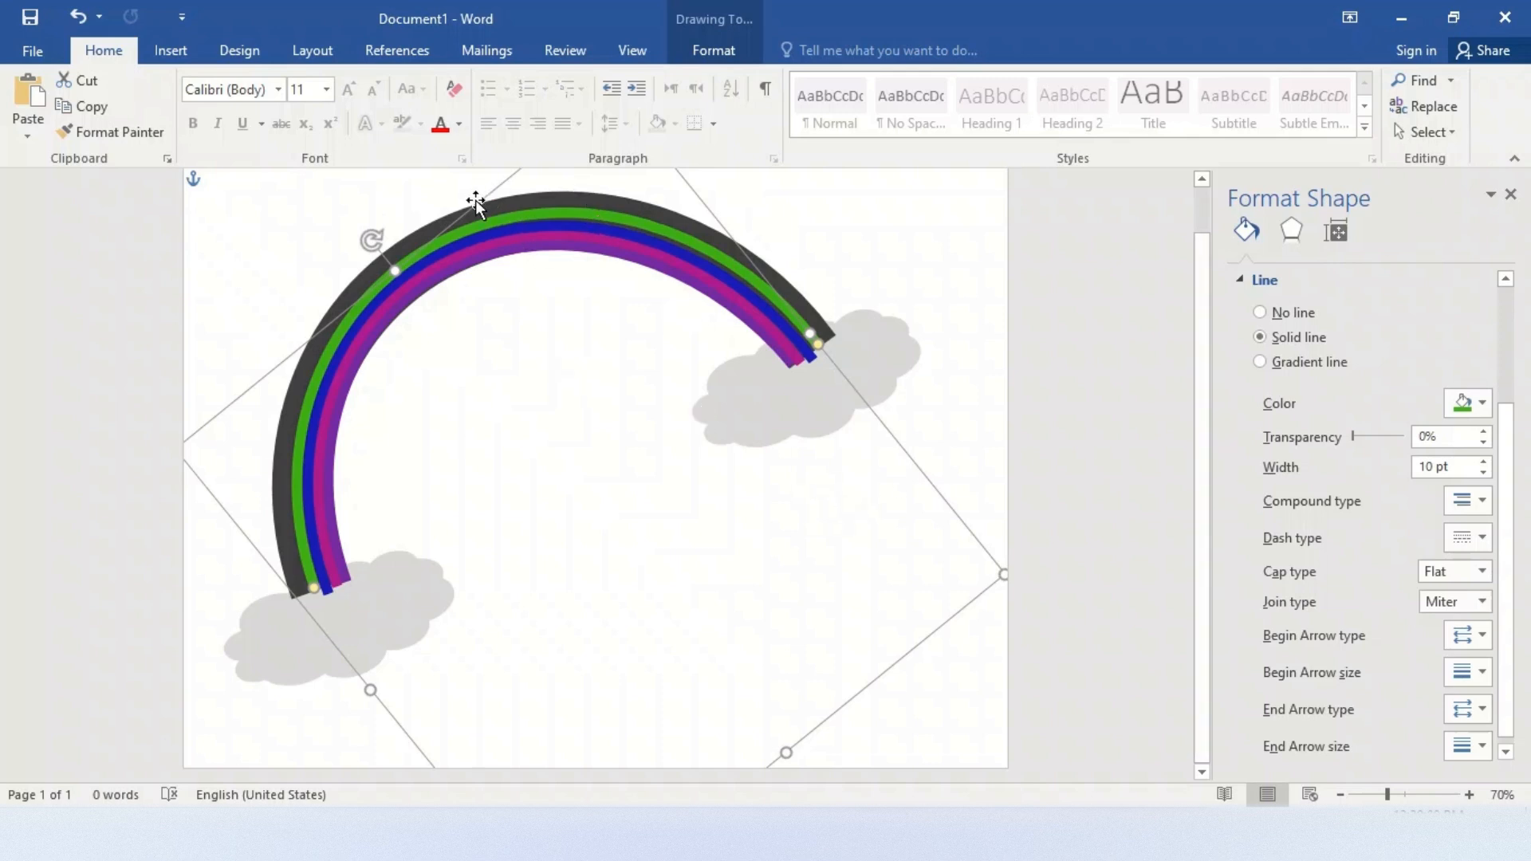
pyautogui.moveTo(476, 202); pyautogui.dragTo(476, 205)
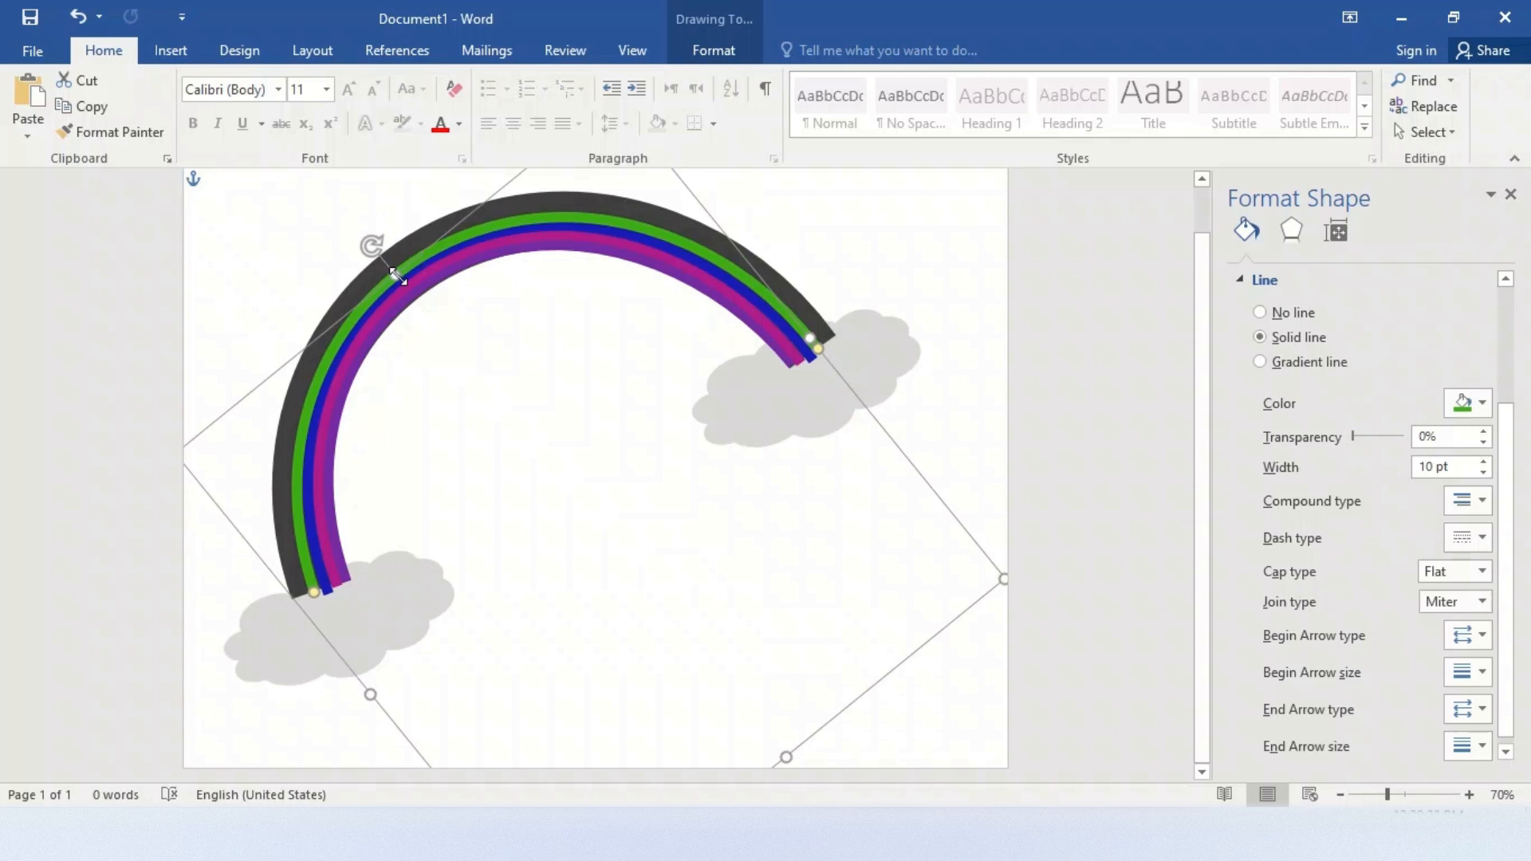
pyautogui.moveTo(393, 275); pyautogui.dragTo(390, 274)
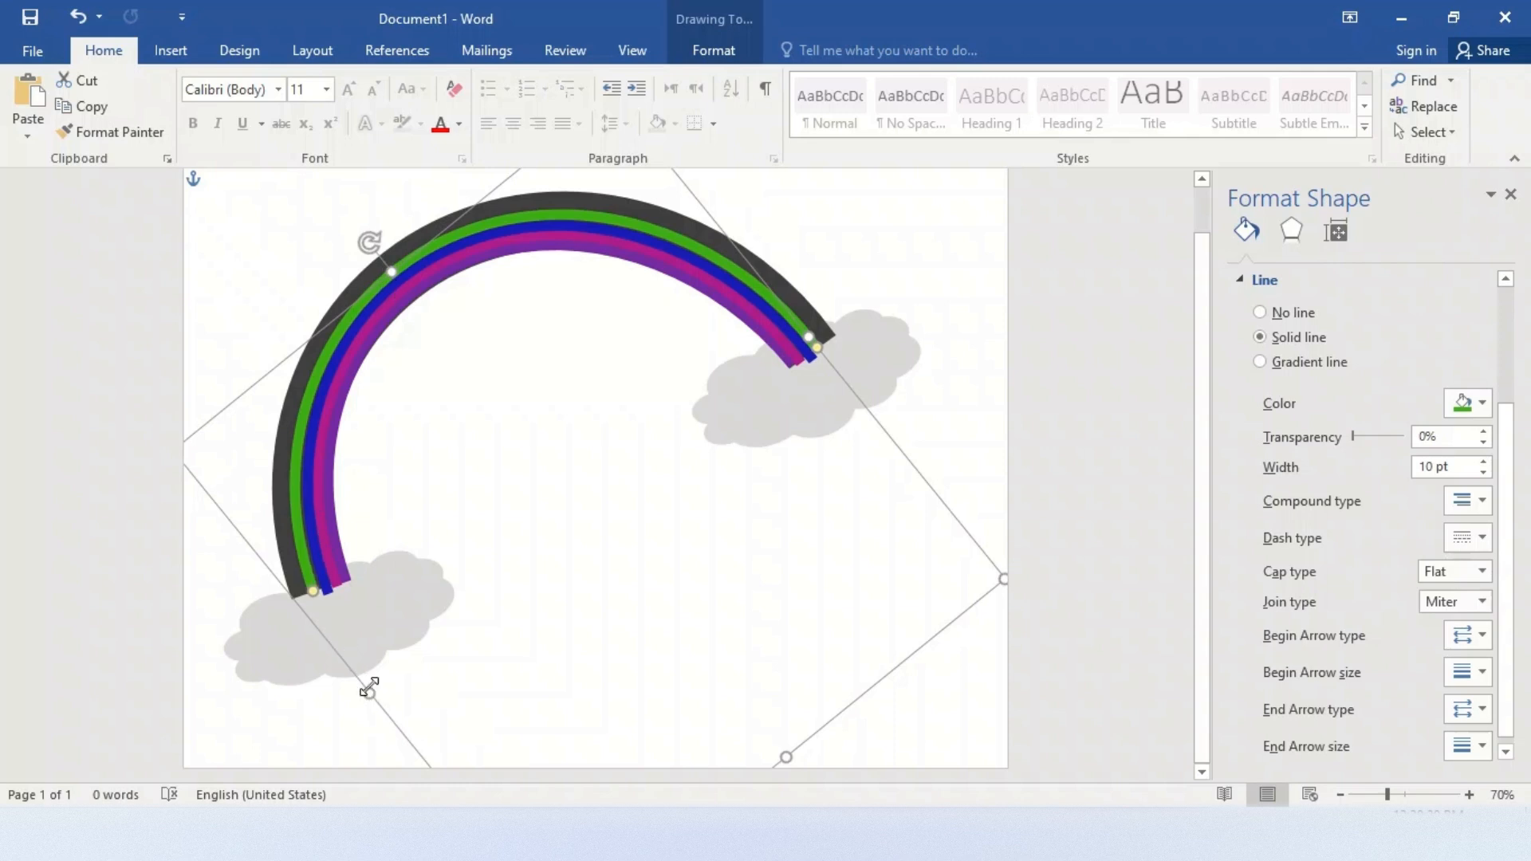
pyautogui.moveTo(369, 691); pyautogui.dragTo(371, 690)
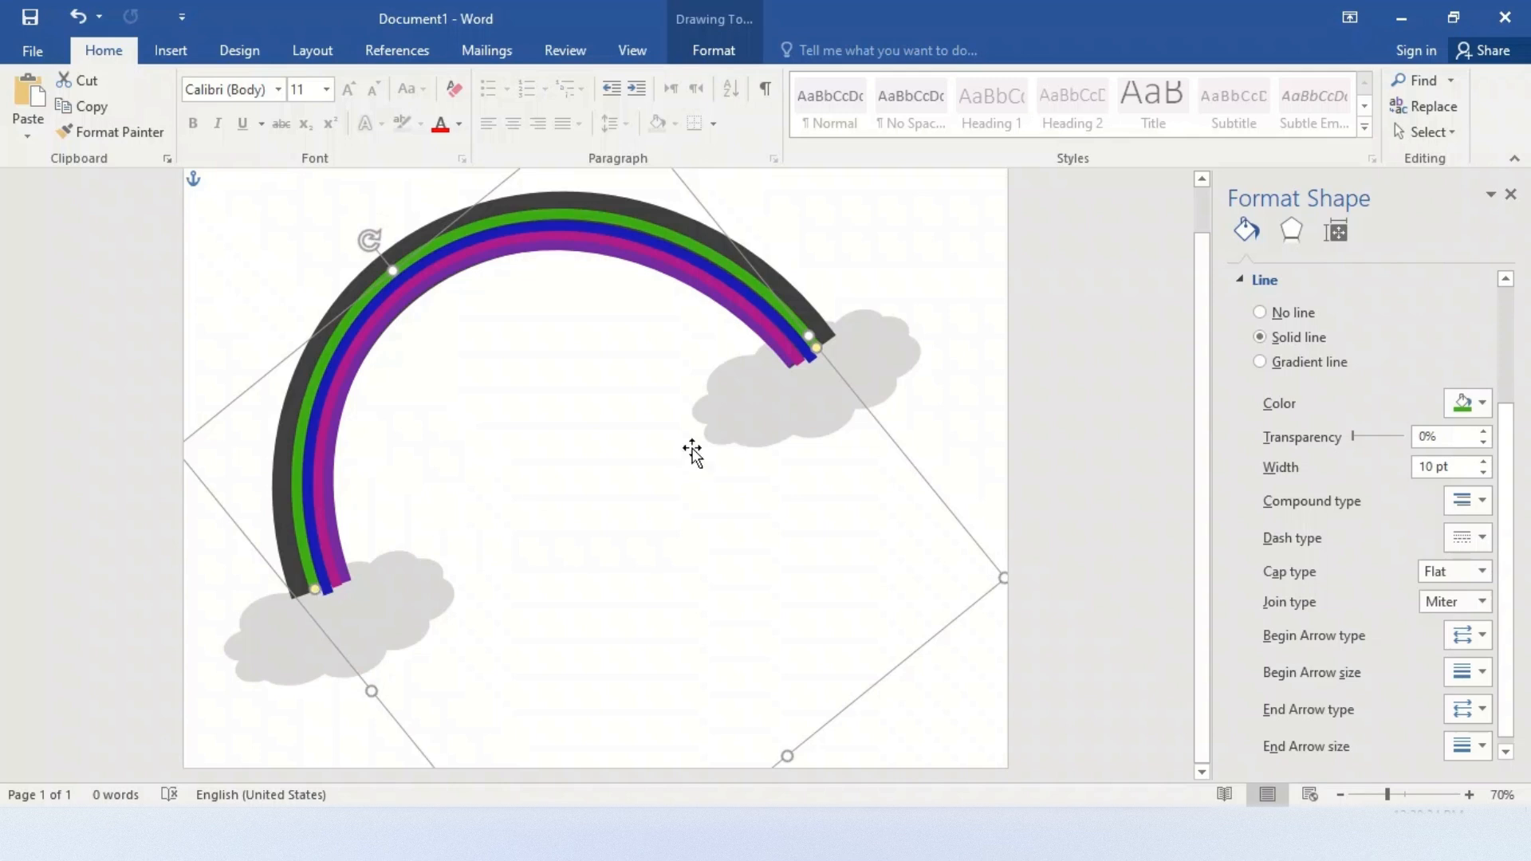
pyautogui.click(896, 246)
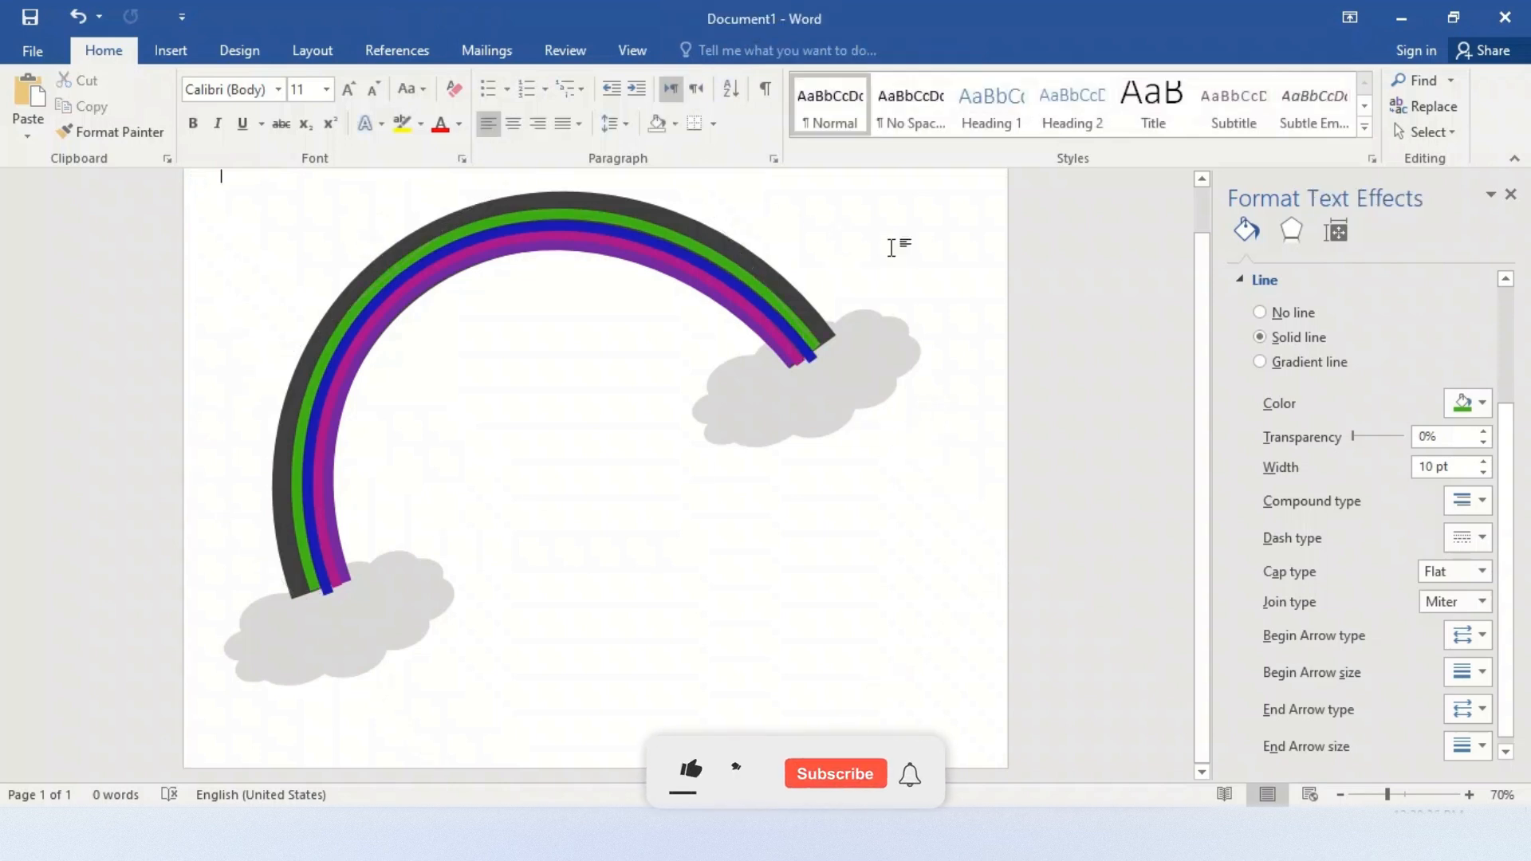
# Duplicate the green arc, move the copy to the green arc's outer edge and change its outline color to yellow
pyautogui.click(777, 303)
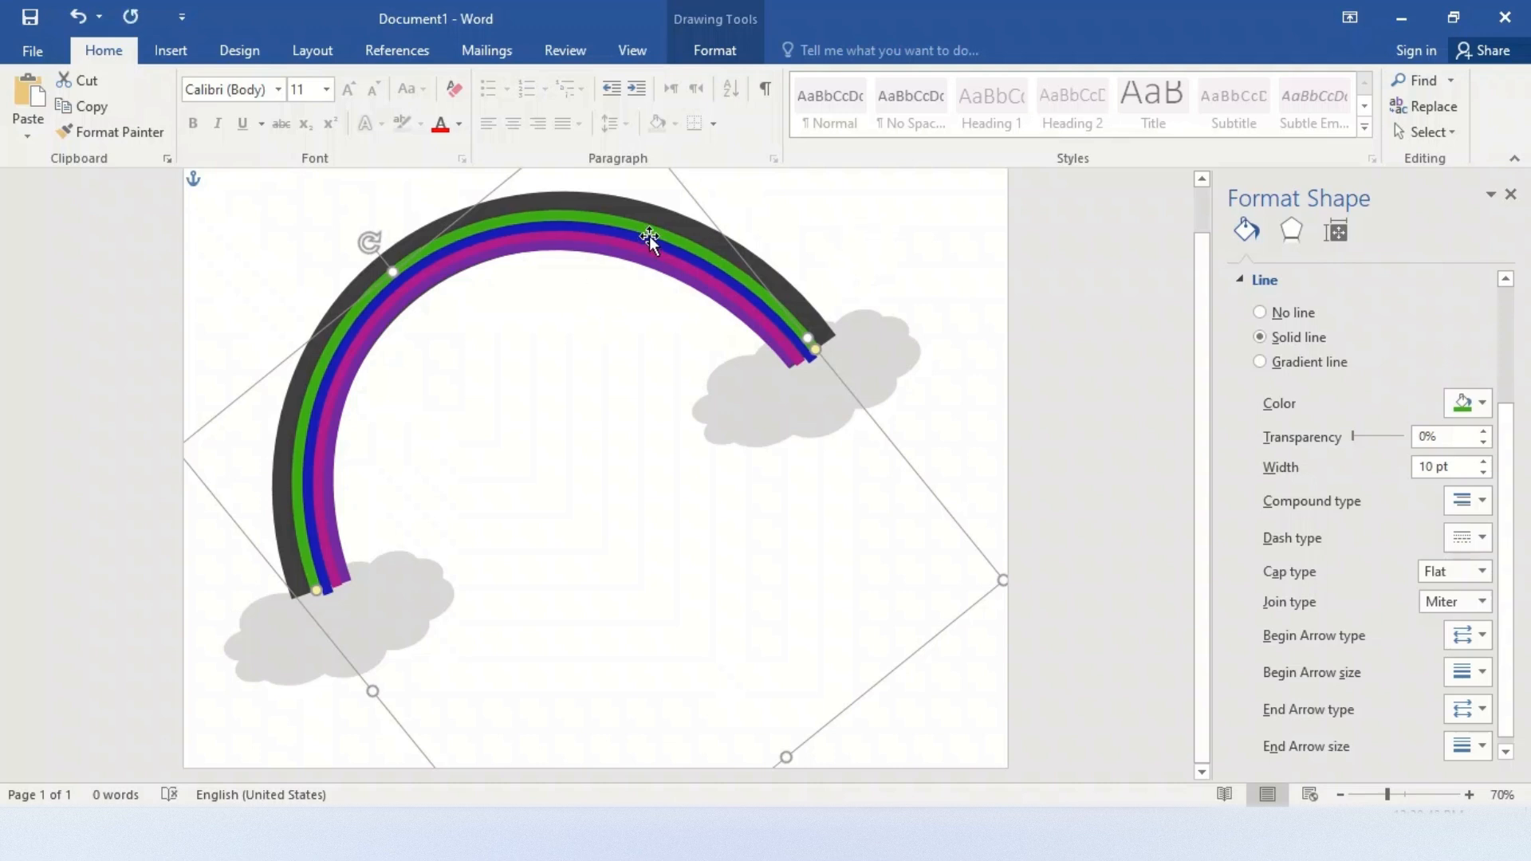
pyautogui.moveTo(658, 231)
pyautogui.mouseDown()
pyautogui.moveTo(673, 205)
pyautogui.moveTo(658, 223)
pyautogui.mouseUp()
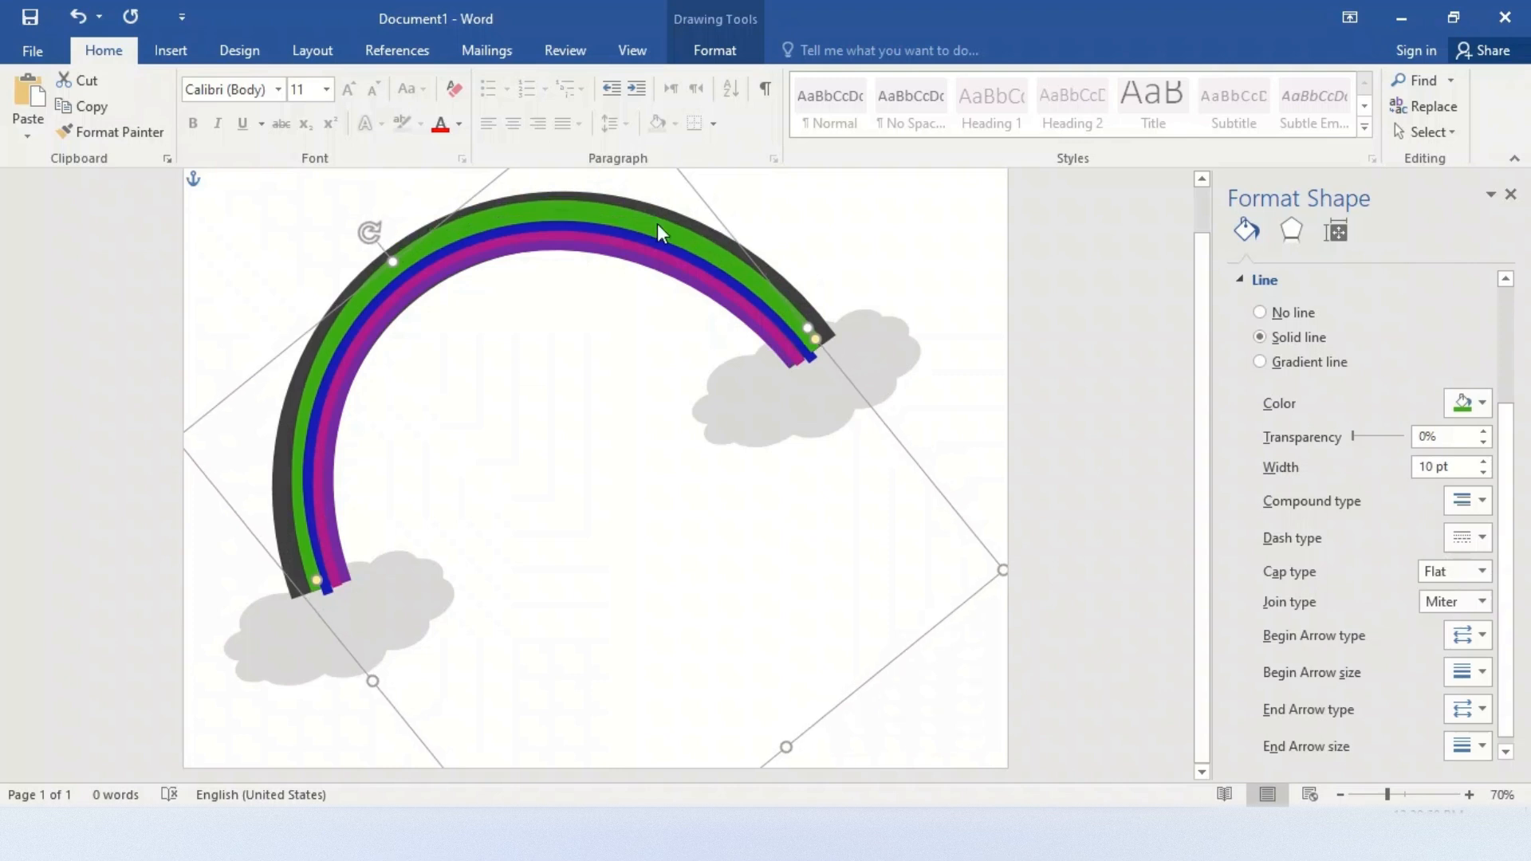
pyautogui.click(1480, 404)
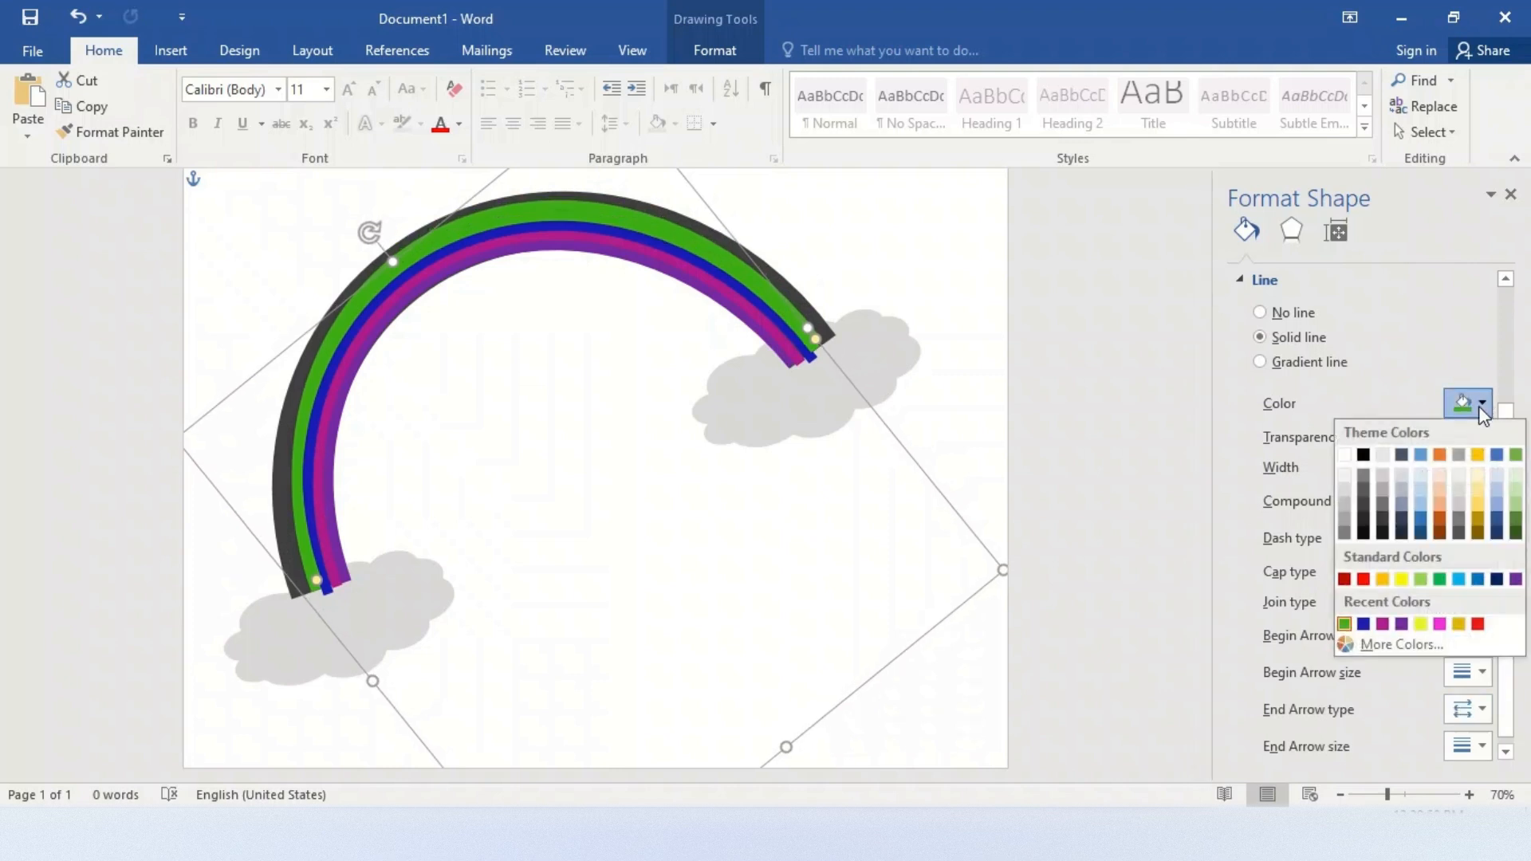
pyautogui.click(1422, 626)
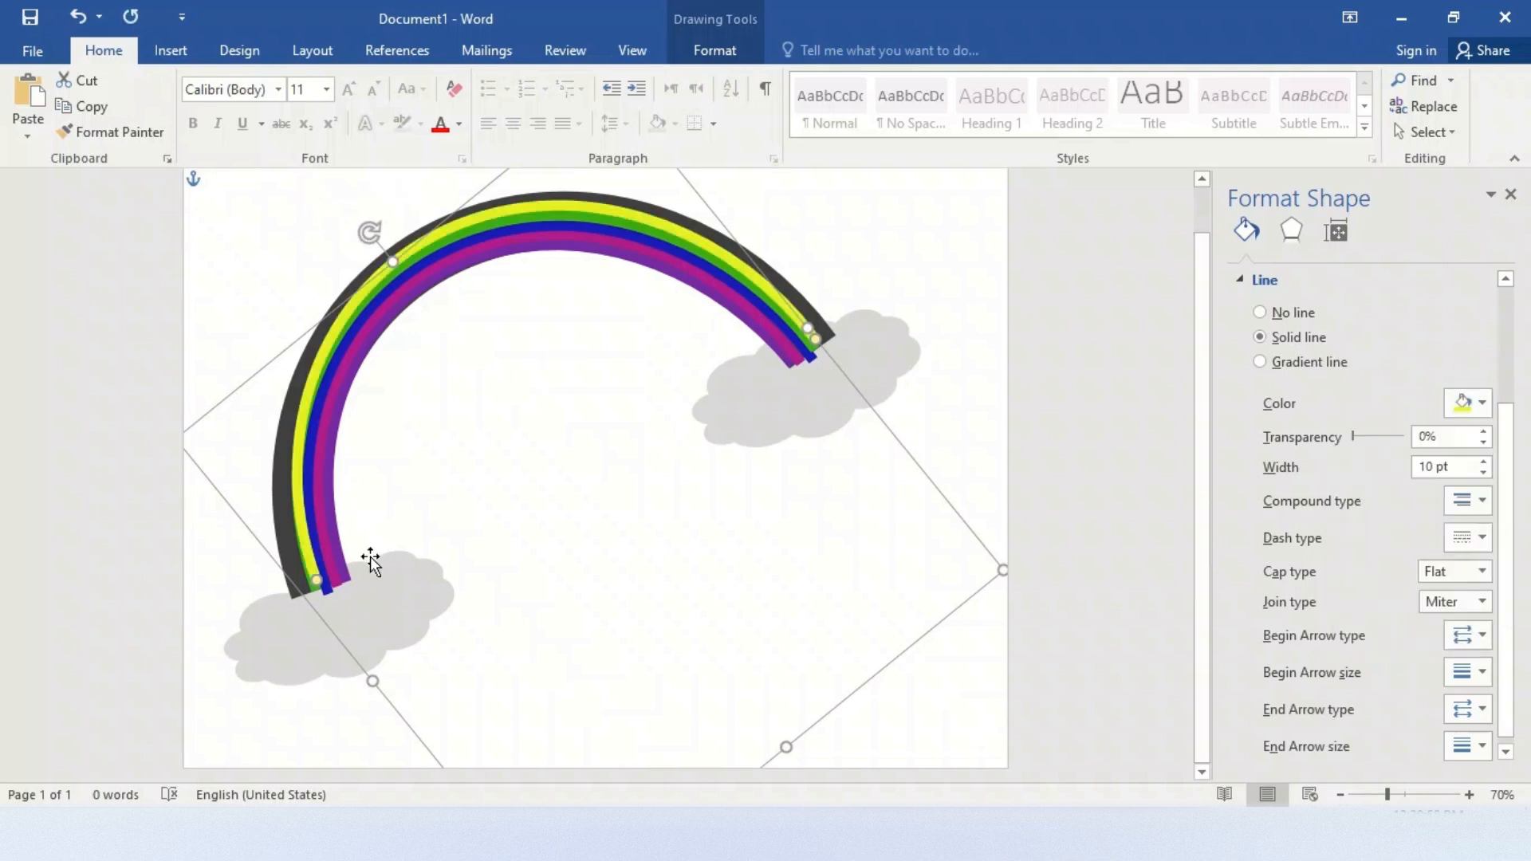
# Stretch both ends of the yellow arc so it follows the outer edge of the green arc without gaps
pyautogui.click(314, 586)
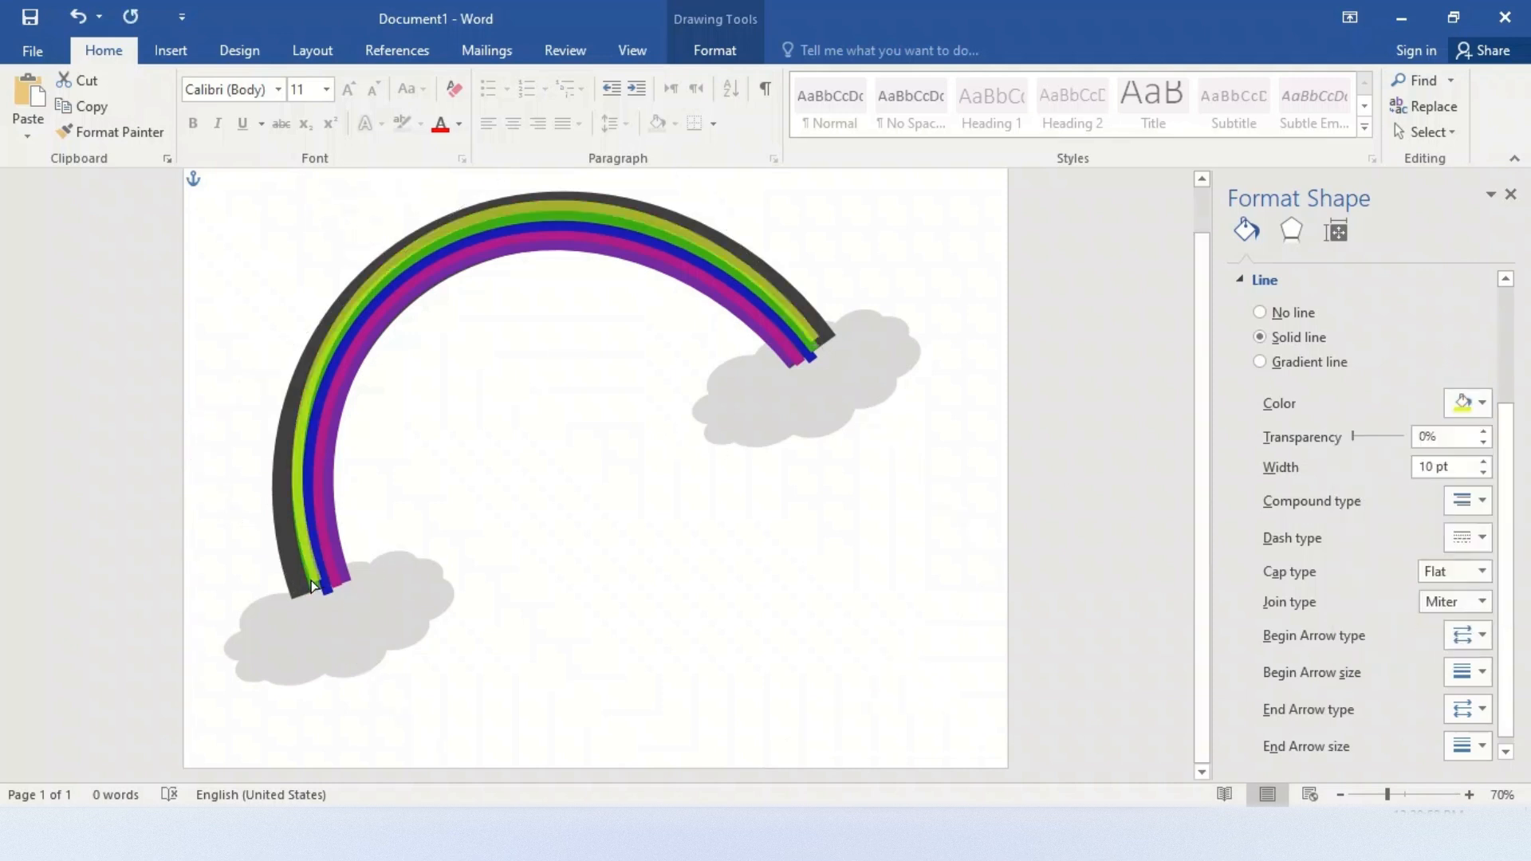
pyautogui.click(312, 582)
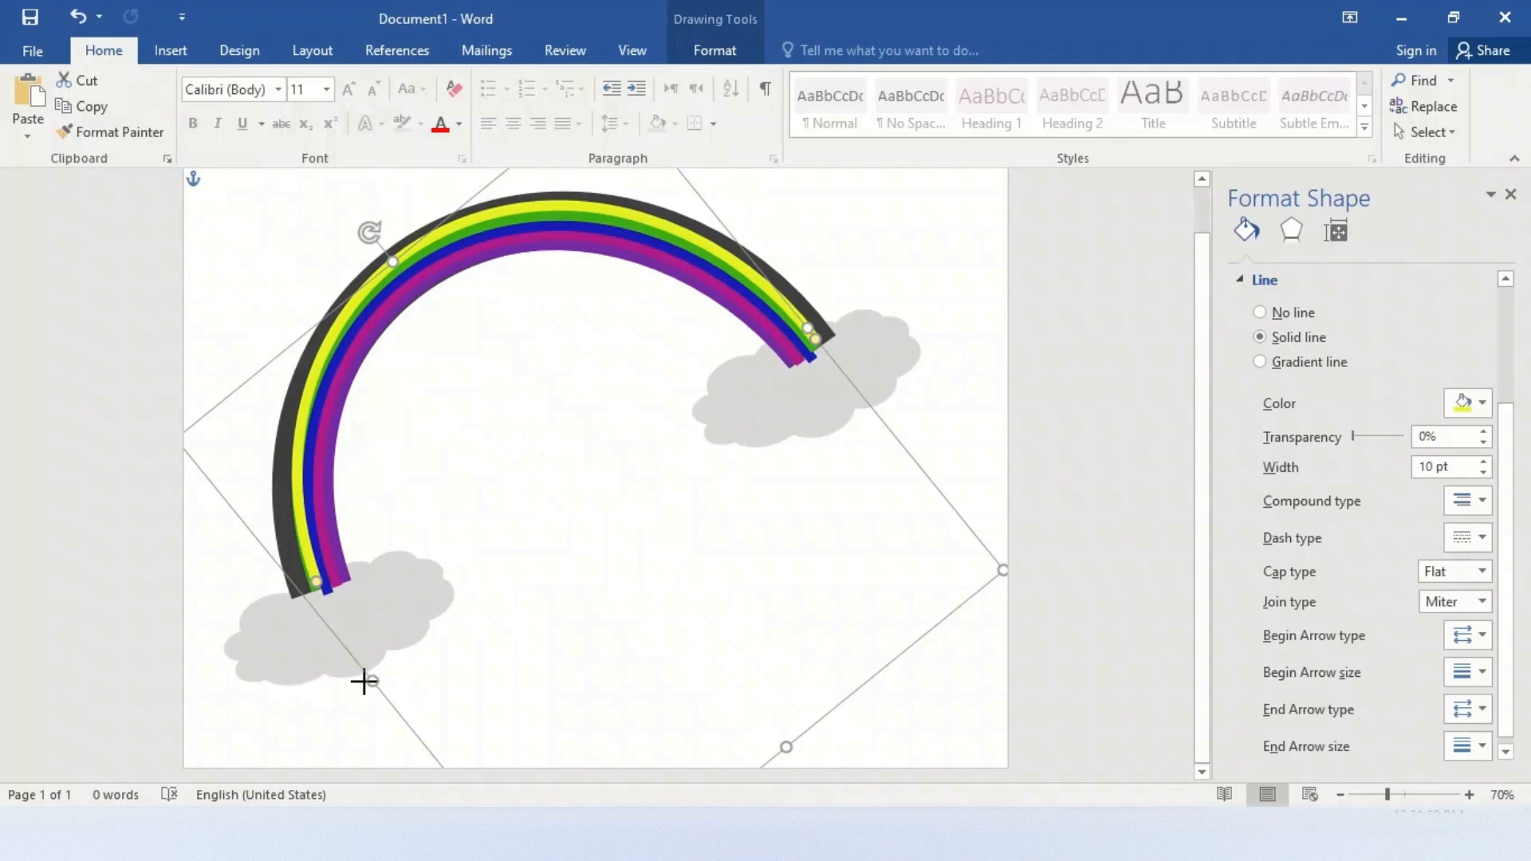
pyautogui.moveTo(364, 682); pyautogui.dragTo(363, 692)
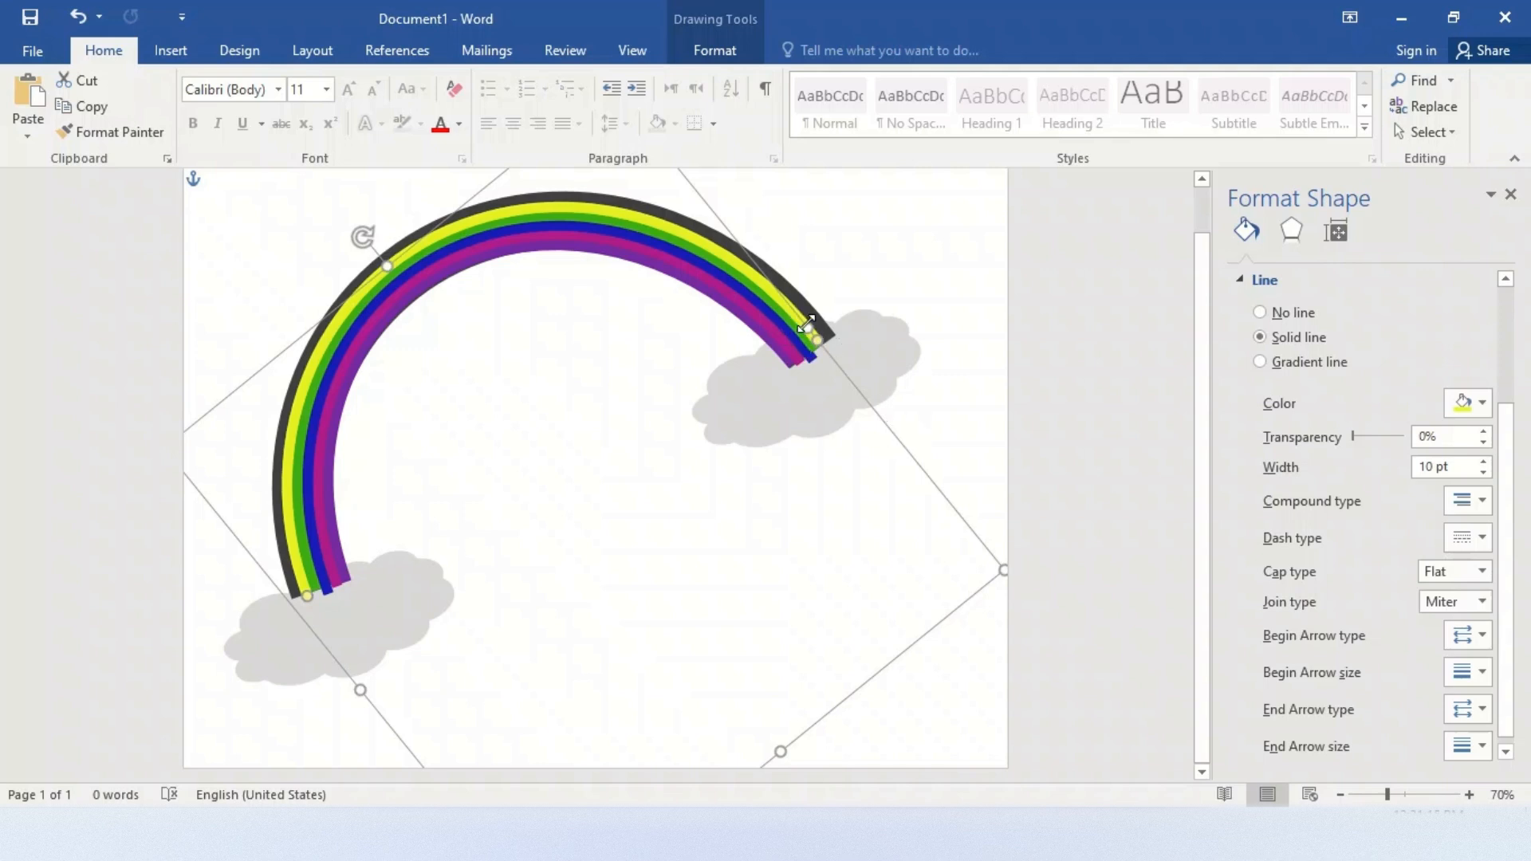
pyautogui.moveTo(807, 325); pyautogui.dragTo(820, 341)
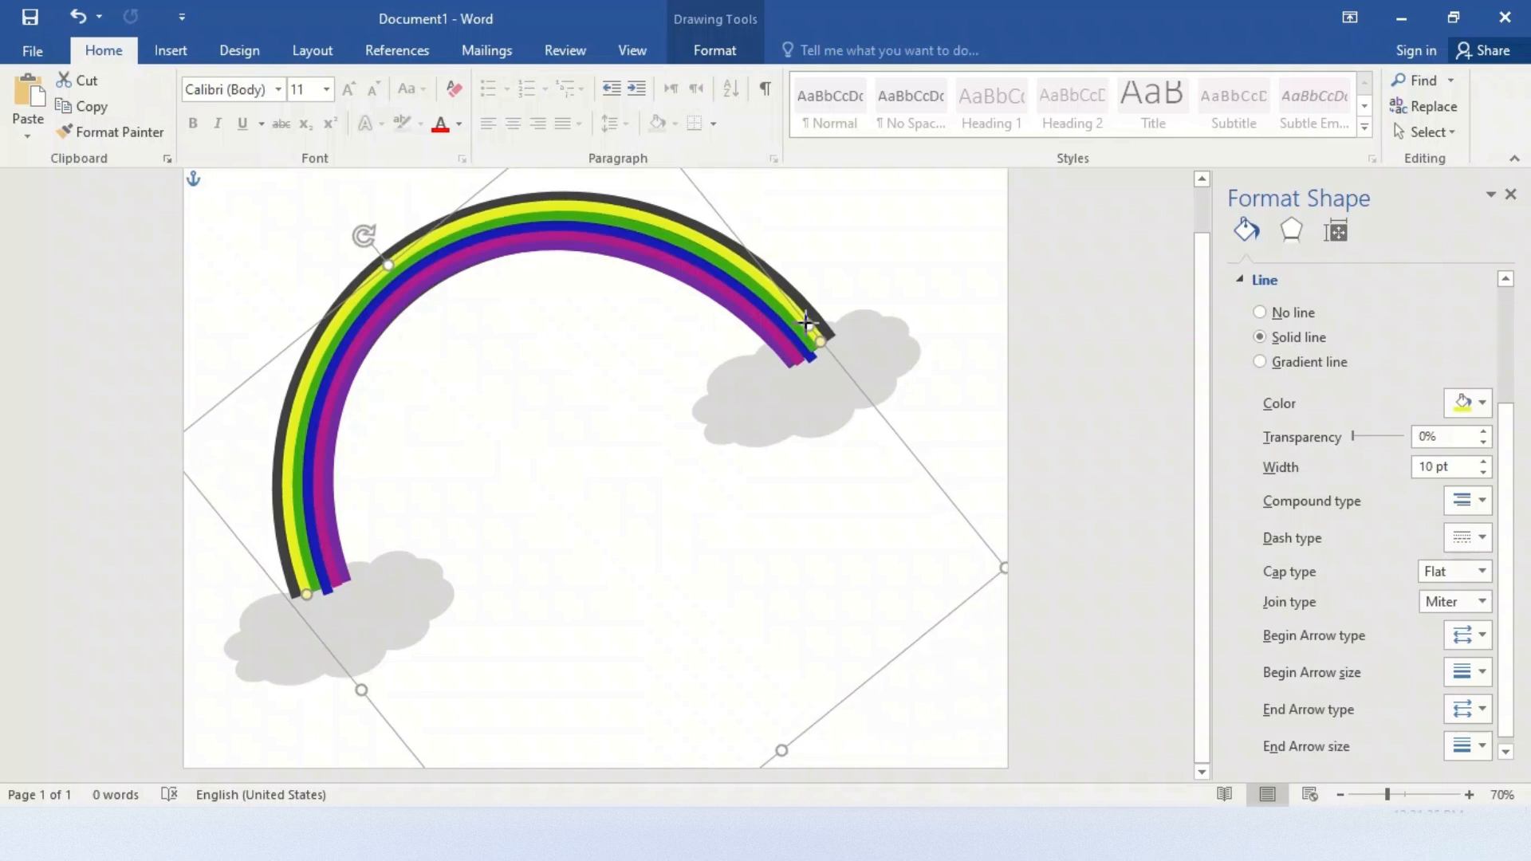
pyautogui.click(864, 263)
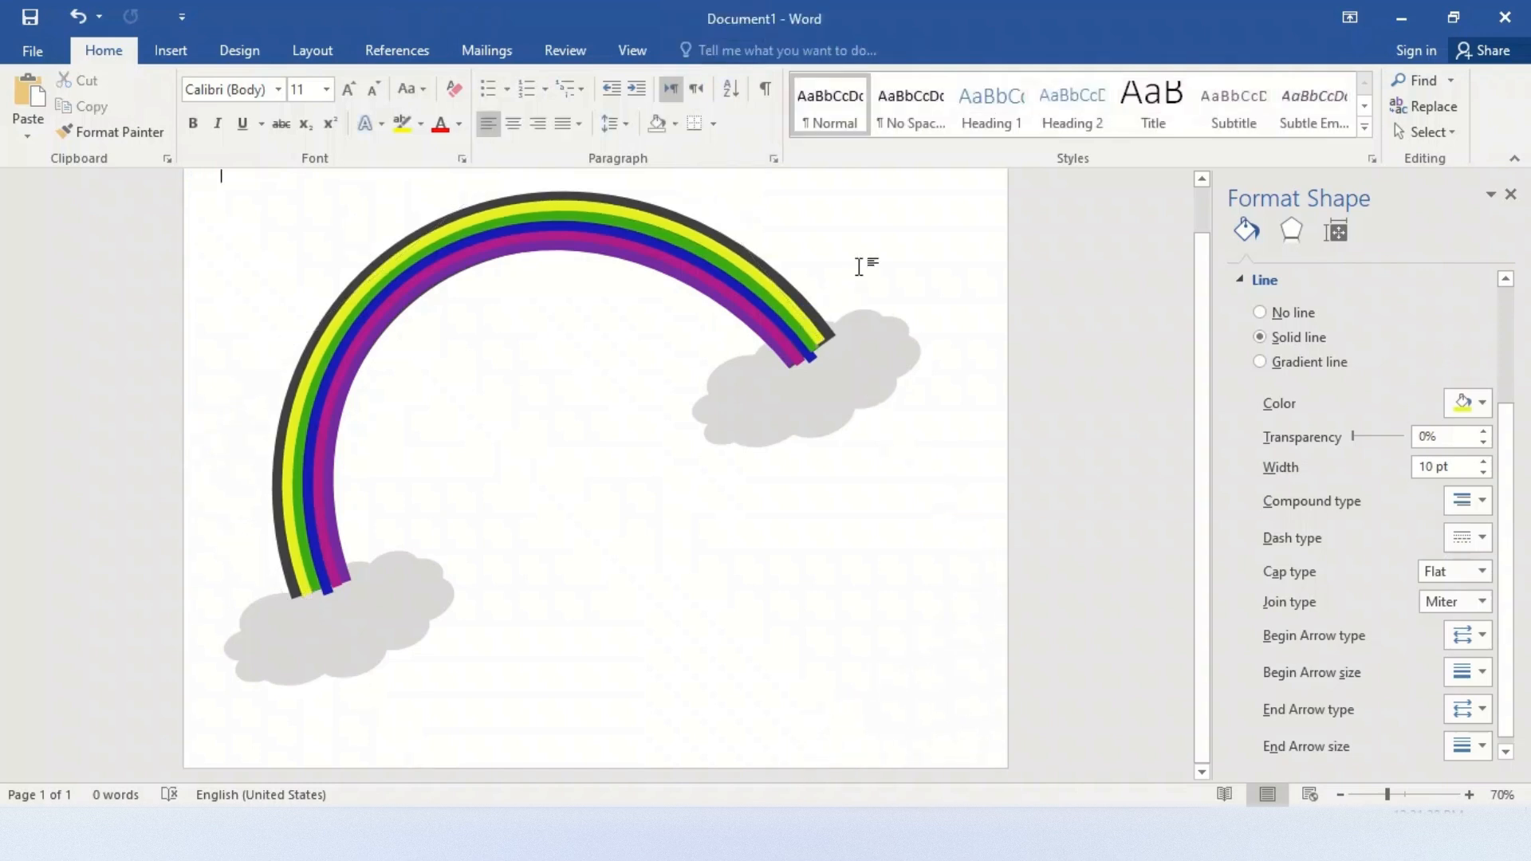
# Duplicate the yellow arc, color the copy's outline red and move it to the yellow arc's outer edge
pyautogui.click(790, 301)
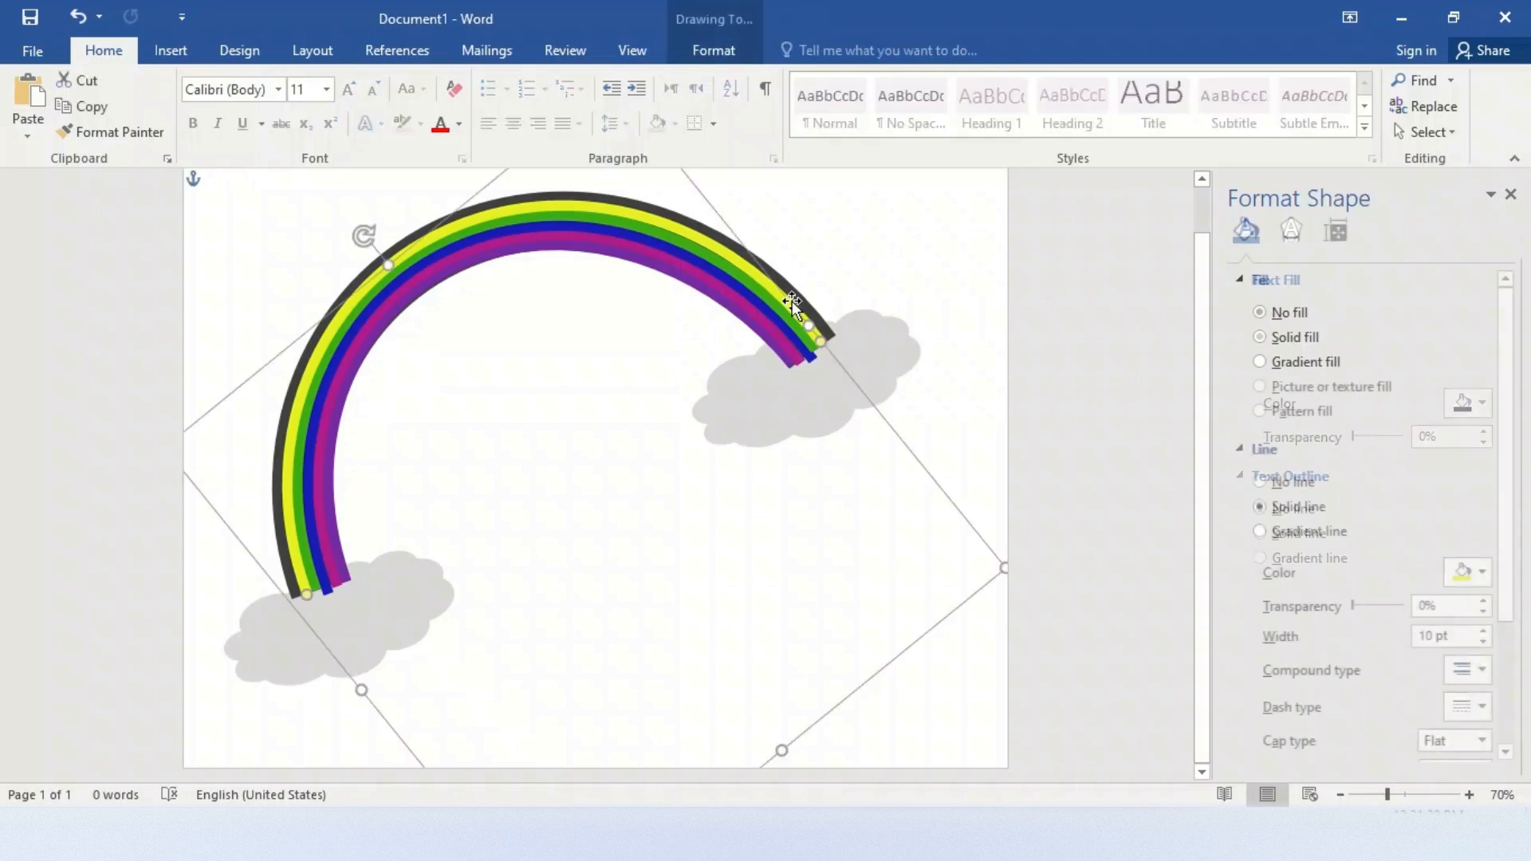
pyautogui.hotkey('ctrl', 'd')
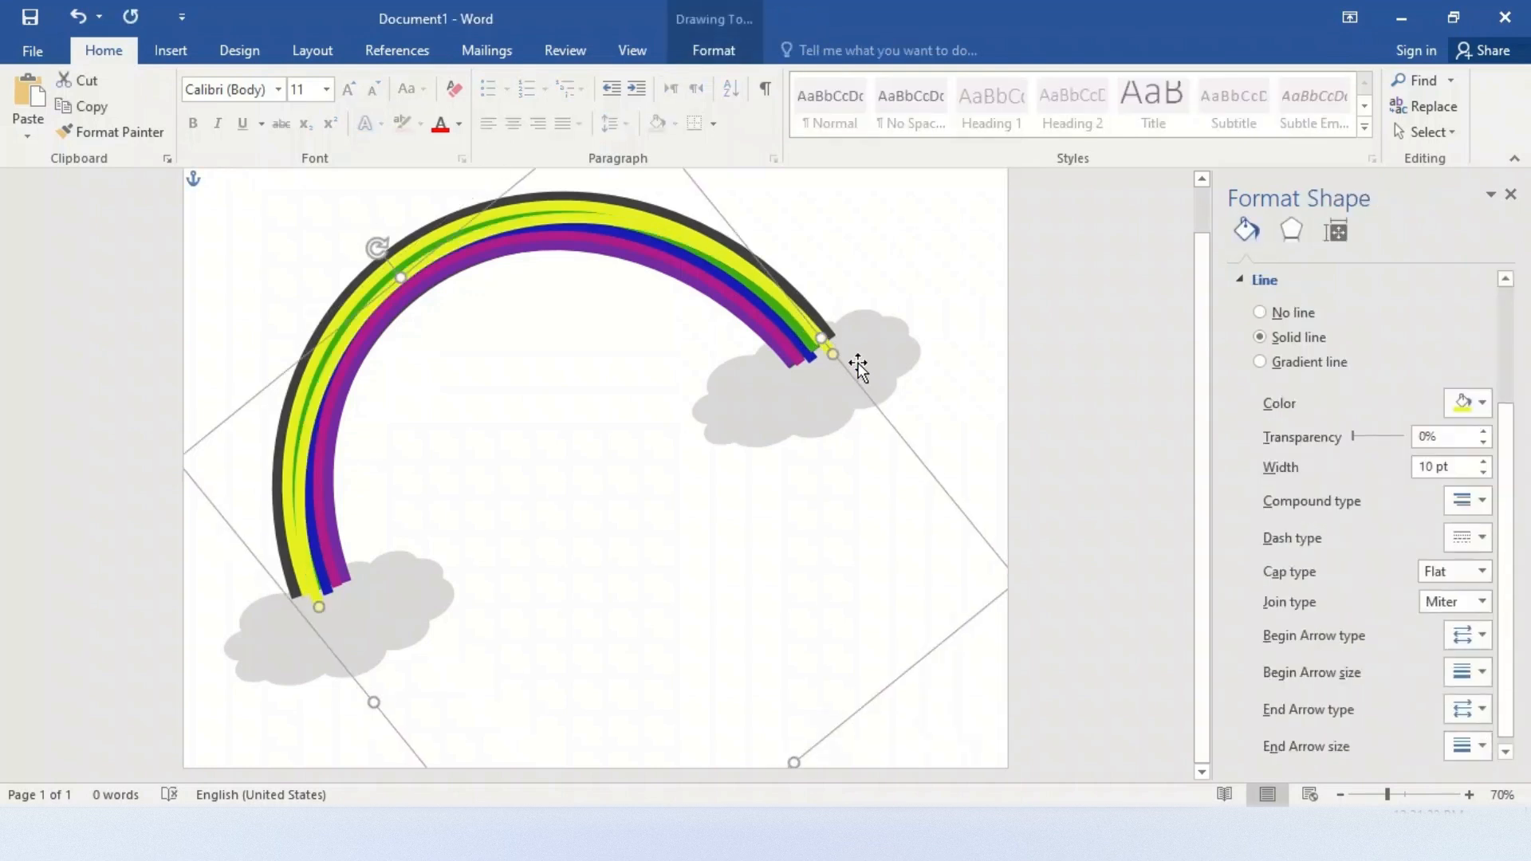
pyautogui.click(1480, 402)
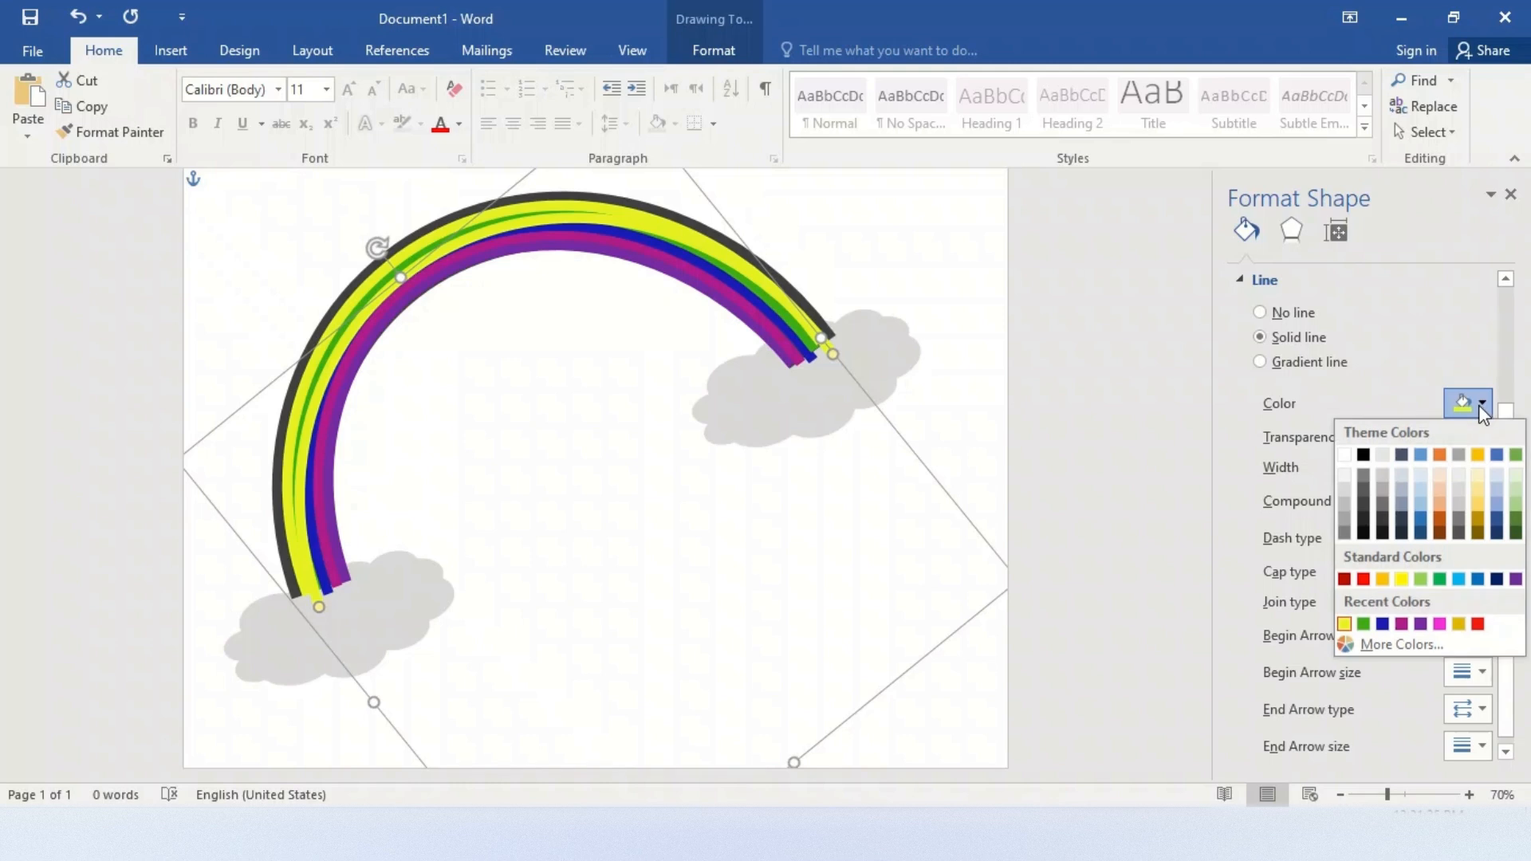
pyautogui.click(1477, 624)
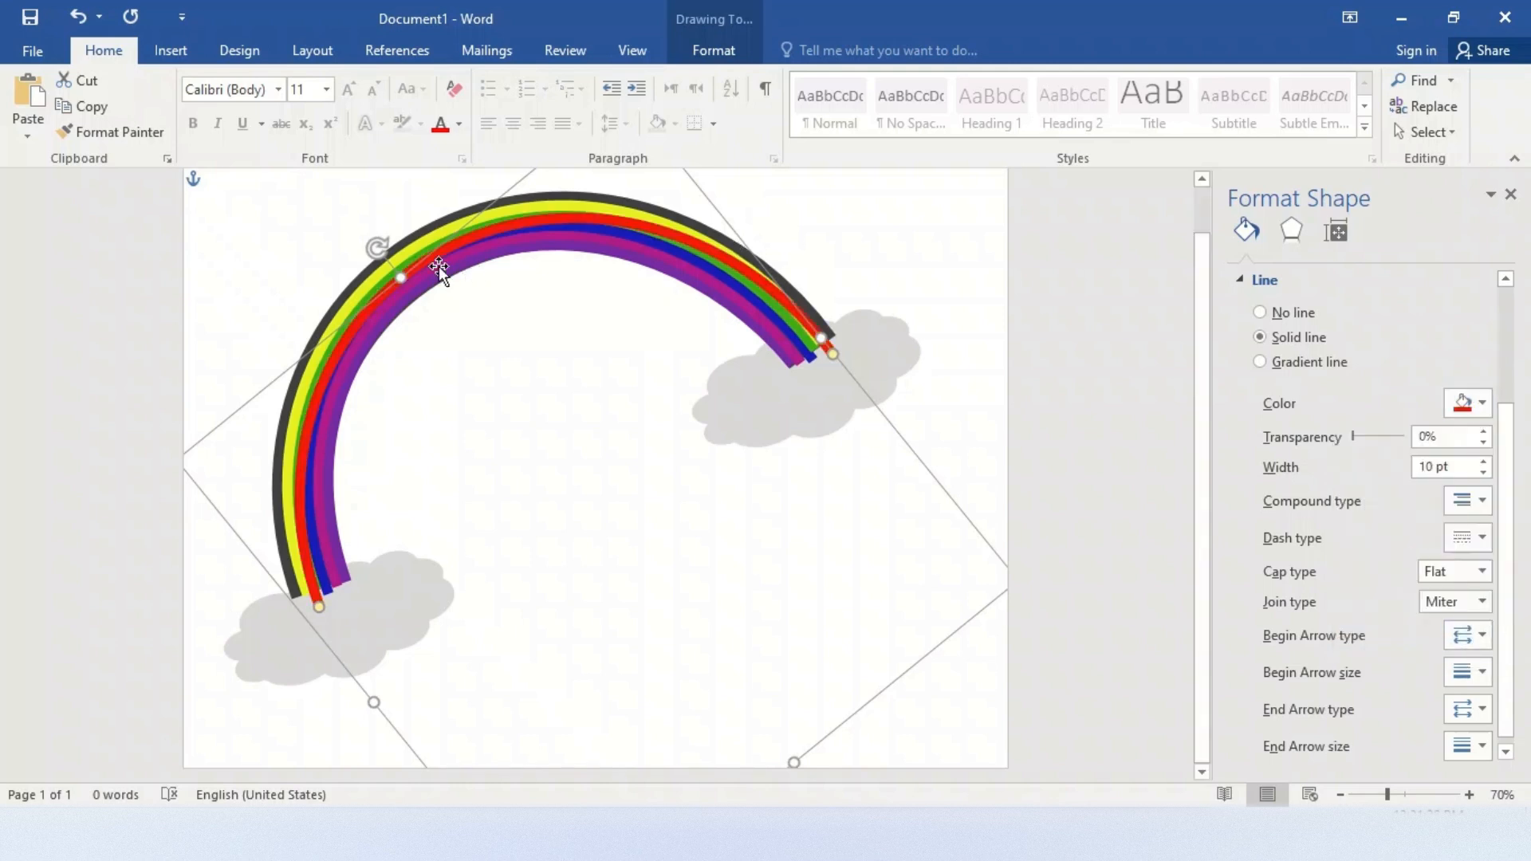
pyautogui.moveTo(414, 268)
pyautogui.mouseDown()
pyautogui.moveTo(381, 248)
pyautogui.moveTo(396, 250)
pyautogui.mouseUp()
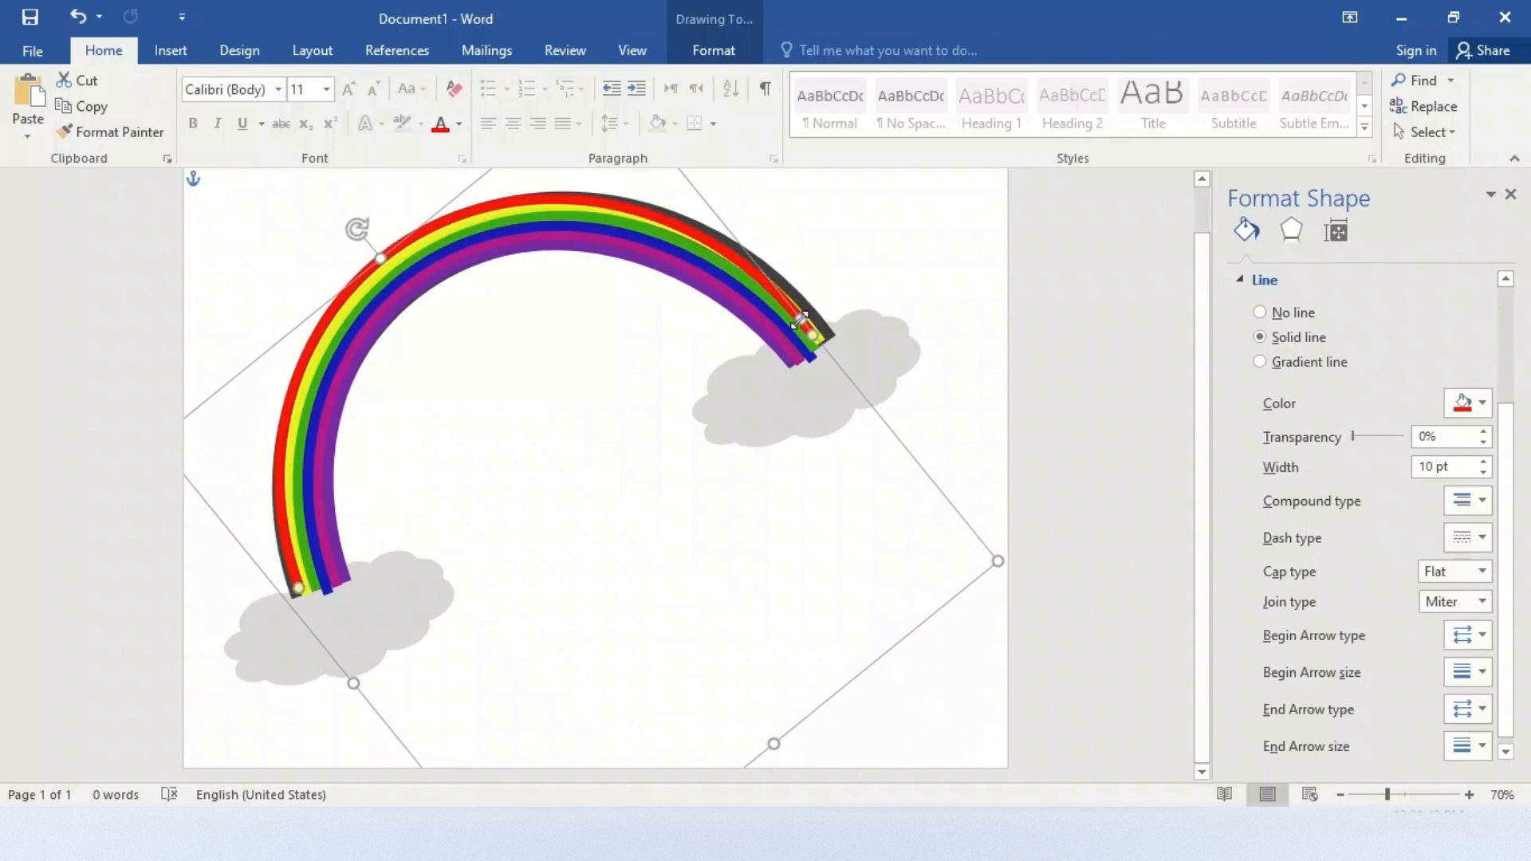
# Resize the red arc at both ends so it fits along the yellow arc and covers the dark arc
pyautogui.moveTo(798, 320); pyautogui.dragTo(821, 328)
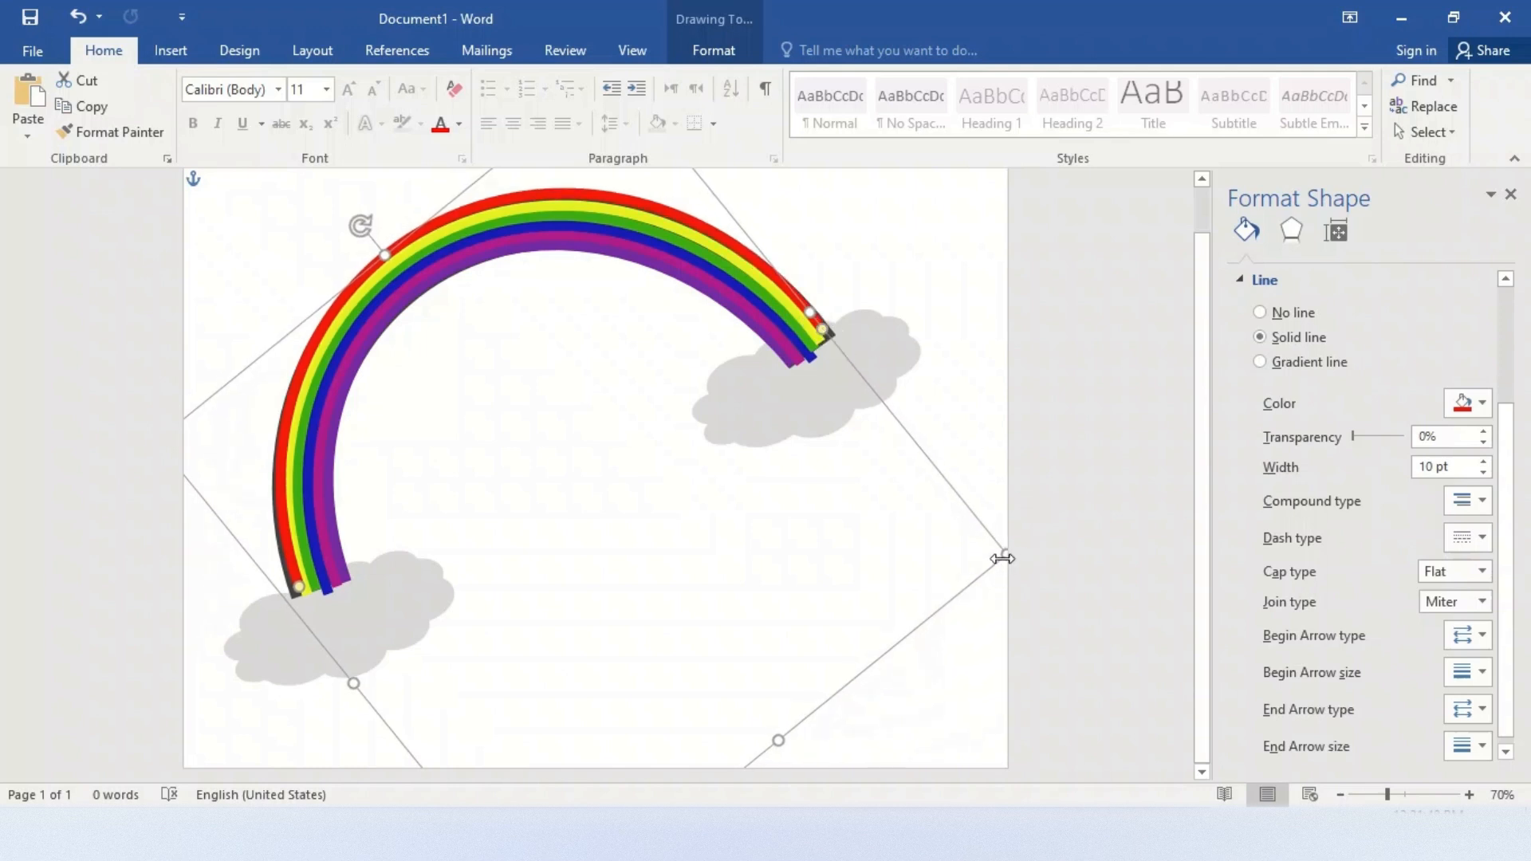
pyautogui.moveTo(1004, 559); pyautogui.dragTo(1019, 569)
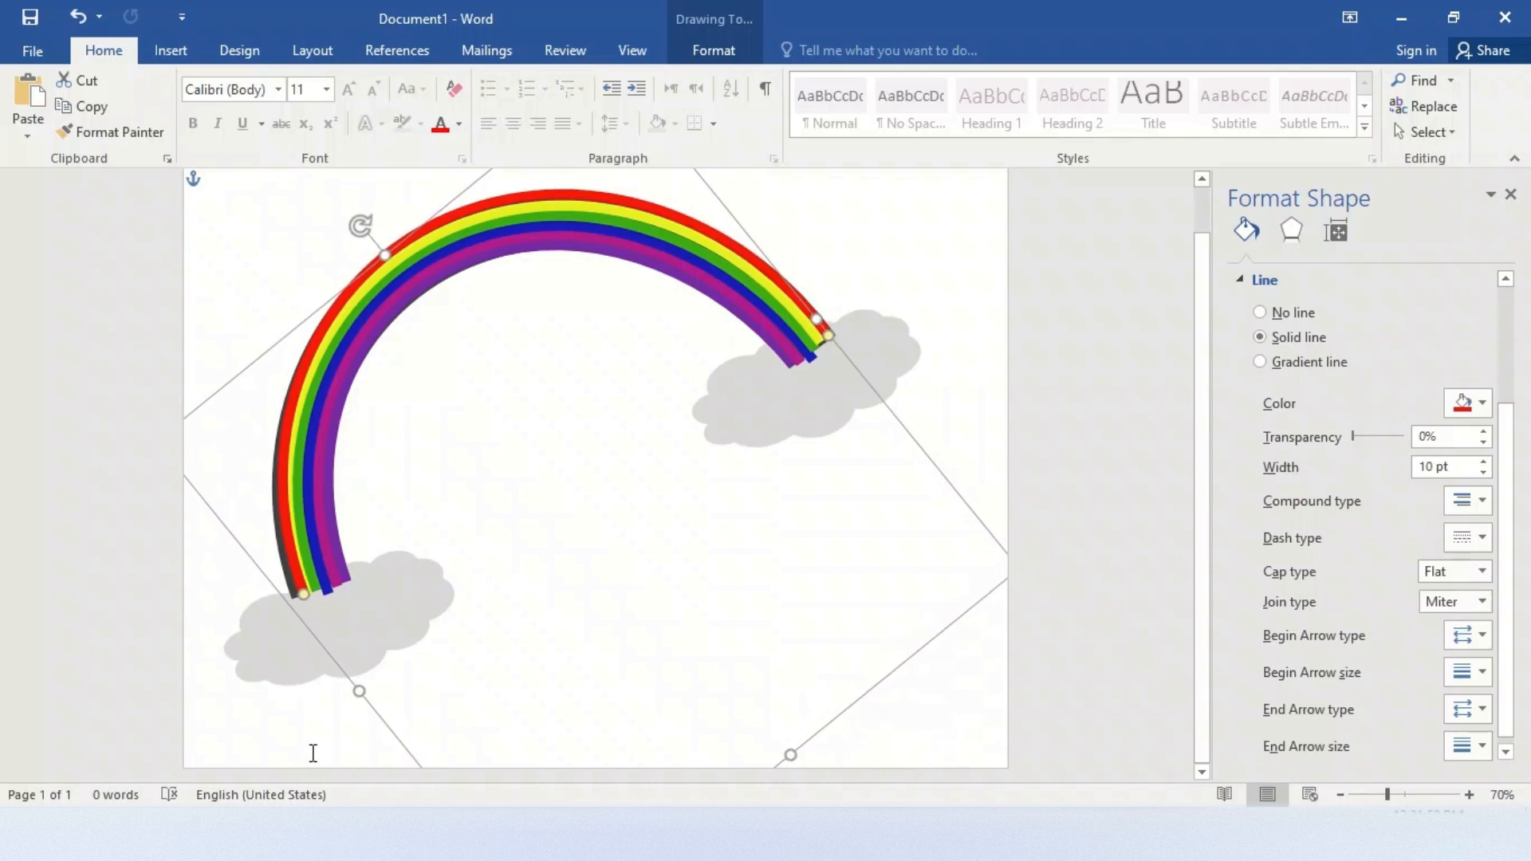
pyautogui.moveTo(358, 694); pyautogui.dragTo(352, 694)
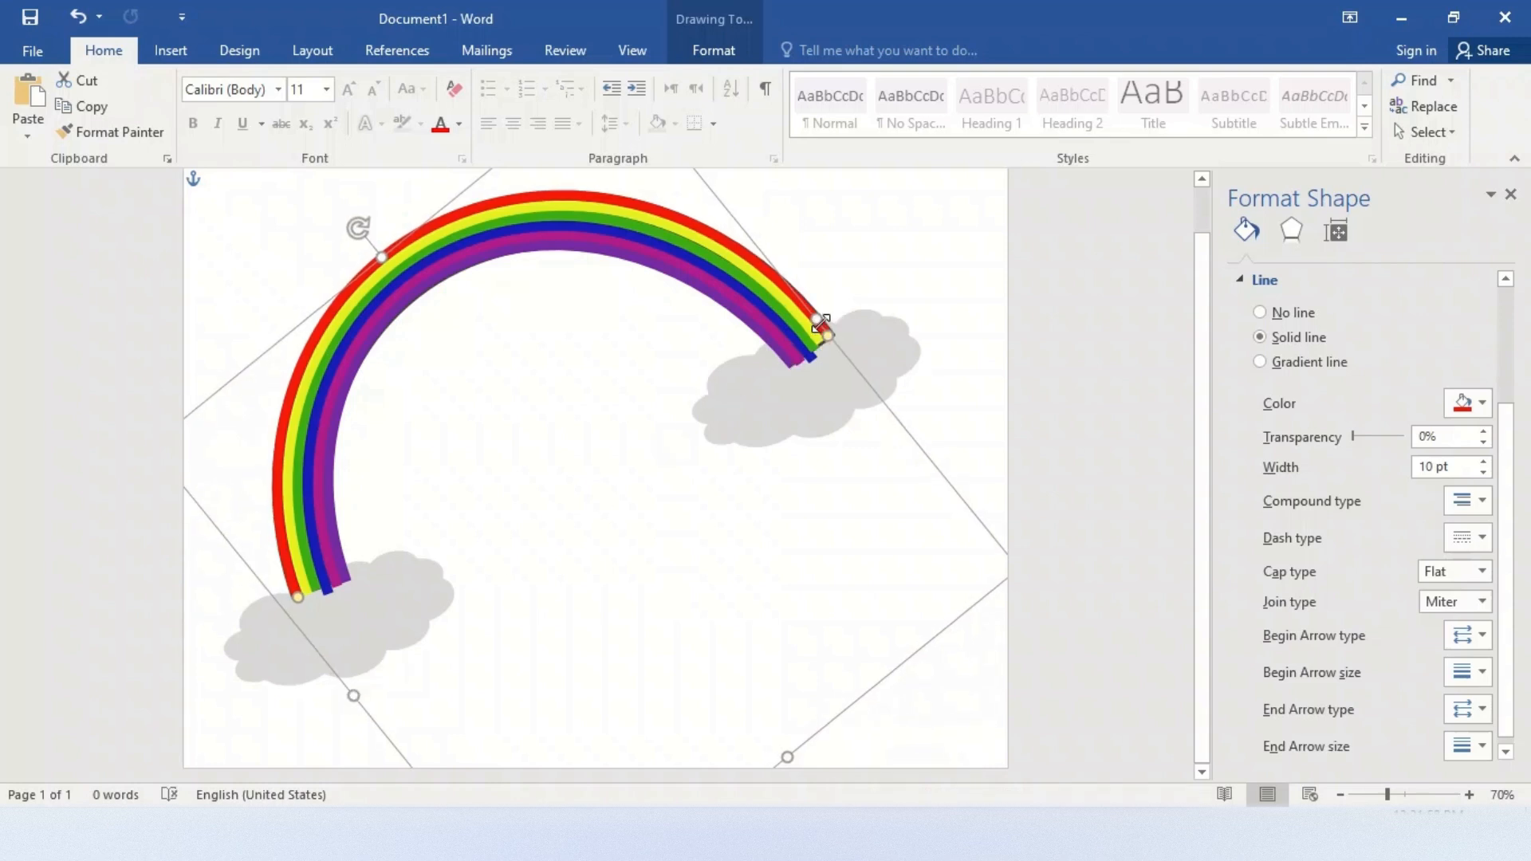
pyautogui.moveTo(822, 323); pyautogui.dragTo(825, 331)
# Bring both gray clouds to the front so they cover the ends of the rainbow
pyautogui.click(892, 348)
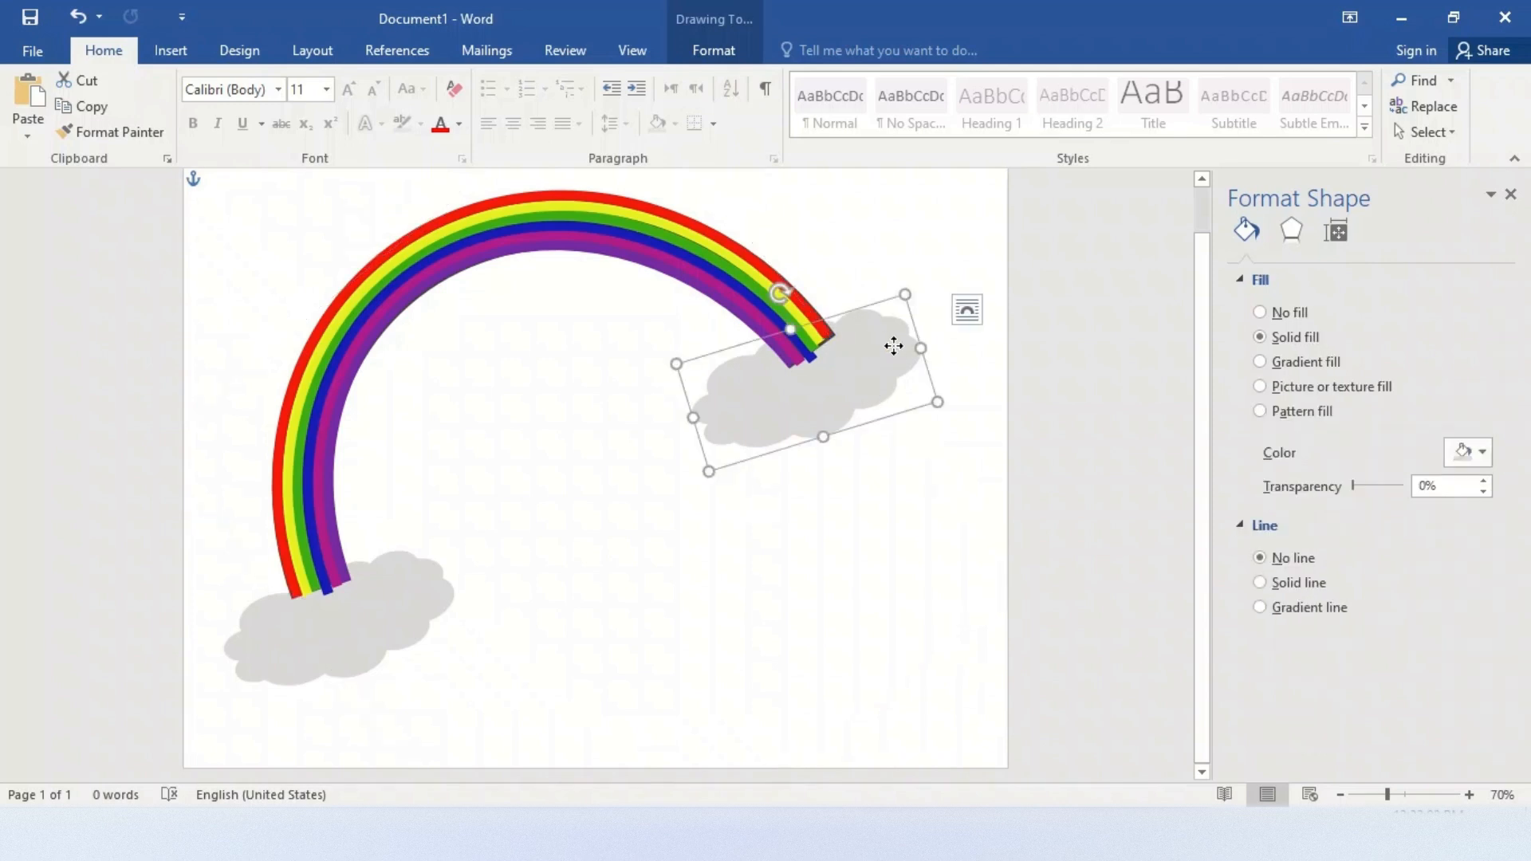
pyautogui.rightClick(895, 346)
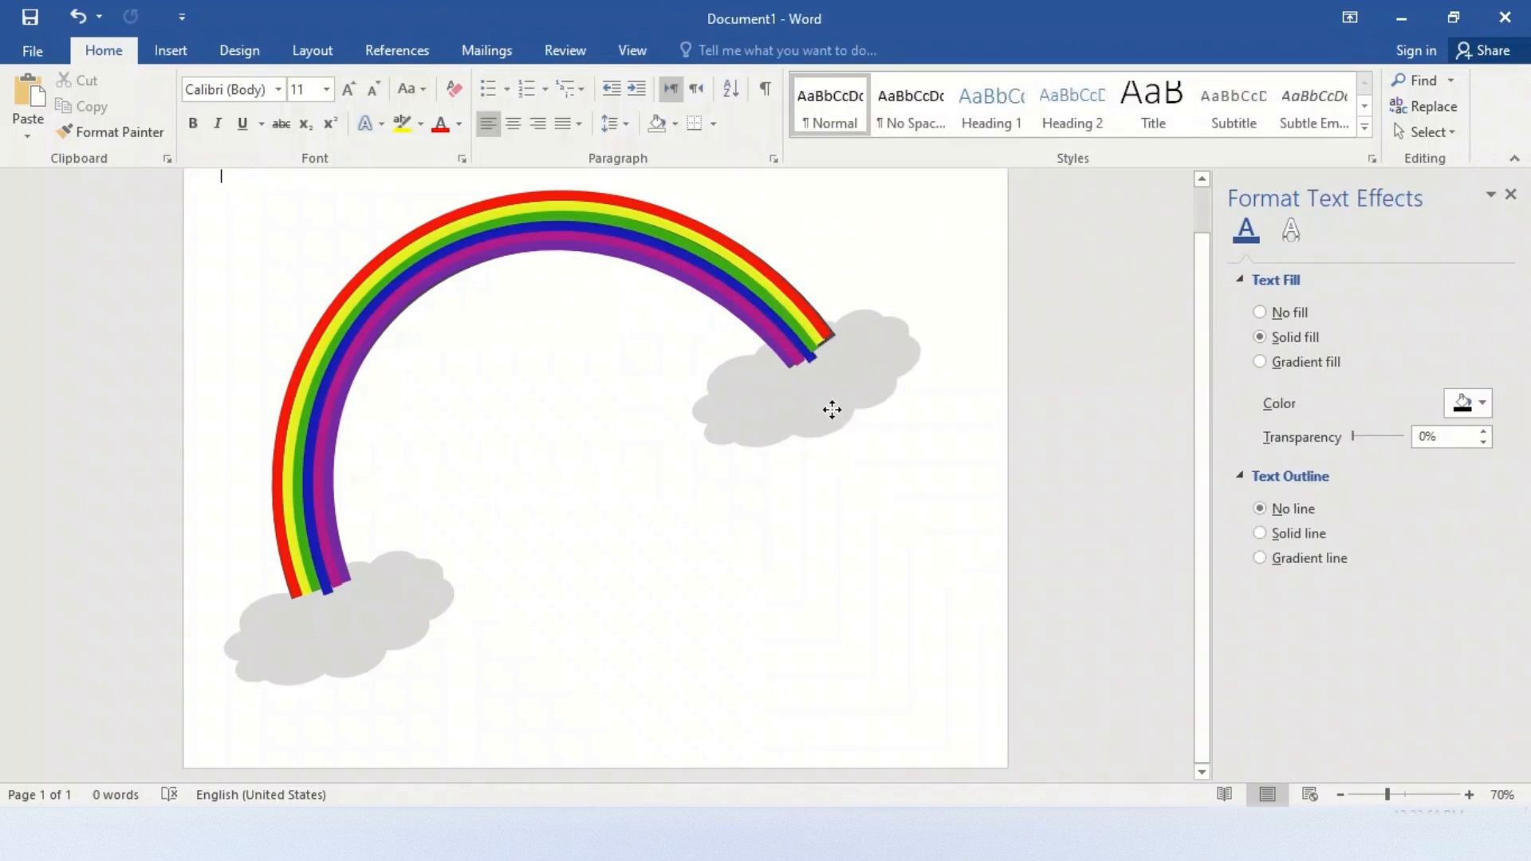
pyautogui.click(832, 409)
pyautogui.rightClick(832, 409)
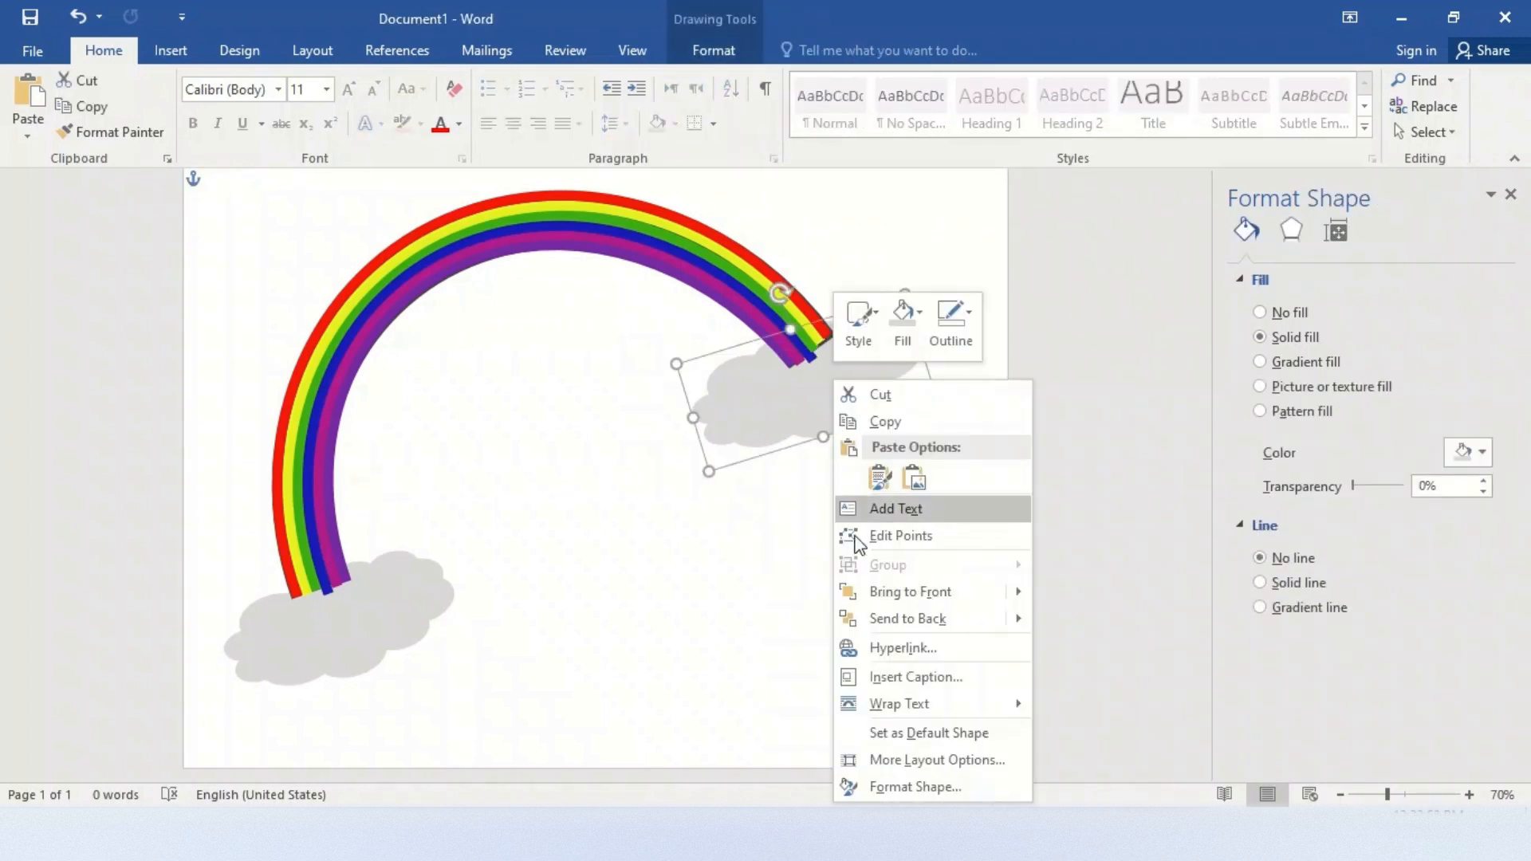
pyautogui.click(912, 596)
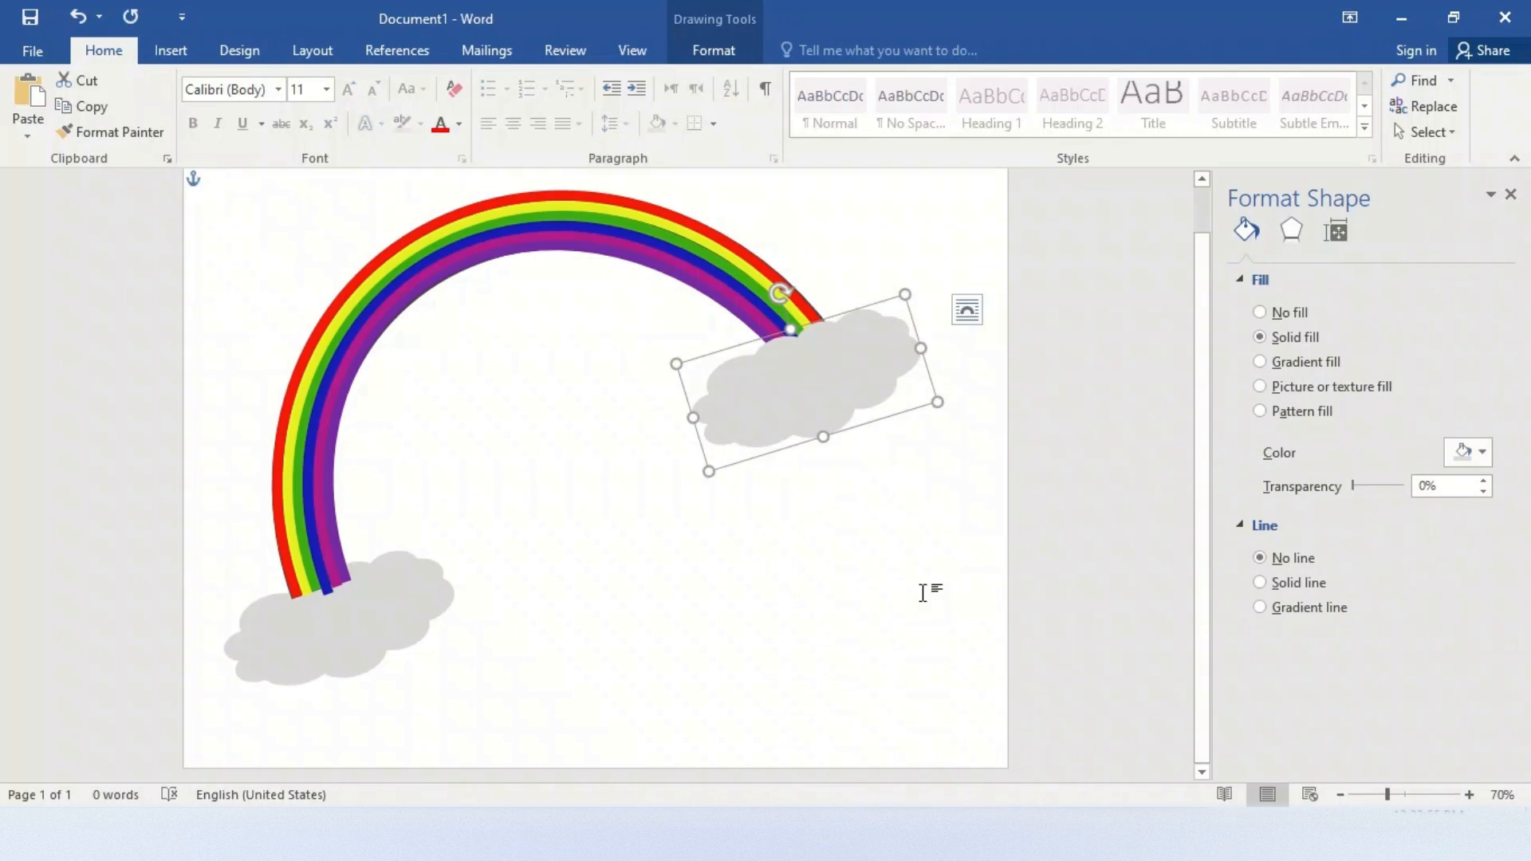
pyautogui.click(370, 624)
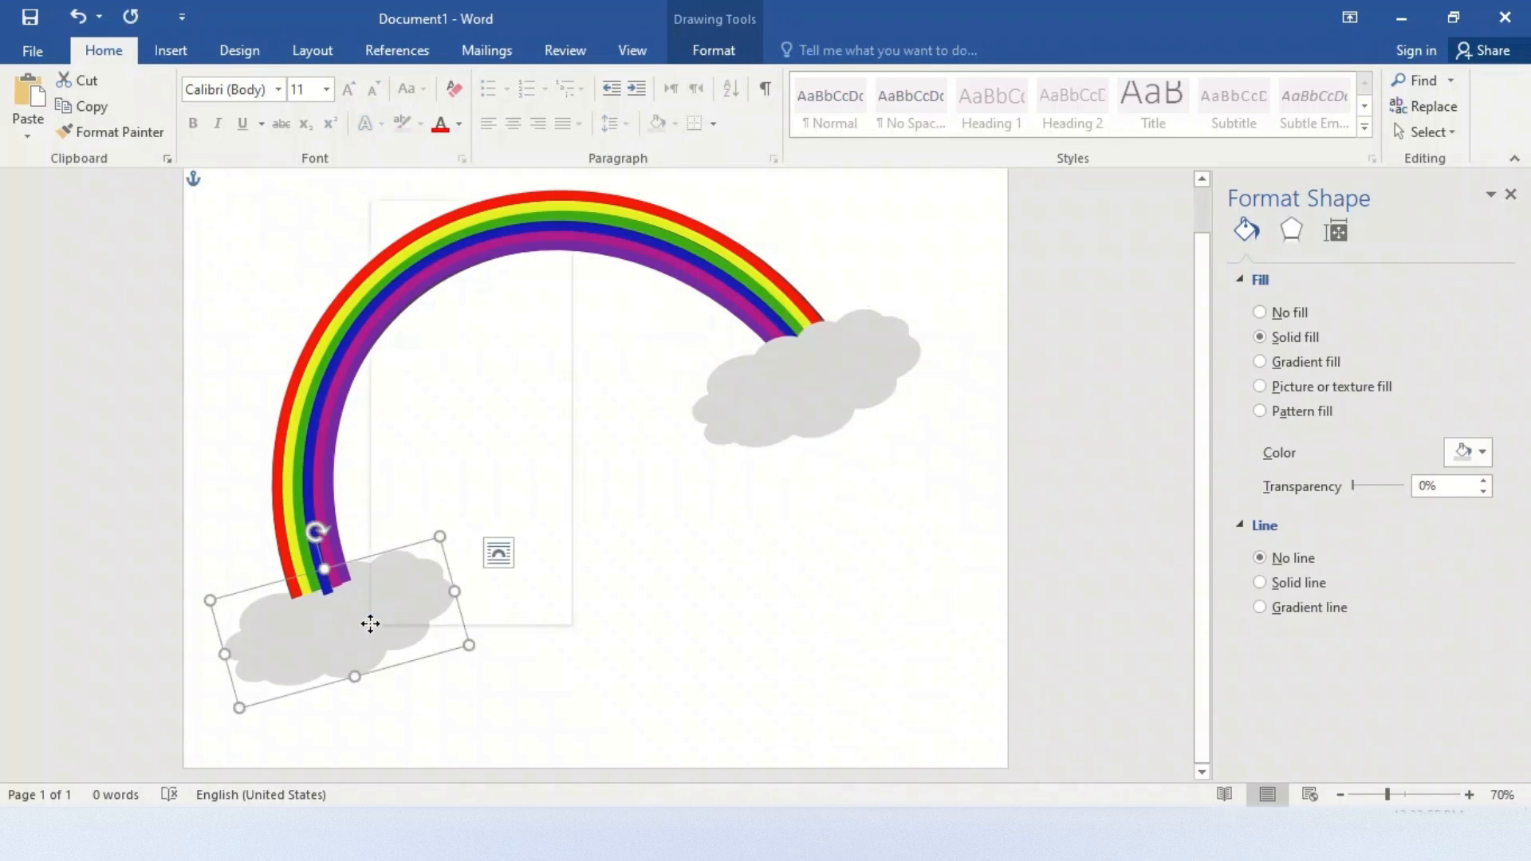
pyautogui.rightClick(370, 624)
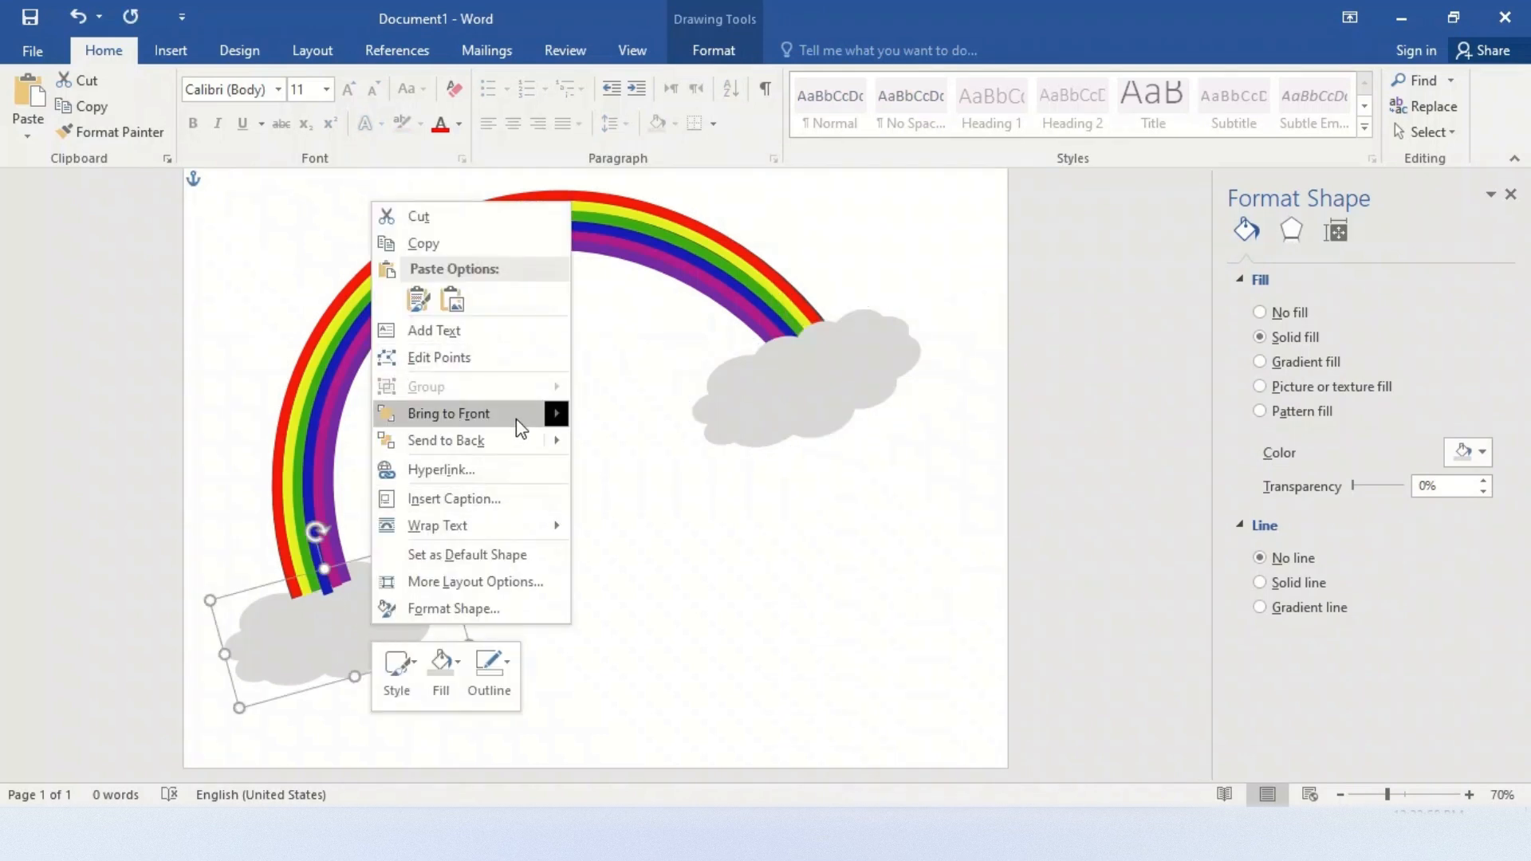
pyautogui.click(492, 413)
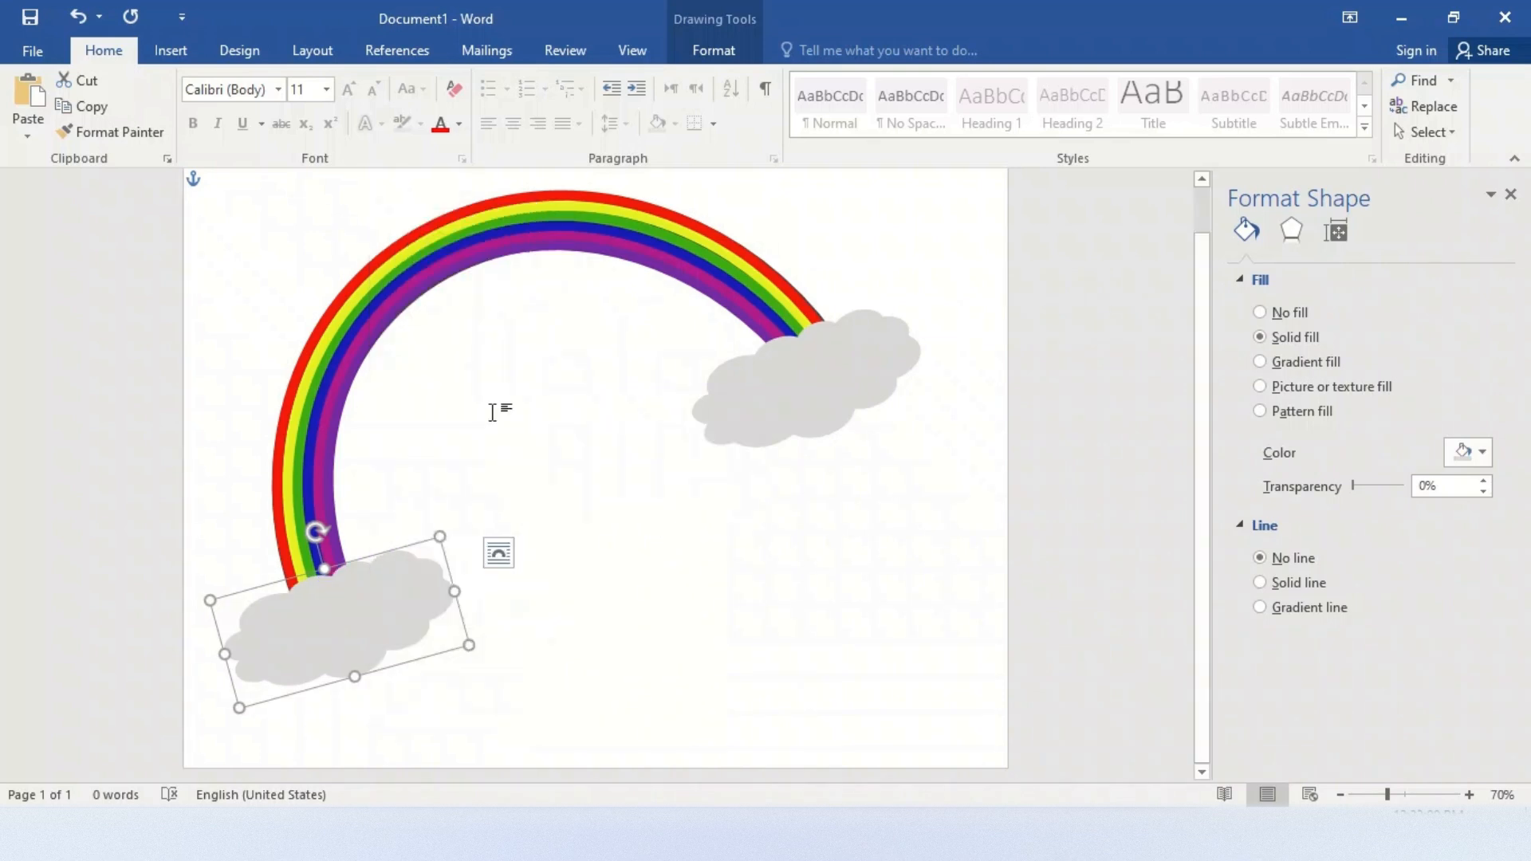
pyautogui.click(610, 582)
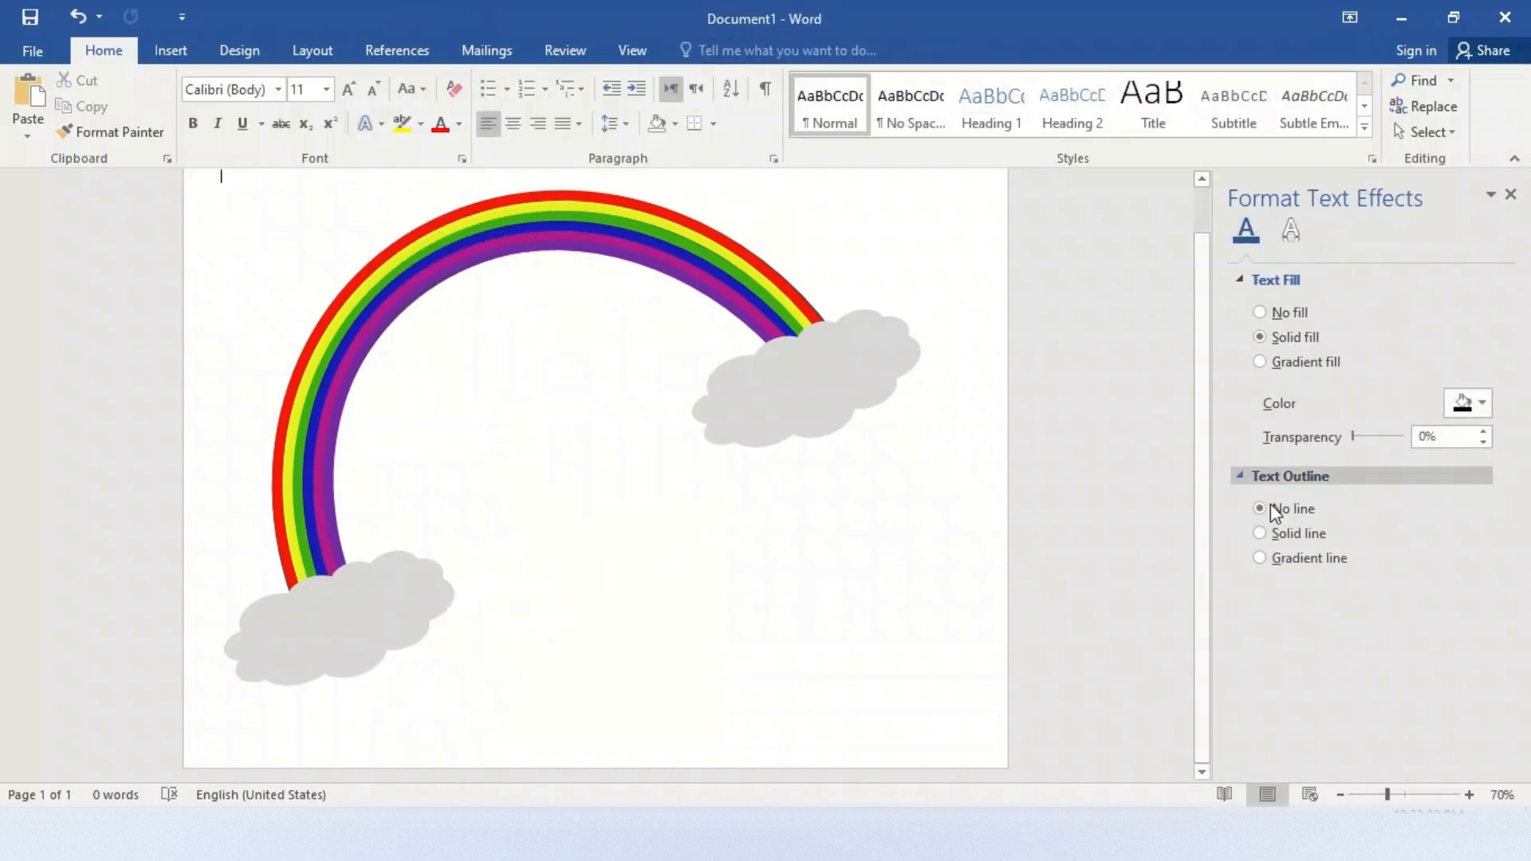
pyautogui.moveTo(1201, 518); pyautogui.dragTo(1205, 450)
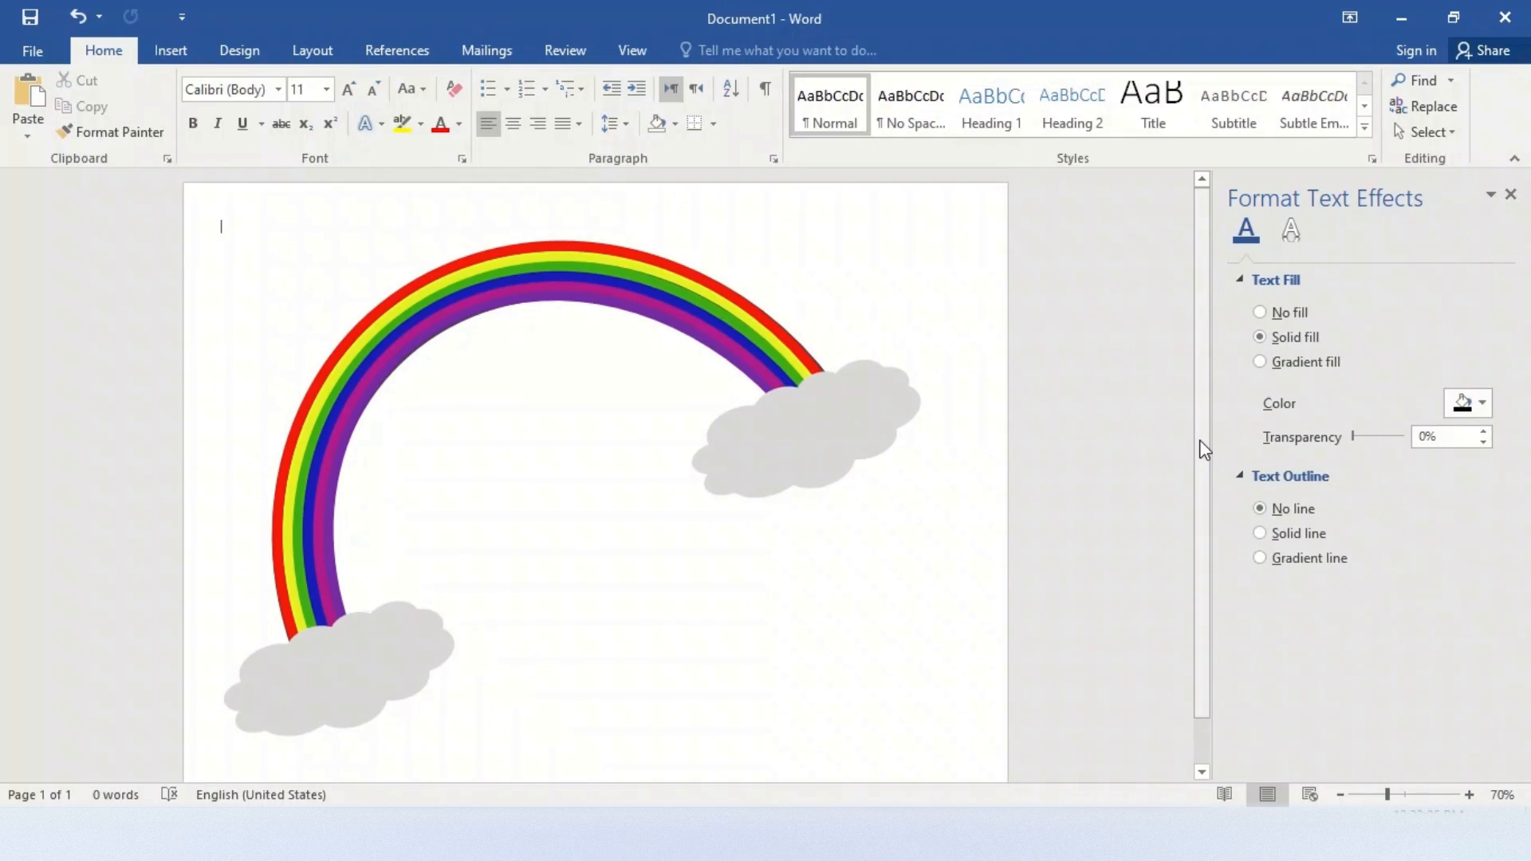
pyautogui.click(618, 301)
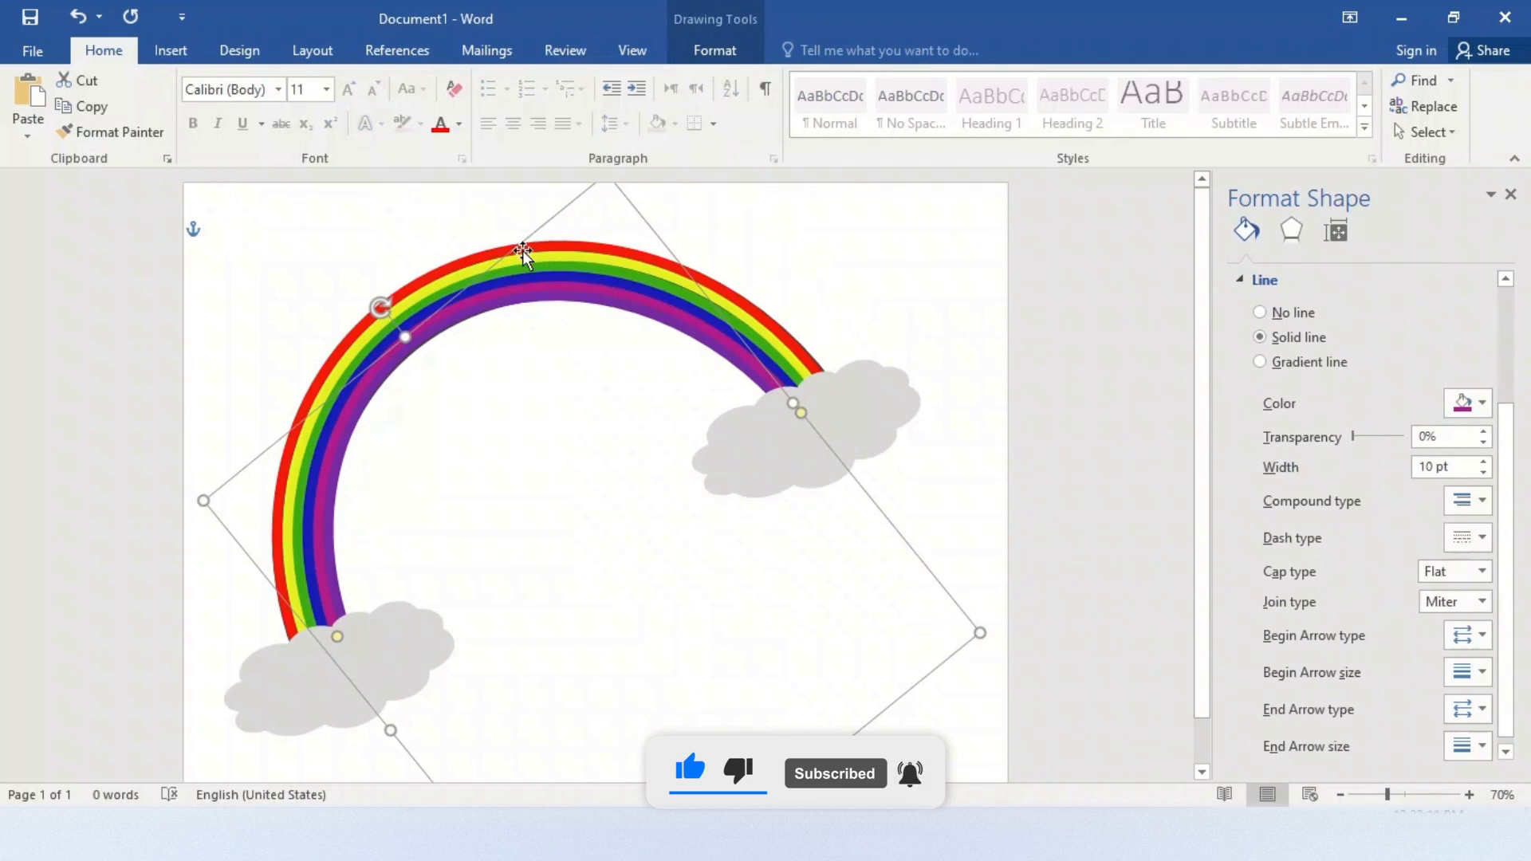
pyautogui.keyDown('ctrl'); pyautogui.click(492, 260); pyautogui.keyUp('ctrl')
pyautogui.keyDown('ctrl'); pyautogui.click(468, 262); pyautogui.keyUp('ctrl')
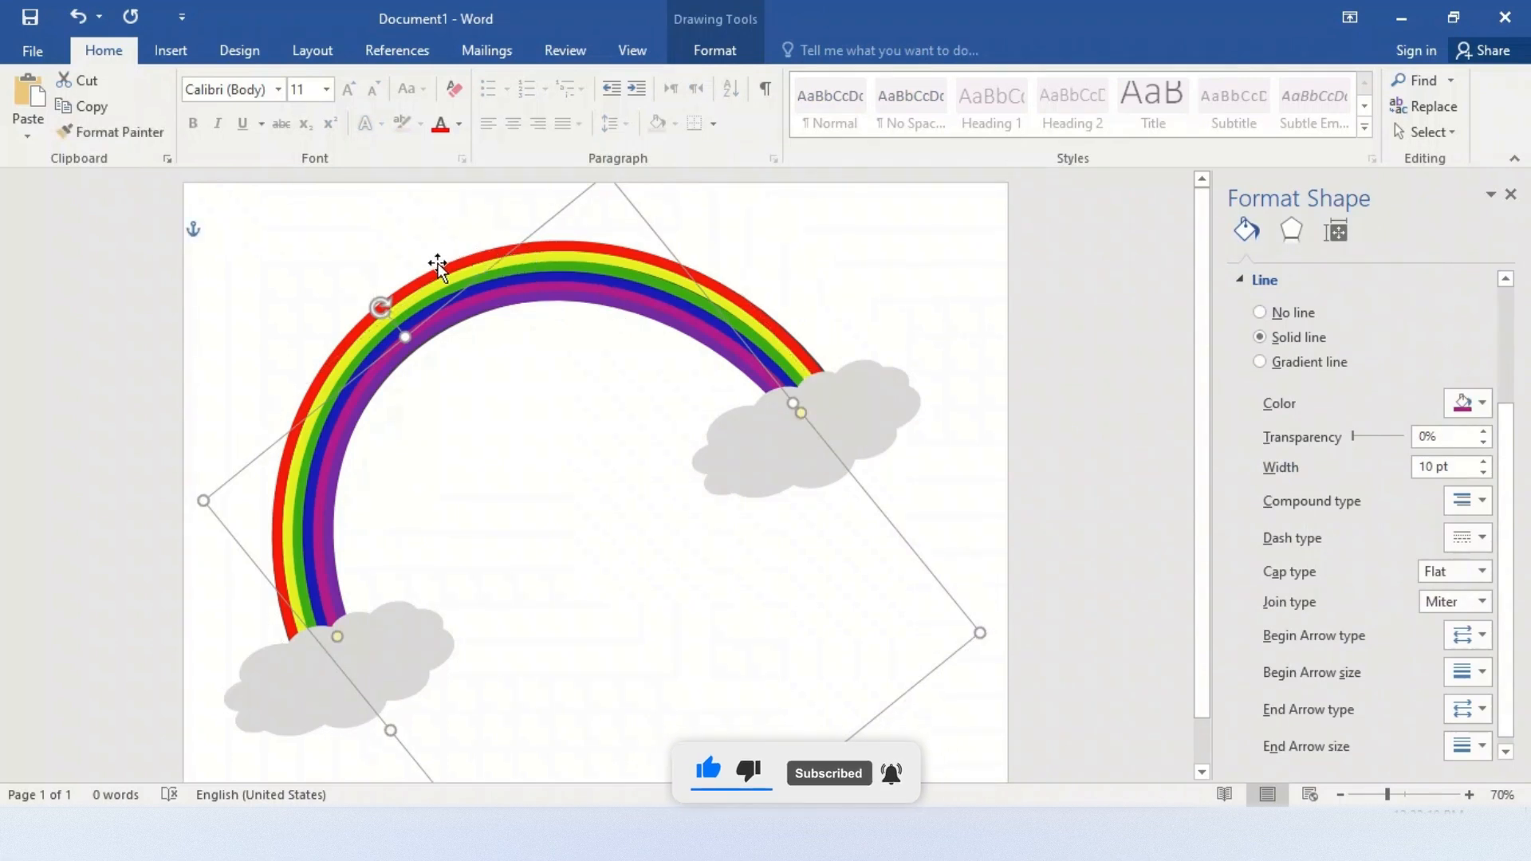
pyautogui.keyDown('ctrl'); pyautogui.click(438, 268); pyautogui.keyUp('ctrl')
pyautogui.keyDown('ctrl'); pyautogui.click(442, 277); pyautogui.keyUp('ctrl')
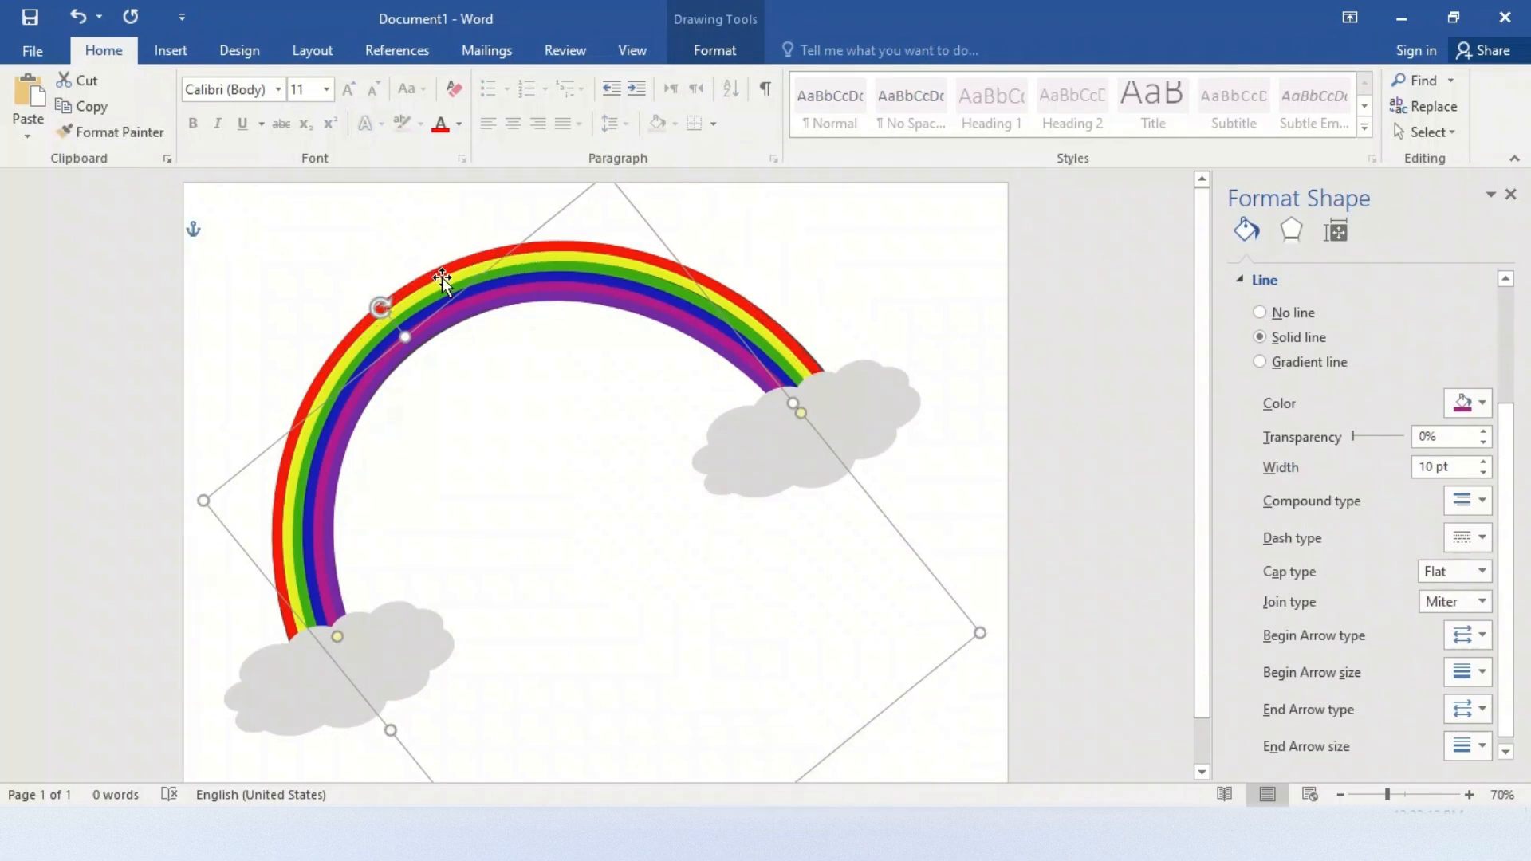
pyautogui.keyDown('ctrl'); pyautogui.click(438, 284); pyautogui.keyUp('ctrl')
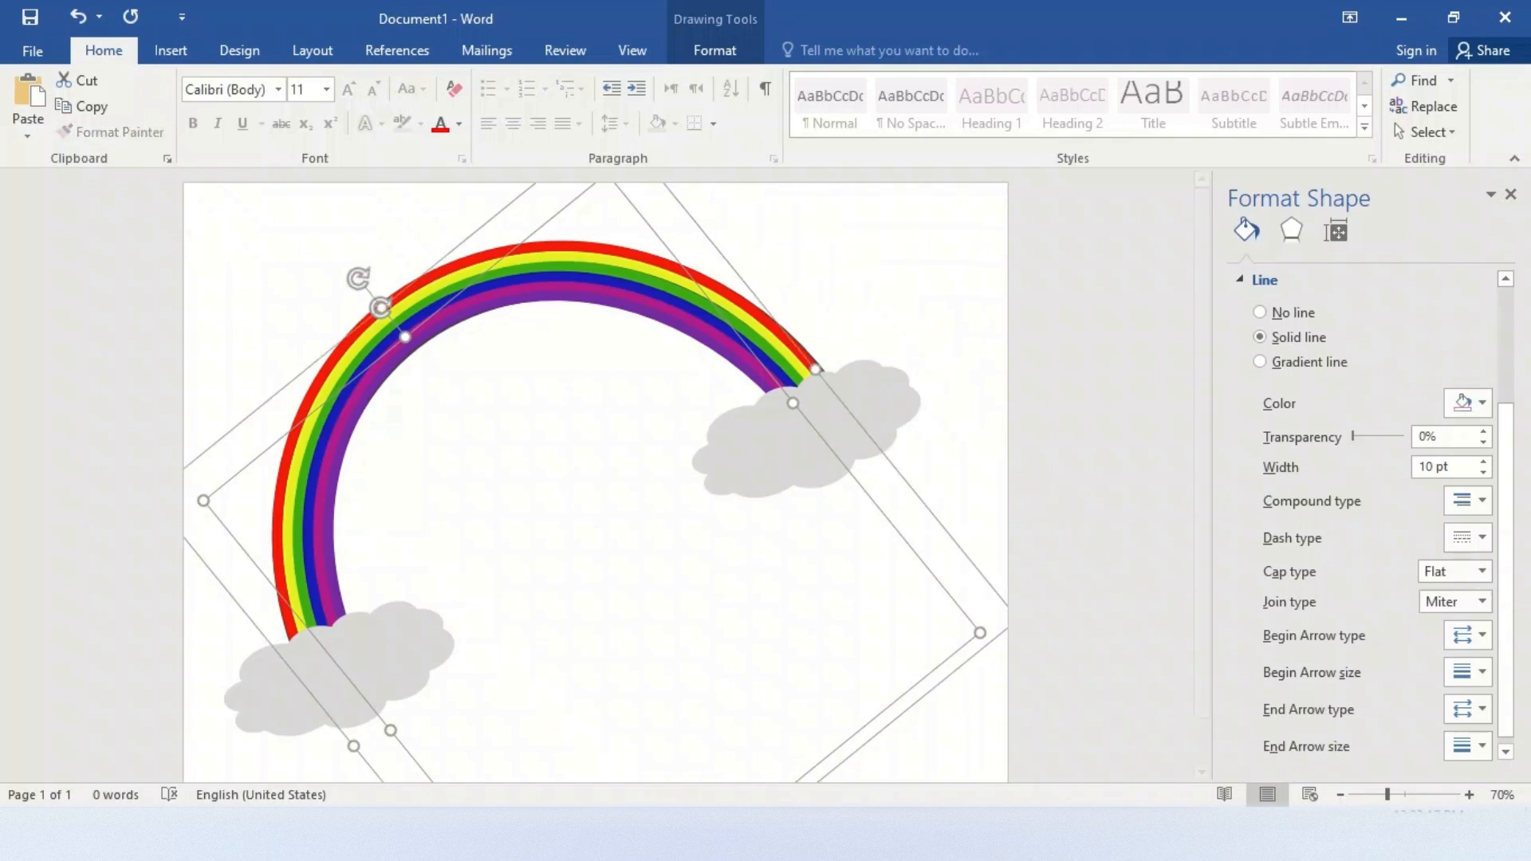
# Select the red, yellow, green, blue, magenta and purple arcs together and group them into one rainbow object
pyautogui.click(1449, 795)
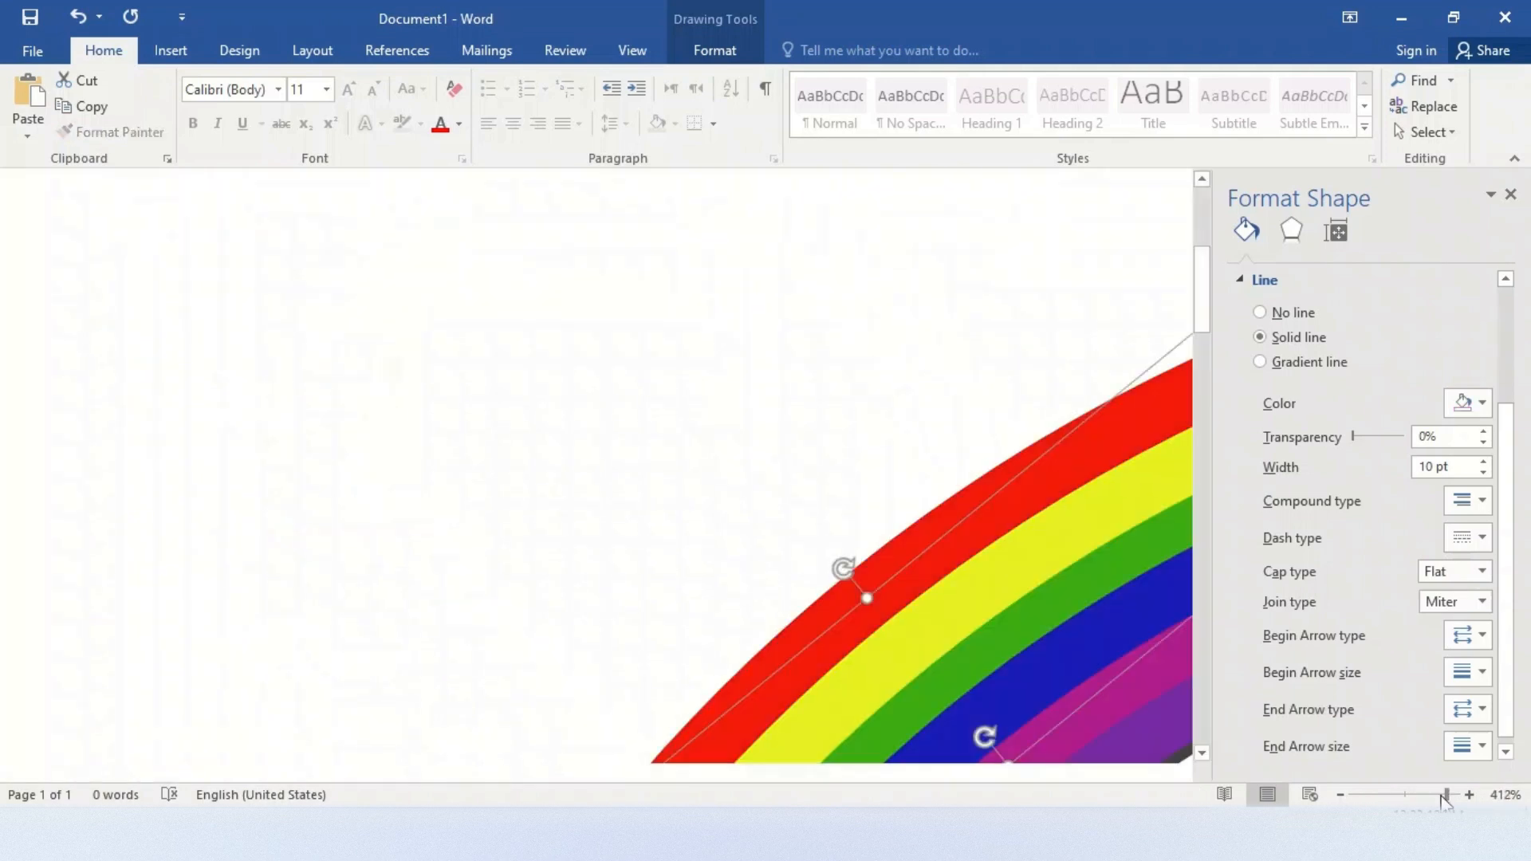
pyautogui.click(1340, 795)
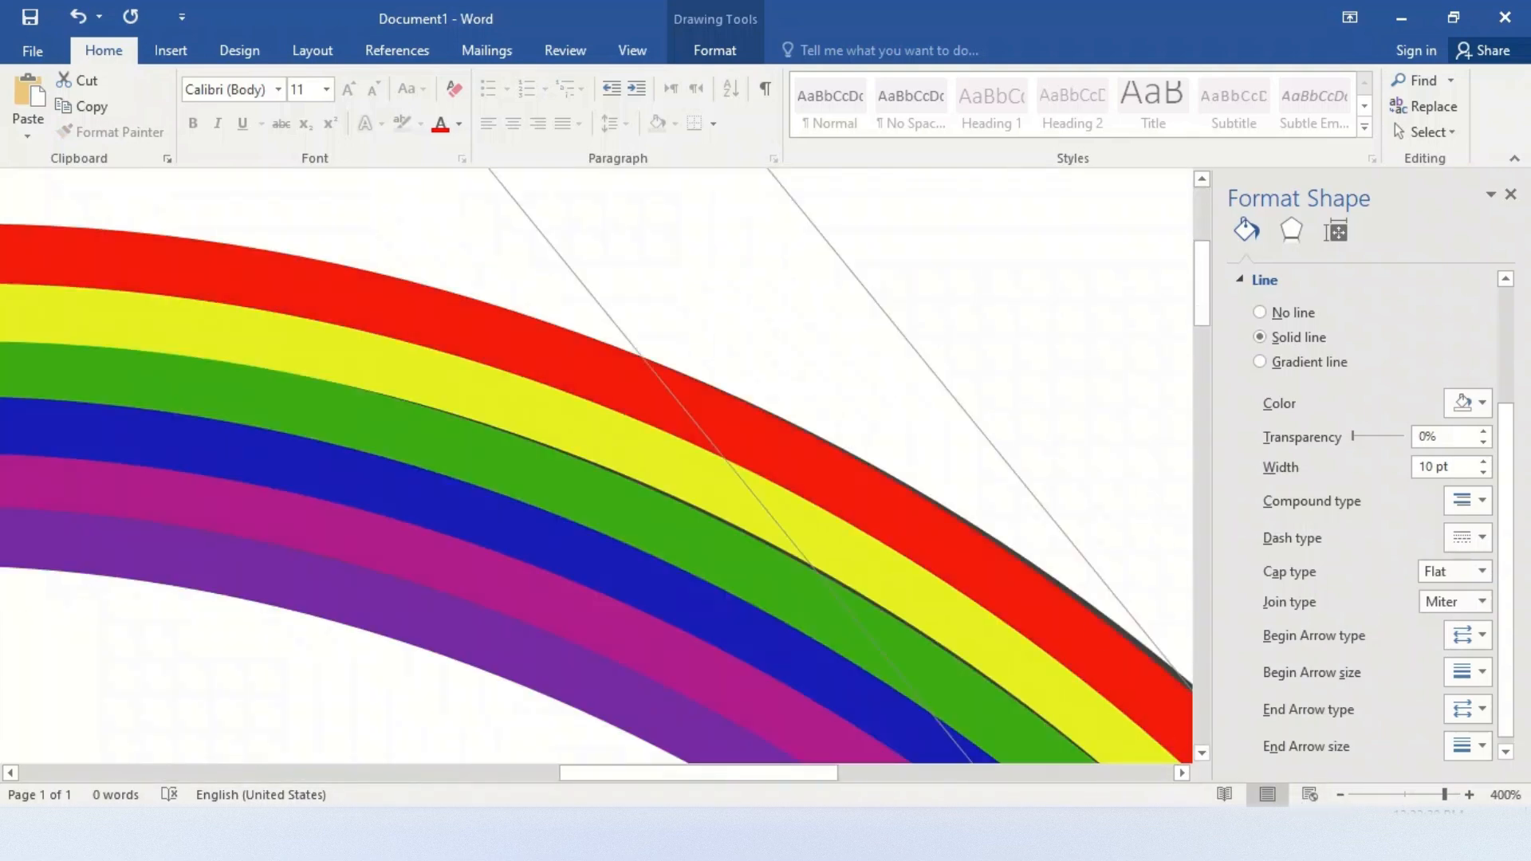
pyautogui.click(1159, 493)
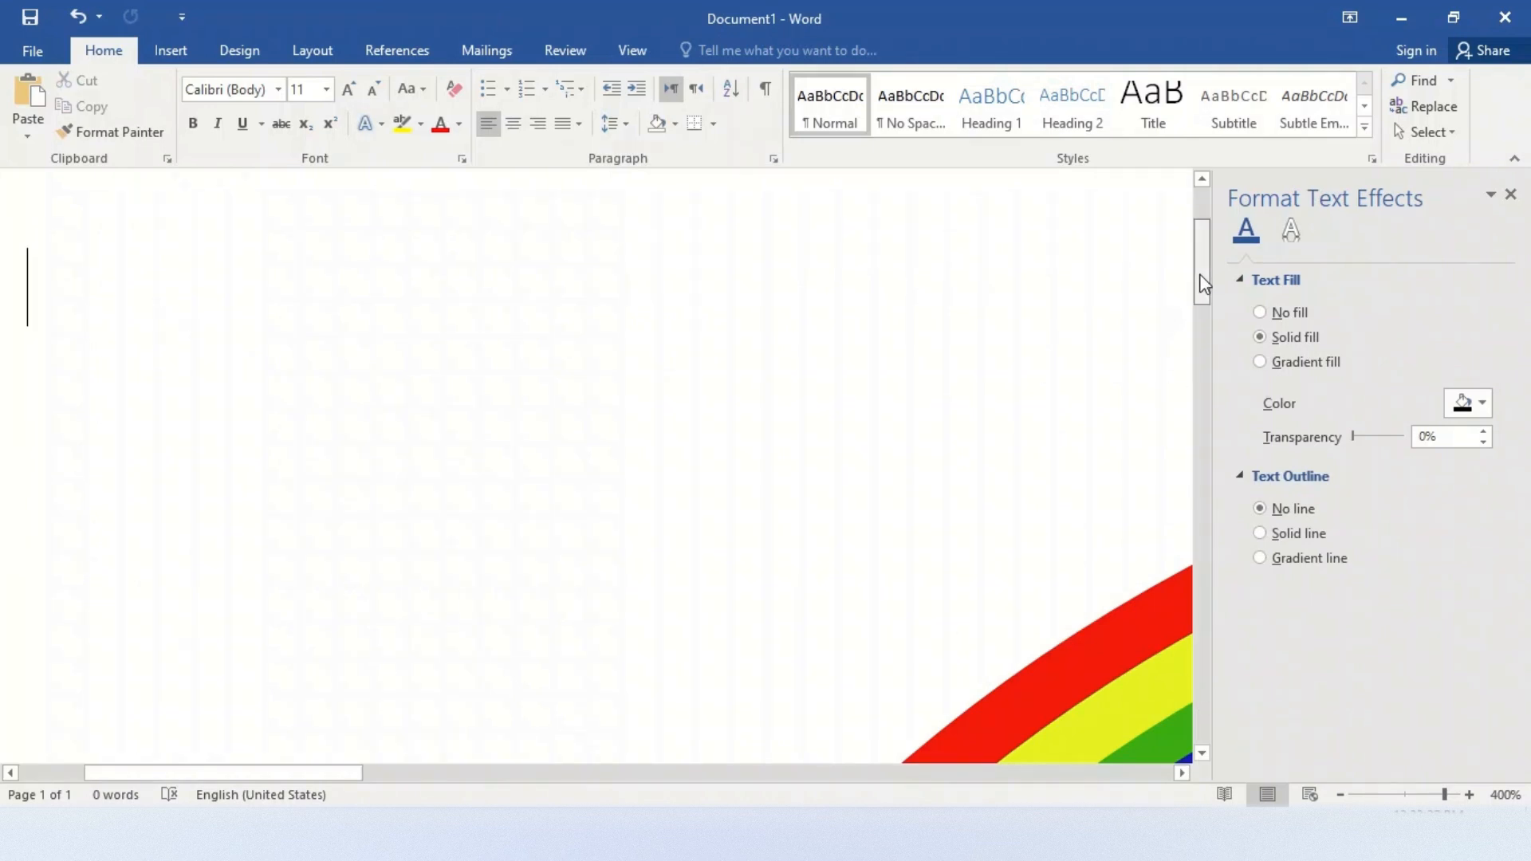
pyautogui.moveTo(1203, 284); pyautogui.dragTo(1212, 342)
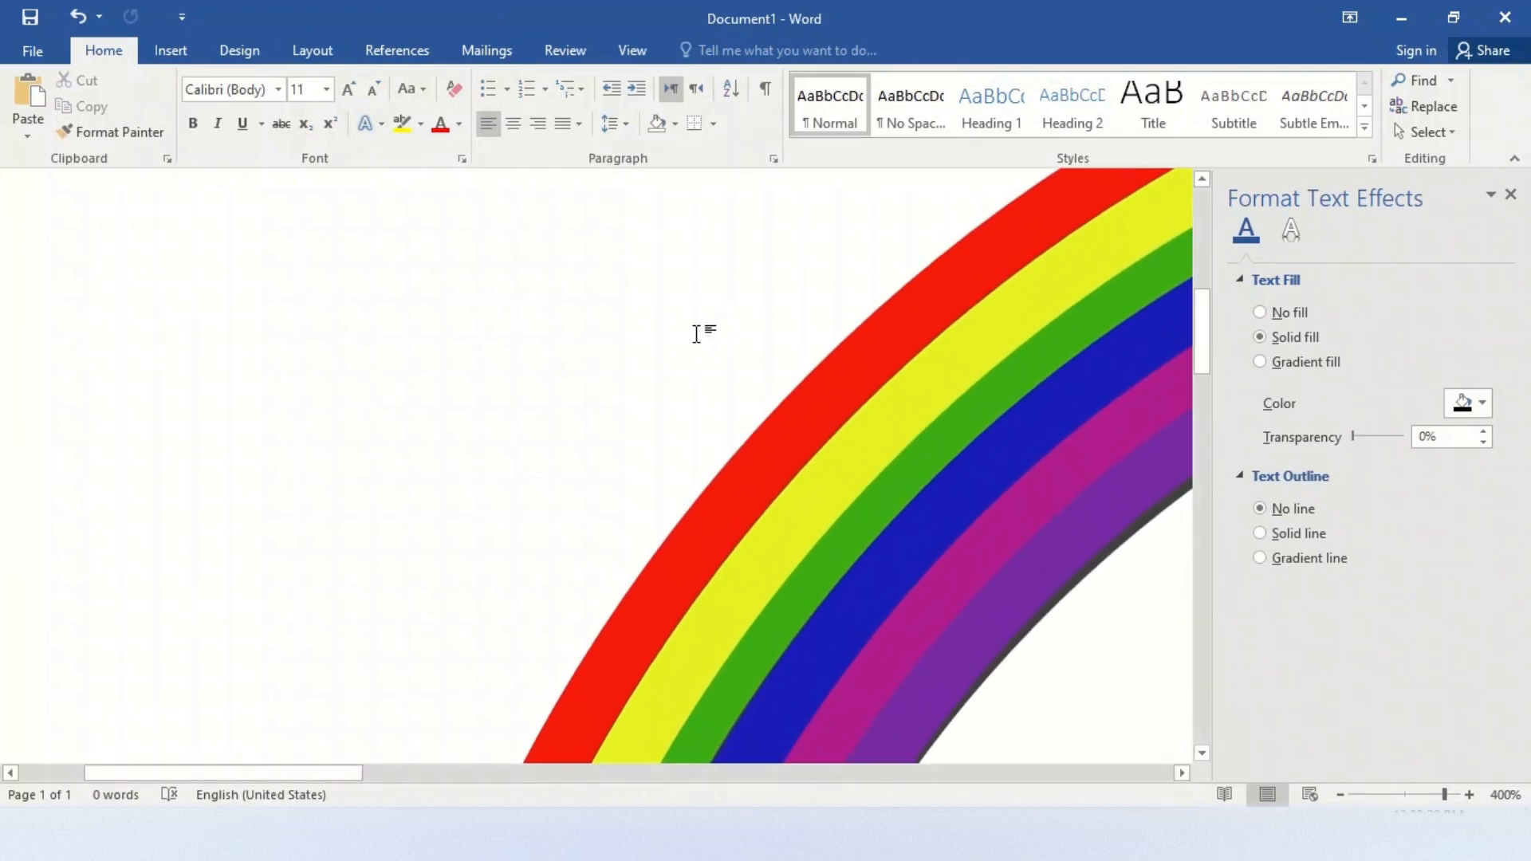
pyautogui.click(780, 429)
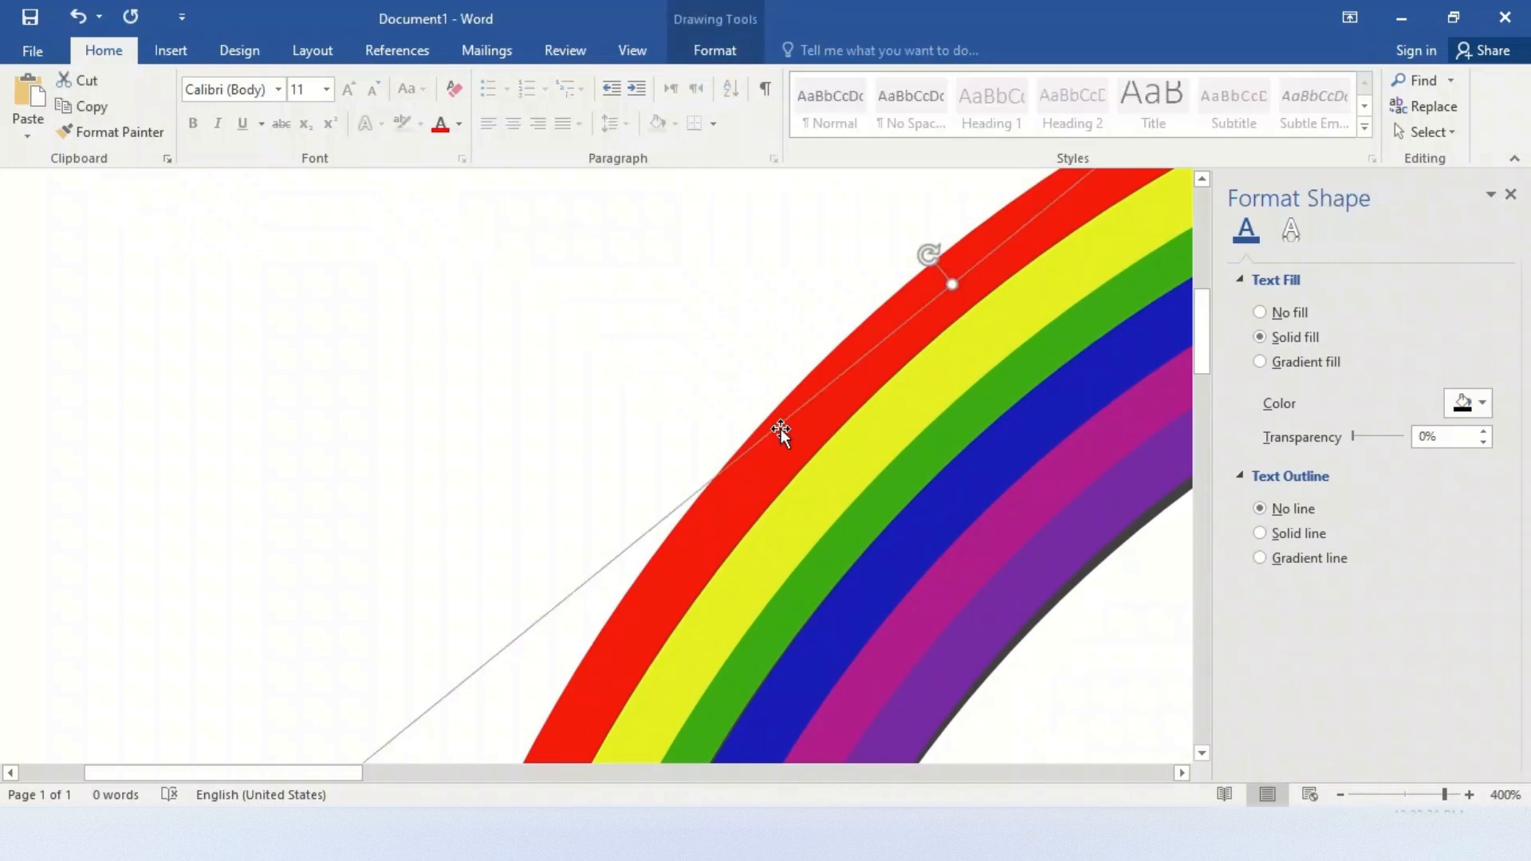
pyautogui.keyDown('shift'); pyautogui.click(825, 477); pyautogui.keyUp('shift')
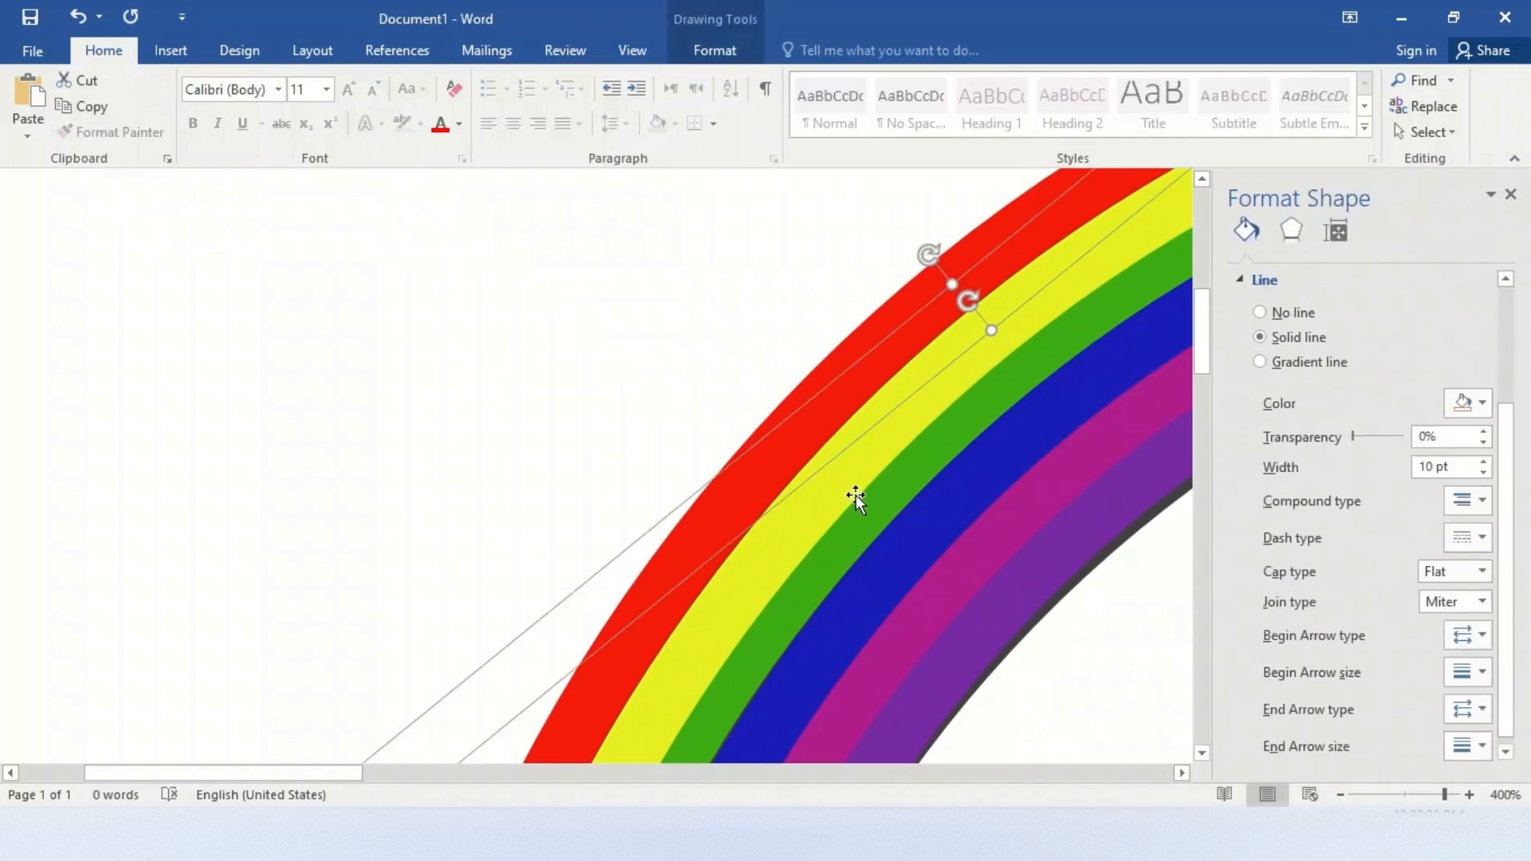
pyautogui.keyDown('shift'); pyautogui.click(878, 513); pyautogui.keyUp('shift')
pyautogui.keyDown('shift'); pyautogui.click(911, 539); pyautogui.keyUp('shift')
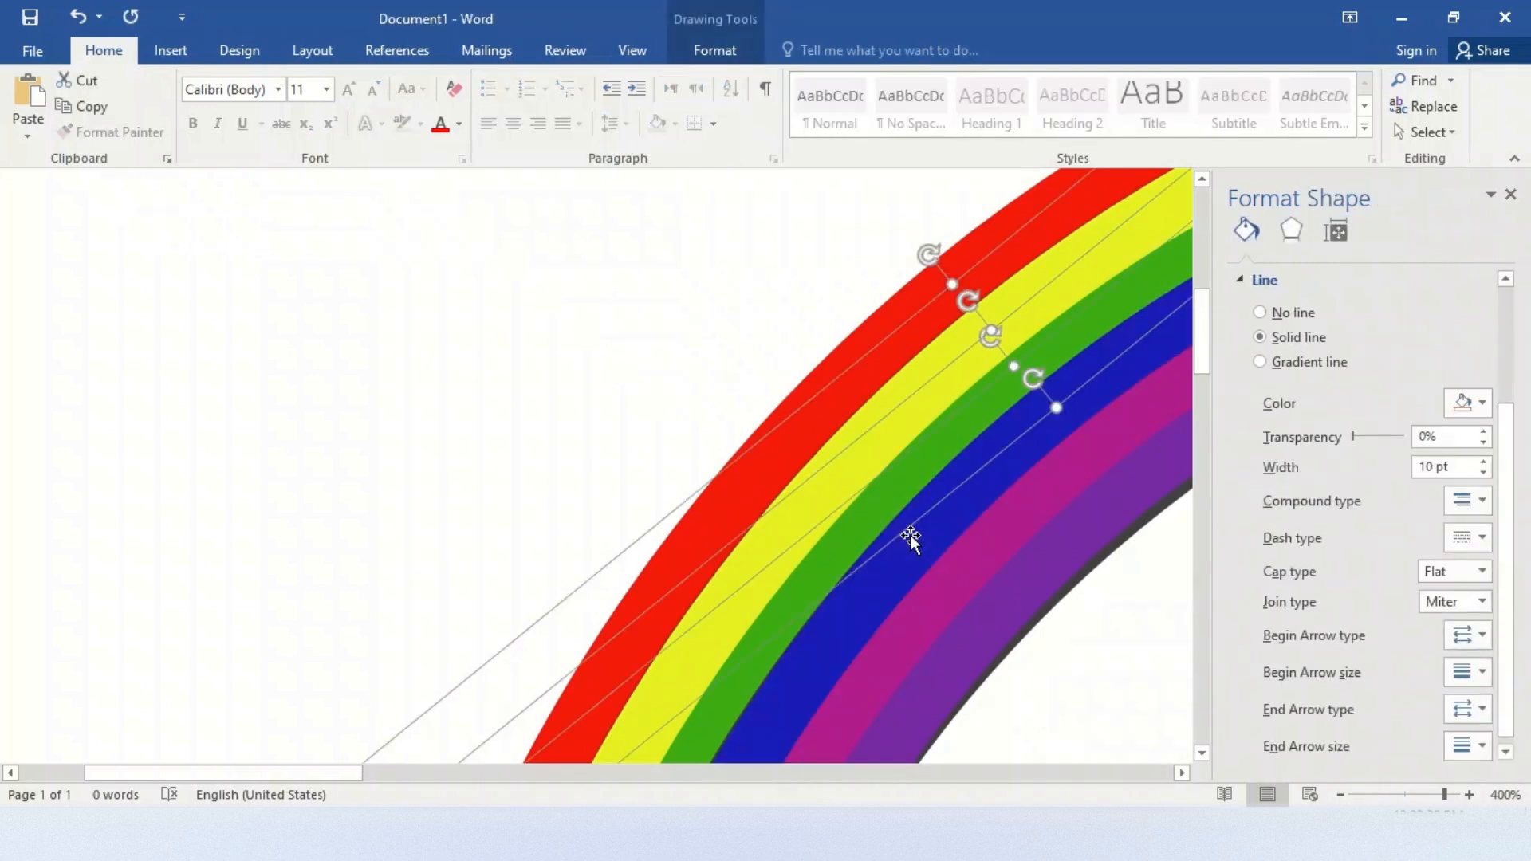
pyautogui.keyDown('shift'); pyautogui.click(967, 576); pyautogui.keyUp('shift')
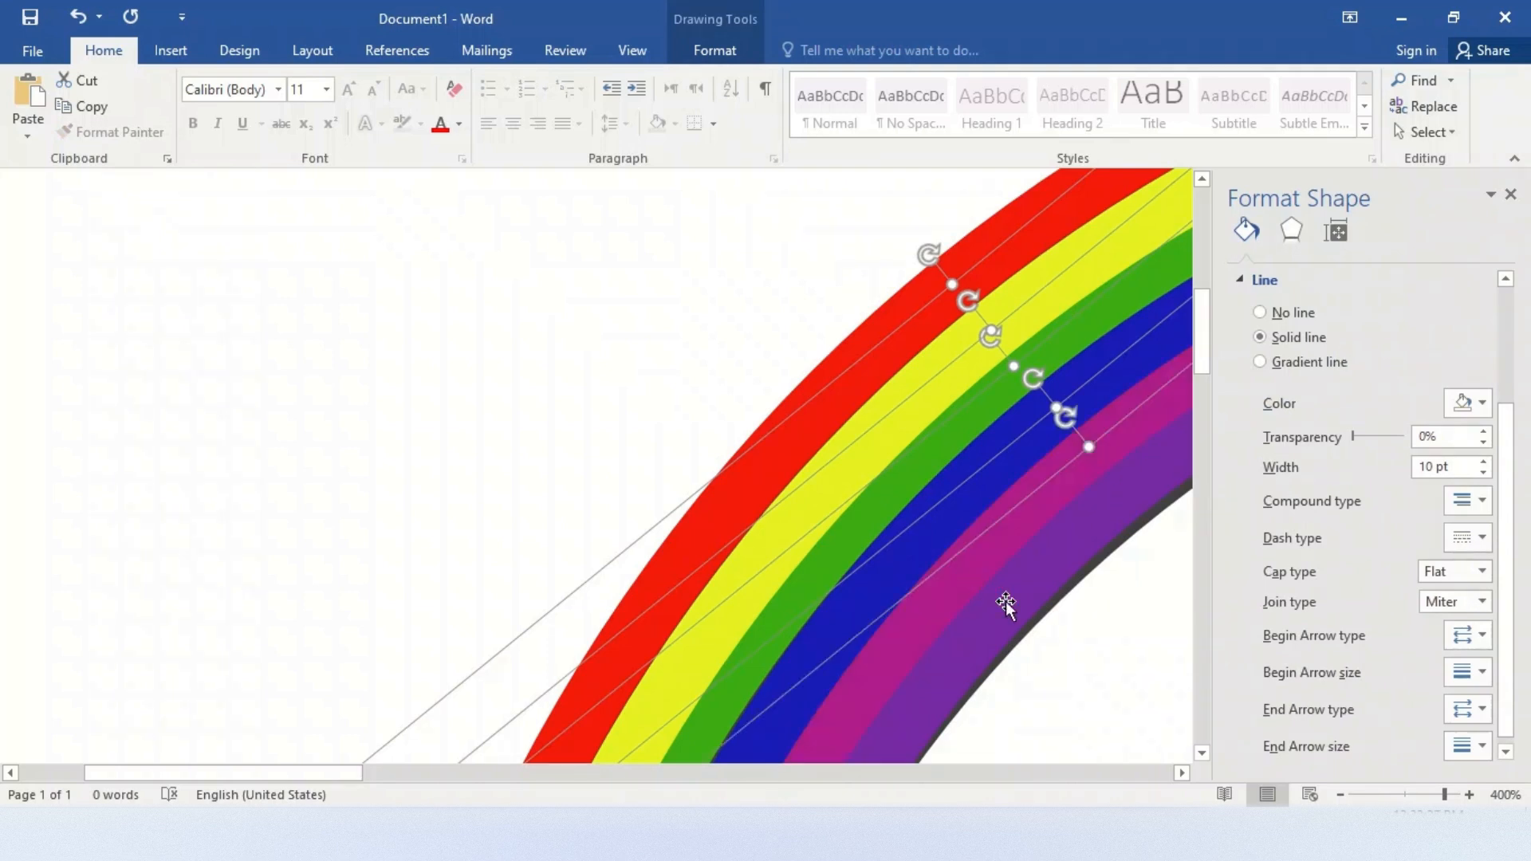
pyautogui.keyDown('shift'); pyautogui.click(1006, 601); pyautogui.keyUp('shift')
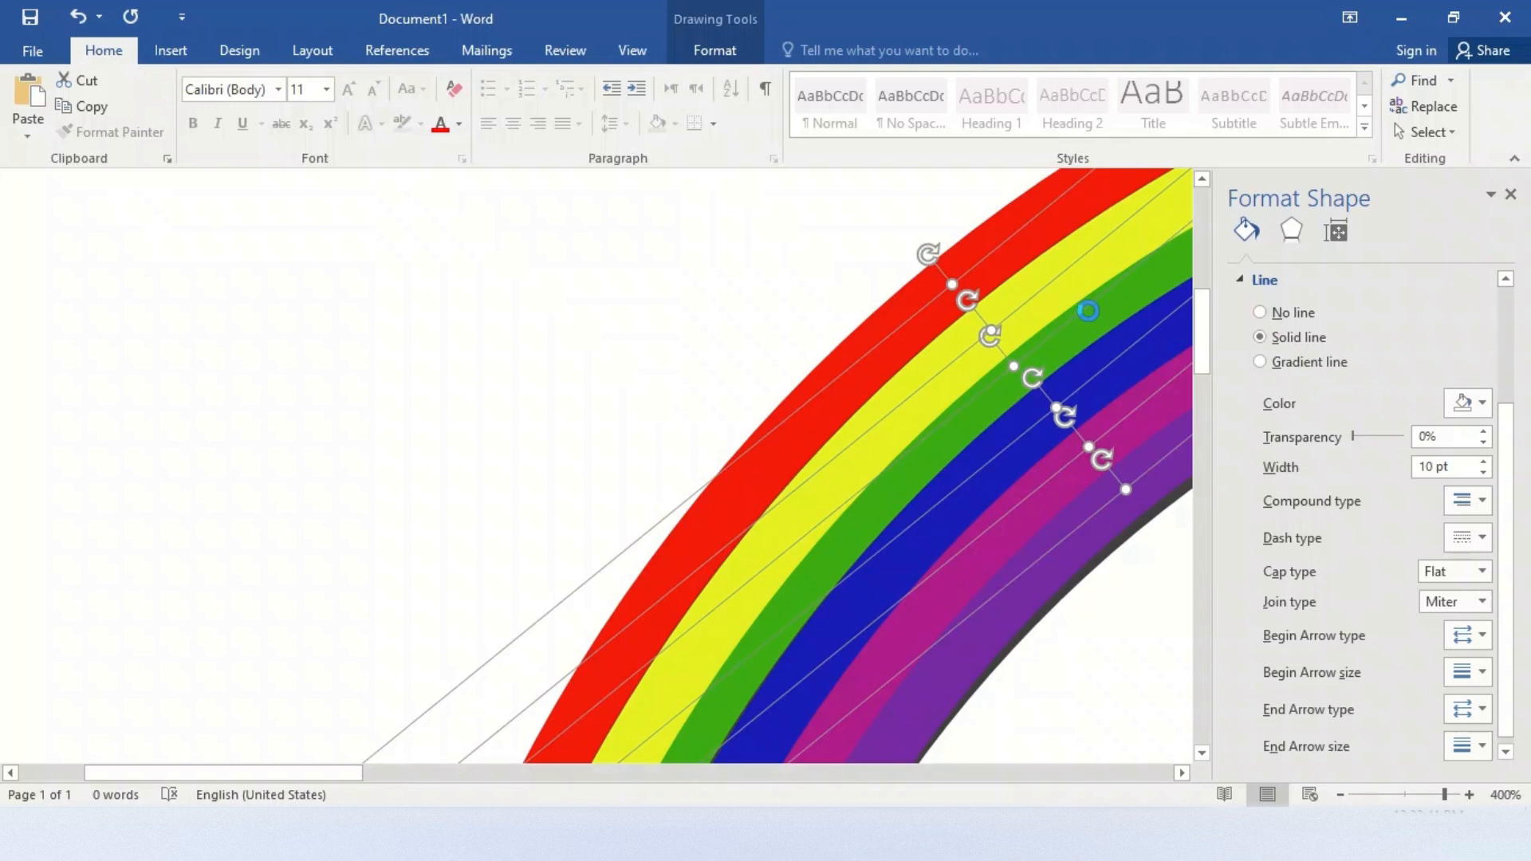
pyautogui.hotkey('ctrl', 'g')
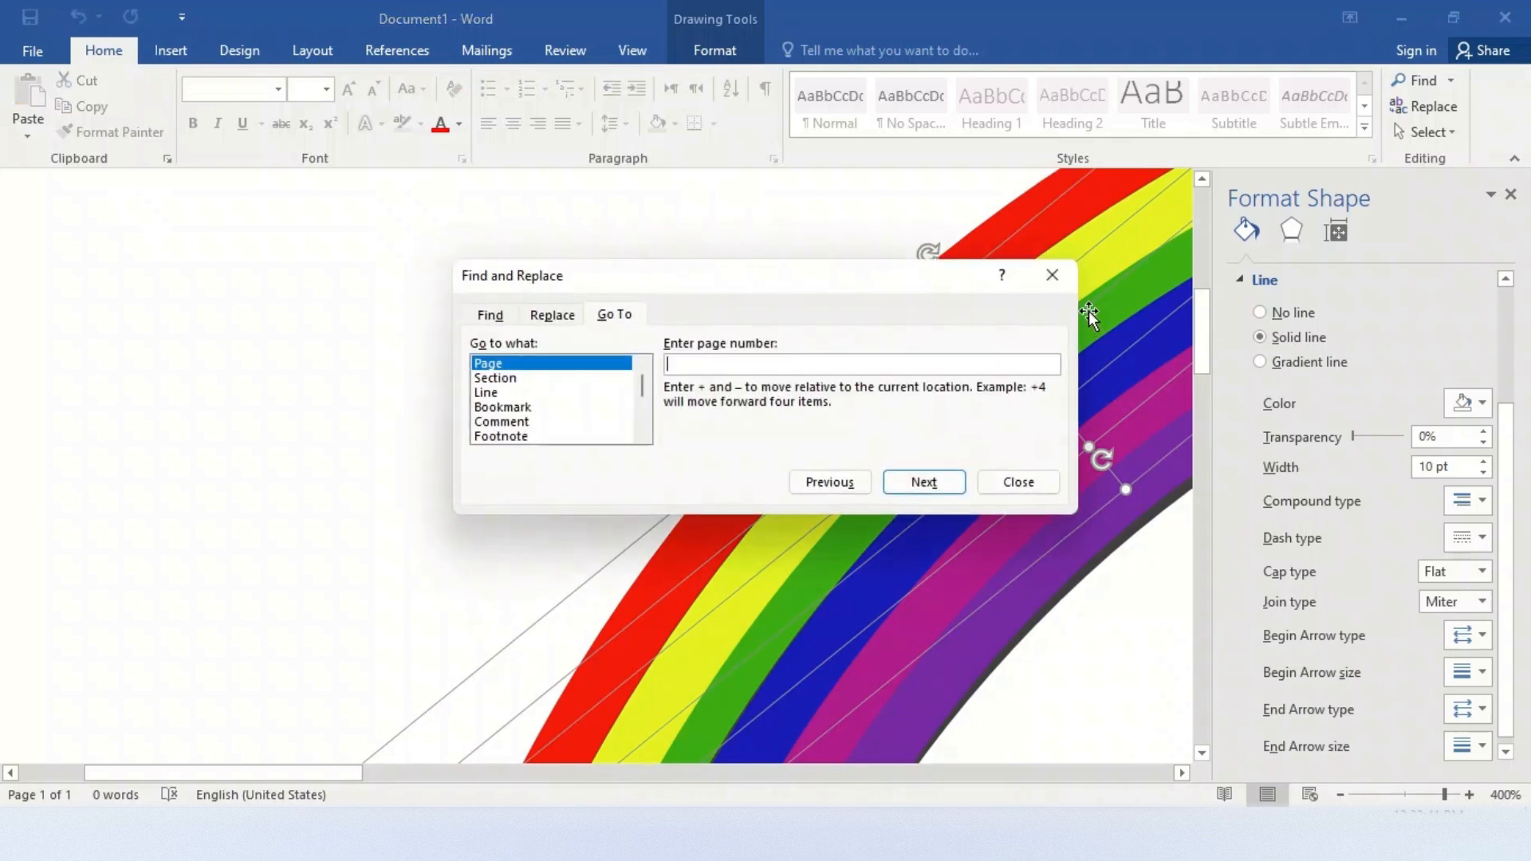
pyautogui.click(1052, 276)
pyautogui.click(715, 52)
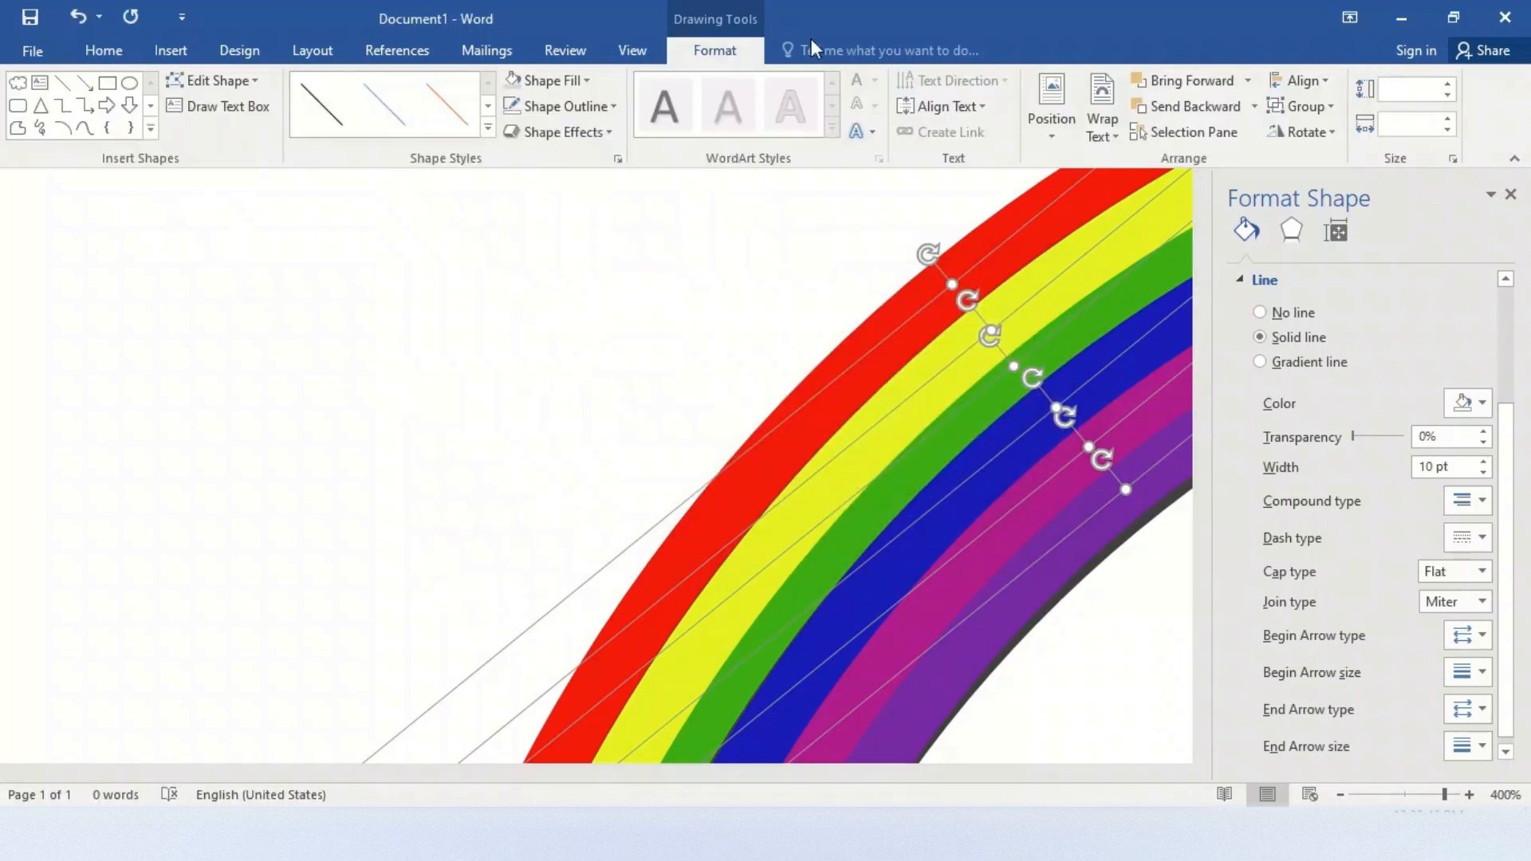
pyautogui.click(1295, 105)
pyautogui.click(1293, 134)
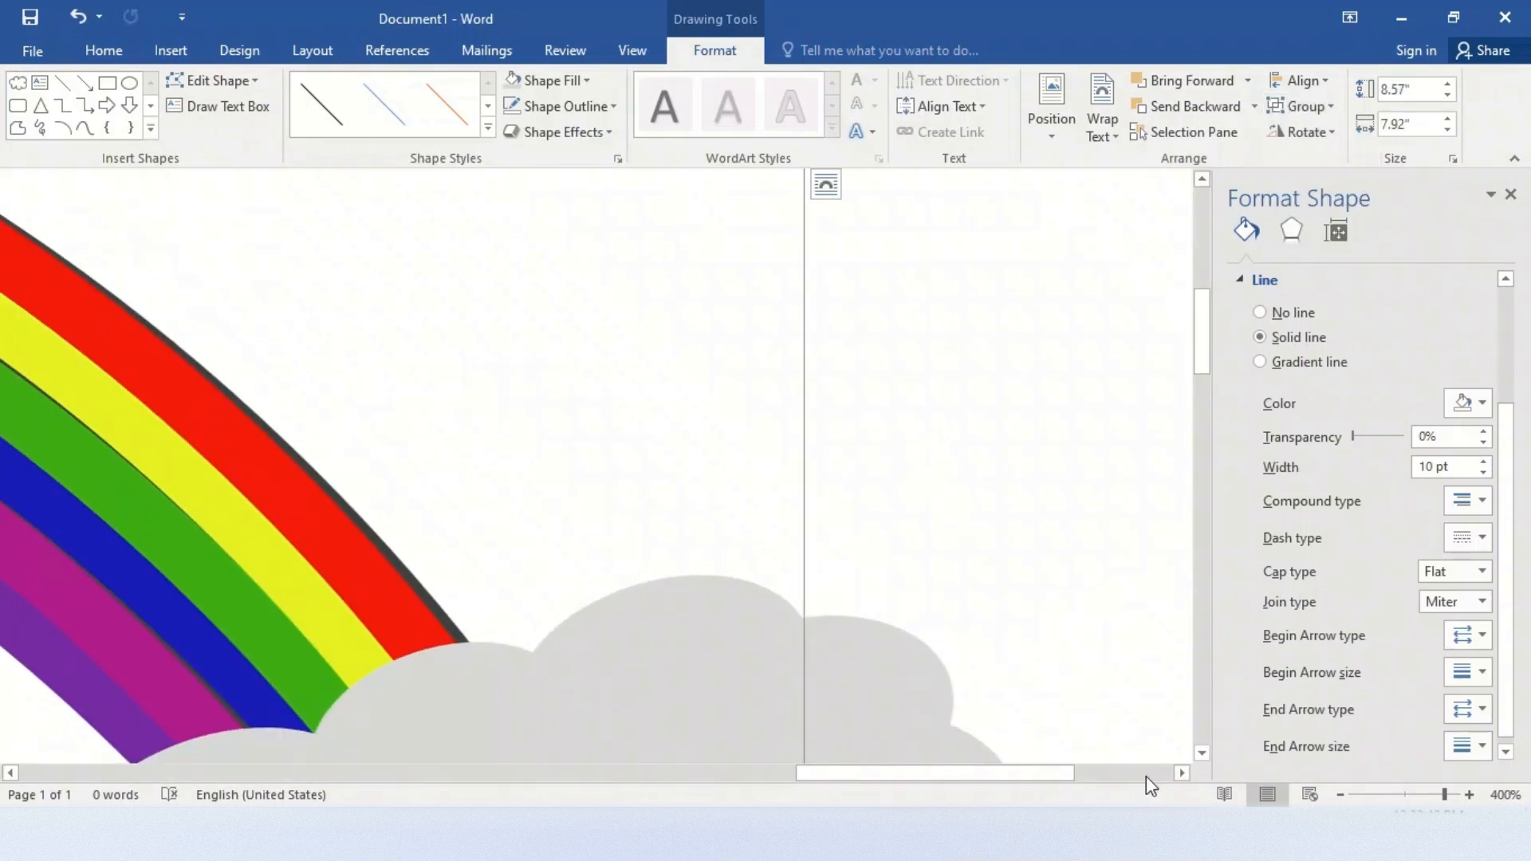
# Apply a yellow 18 pt glow effect to the grouped rainbow
pyautogui.click(1341, 795)
pyautogui.click(1340, 795)
pyautogui.click(1340, 795)
pyautogui.click(1340, 795)
pyautogui.click(1340, 795)
pyautogui.click(1341, 795)
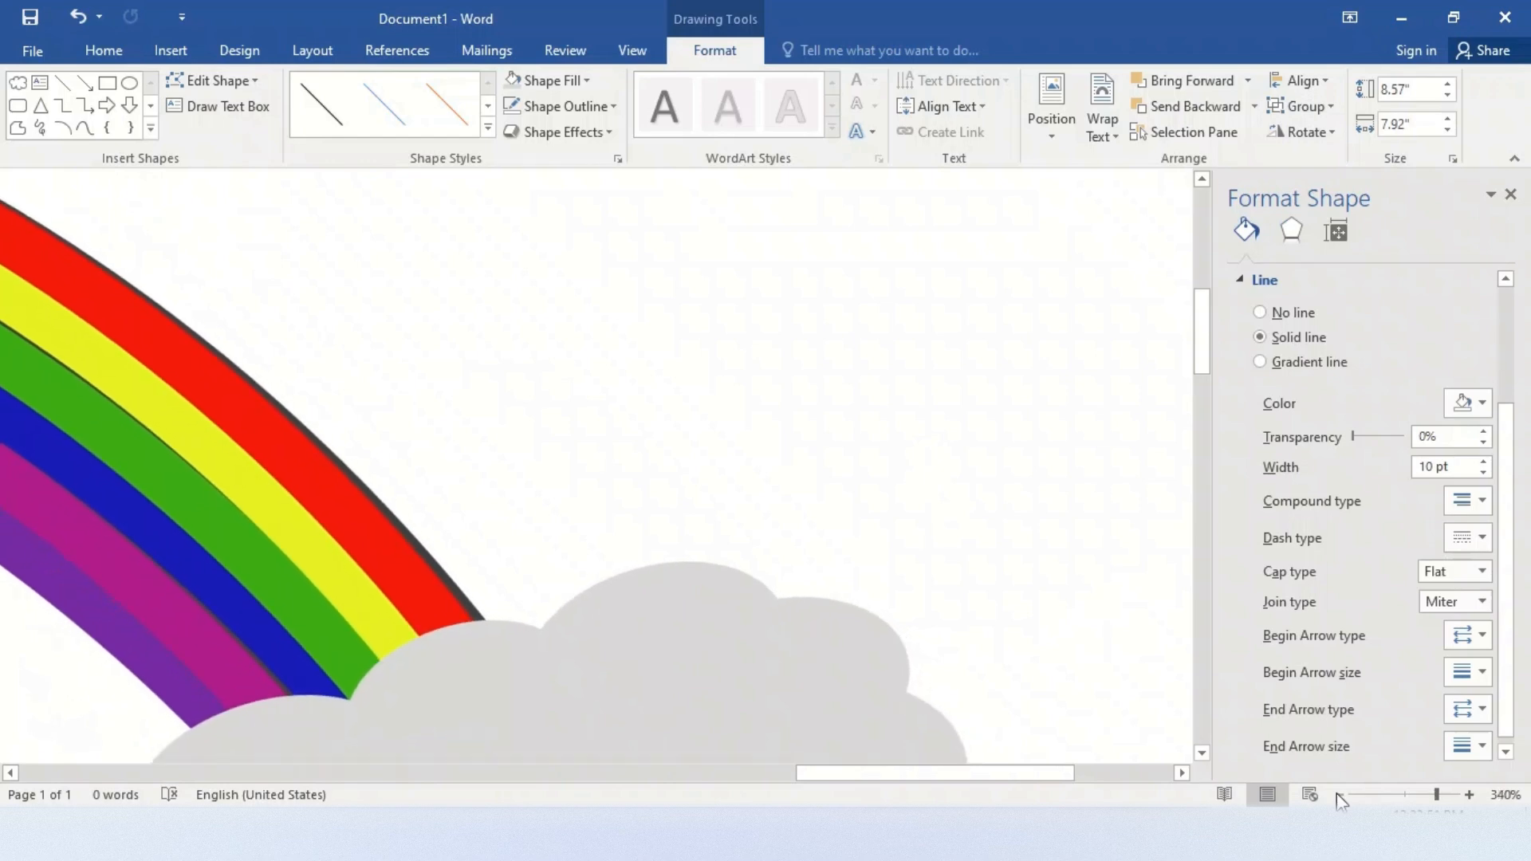
pyautogui.click(1395, 795)
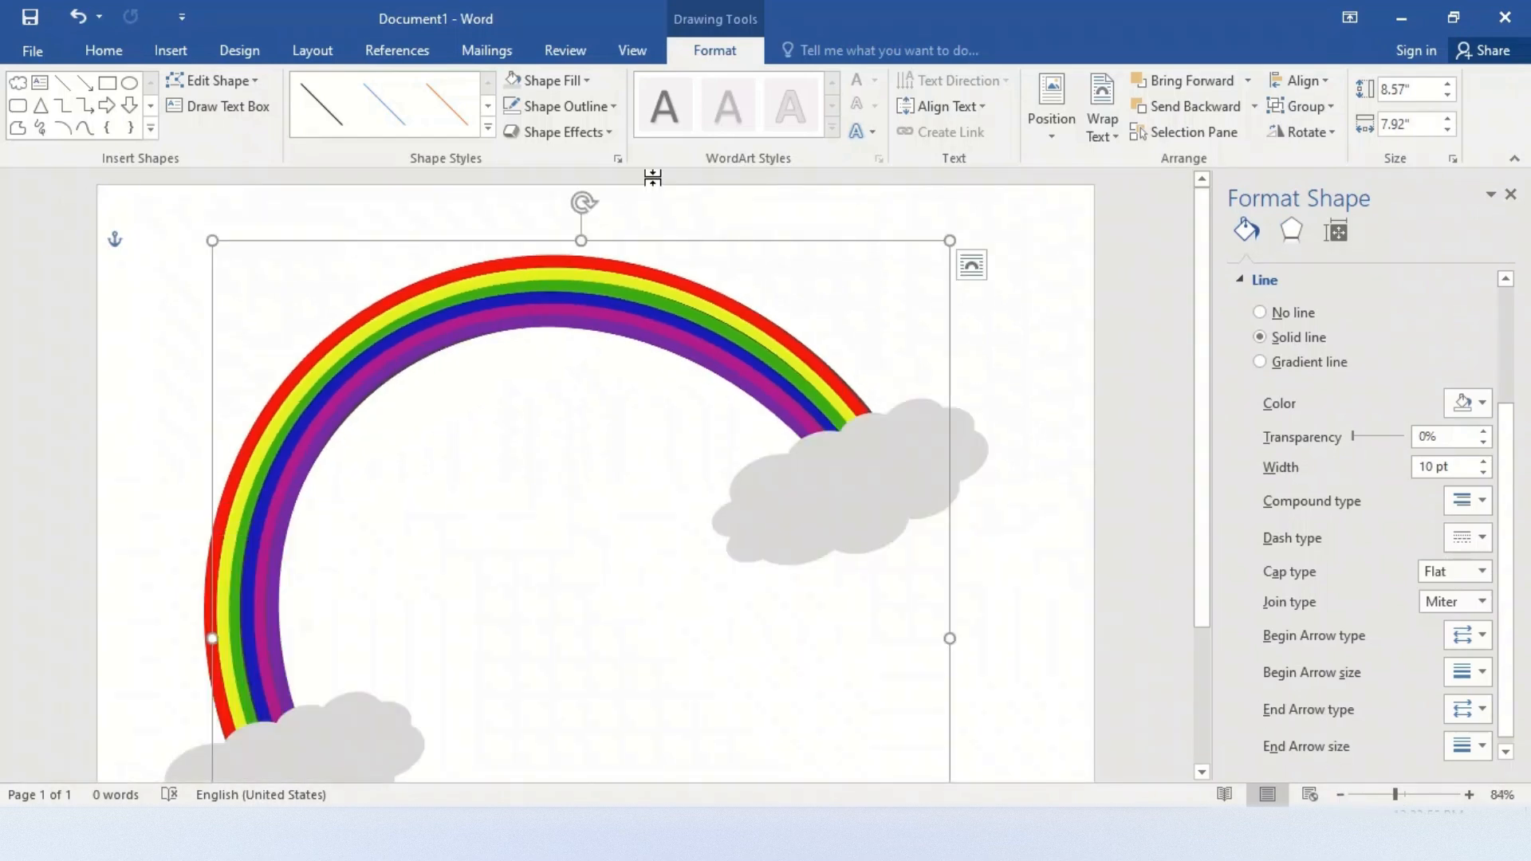
pyautogui.click(596, 125)
pyautogui.moveTo(642, 188)
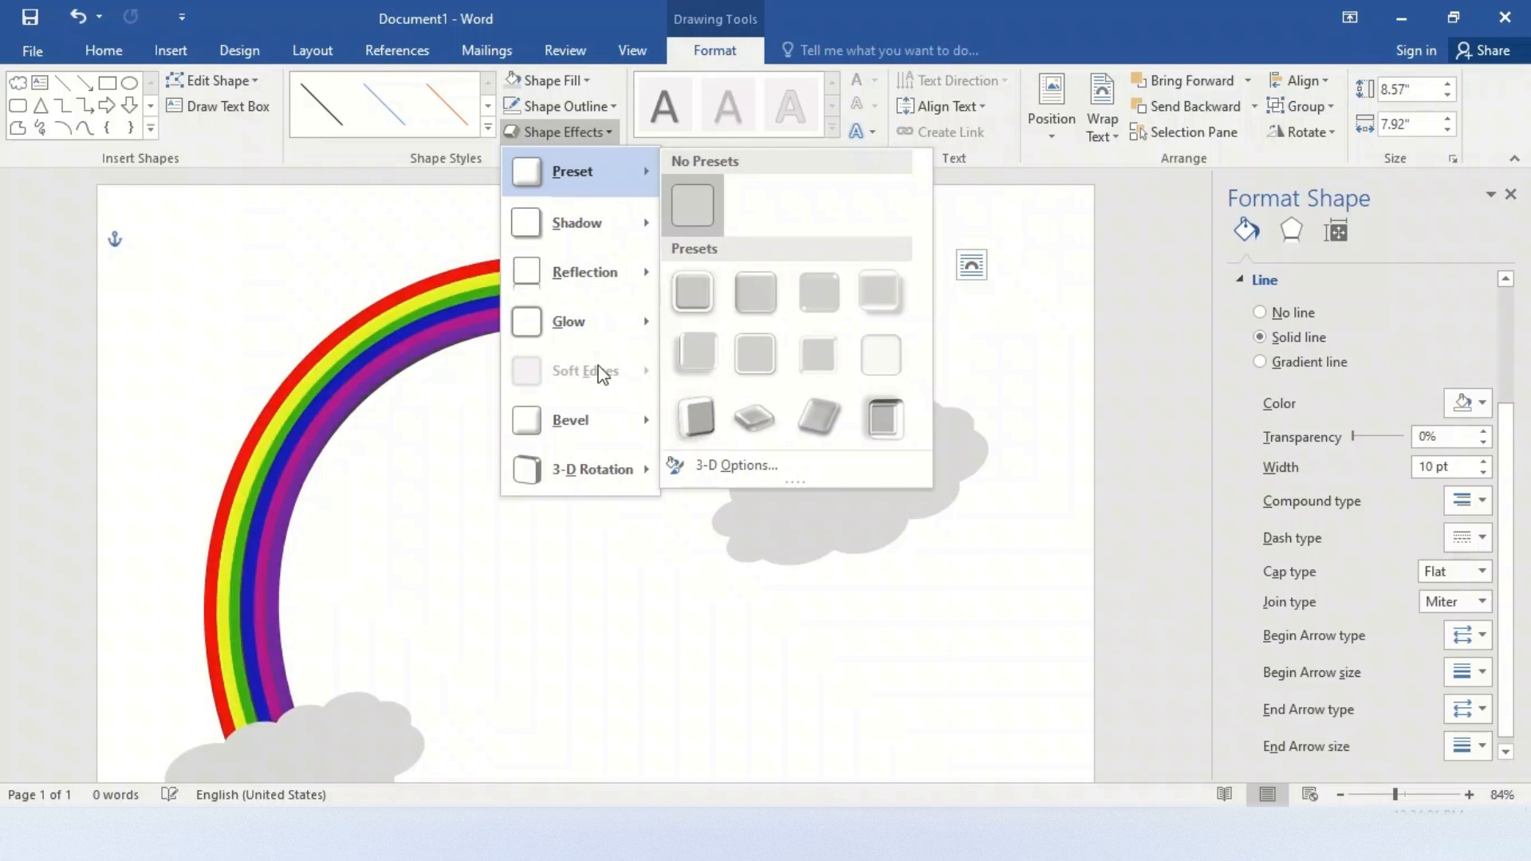
pyautogui.moveTo(613, 443)
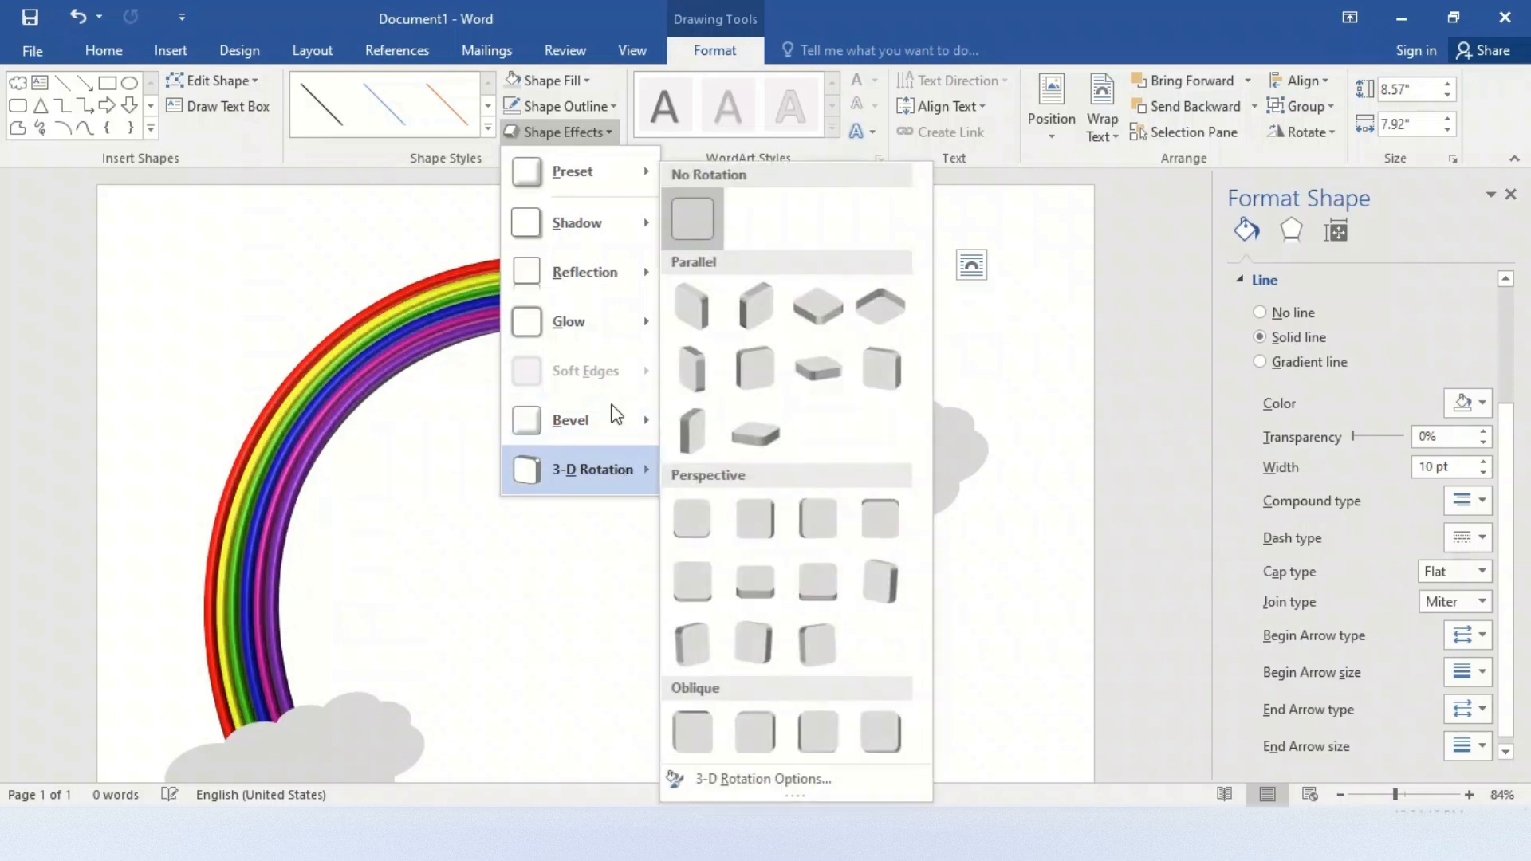
pyautogui.moveTo(633, 325)
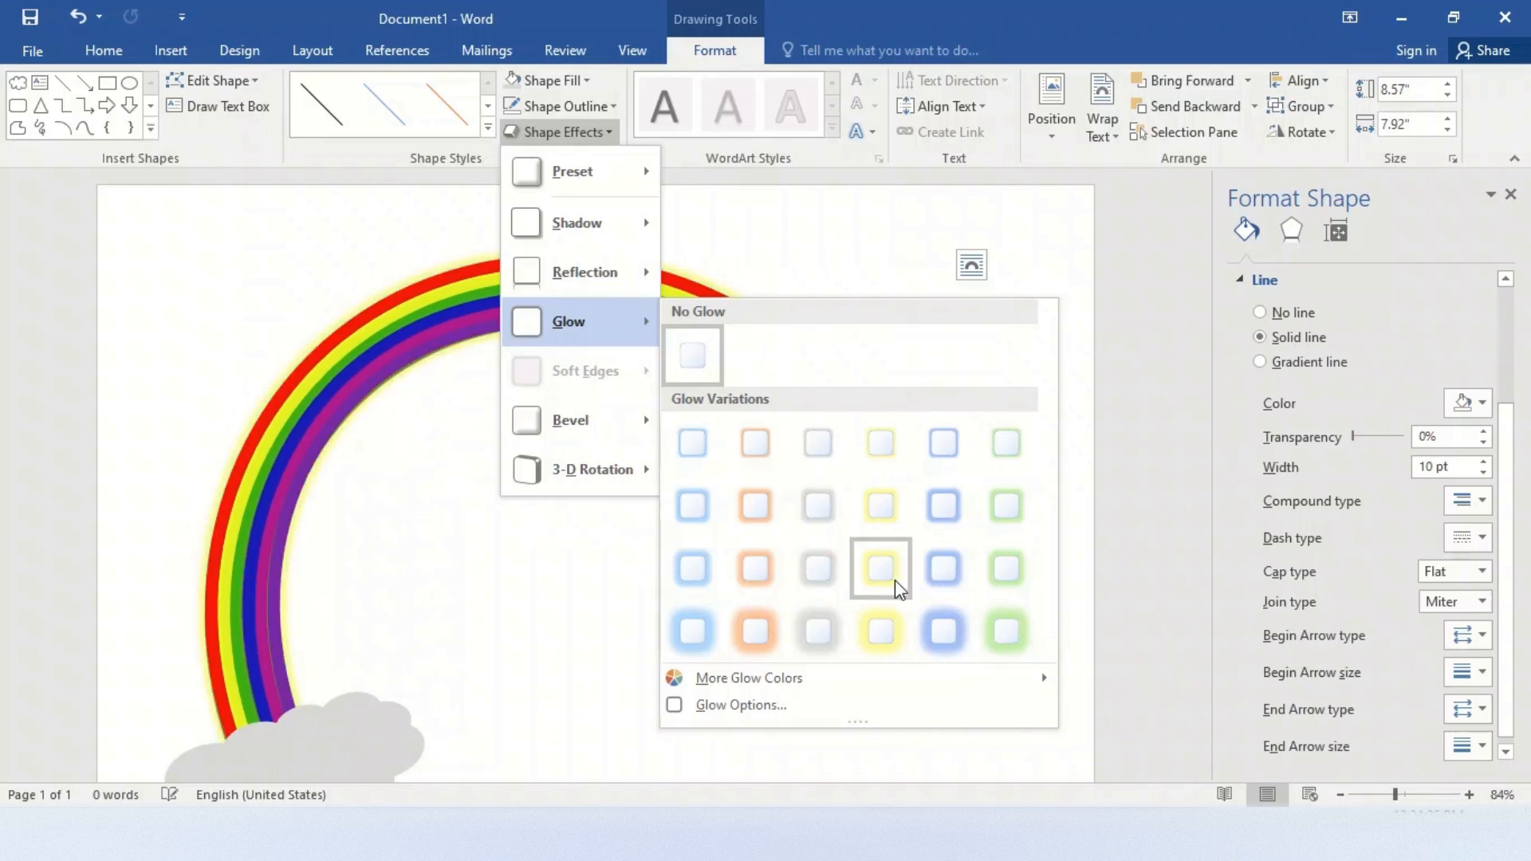
pyautogui.click(878, 630)
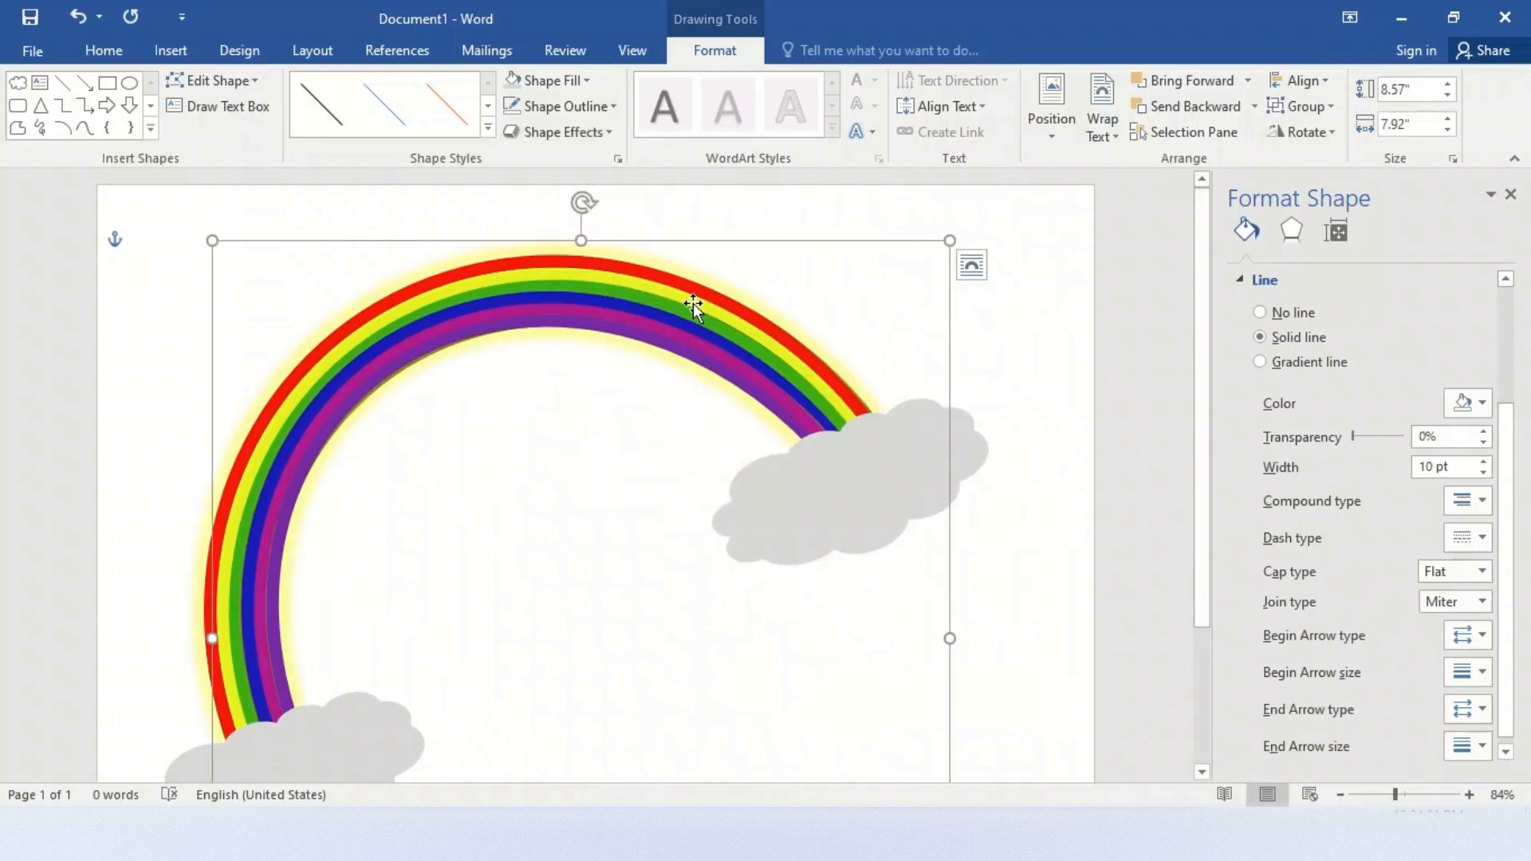
# Give both clouds the Gray-50%, 18 pt glow, Accent color 3 effect
pyautogui.click(871, 425)
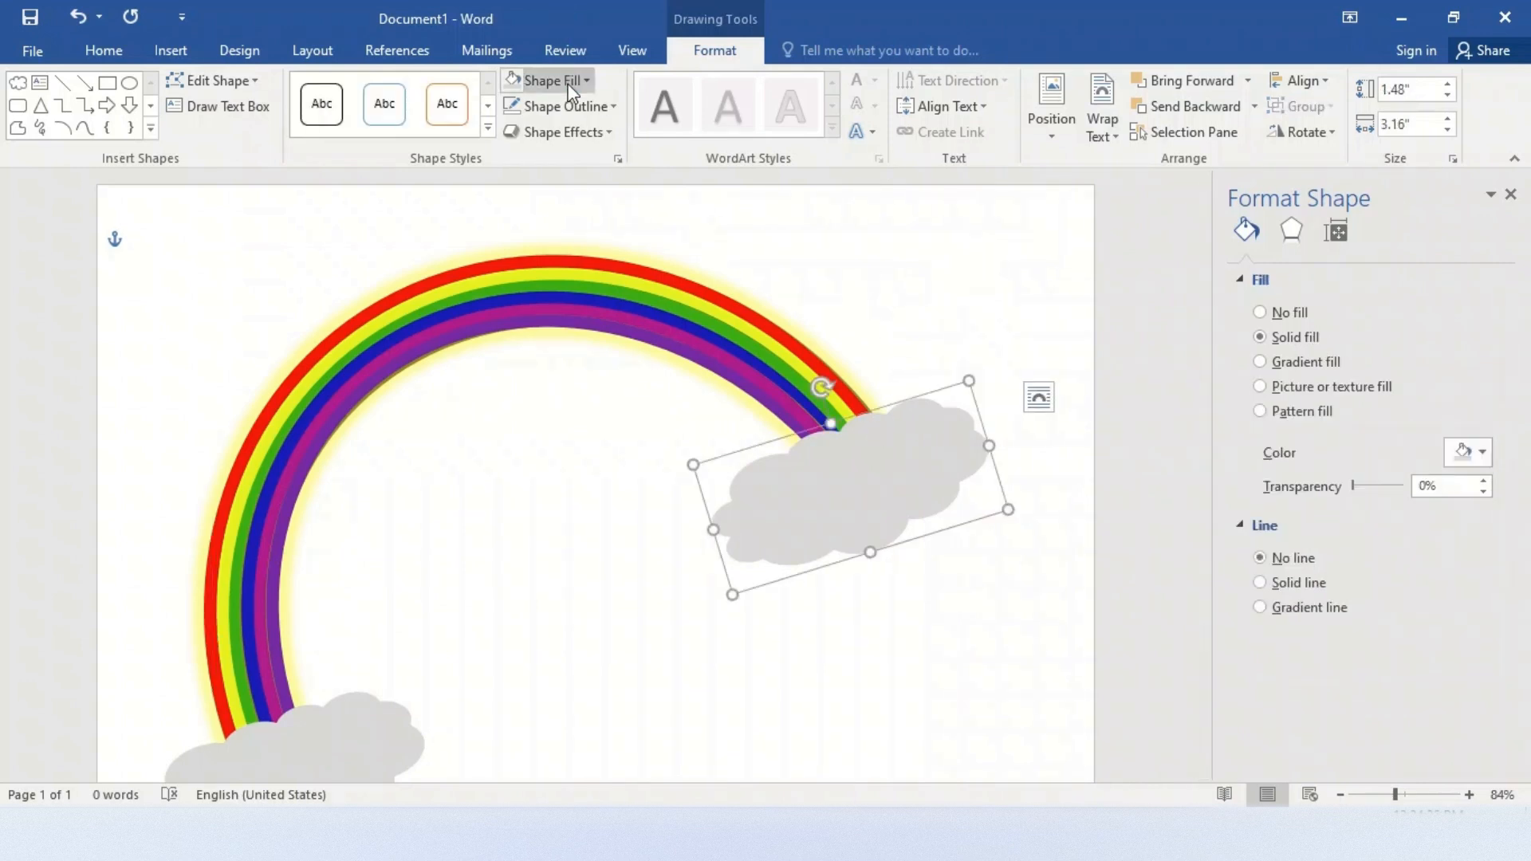
pyautogui.click(568, 127)
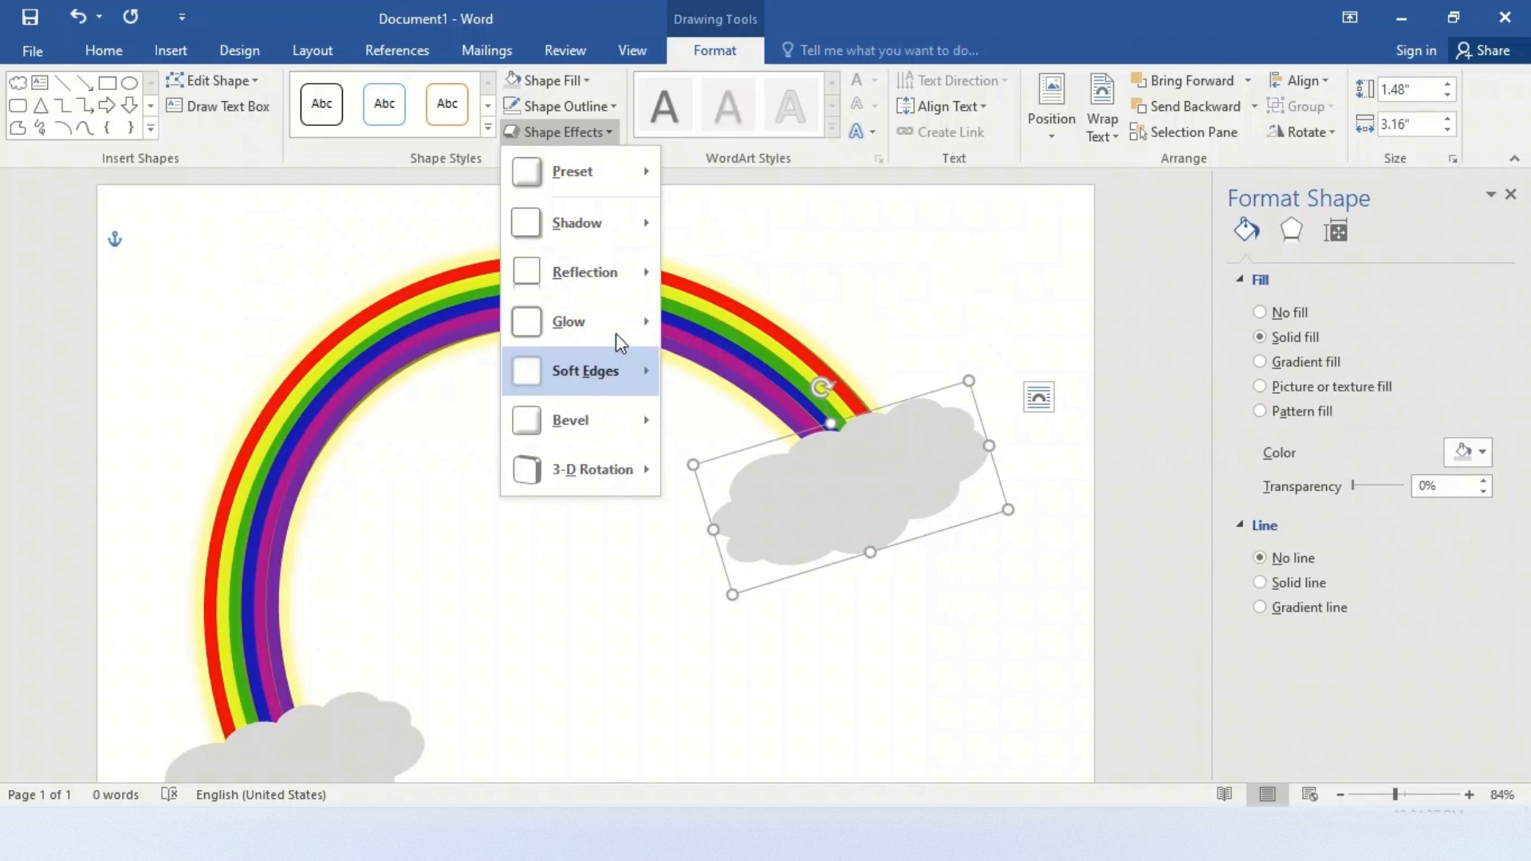
pyautogui.click(816, 632)
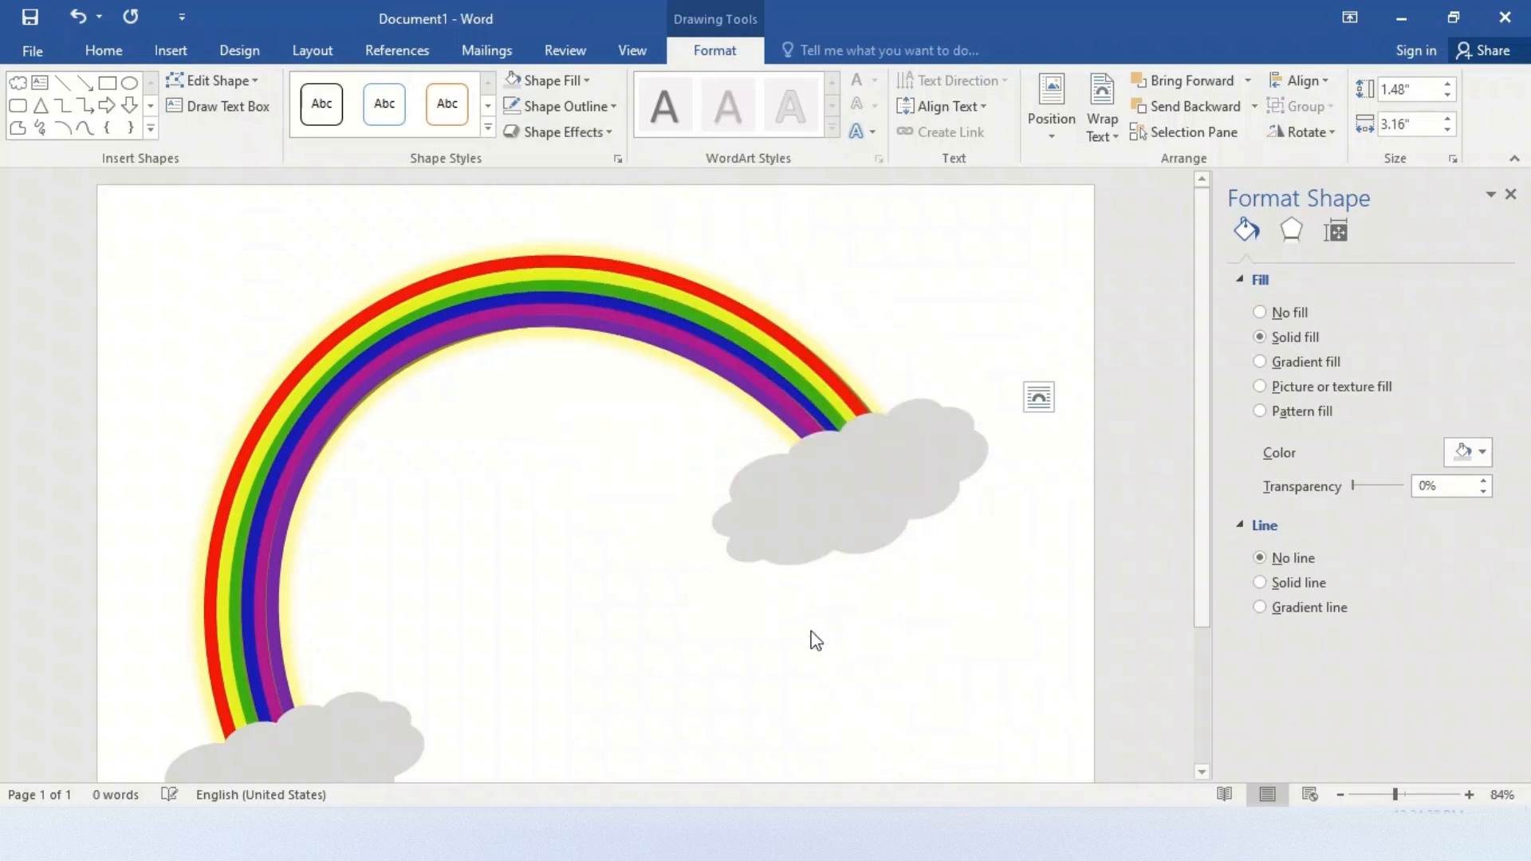
pyautogui.click(347, 756)
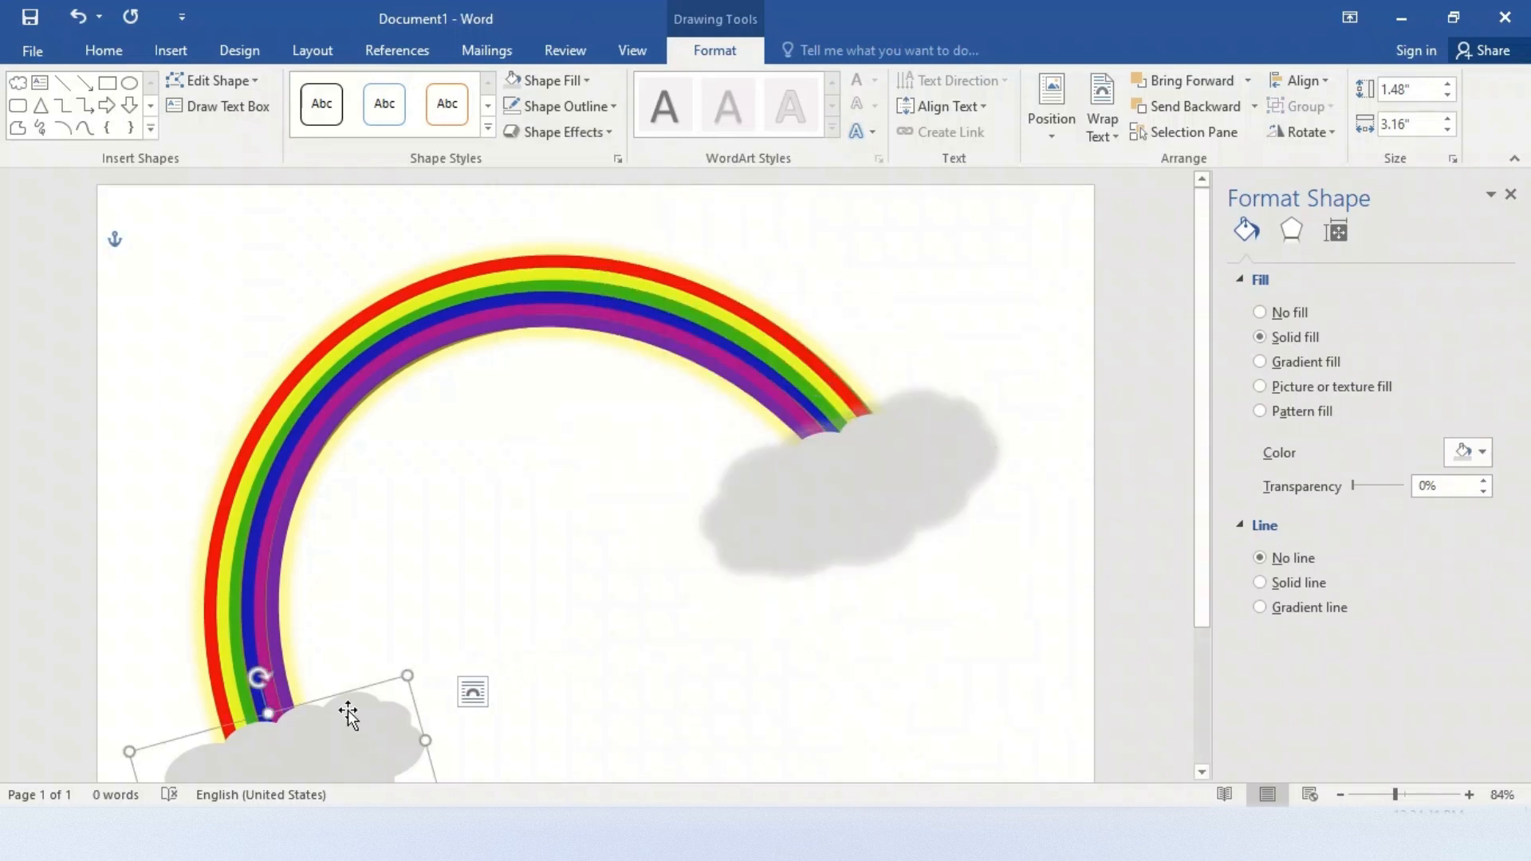
pyautogui.click(587, 123)
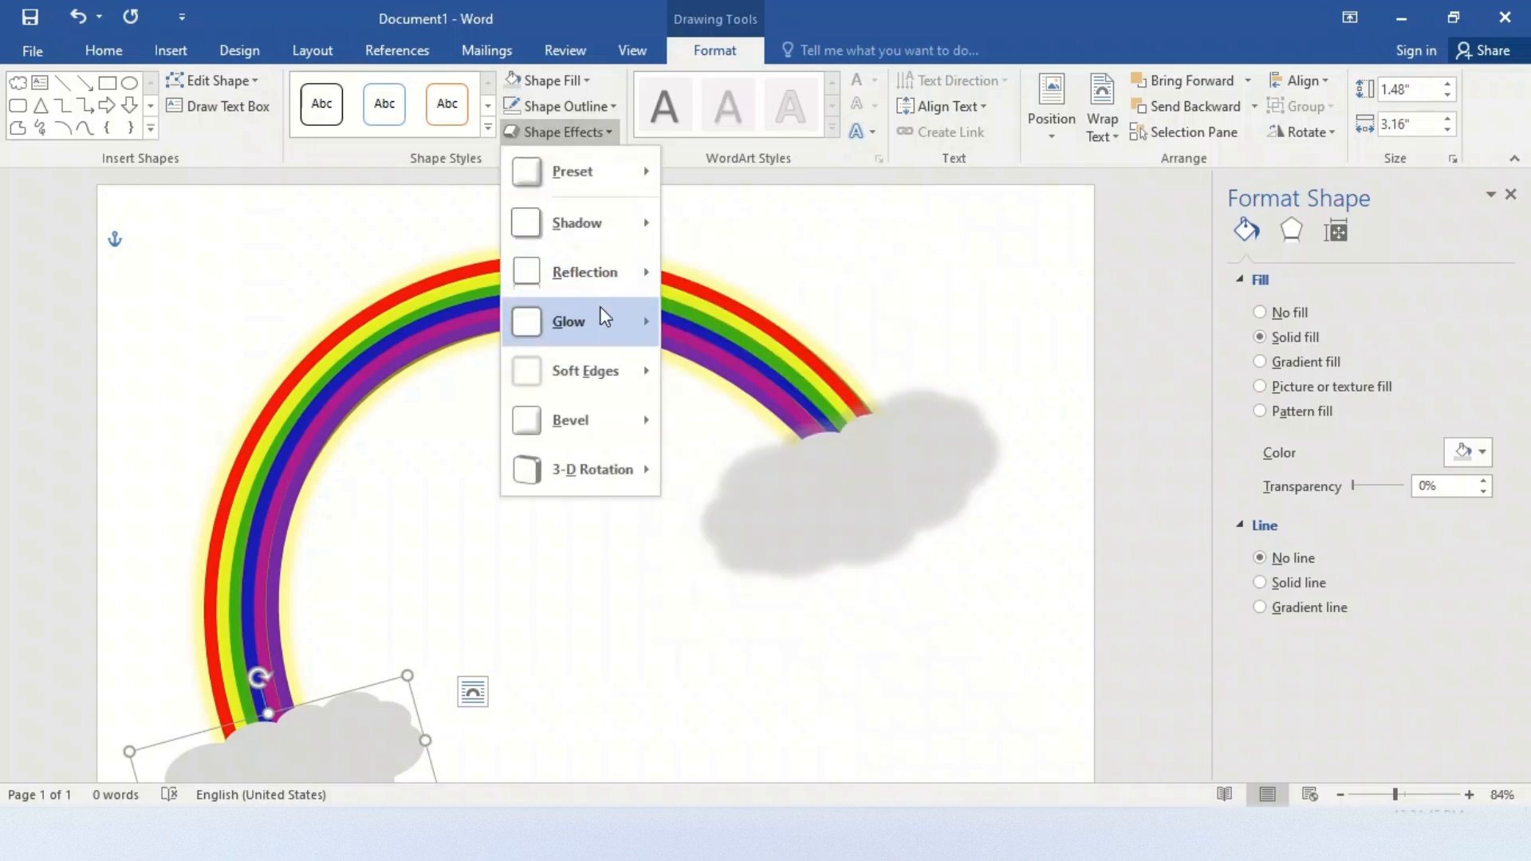
pyautogui.moveTo(600, 307)
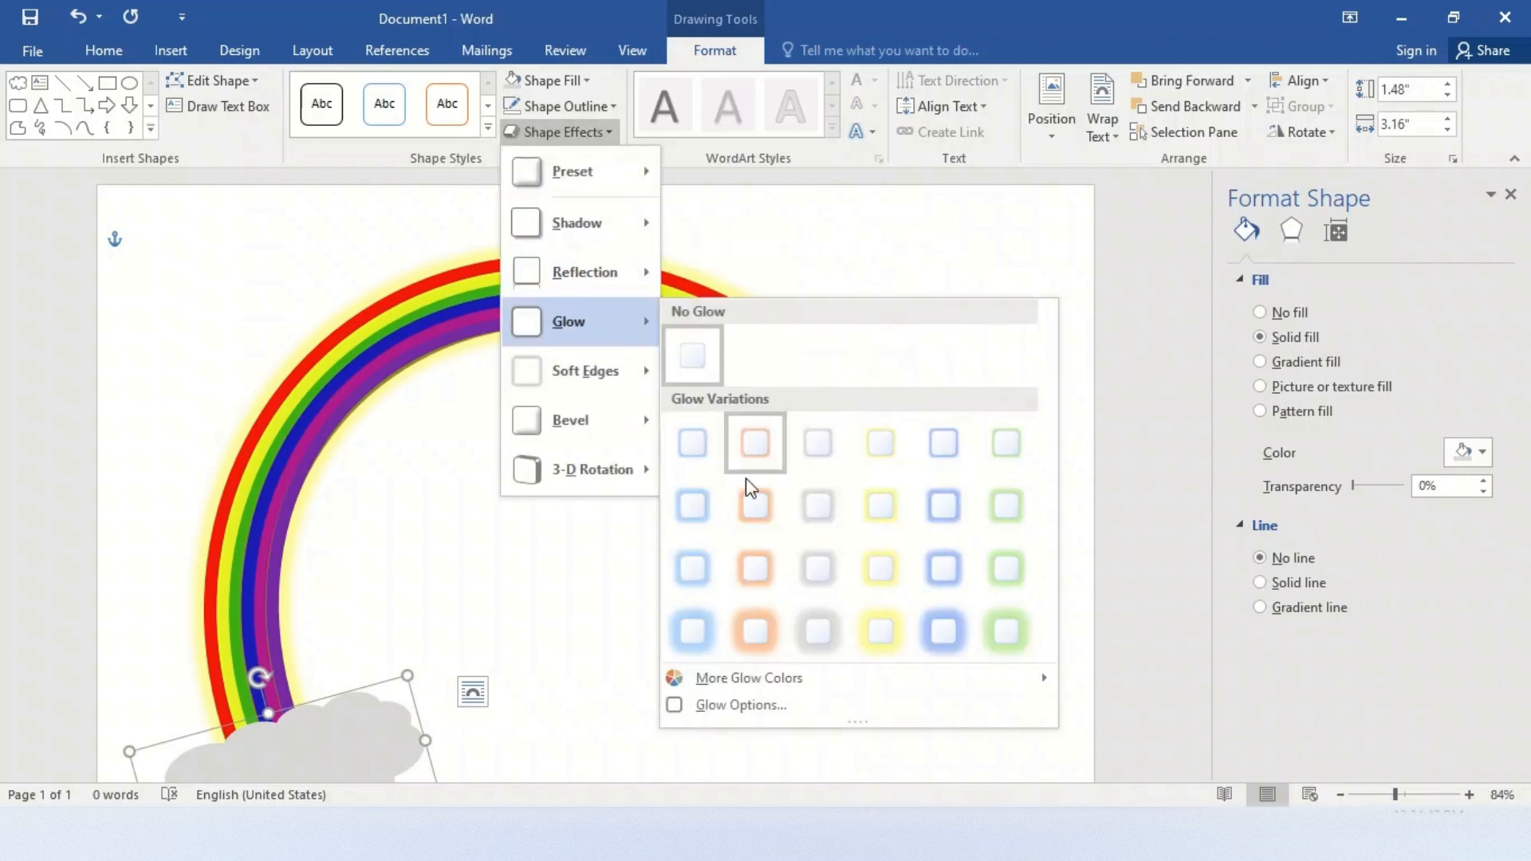
pyautogui.click(810, 643)
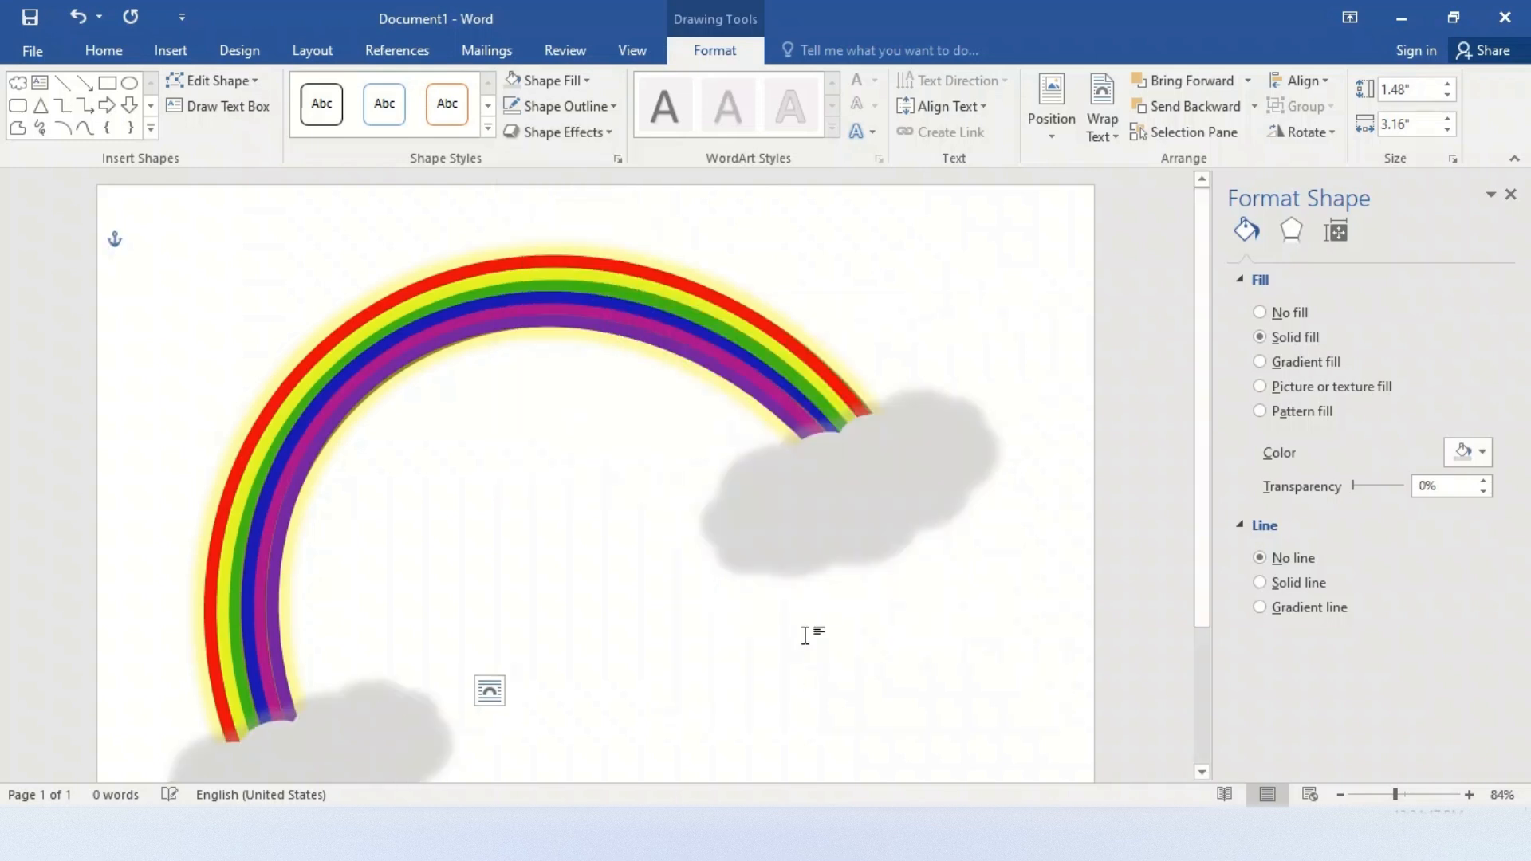
# Close the shape formatting settings, deselect the cloud and view the whole page at 60% zoom
pyautogui.click(1340, 795)
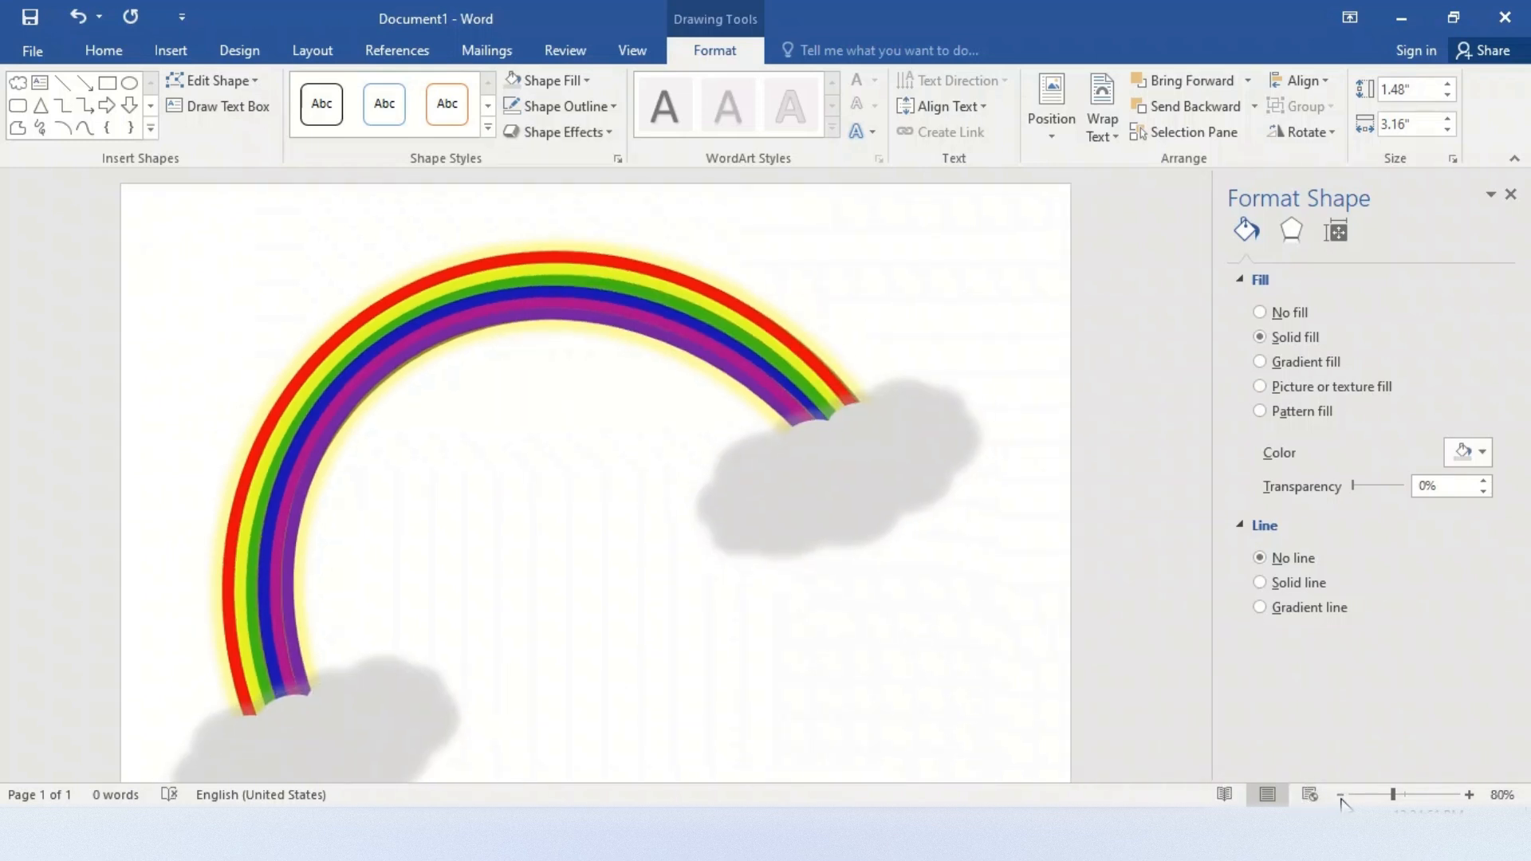
pyautogui.click(1512, 195)
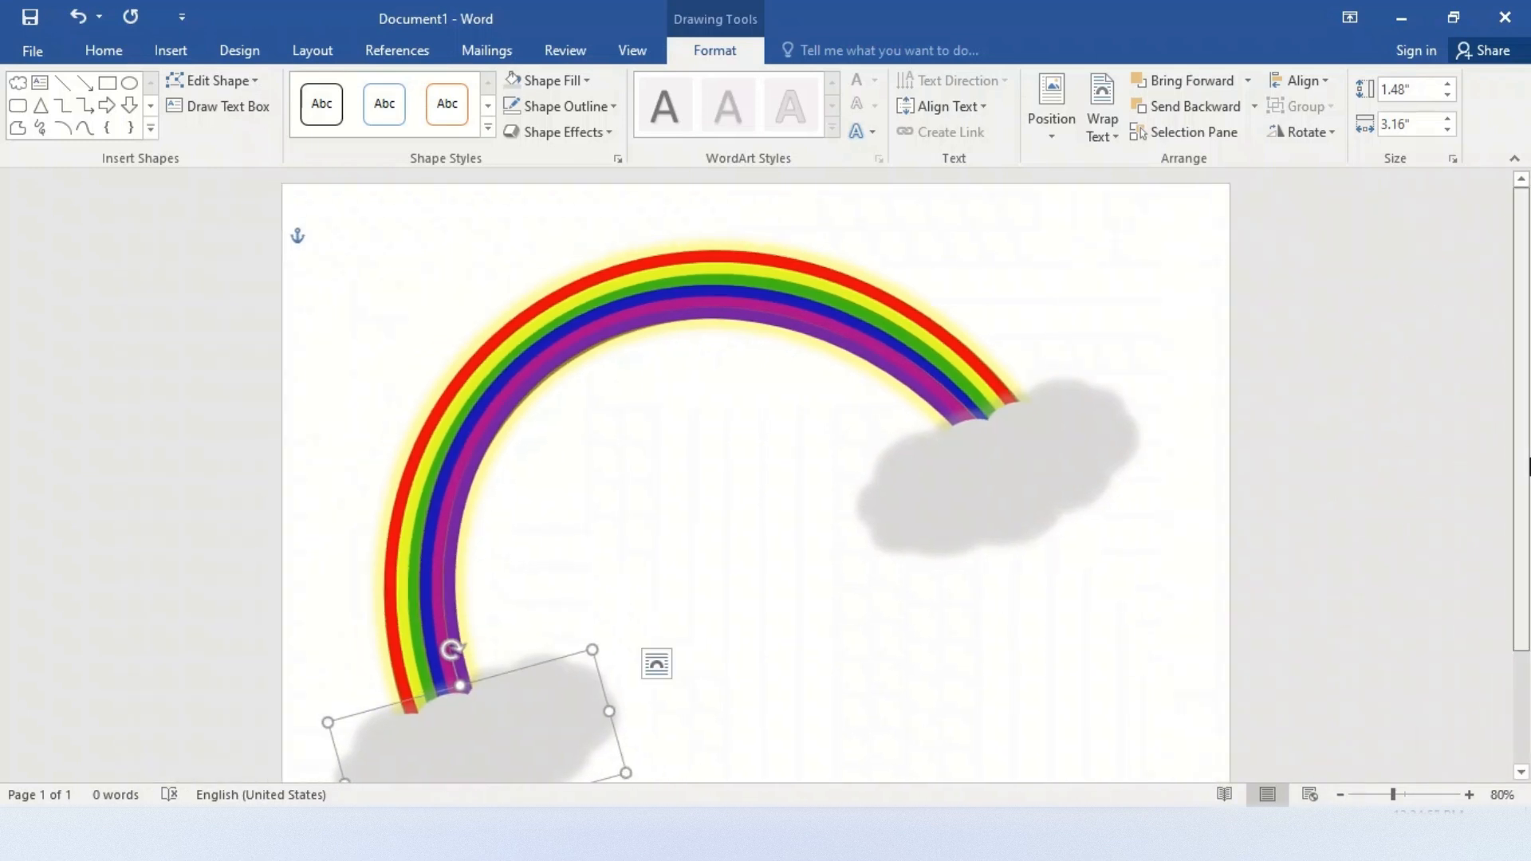
pyautogui.moveTo(1527, 466); pyautogui.dragTo(1528, 510)
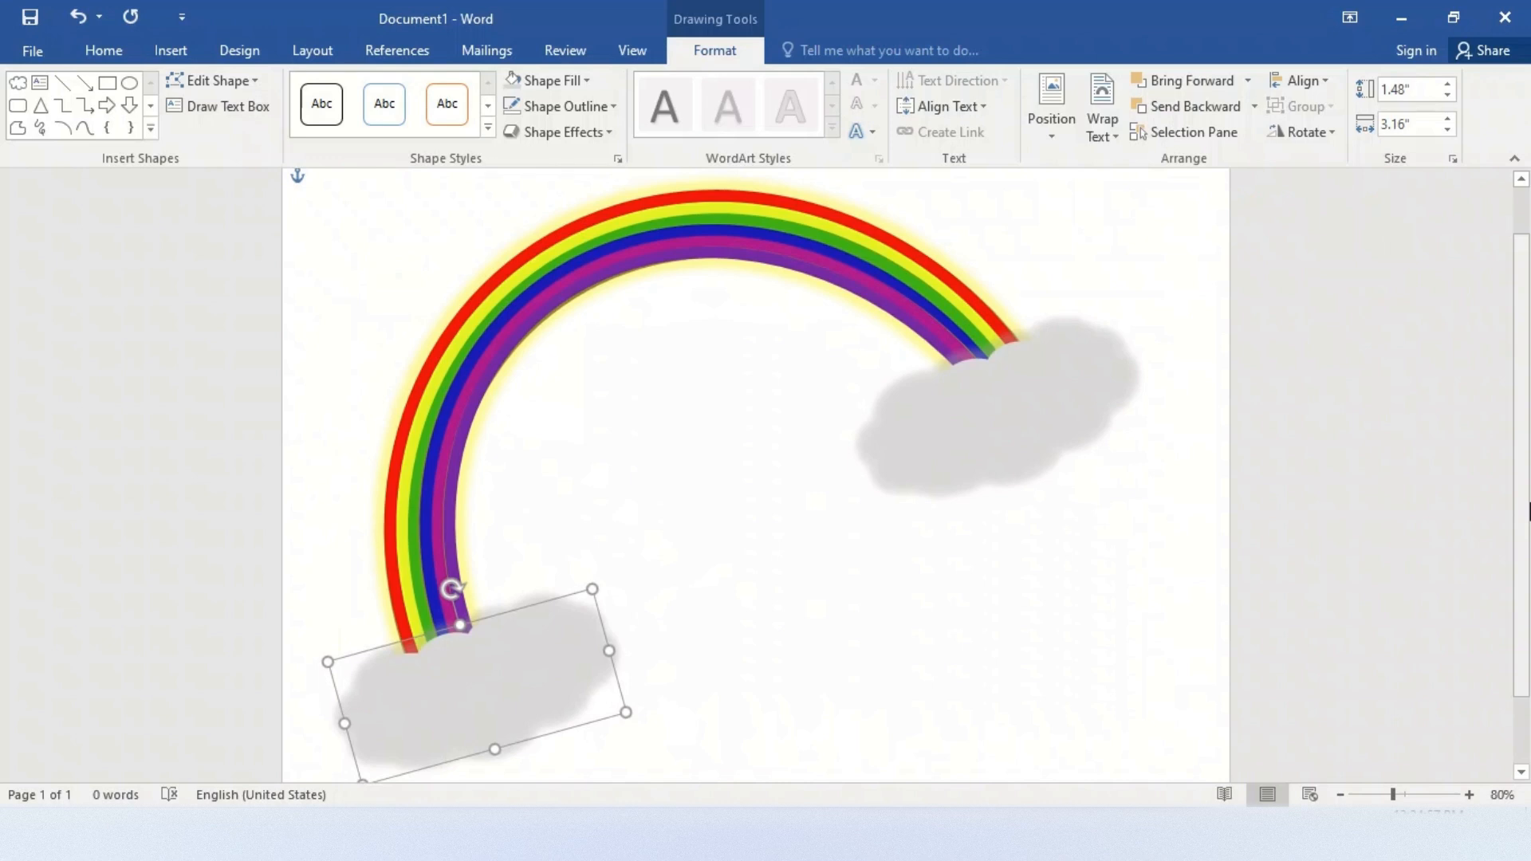
pyautogui.click(1019, 591)
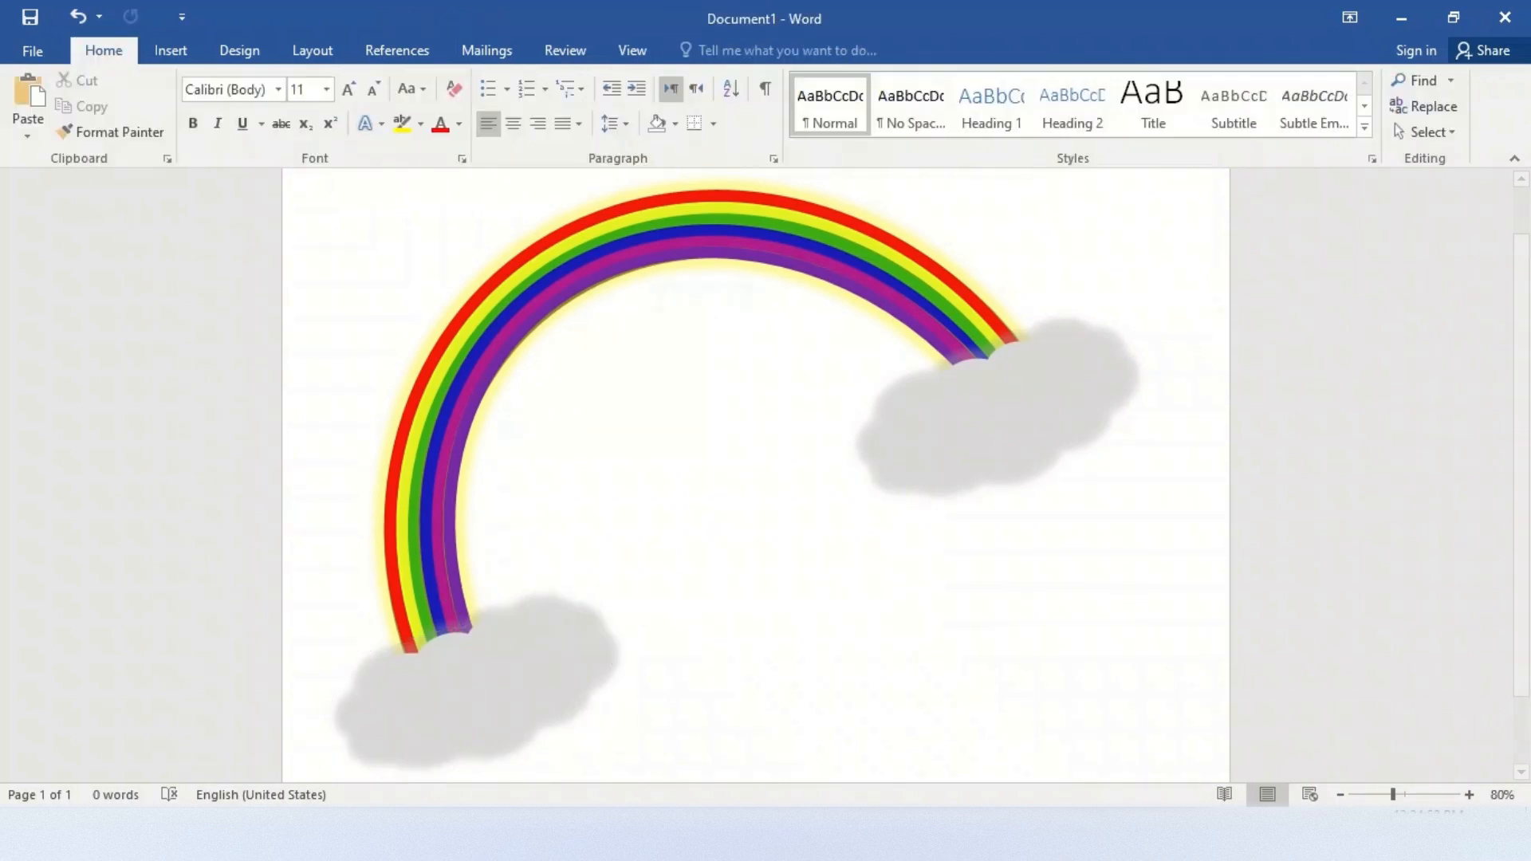
pyautogui.click(1341, 795)
pyautogui.click(1340, 795)
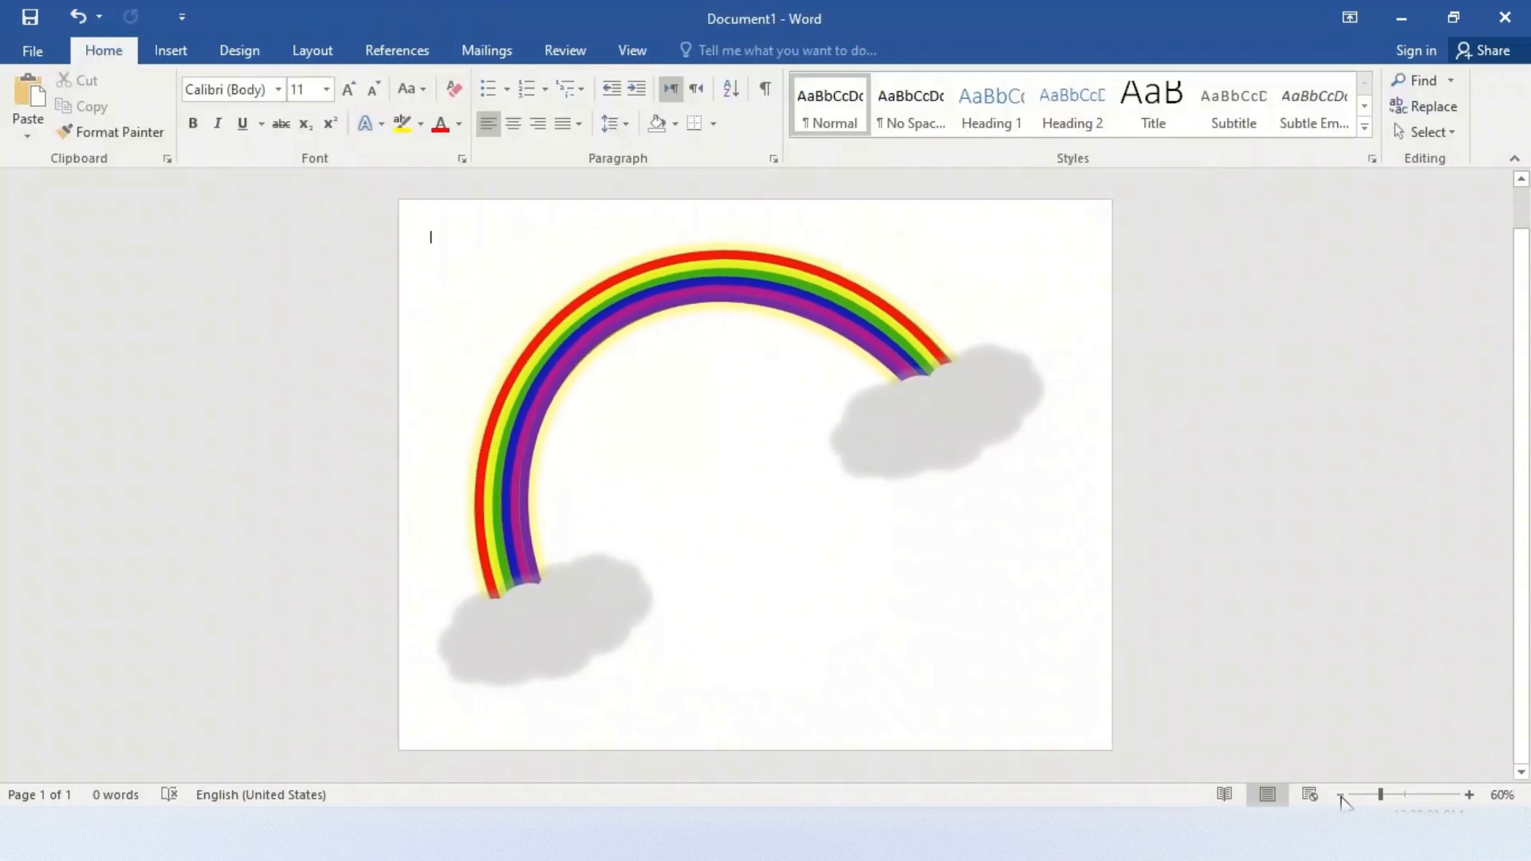